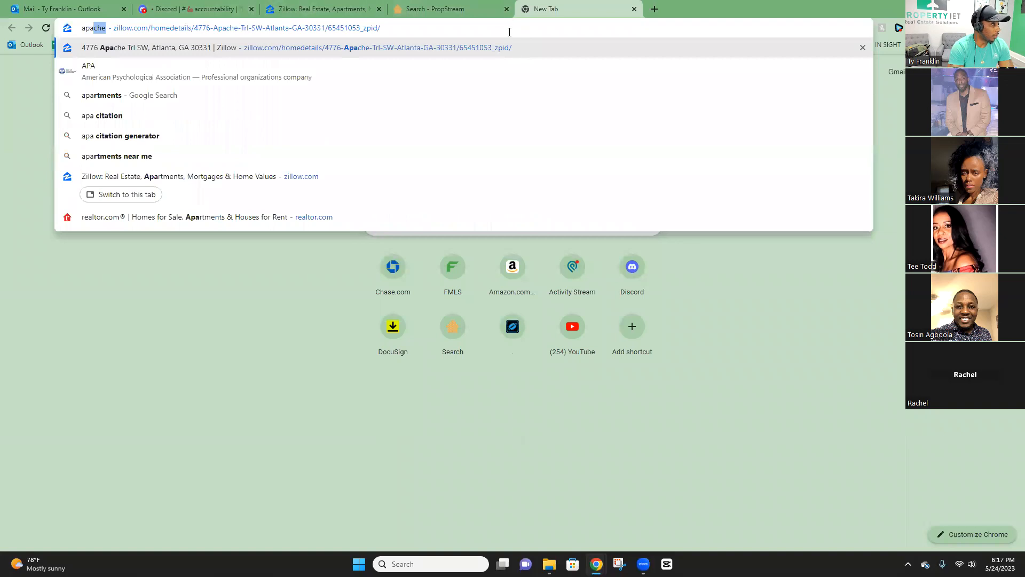
left_click(456, 6)
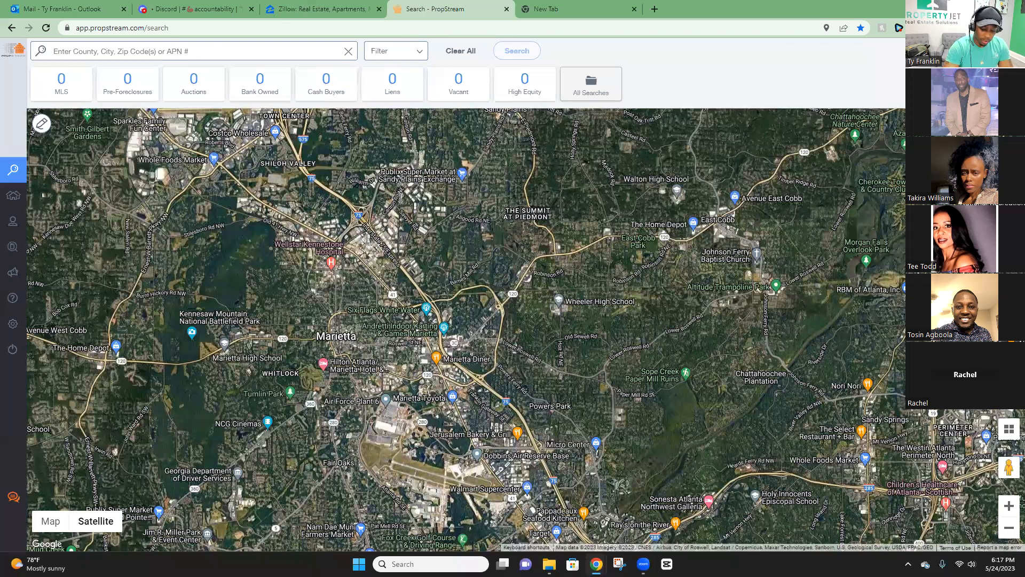
key("ctrl+shift+Tab")
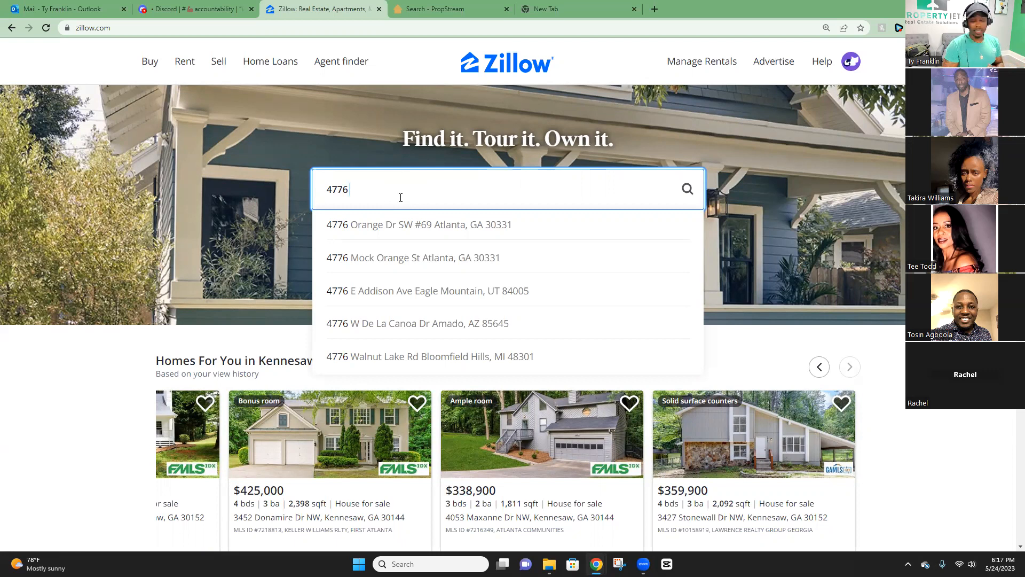
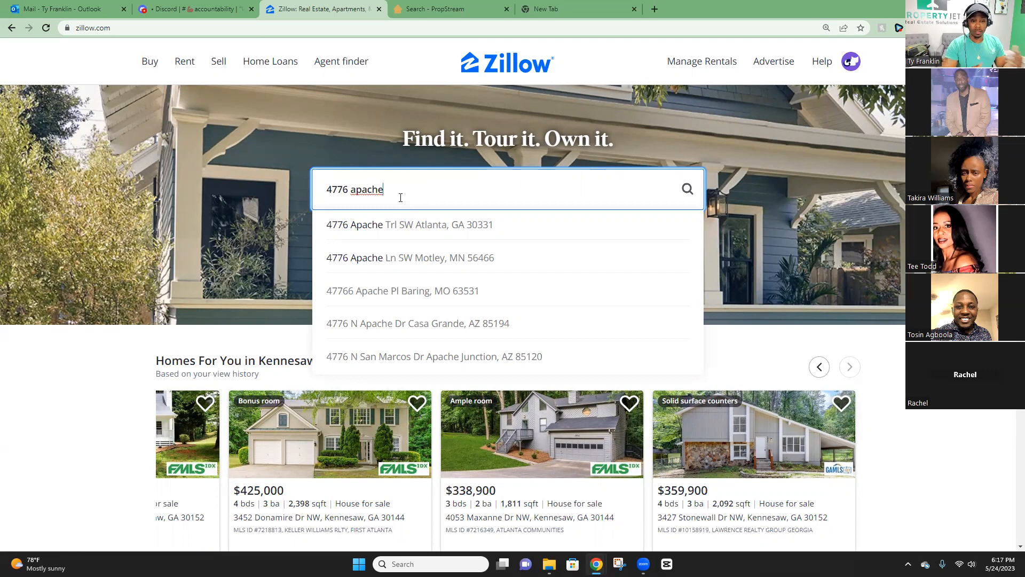
left_click(412, 223)
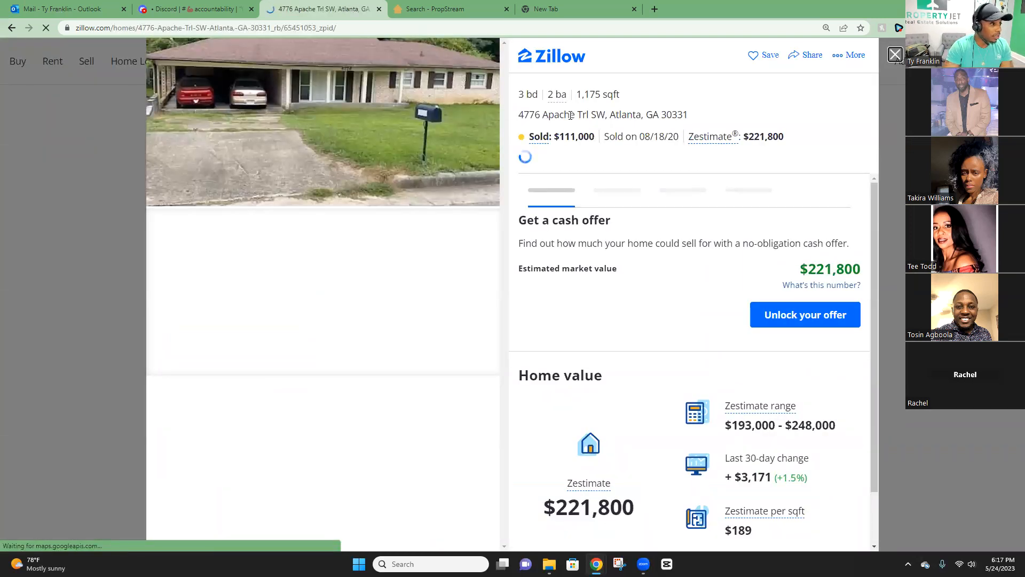
left_click_drag(519, 115, 607, 114)
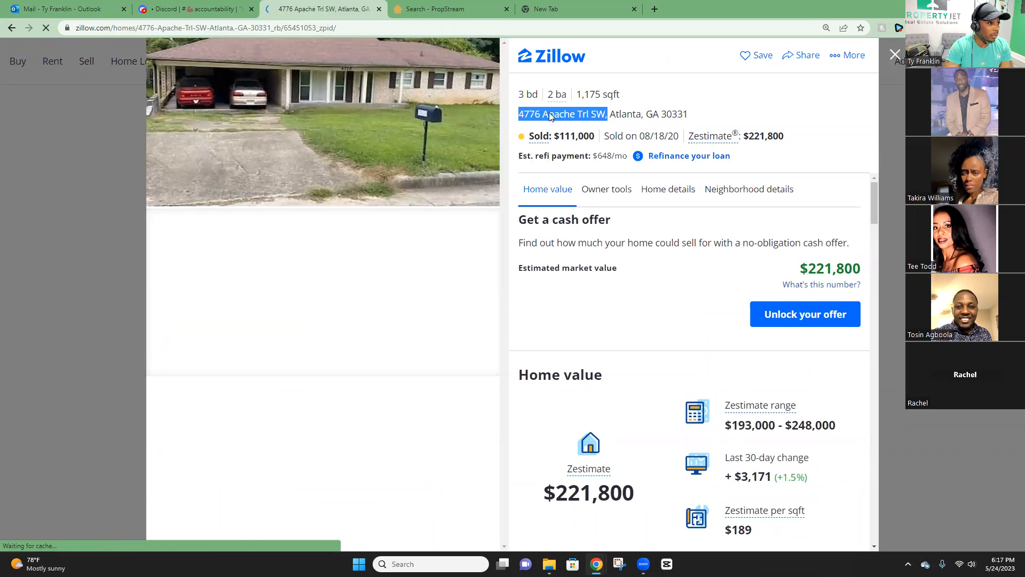
triple_click(551, 116)
left_click_drag(695, 115, 521, 114)
left_click(594, 120)
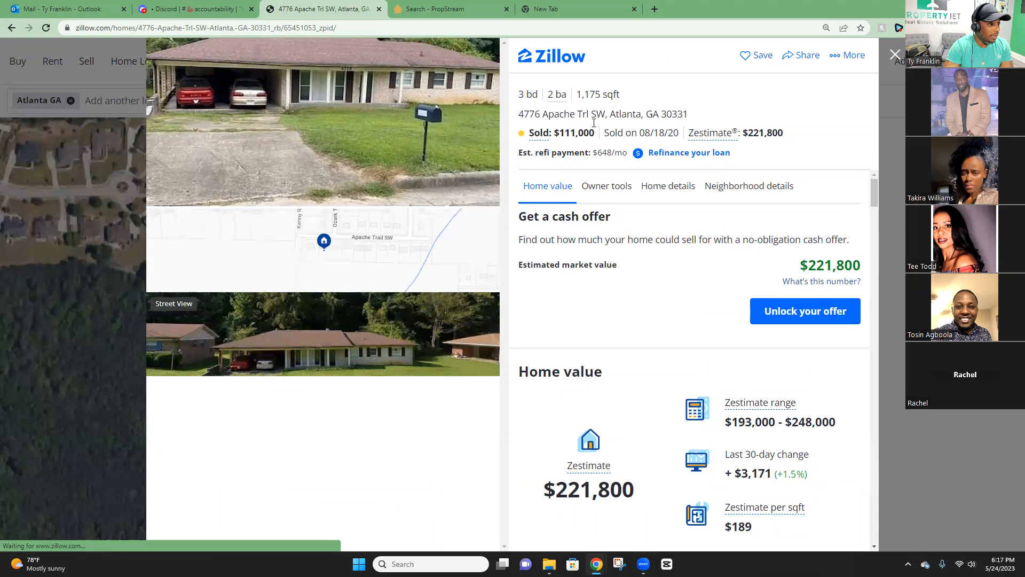
left_click_drag(609, 134, 679, 131)
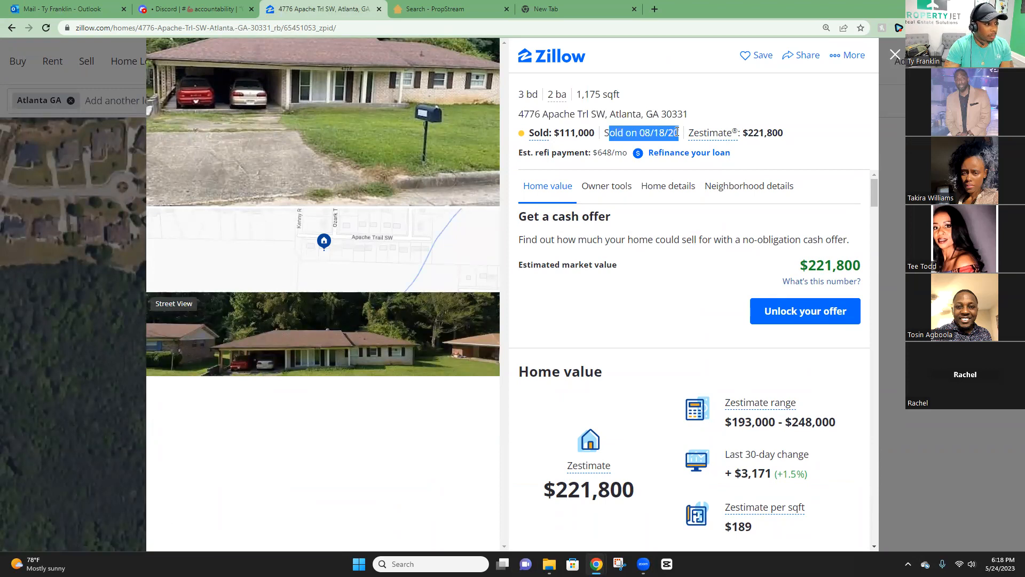
left_click(641, 131)
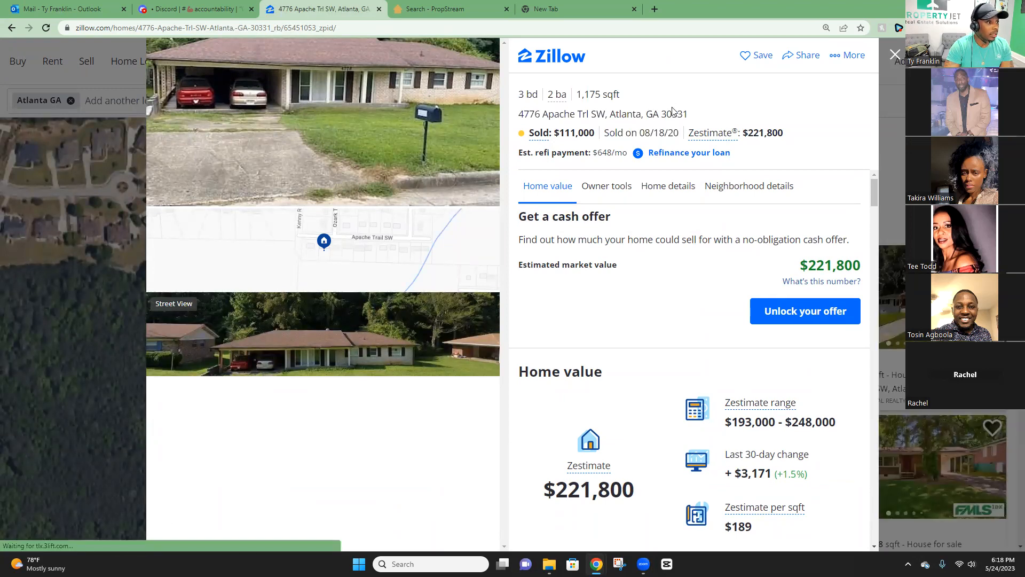
left_click_drag(688, 118, 517, 117)
right_click(556, 124)
left_click(557, 126)
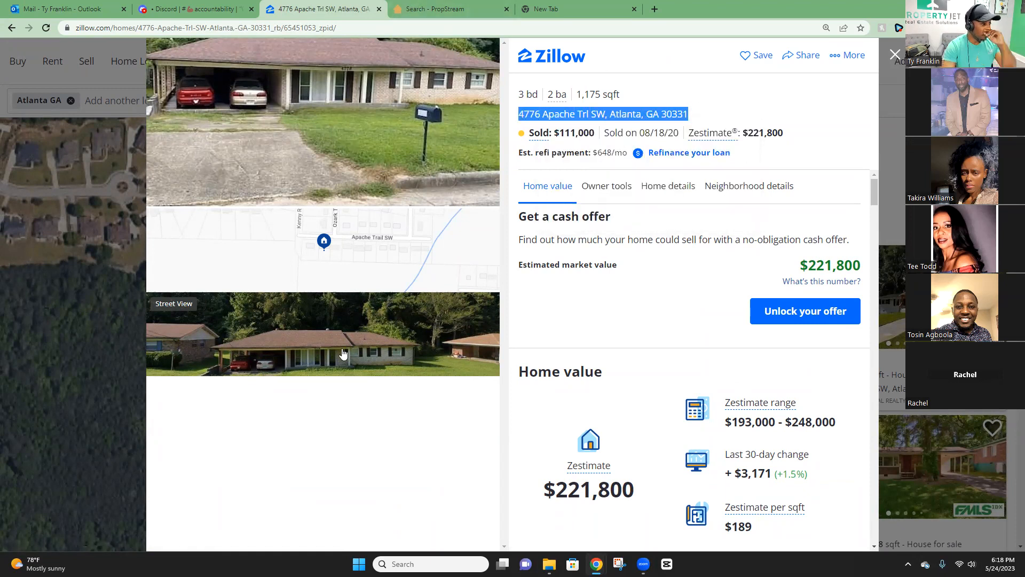
left_click(320, 331)
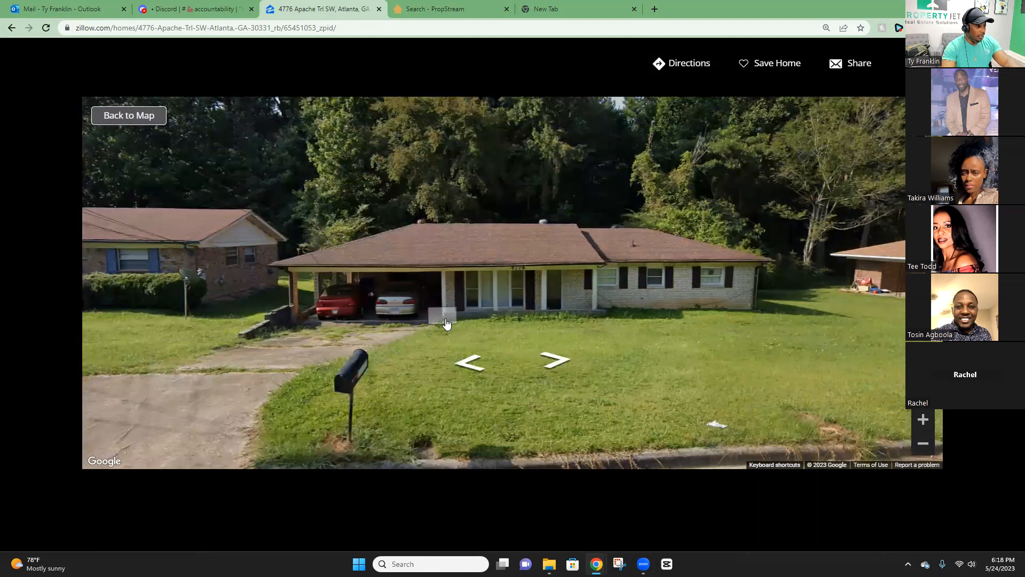
left_click(467, 271)
left_click(472, 263)
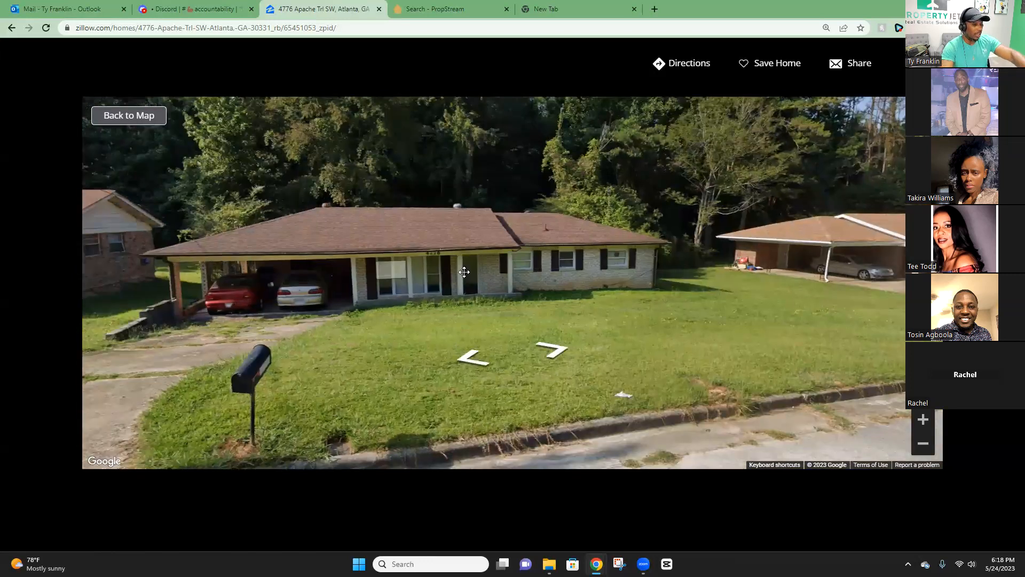
left_click(402, 271)
left_click(554, 359)
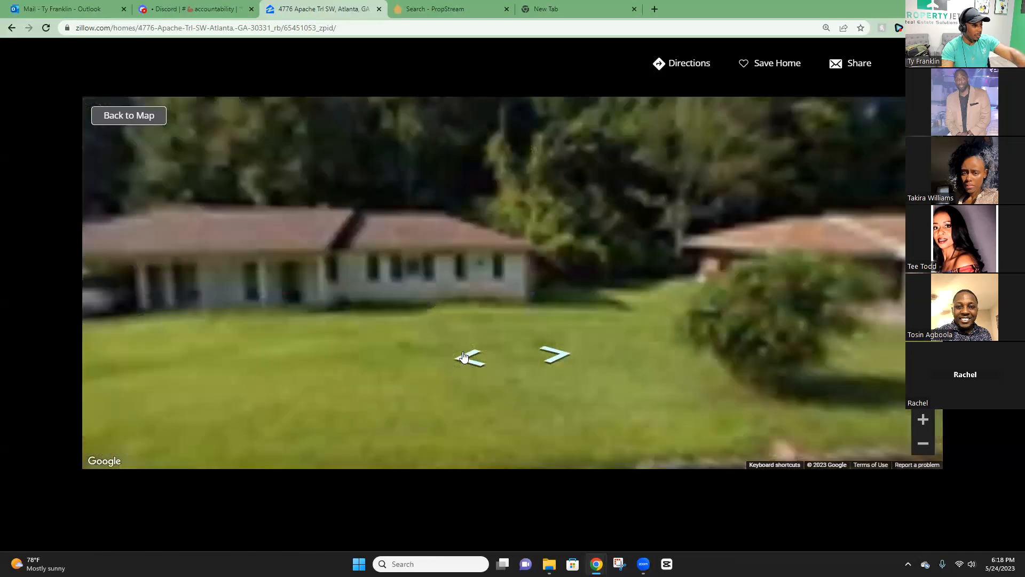
left_click(465, 358)
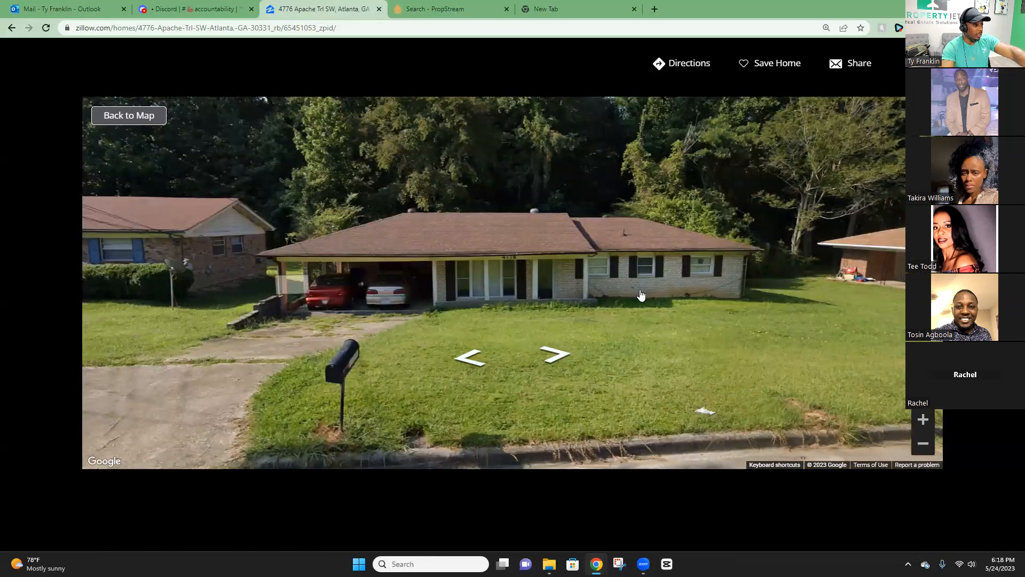
left_click(552, 355)
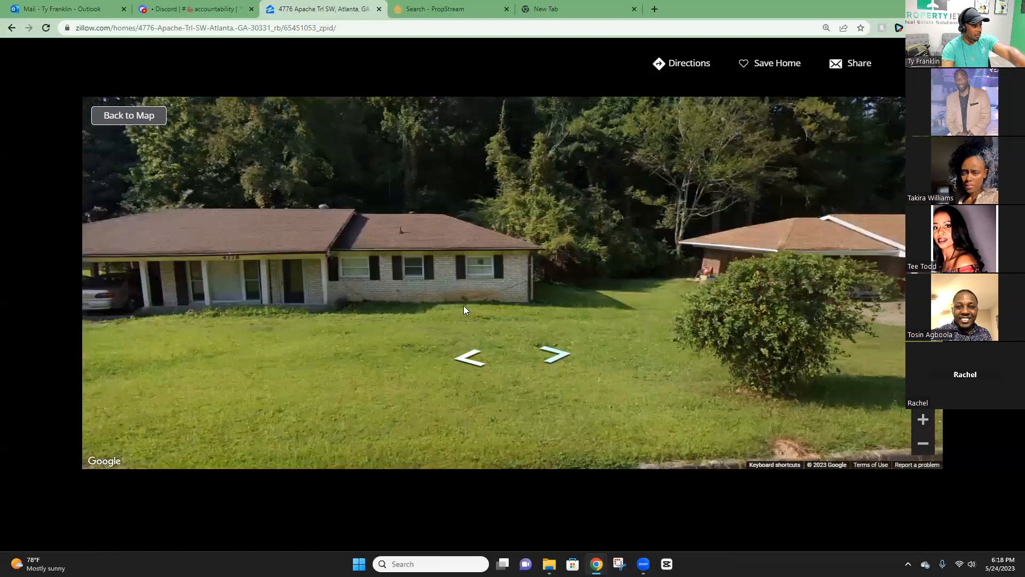
left_click(556, 363)
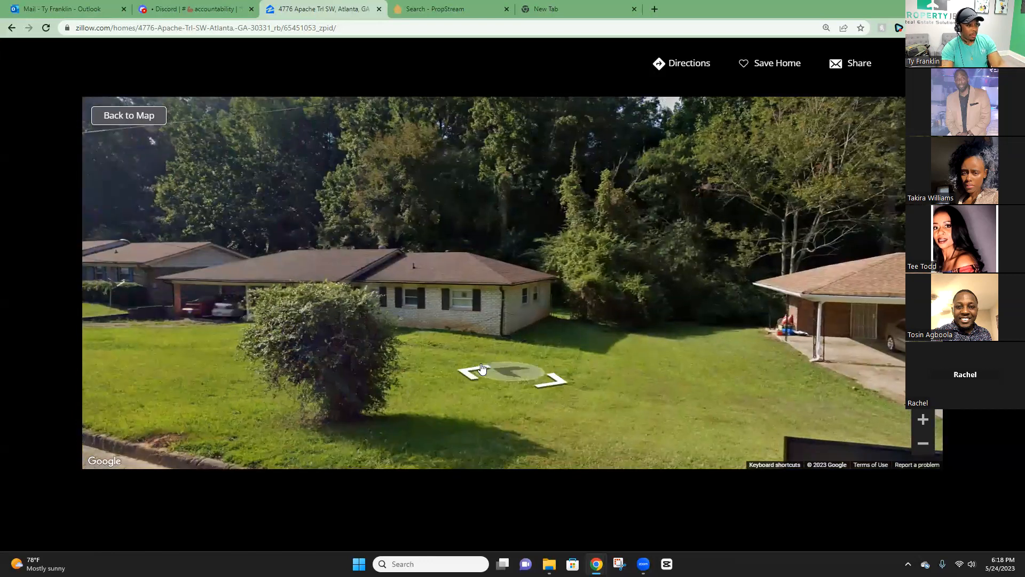
left_click(540, 368)
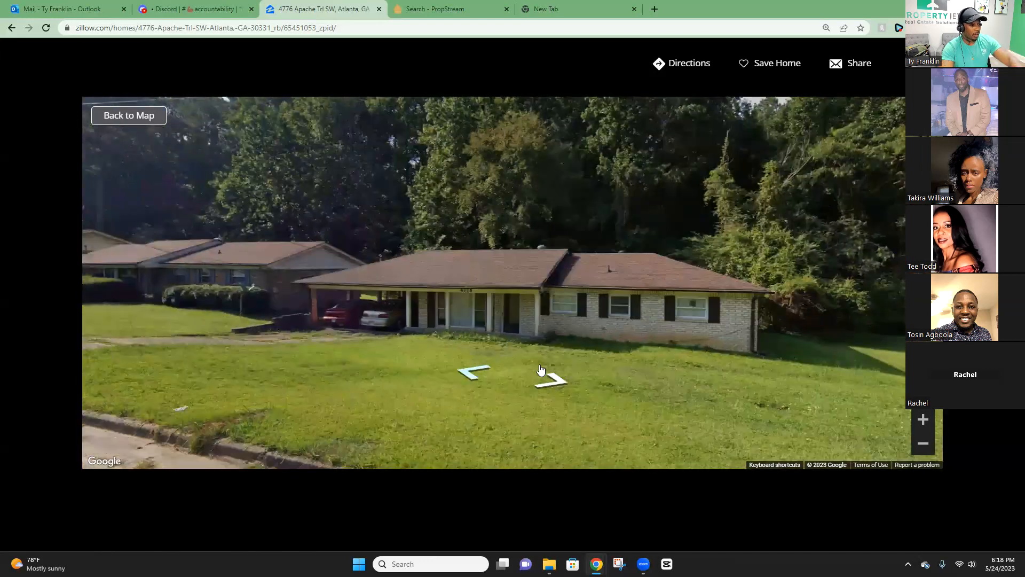
left_click_drag(633, 339, 442, 334)
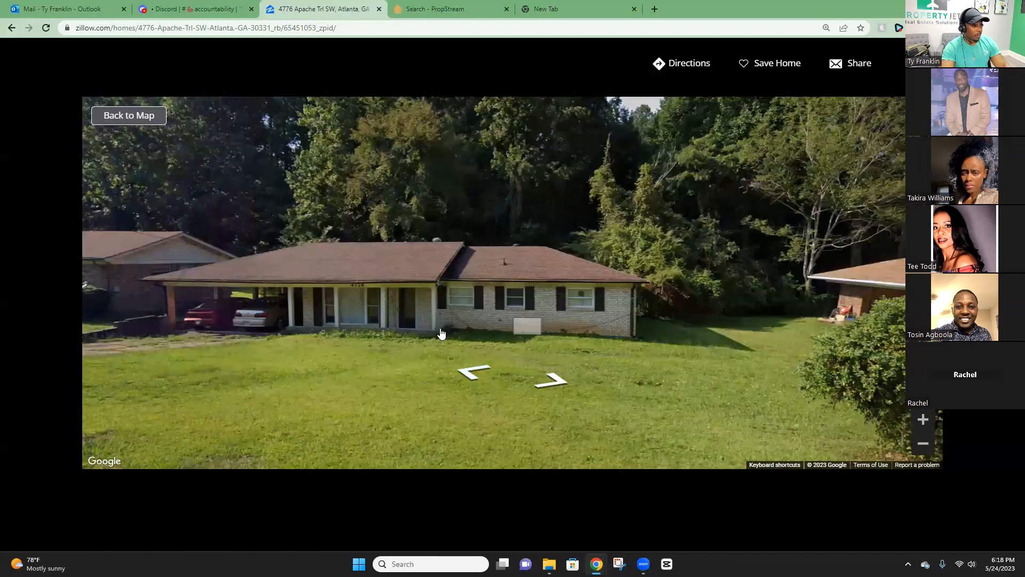
left_click(465, 373)
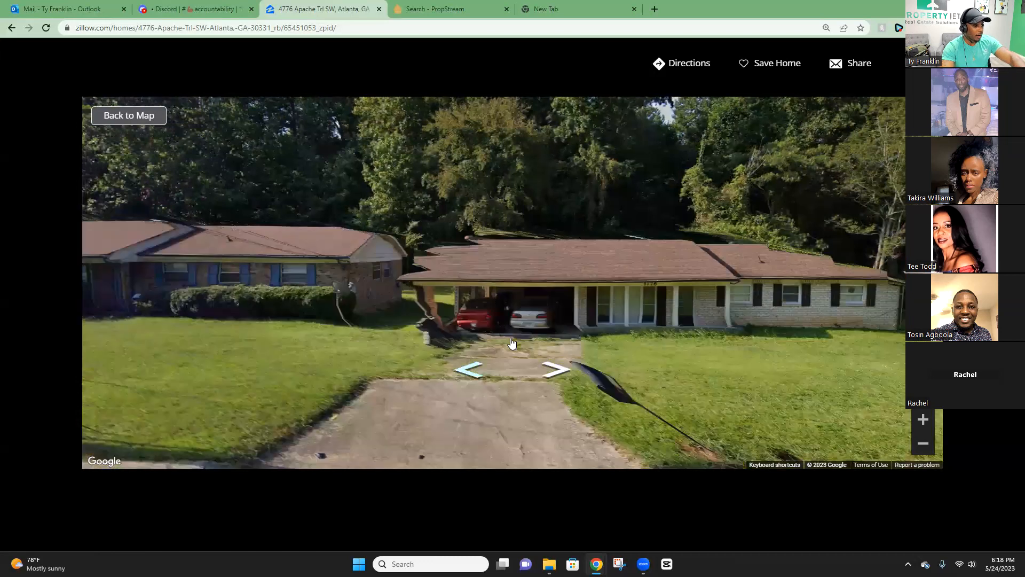
left_click(580, 339)
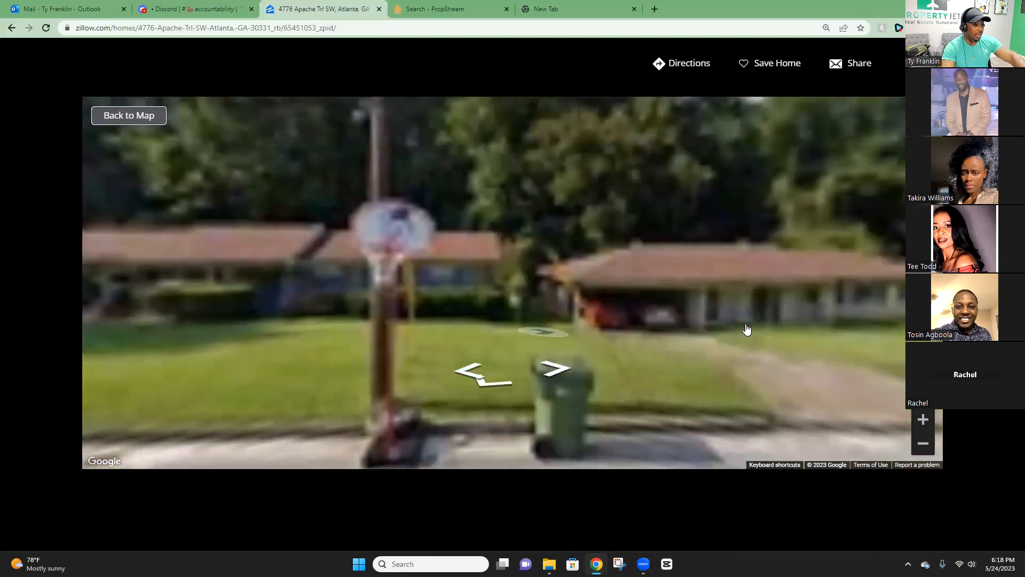
left_click(662, 361)
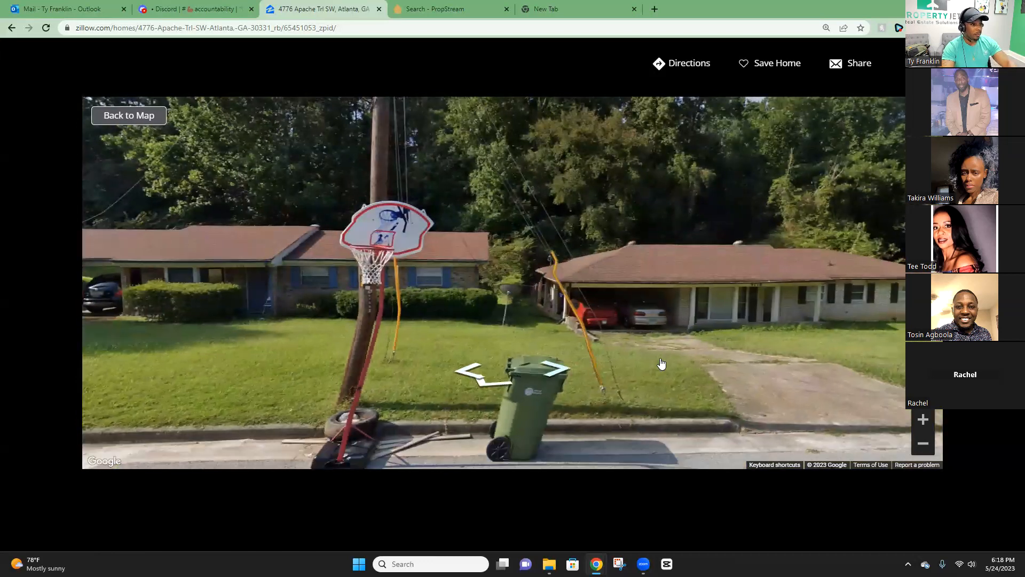
left_click(488, 346)
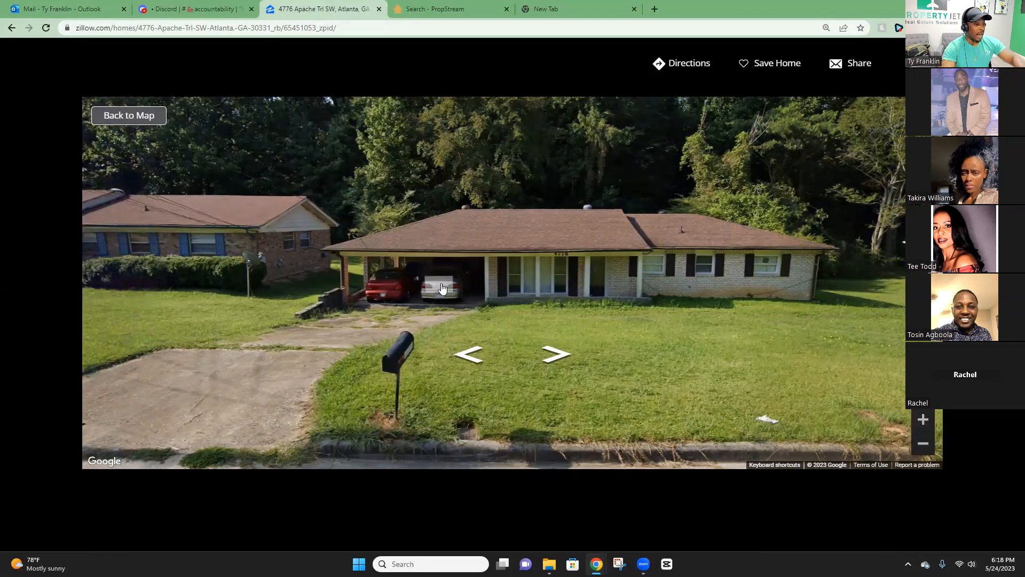
left_click(556, 354)
left_click_drag(496, 292, 548, 306)
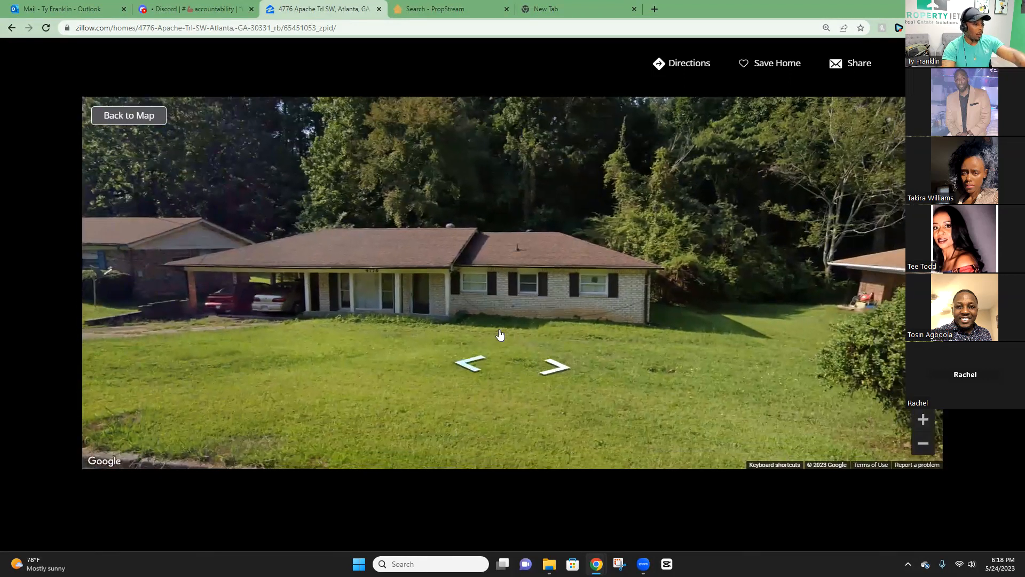
left_click(500, 335)
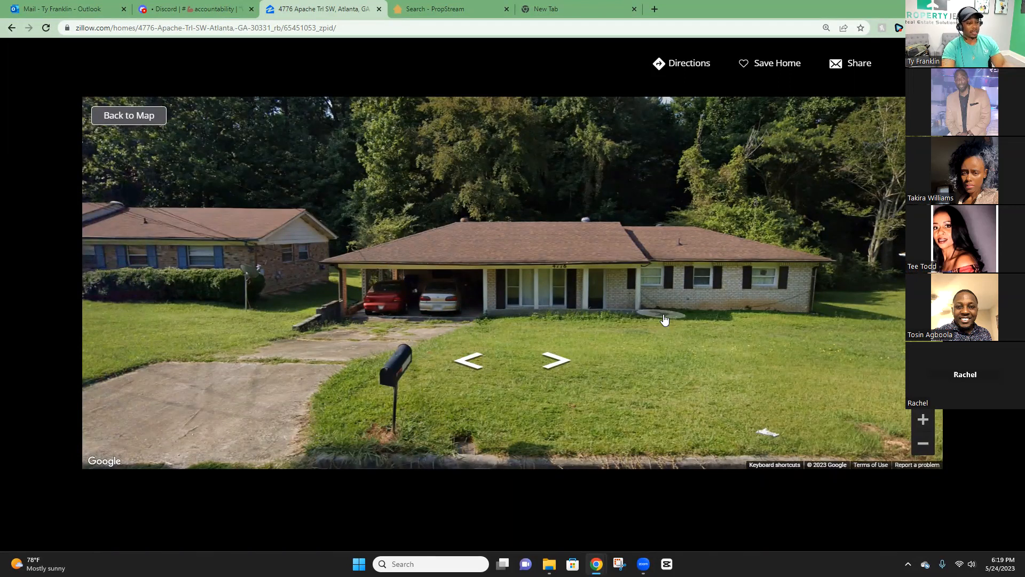
left_click(562, 359)
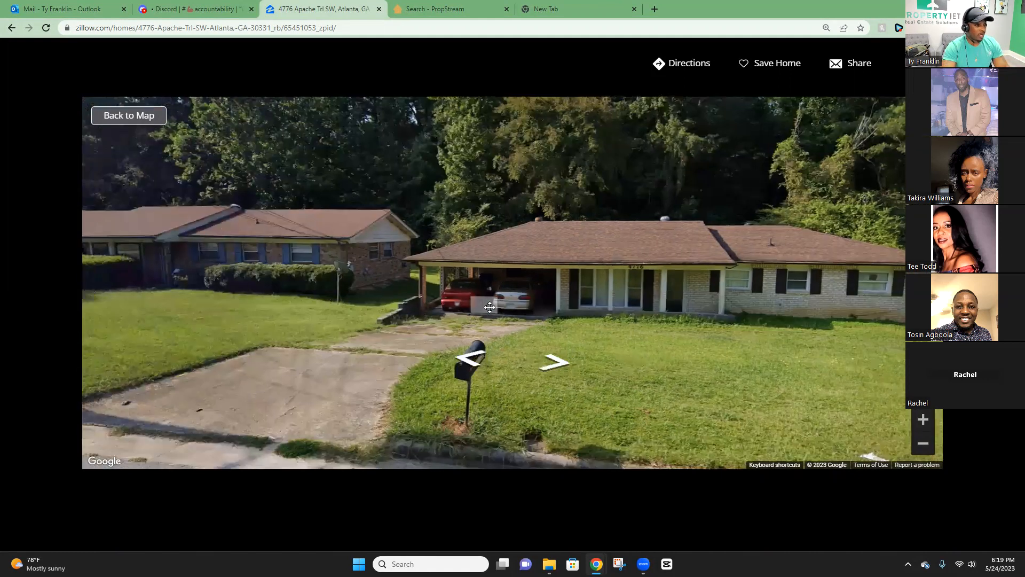
left_click_drag(668, 317, 483, 294)
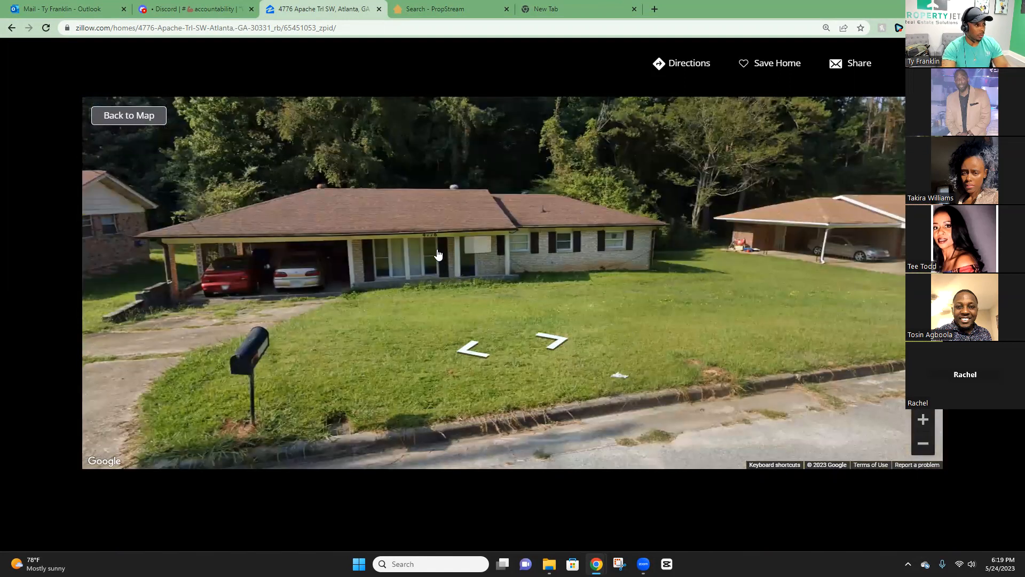
left_click(553, 339)
Step along Apache Trail toward the carport house next door, panning to see the neighbouring houses.
left_click(554, 339)
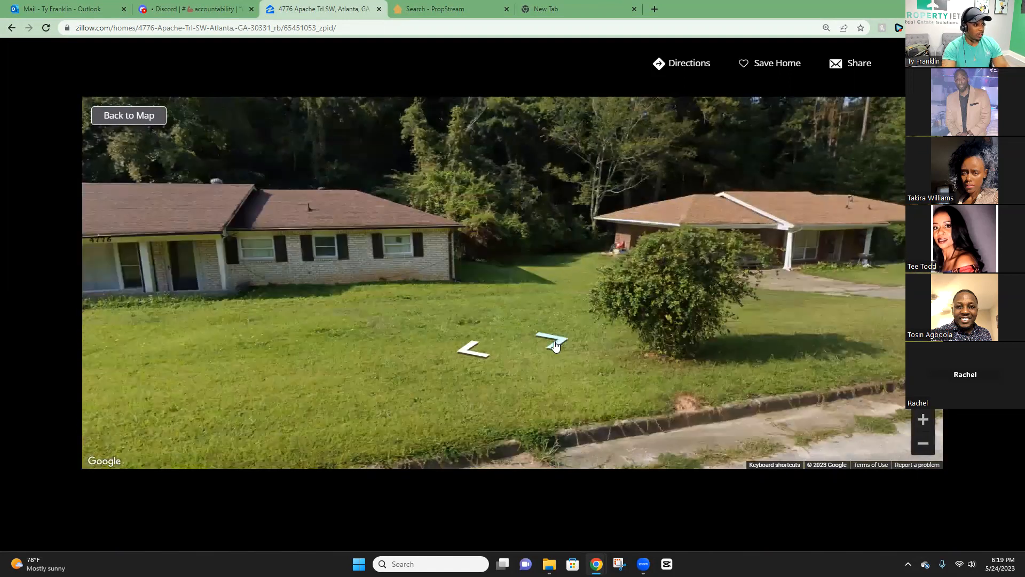
left_click(554, 339)
left_click(642, 283)
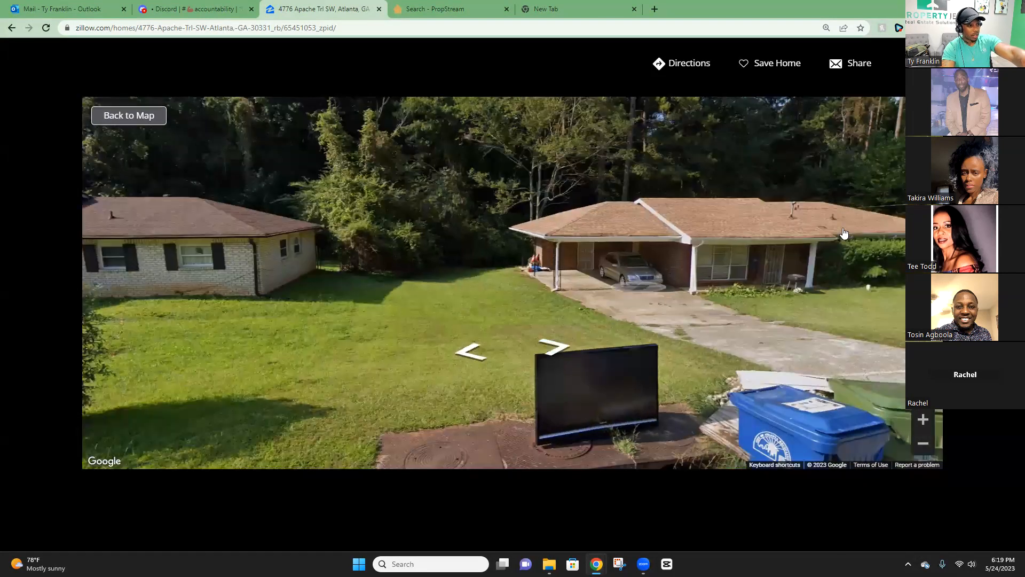
mouse_move(582, 278)
left_mouse_down()
mouse_move(732, 282)
mouse_move(579, 282)
left_mouse_up()
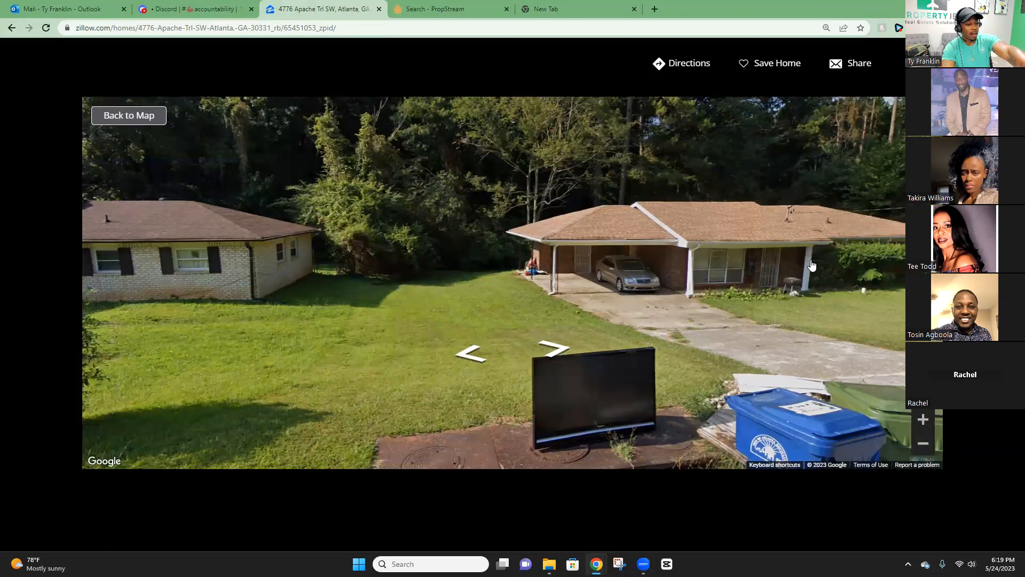
mouse_move(703, 250)
left_mouse_down()
mouse_move(744, 248)
mouse_move(688, 248)
left_mouse_up()
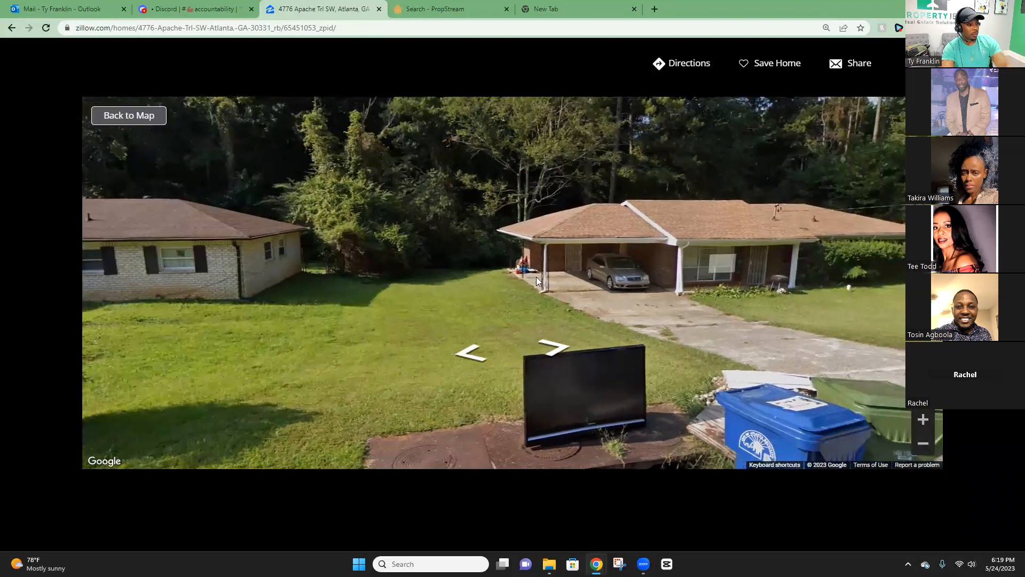
left_click_drag(451, 248, 360, 259)
Advance to the mailbox house, then leave Street View and highlight the bedroom count.
left_click(471, 350)
left_click(471, 350)
left_click_drag(547, 264, 435, 245)
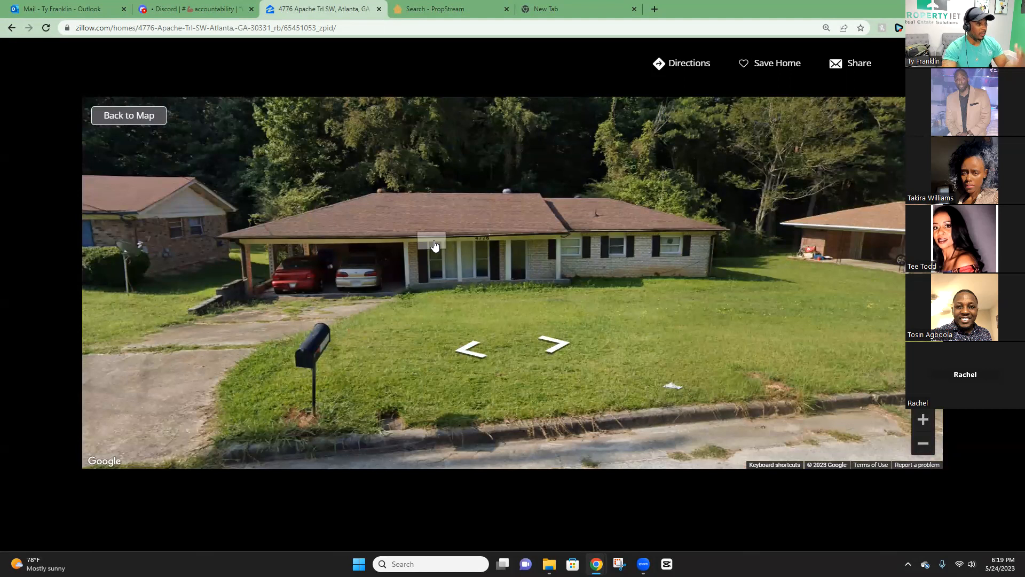
left_click(926, 63)
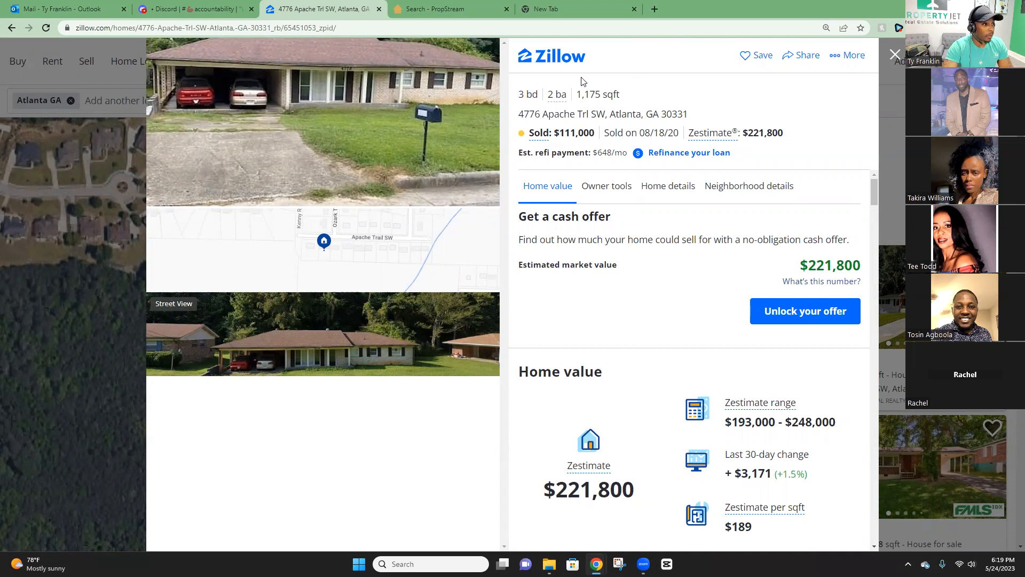
left_click_drag(521, 94, 555, 95)
left_click(537, 90)
left_click(553, 95)
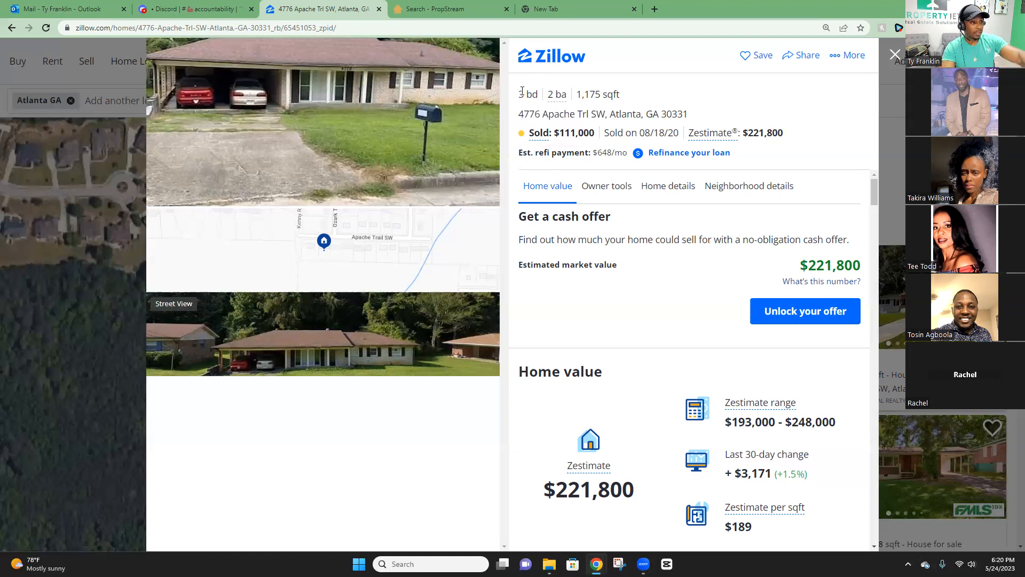
left_click_drag(520, 94, 556, 93)
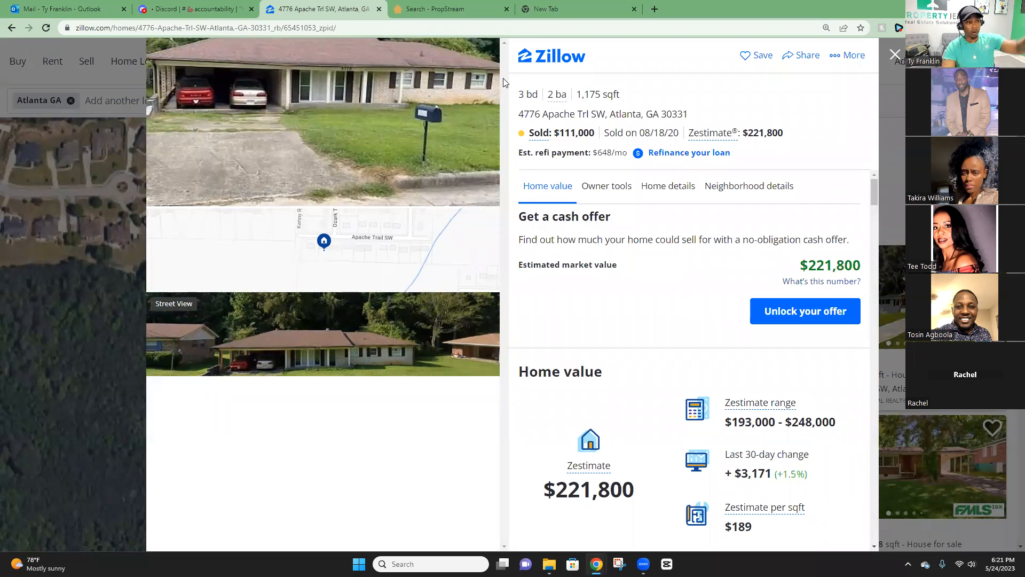
Highlight the 1,175 sq ft figure, then switch to the Discord tab.
double_click(590, 94)
left_click(598, 91)
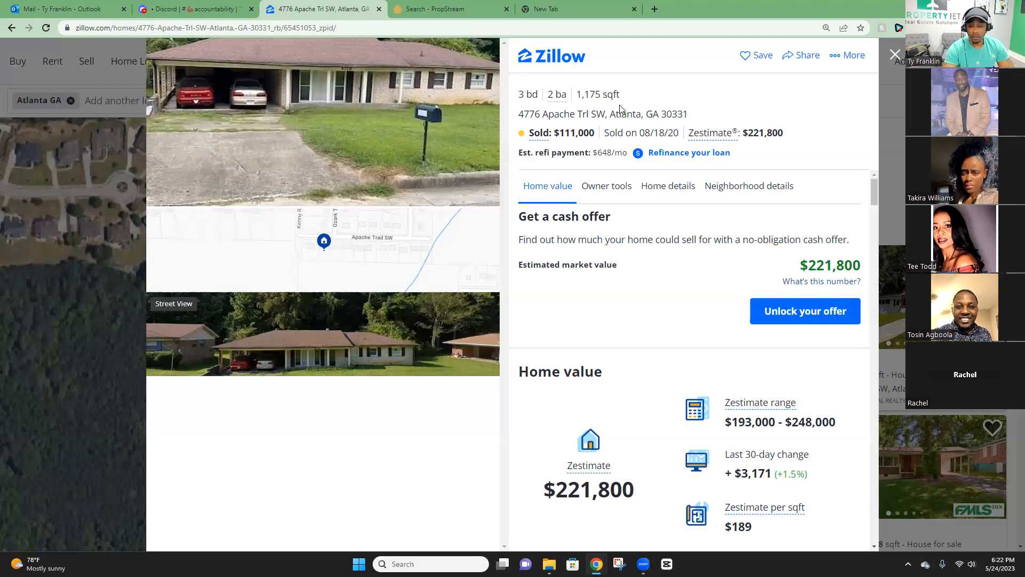
left_click(203, 8)
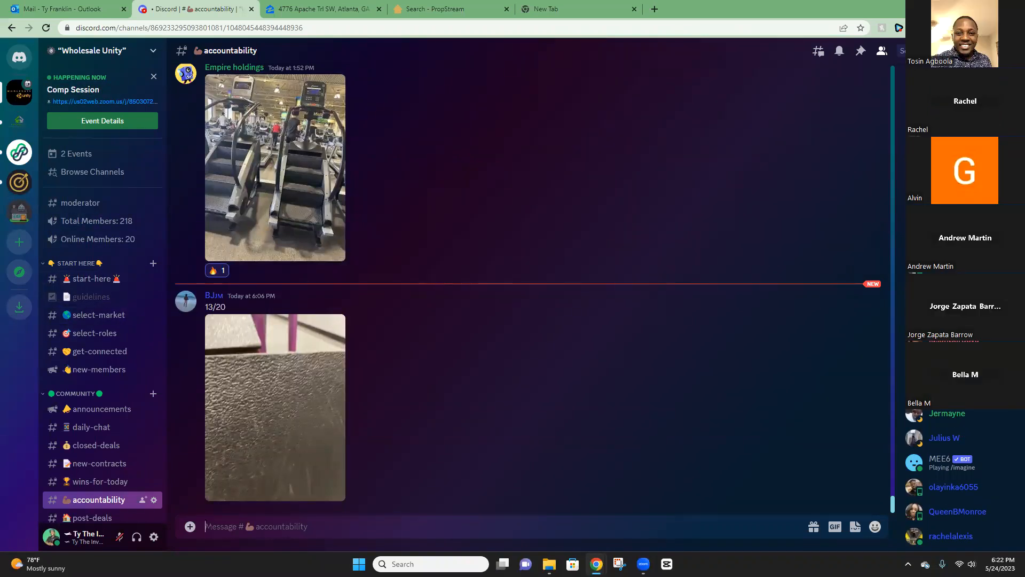
left_click(566, 8)
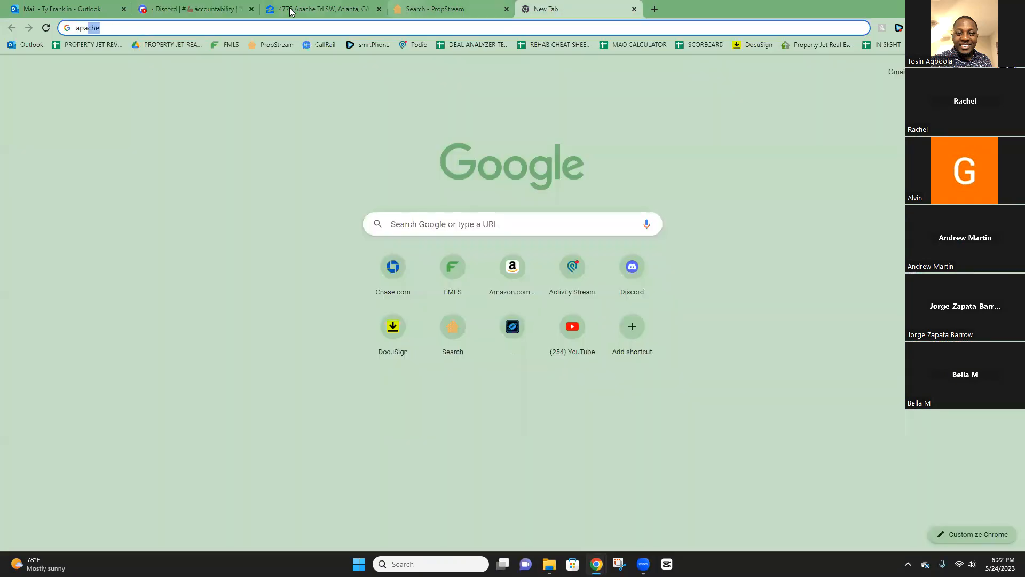
left_click(320, 8)
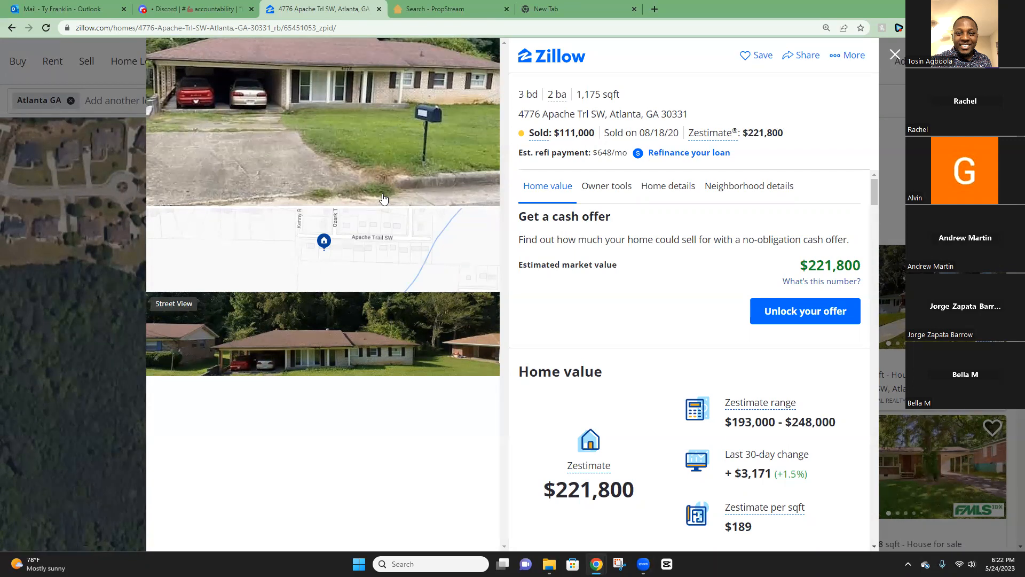
left_click_drag(579, 95, 618, 93)
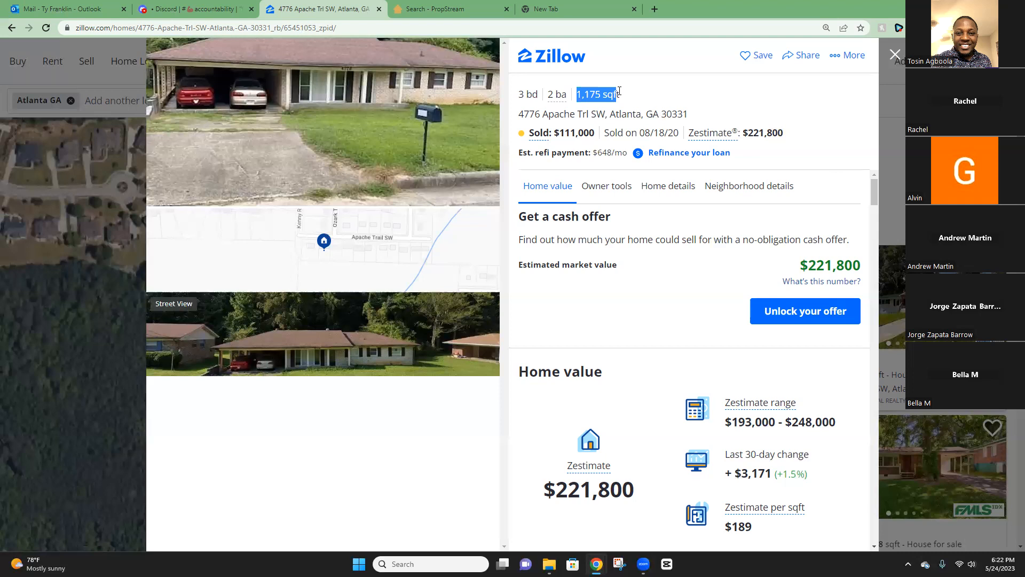
left_click(621, 94)
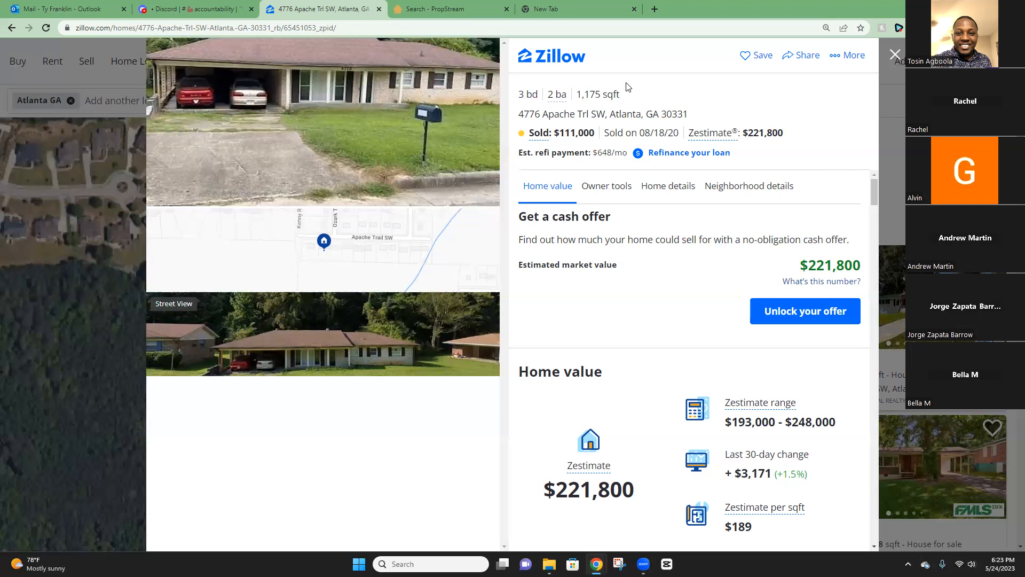
left_click_drag(577, 94, 617, 92)
left_click(621, 95)
mouse_move(518, 114)
left_mouse_down()
mouse_move(689, 115)
mouse_move(520, 114)
left_mouse_up()
left_click(519, 116)
left_click_drag(620, 116, 654, 116)
left_click(690, 114)
Open Home details, scroll to Facts and features, and highlight 'Year built: 1972'.
left_click(691, 186)
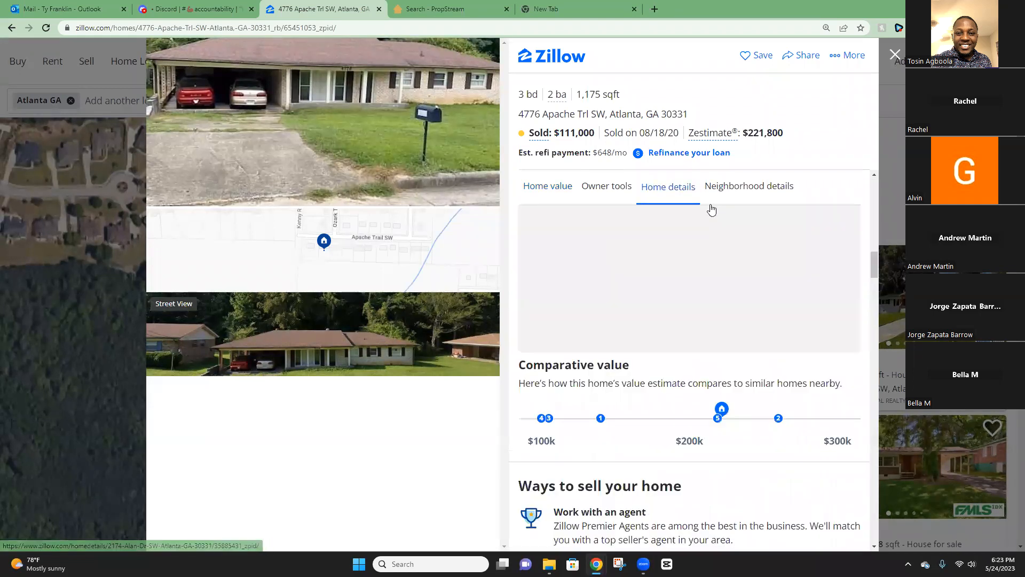
scroll(640, 379, "down", 5)
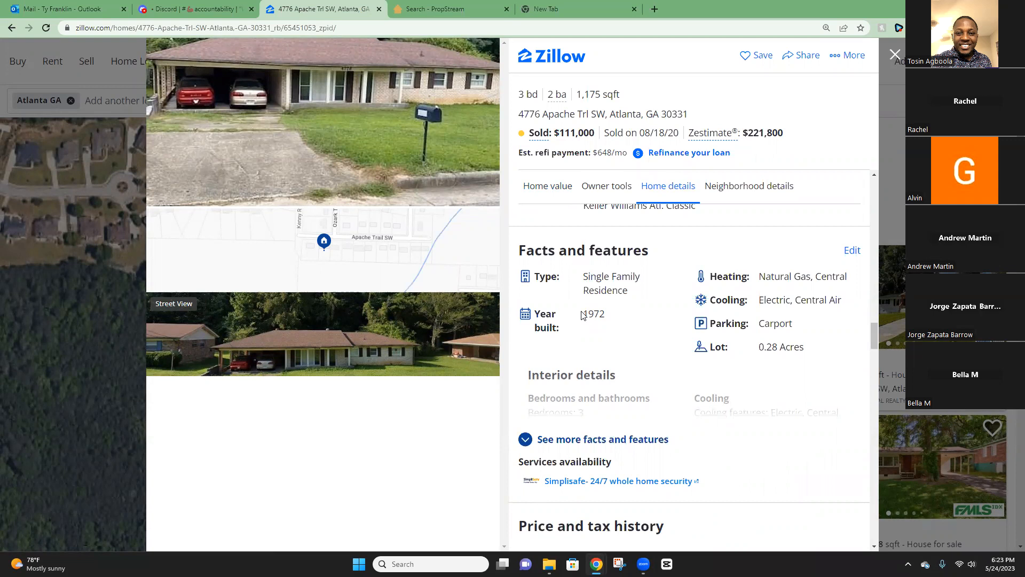
left_click_drag(583, 316, 608, 318)
left_click(586, 316)
left_click(611, 318)
double_click(621, 318)
left_click(625, 318)
Repeatedly highlight the 1972 build year to point it out.
left_click_drag(583, 319, 610, 311)
left_click(599, 313)
left_click(590, 312)
left_click(601, 311)
left_click_drag(580, 319, 596, 313)
left_click(588, 312)
left_click_drag(580, 316, 610, 314)
left_click(610, 313)
Scroll the Home details panel to show the Source/MLS# and Listing updated lines.
scroll(623, 312, "down", 6)
scroll(623, 280, "up", 12)
scroll(627, 326, "down", 10)
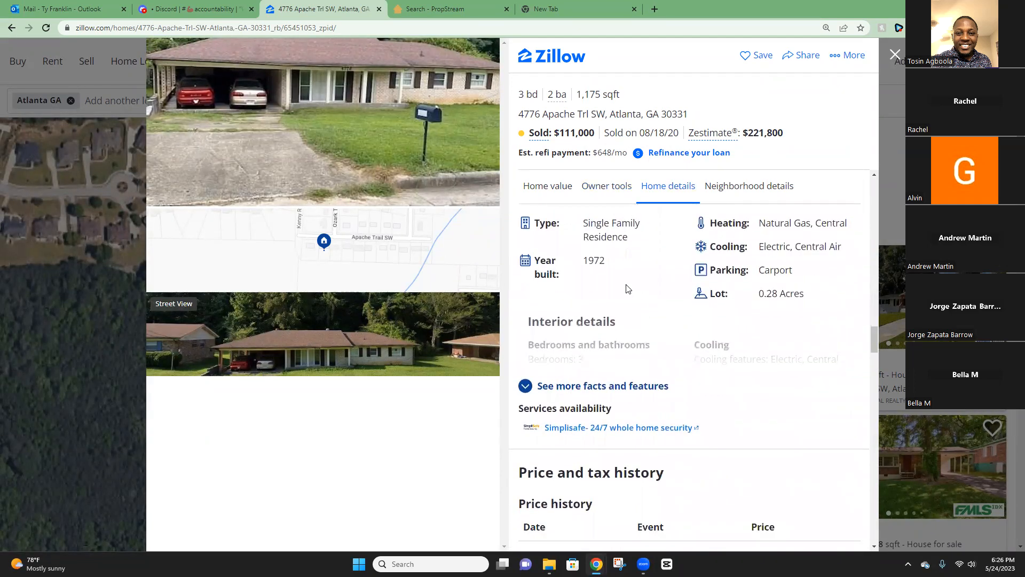
scroll(626, 299, "up", 3)
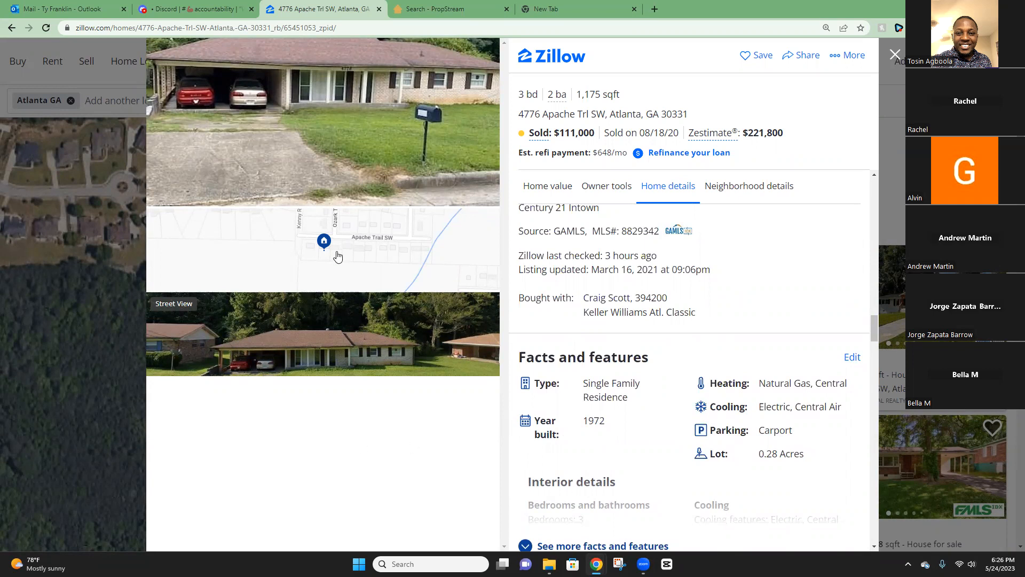
left_click(354, 271)
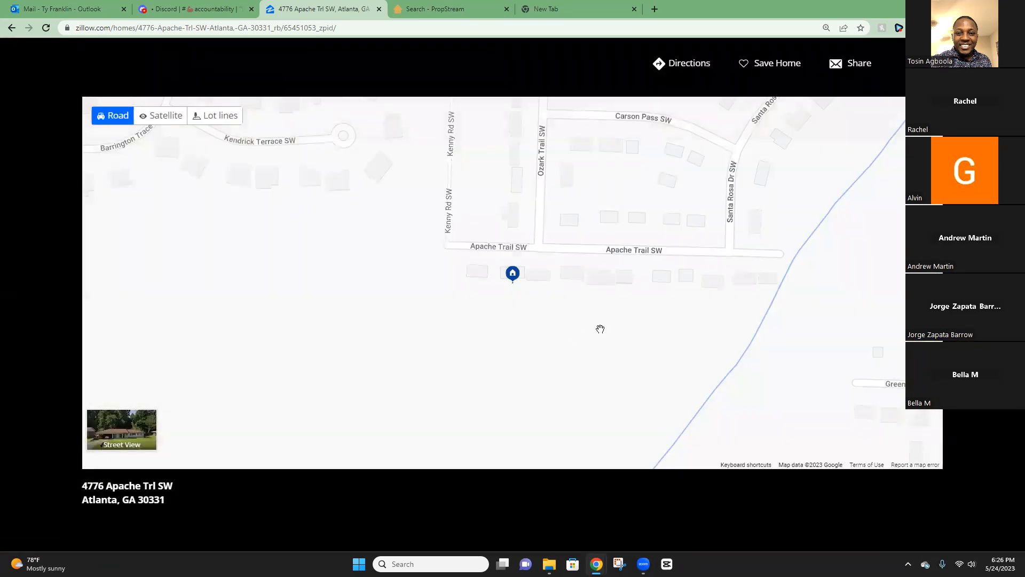
scroll(567, 328, "down", 1)
left_click_drag(588, 193, 558, 348)
scroll(561, 332, "down", 1)
scroll(562, 332, "down", 2)
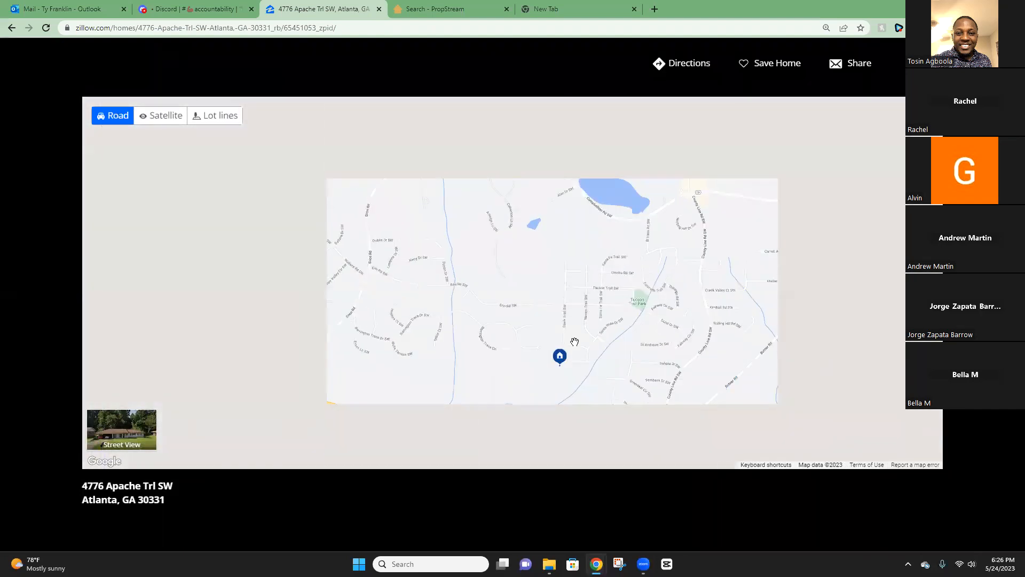
scroll(569, 333, "up", 3)
scroll(571, 333, "up", 1)
scroll(555, 347, "down", 1)
scroll(534, 363, "up", 1)
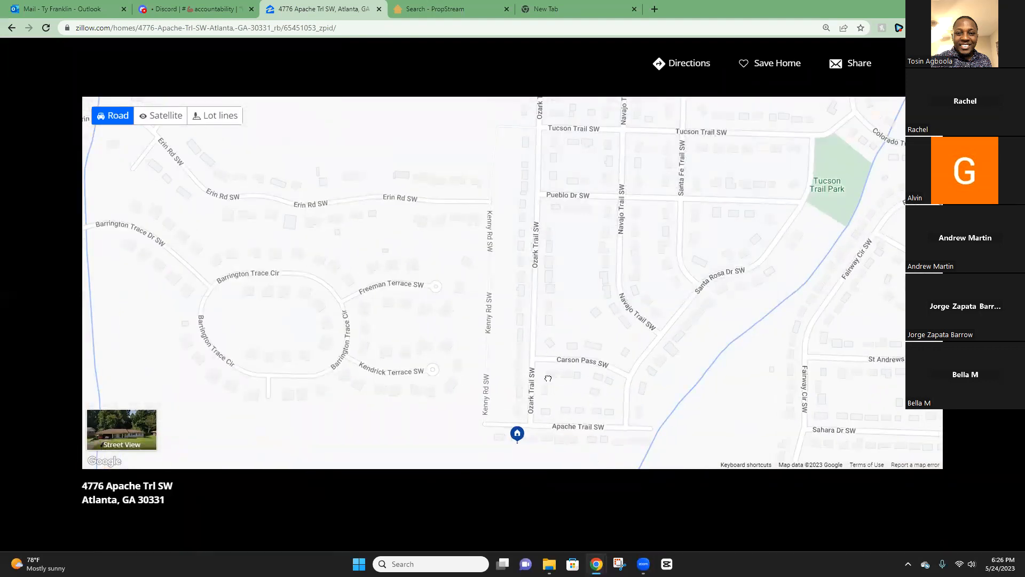
Pan the map east, south and north to survey streets out toward Tucson Trail Park.
left_click_drag(550, 377, 502, 389)
left_click_drag(495, 342, 487, 299)
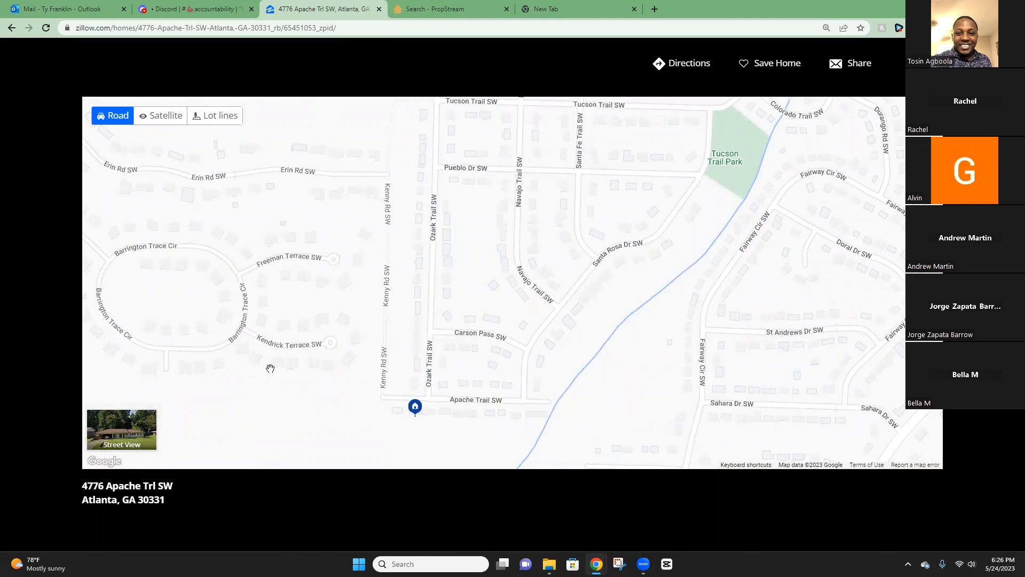
left_click_drag(263, 259, 246, 219)
scroll(389, 295, "down", 1)
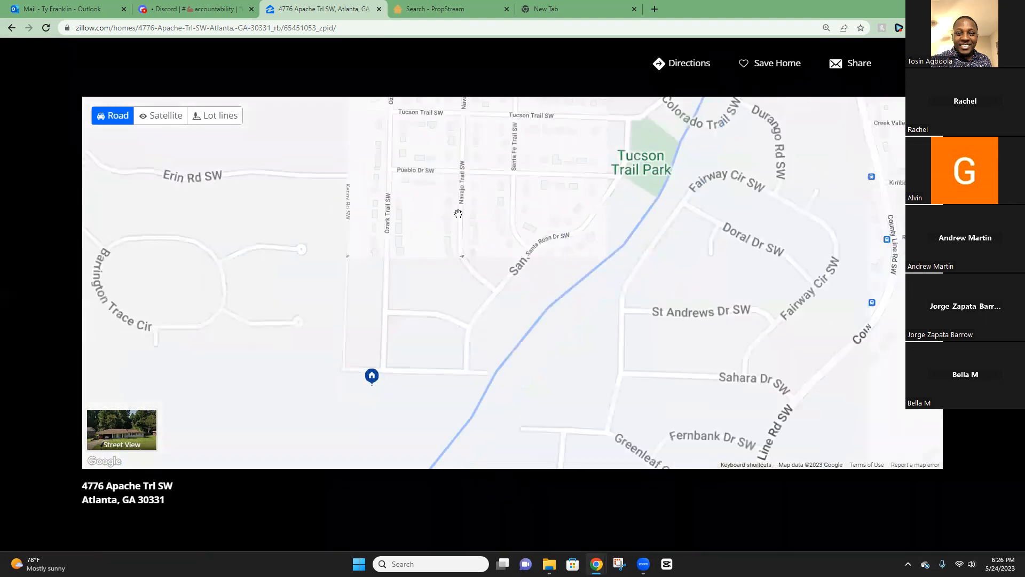
left_click_drag(437, 217, 431, 267)
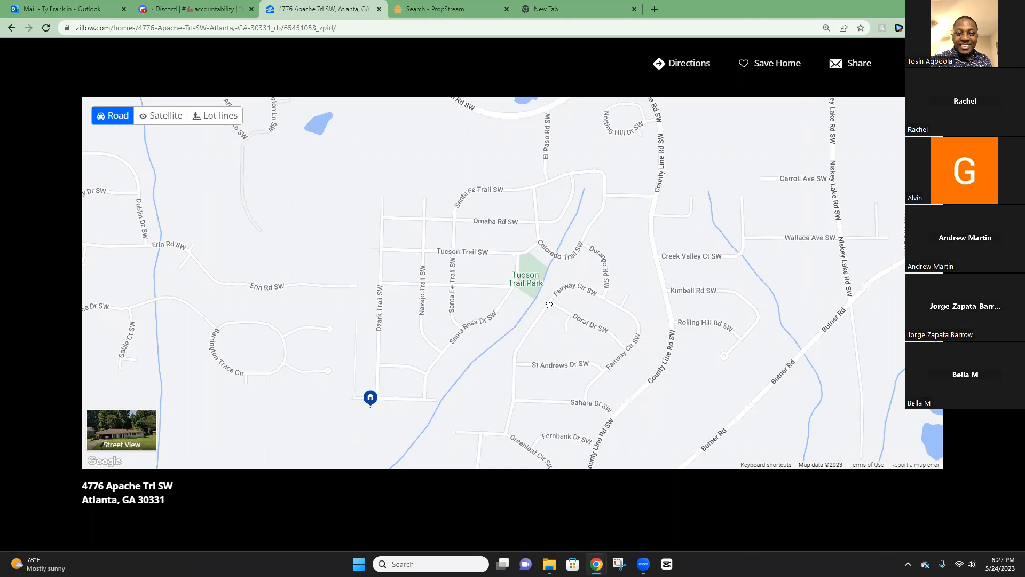
Nudge the full-screen map slightly further, then close it back to the home details.
left_click_drag(549, 304, 533, 284)
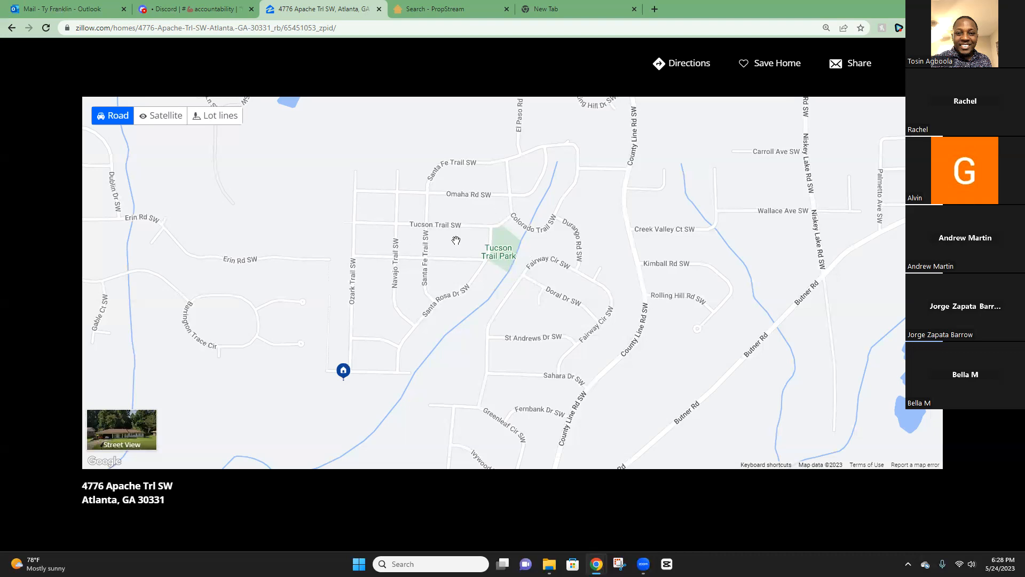
left_click_drag(453, 236, 447, 247)
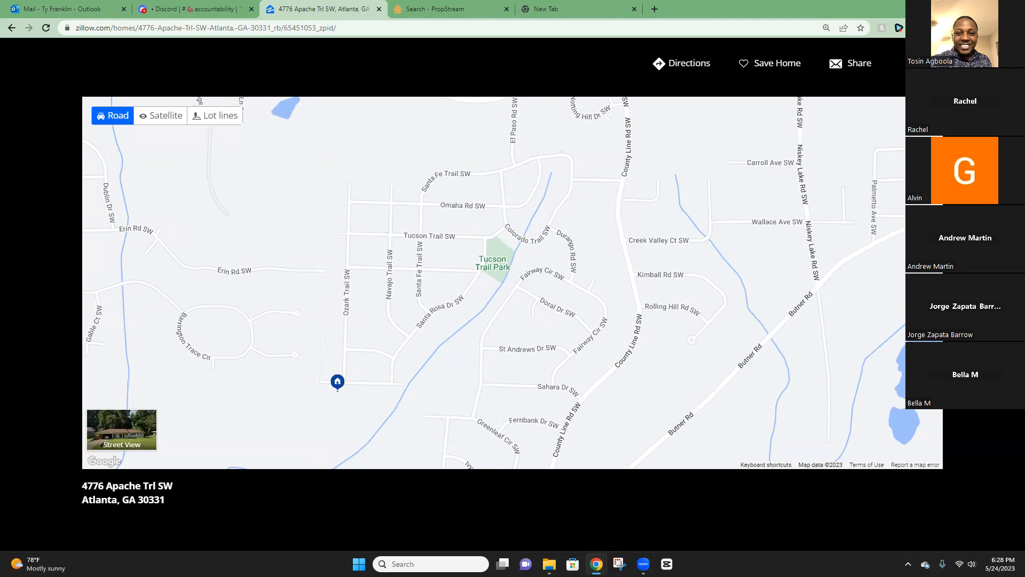
key("Escape")
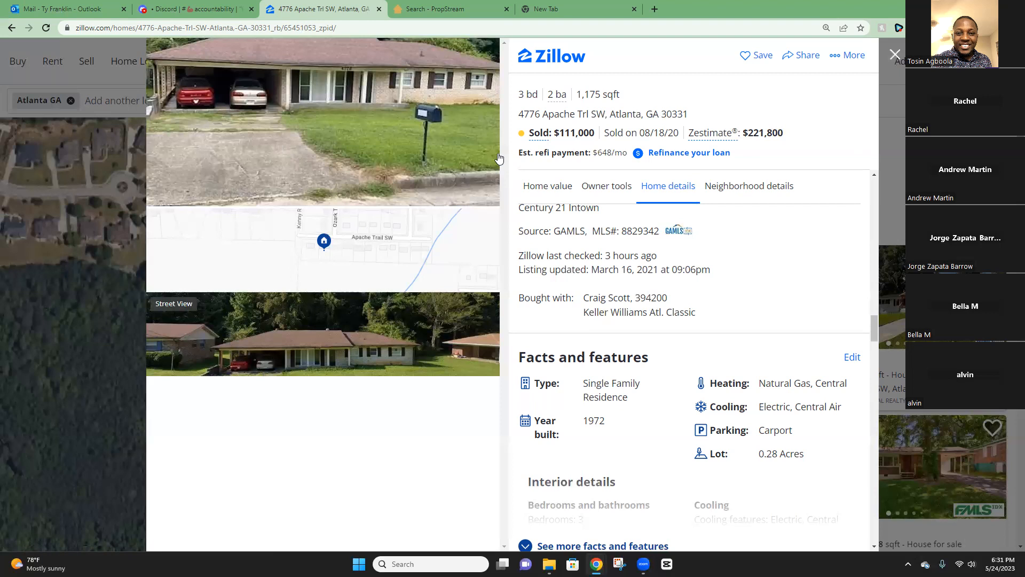
left_click_drag(692, 114, 518, 113)
right_click(567, 131)
left_click(568, 129)
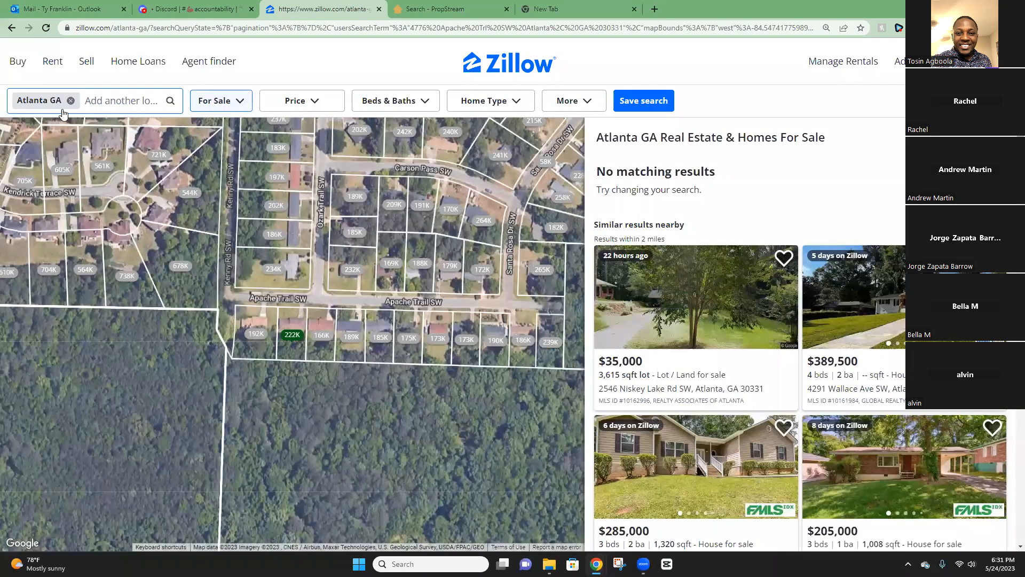
Remove the Atlanta GA location and switch the listing status to Sold, showing 9 results.
left_click(70, 101)
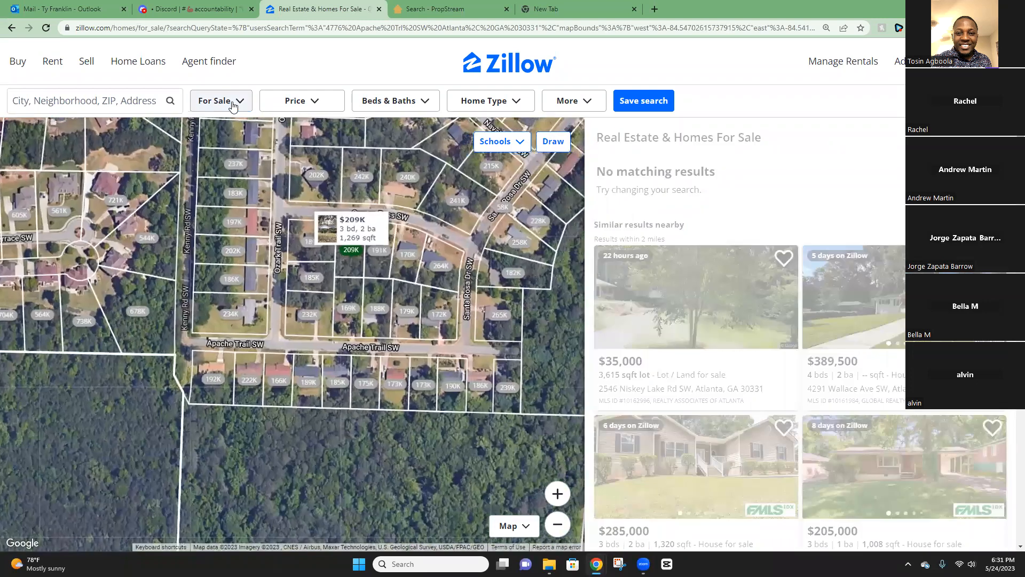
left_click(233, 103)
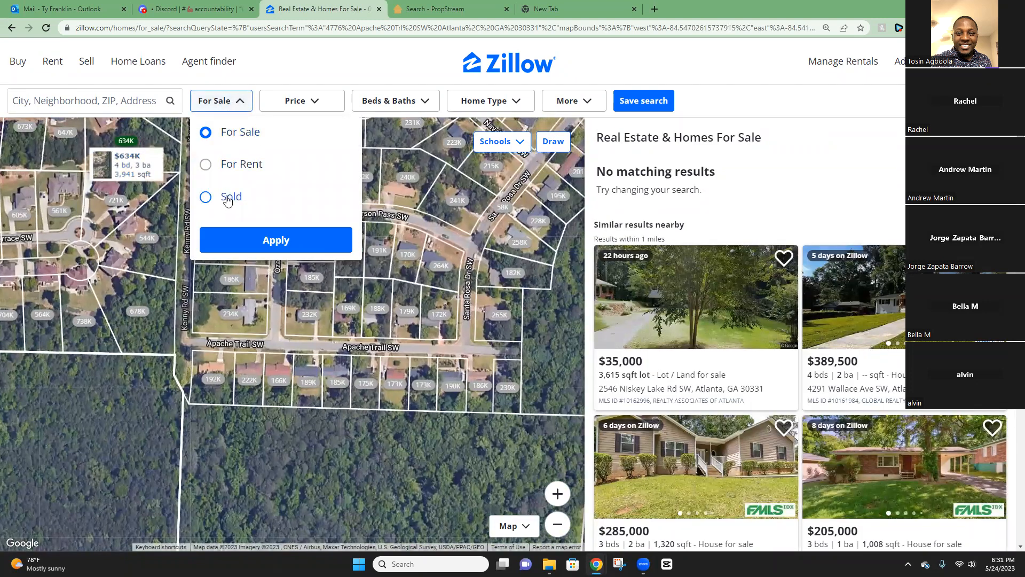
left_click(229, 198)
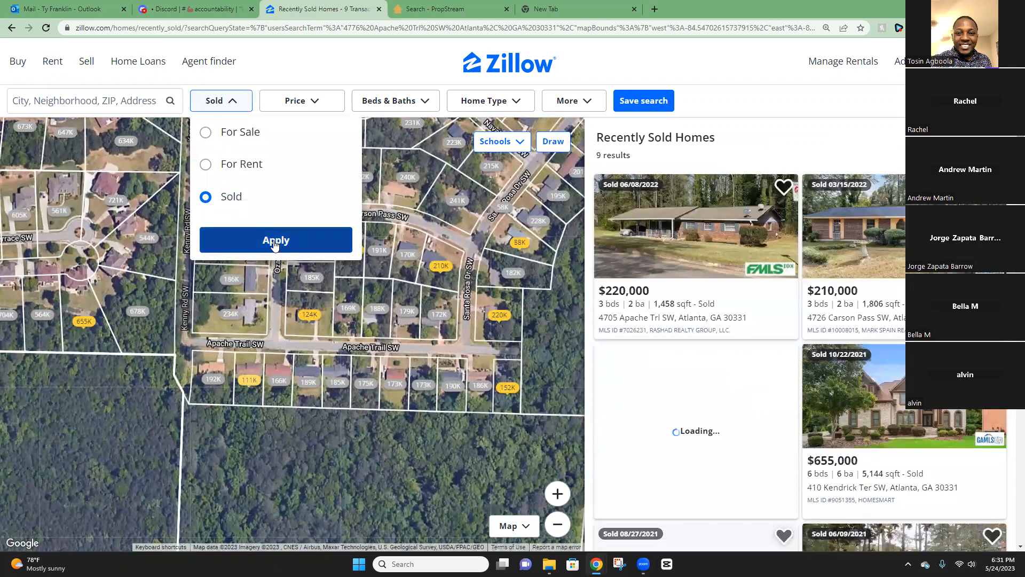
left_click(276, 244)
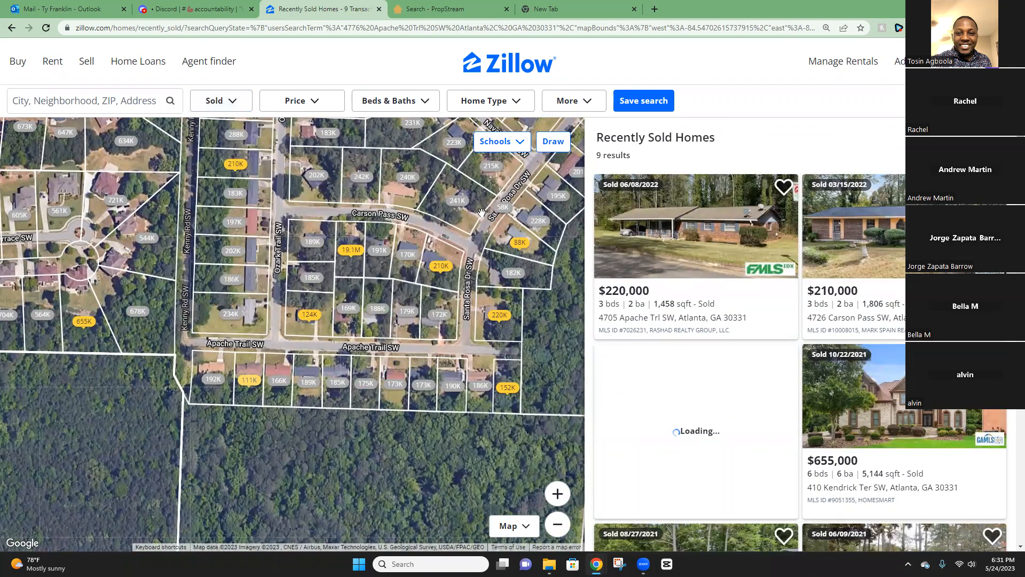
Require at least 2 bedrooms and 1 bathroom in the sold results.
left_click(405, 105)
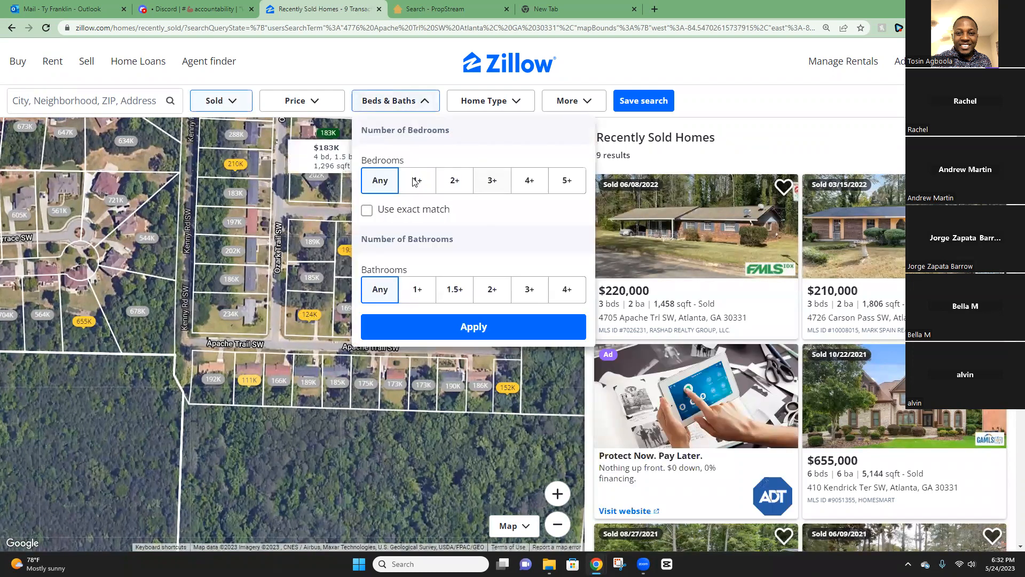
left_click(491, 180)
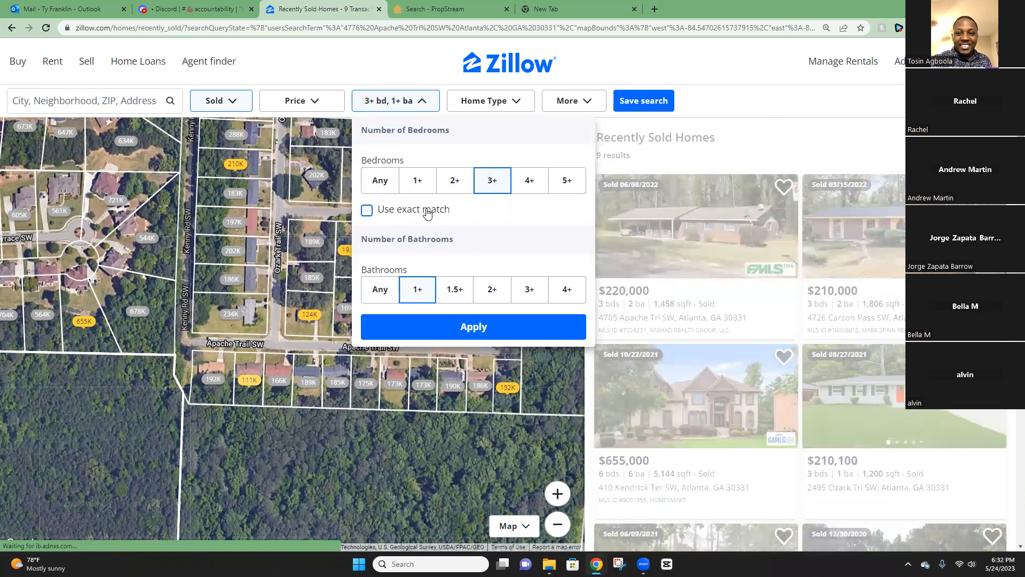
left_click(456, 181)
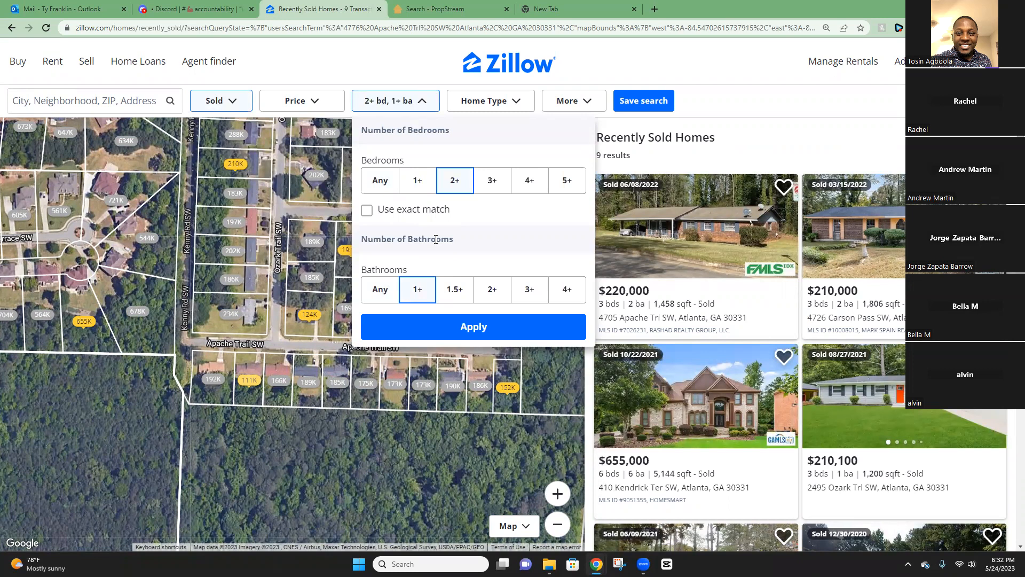
left_click(463, 328)
Restrict the home type to Houses only.
mouse_move(409, 283)
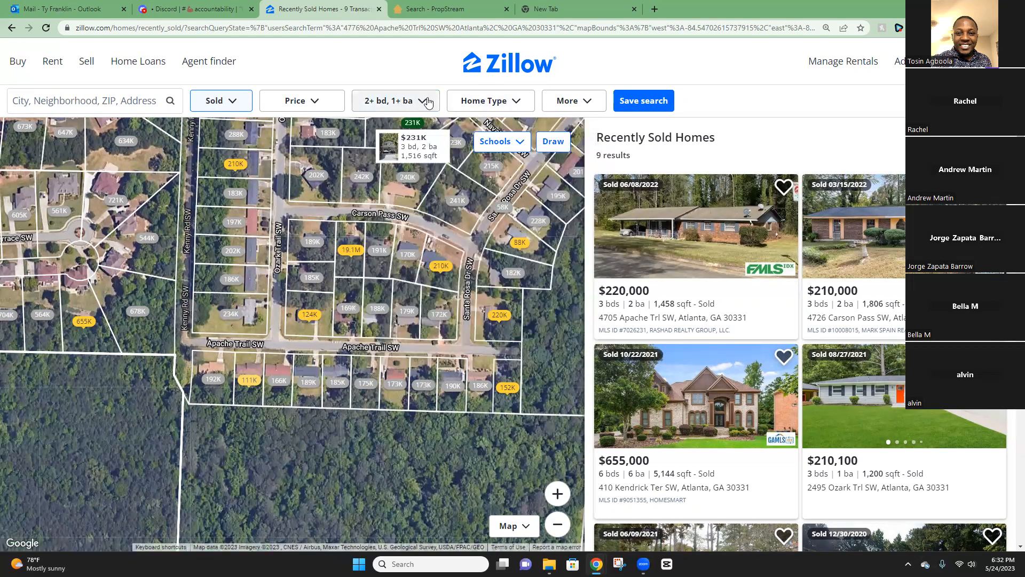
left_click(518, 101)
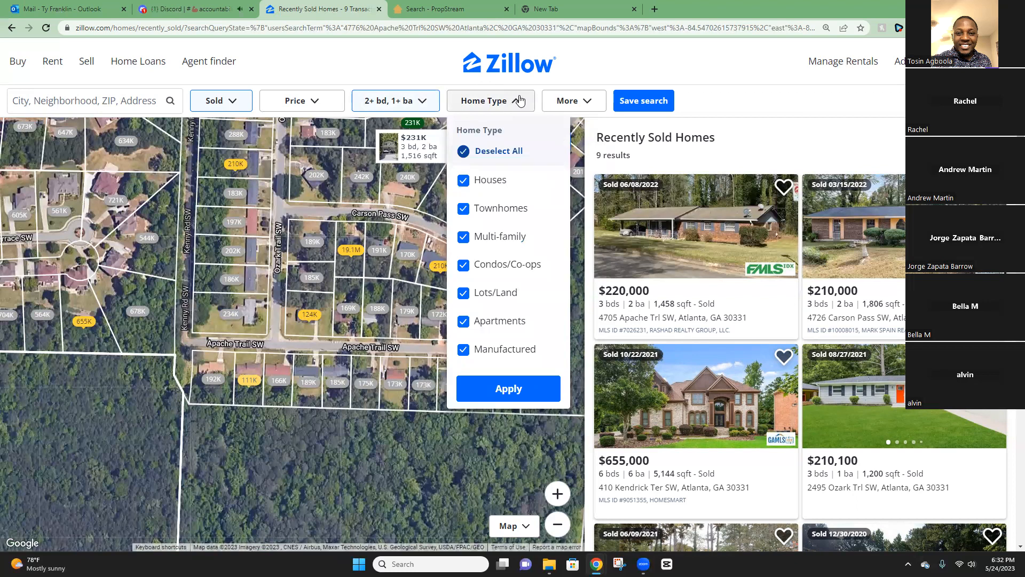
left_click(468, 167)
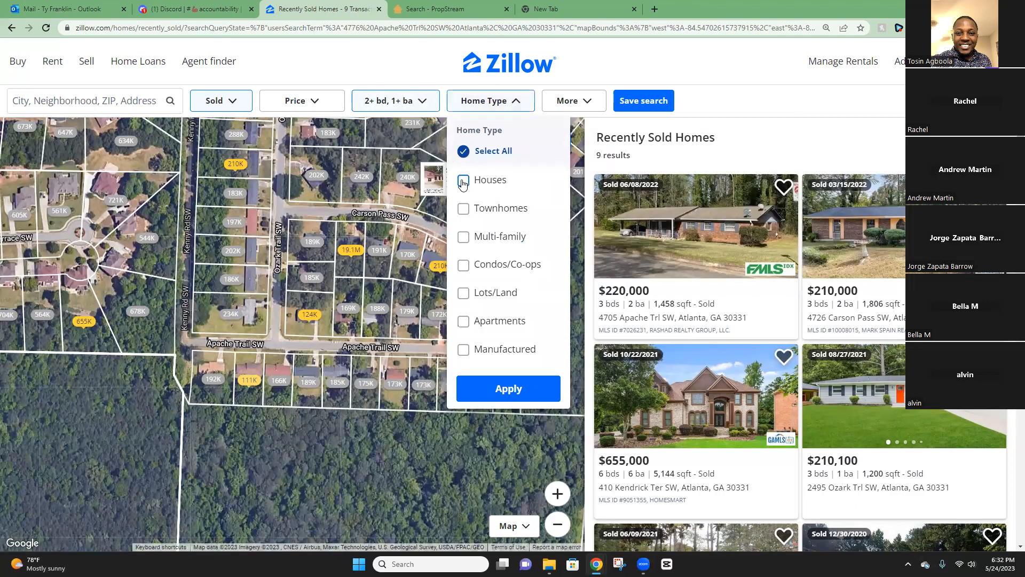
left_click(463, 181)
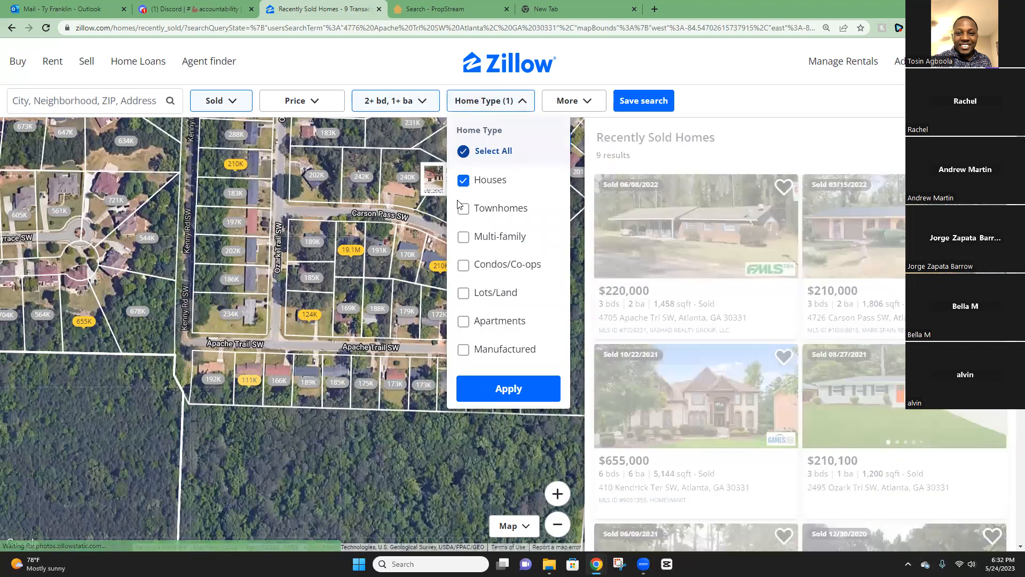
left_click(510, 385)
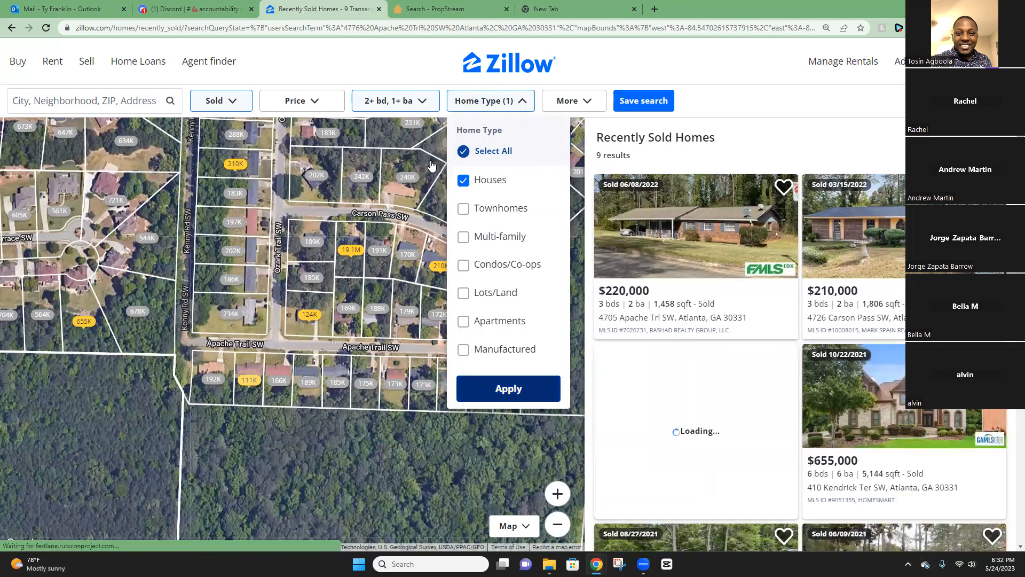
left_click(580, 101)
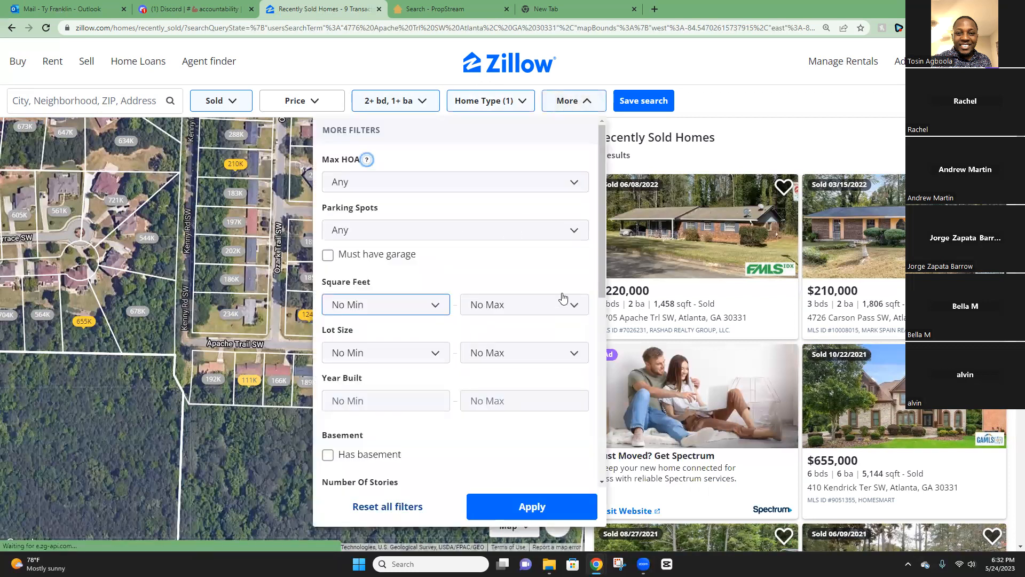
Set the square footage range to 750–1,500 sq ft.
left_click(531, 302)
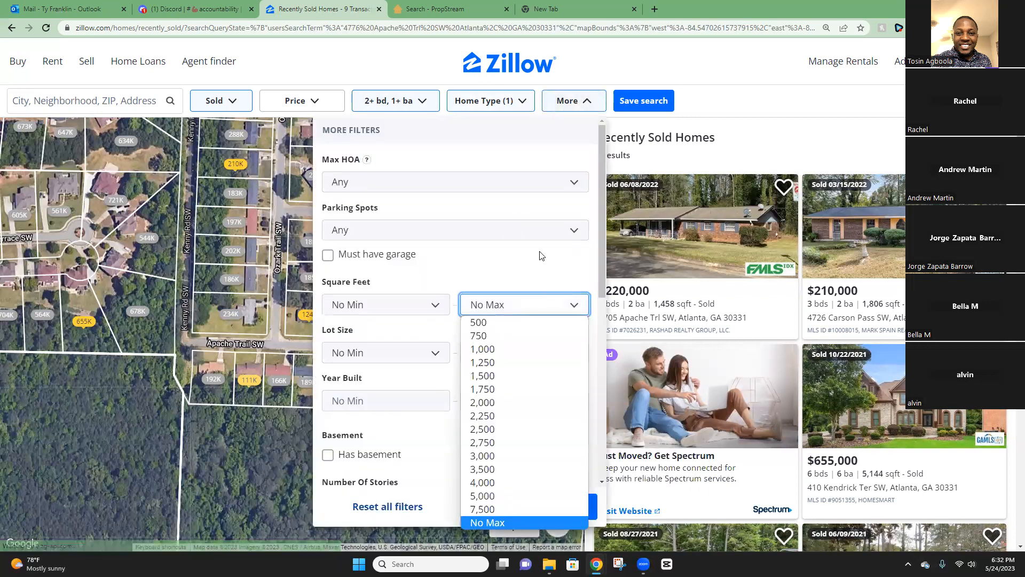
left_click(487, 377)
left_click(407, 306)
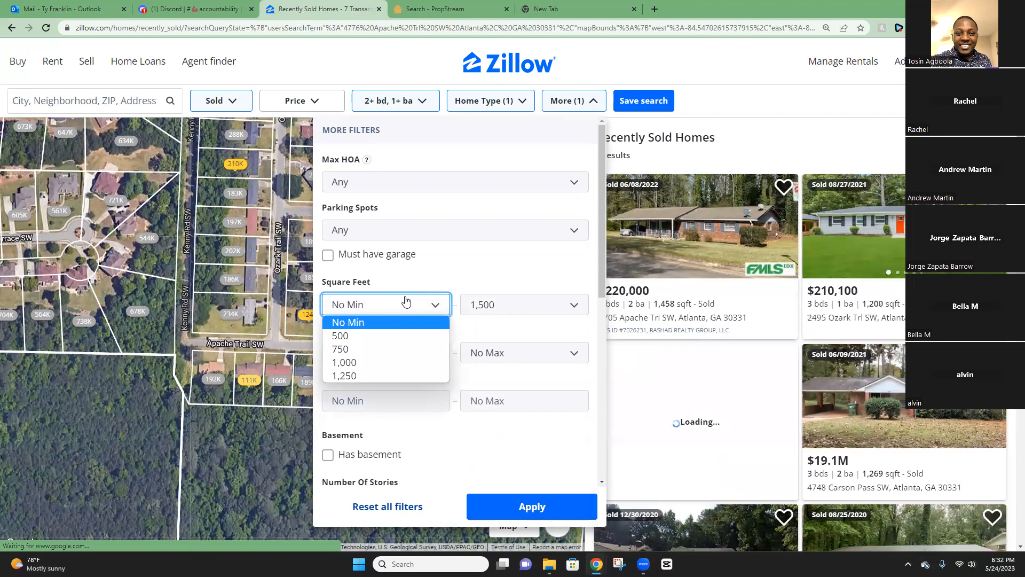
left_click(351, 363)
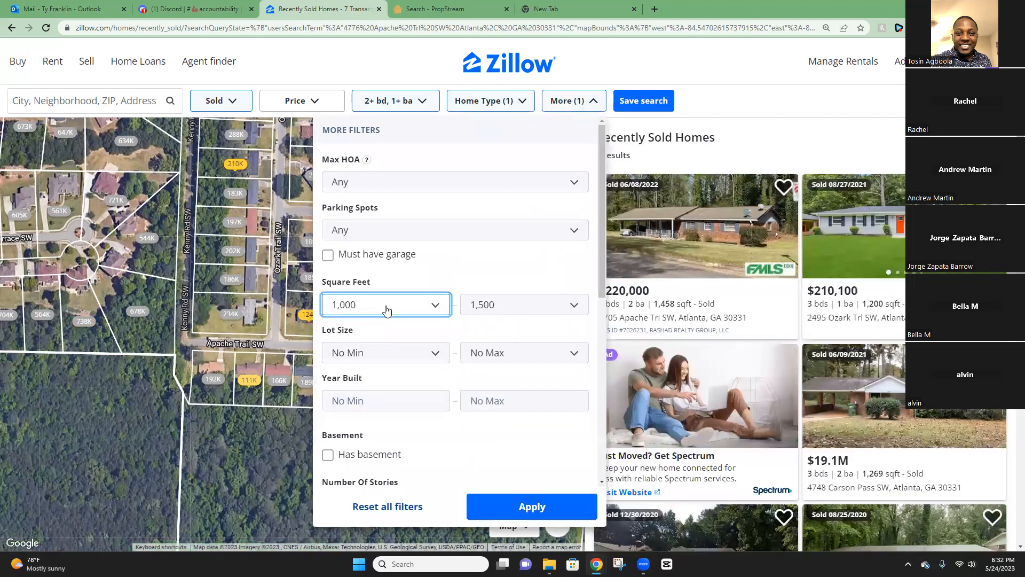
left_click(385, 306)
left_click(355, 349)
Cap Year Built at 1979 and limit results to homes sold in the last 90 days.
left_click(535, 398)
type("1979")
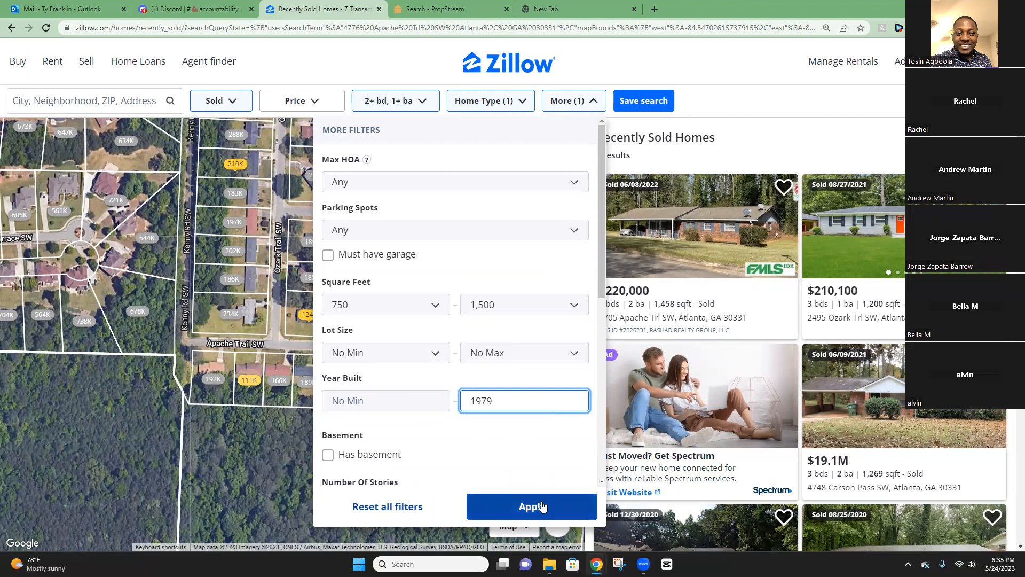
scroll(518, 454, "down", 5)
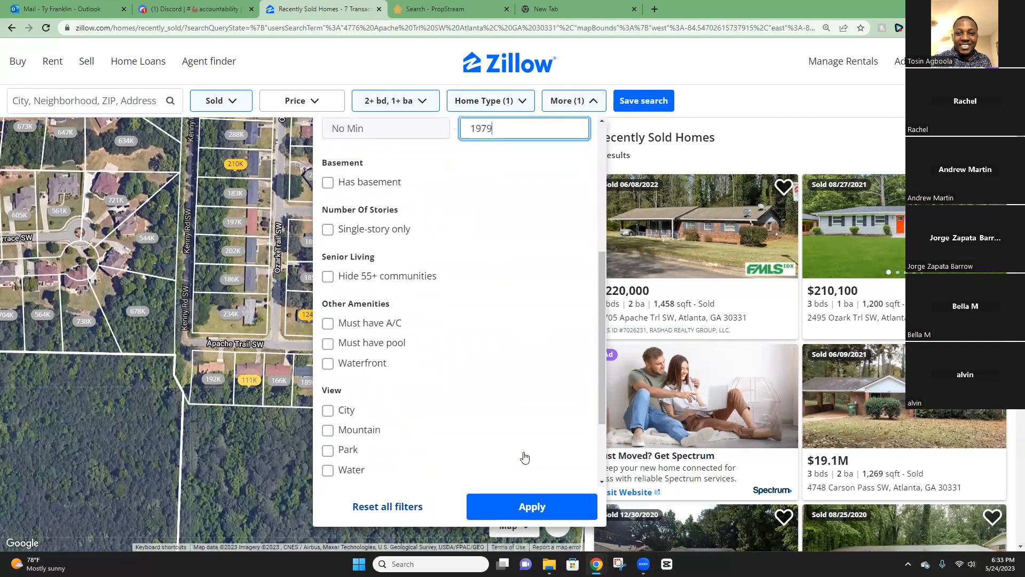
scroll(522, 459, "down", 2)
left_click(507, 404)
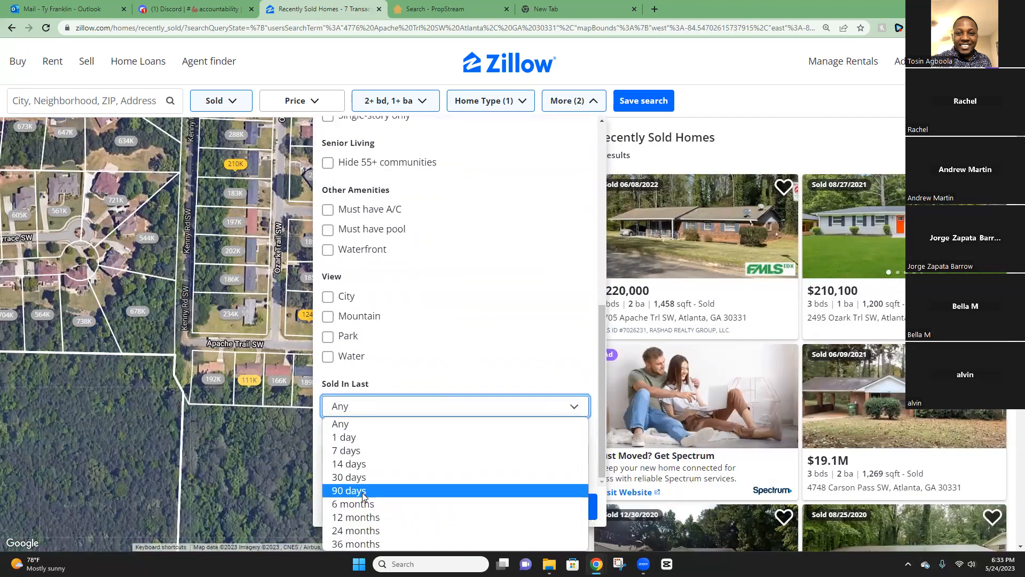
left_click(362, 495)
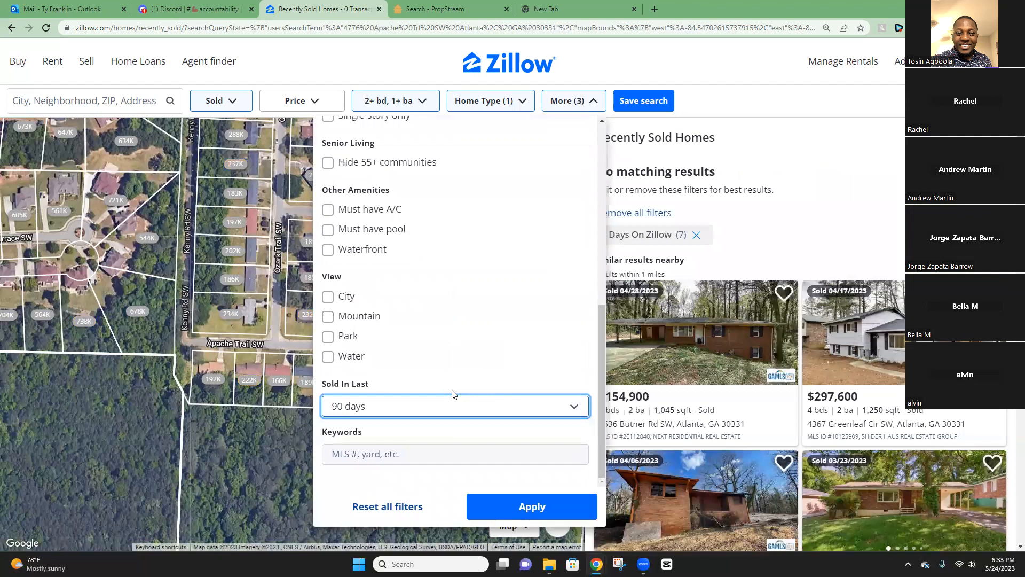
left_click(544, 511)
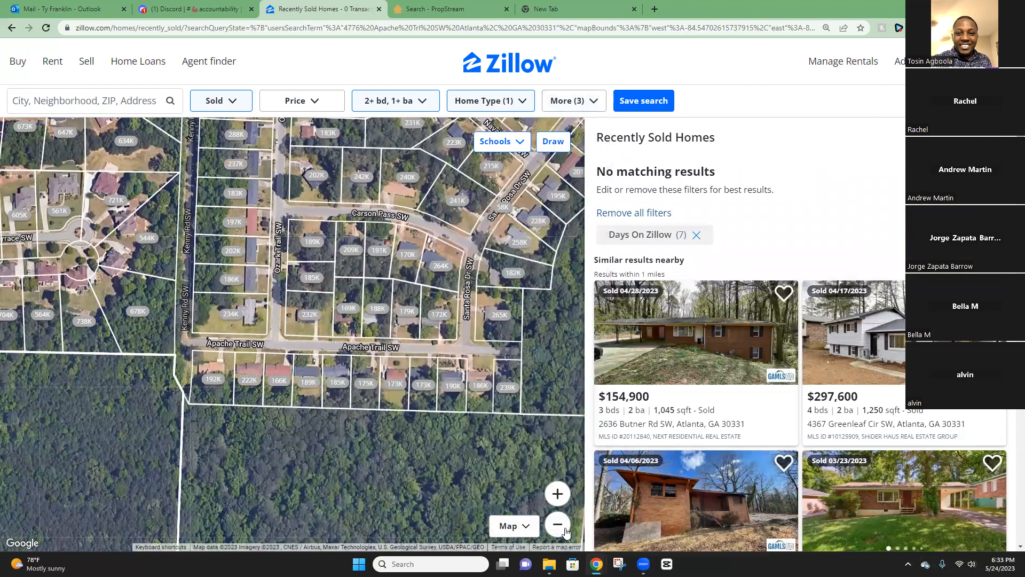
left_click(557, 530)
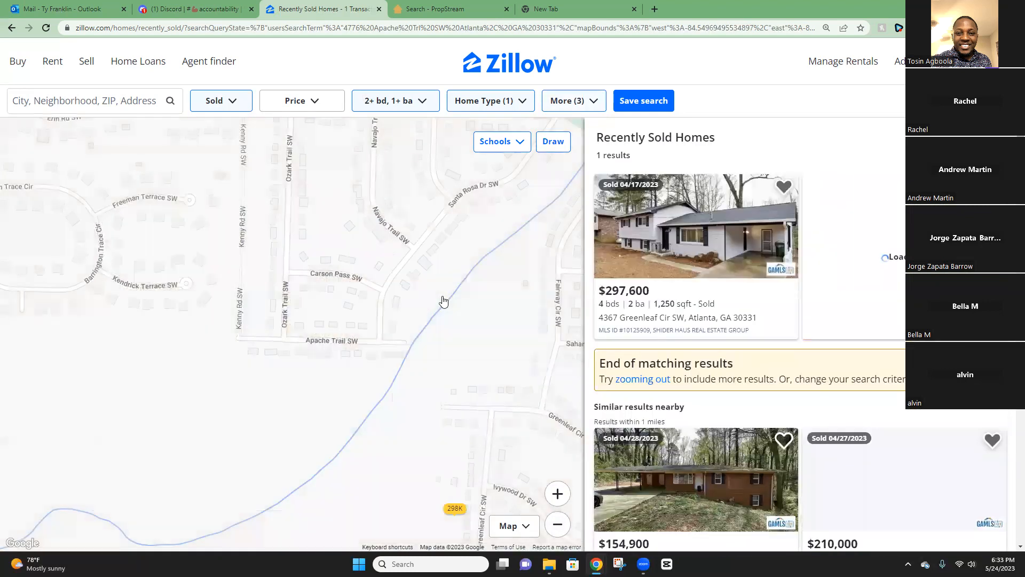
Pan and zoom the map around Tucson Trail Park until three sold comps appear.
left_click_drag(443, 300, 418, 420)
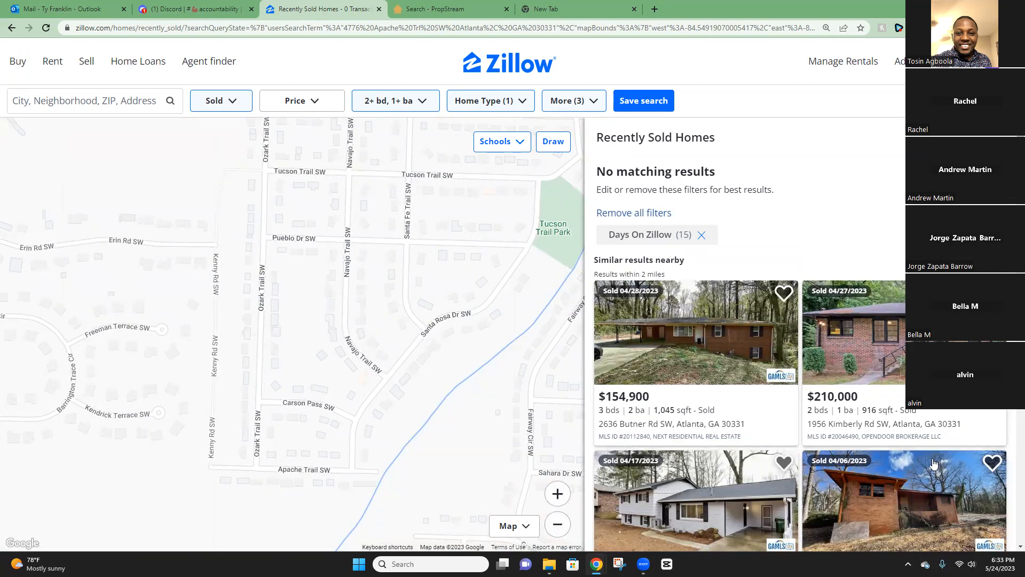
scroll(850, 414, "down", 3)
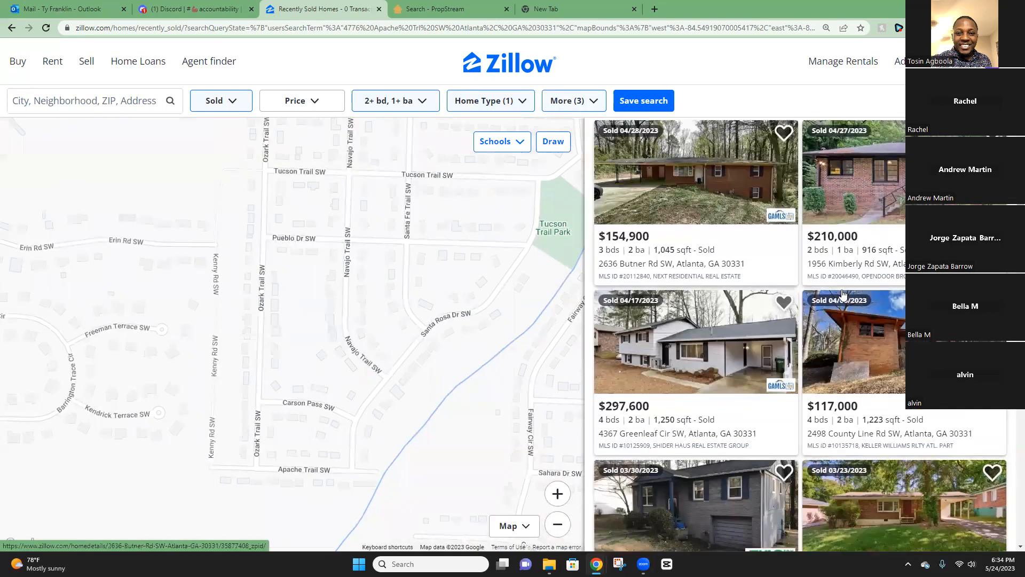
left_click(558, 525)
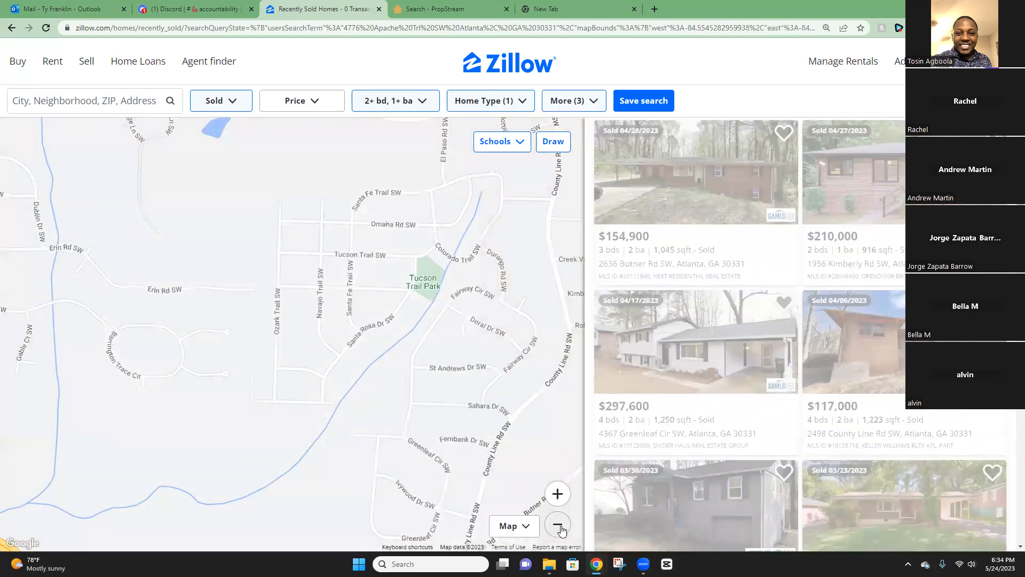
left_click_drag(429, 313, 428, 334)
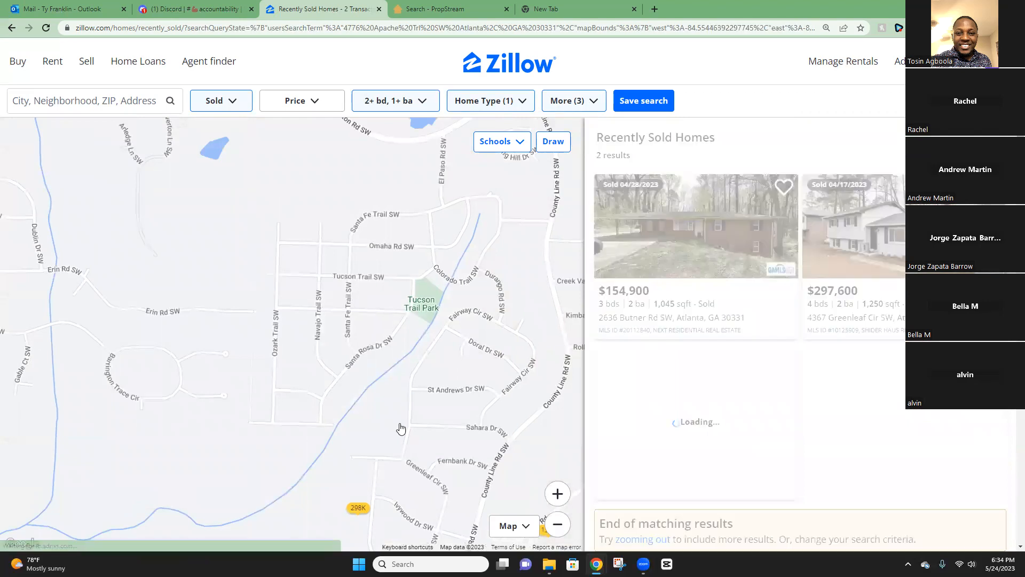
mouse_move(365, 513)
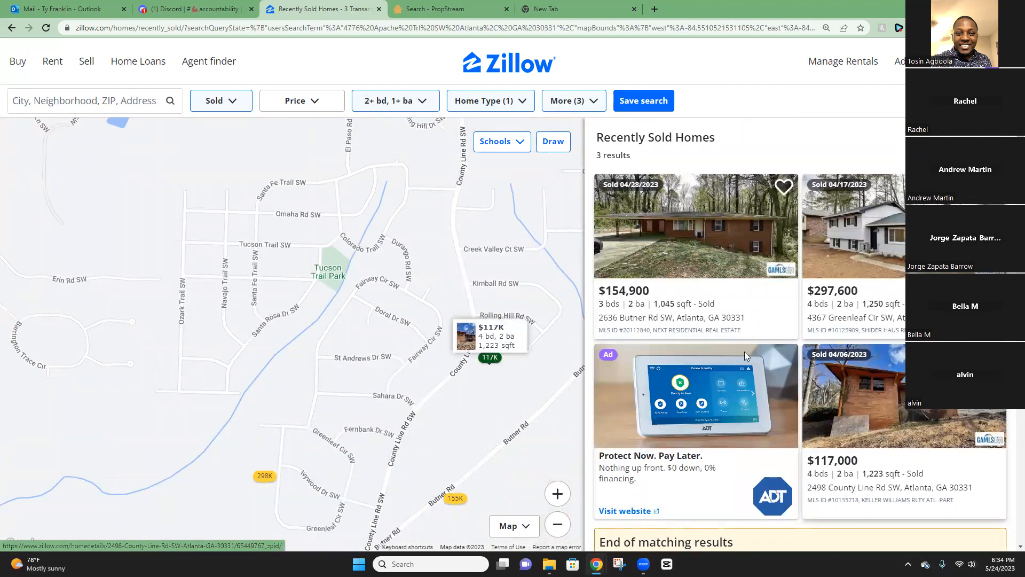
left_click_drag(302, 249, 390, 332)
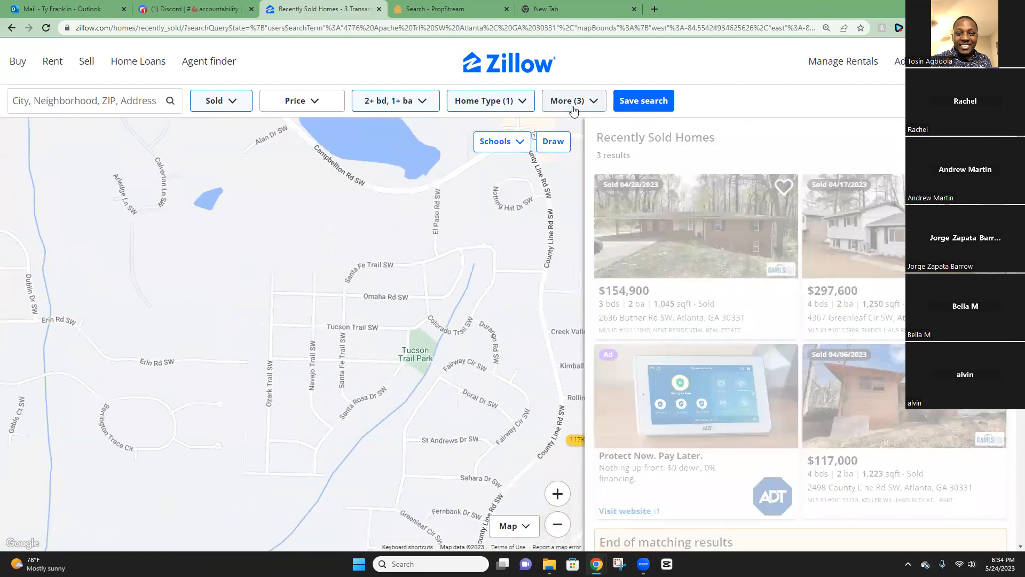
Change Sold In Last to 6 months and apply, bringing the results to 4.
left_click(568, 100)
scroll(515, 376, "down", 7)
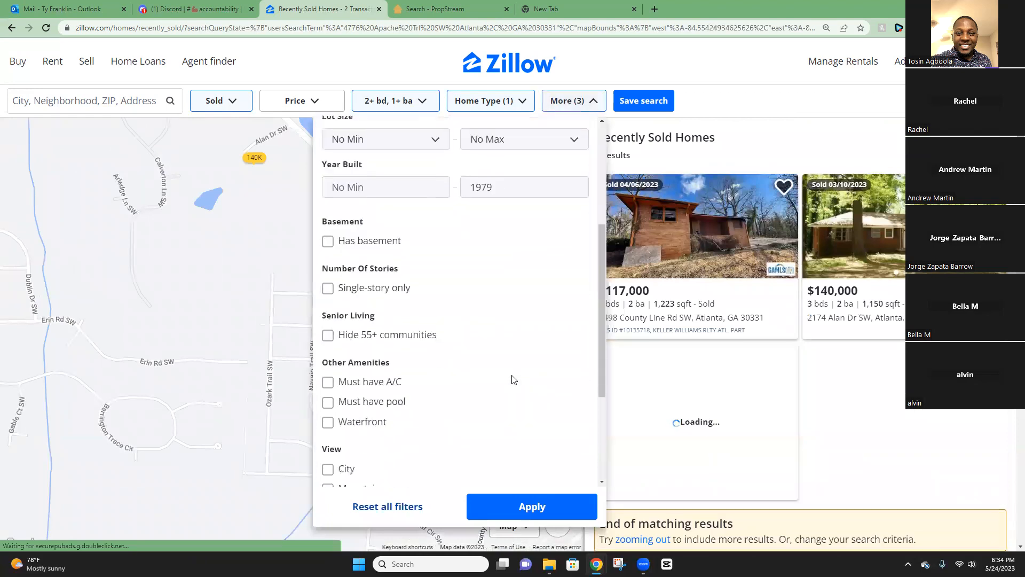
left_click(456, 408)
left_click(456, 410)
left_click(454, 408)
left_click(535, 486)
key("Down")
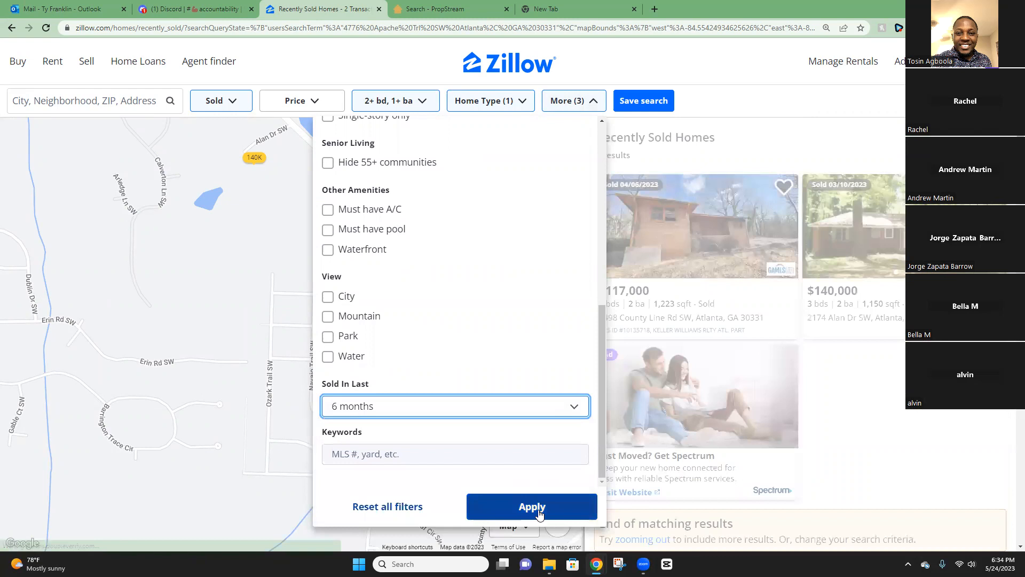
left_click(532, 506)
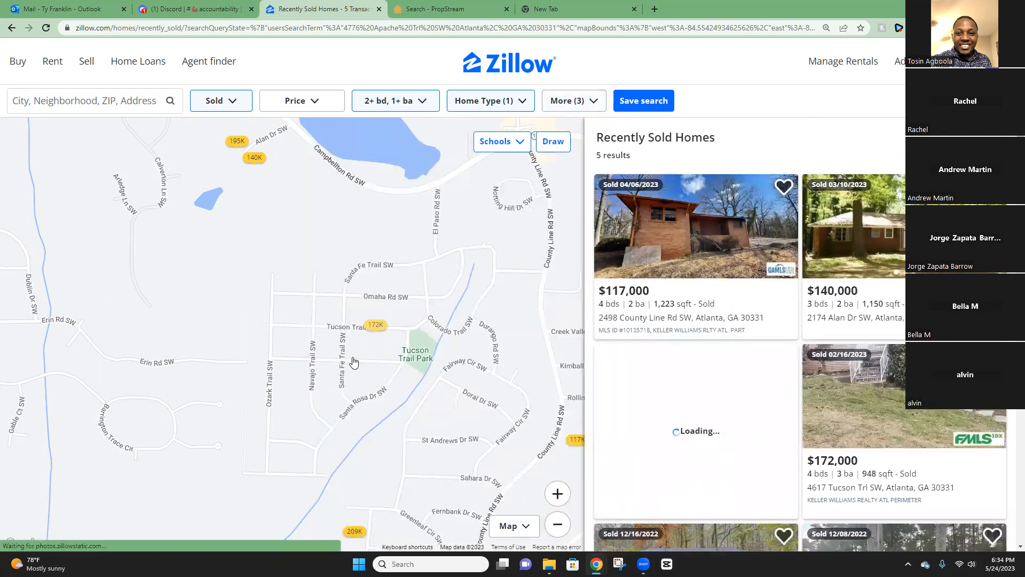
scroll(348, 363, "up", 2)
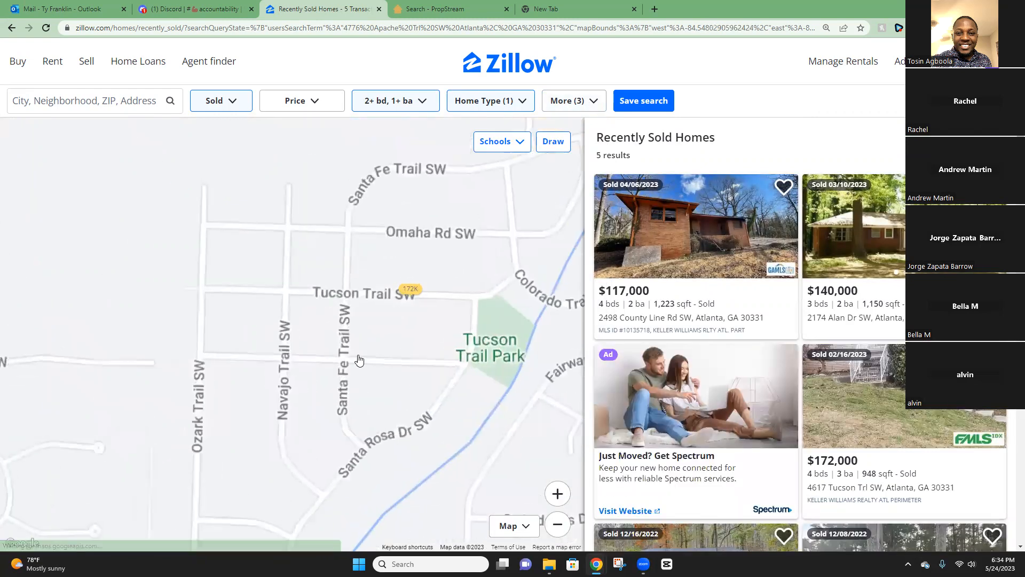
scroll(351, 363, "down", 2)
mouse_move(378, 328)
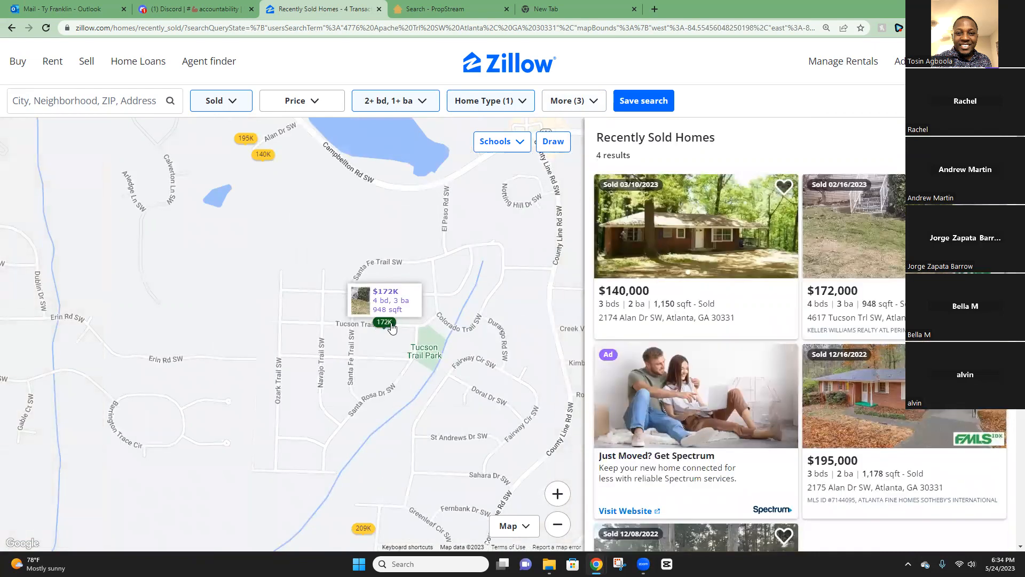
right_click(879, 210)
left_click(806, 217)
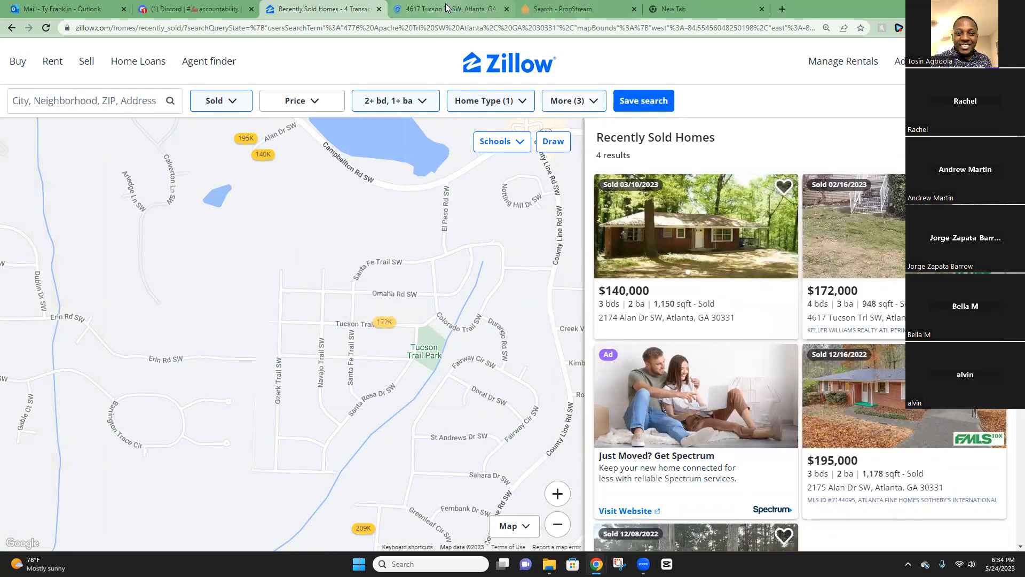
left_click(440, 9)
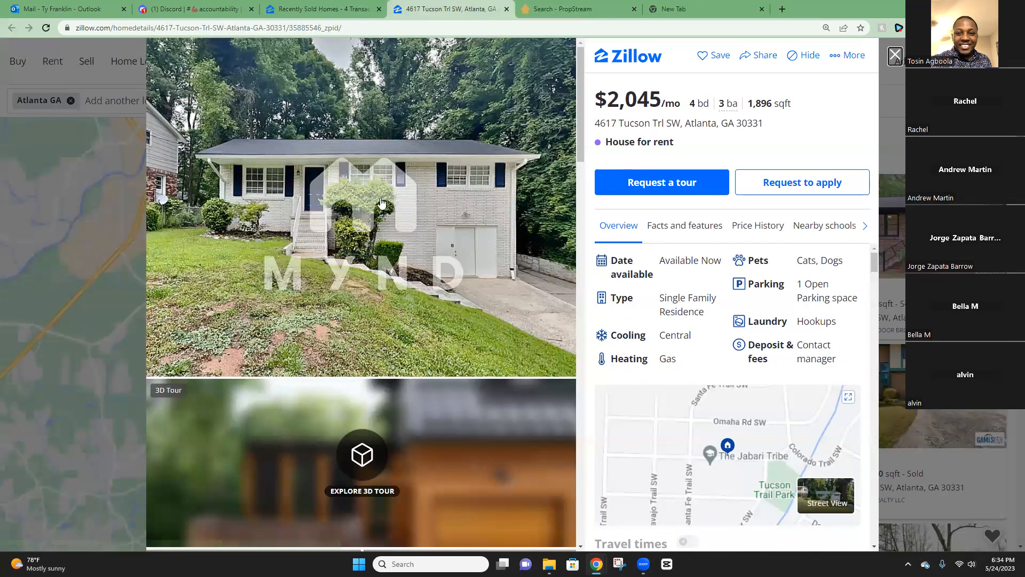
left_click(894, 56)
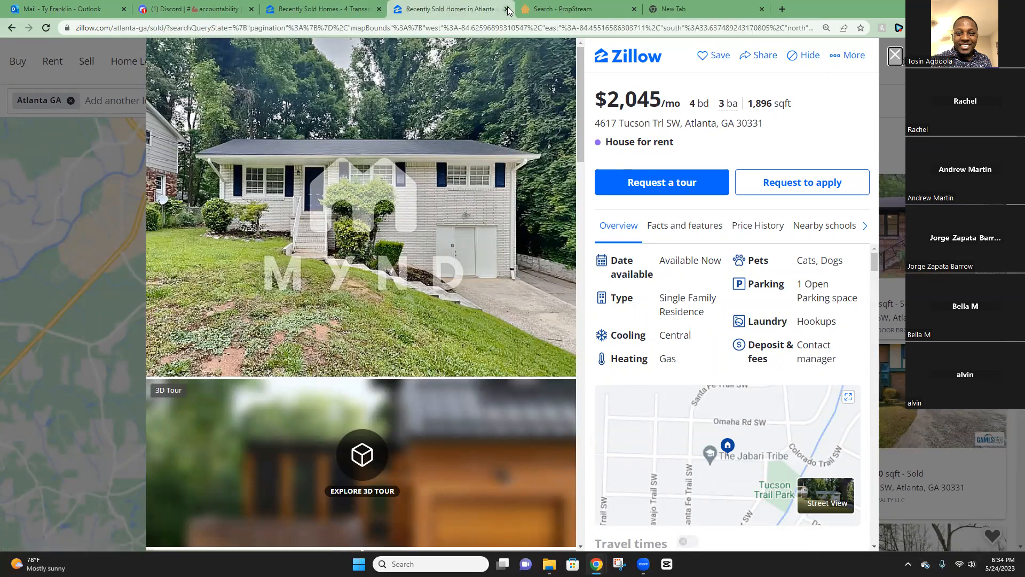
left_click(506, 9)
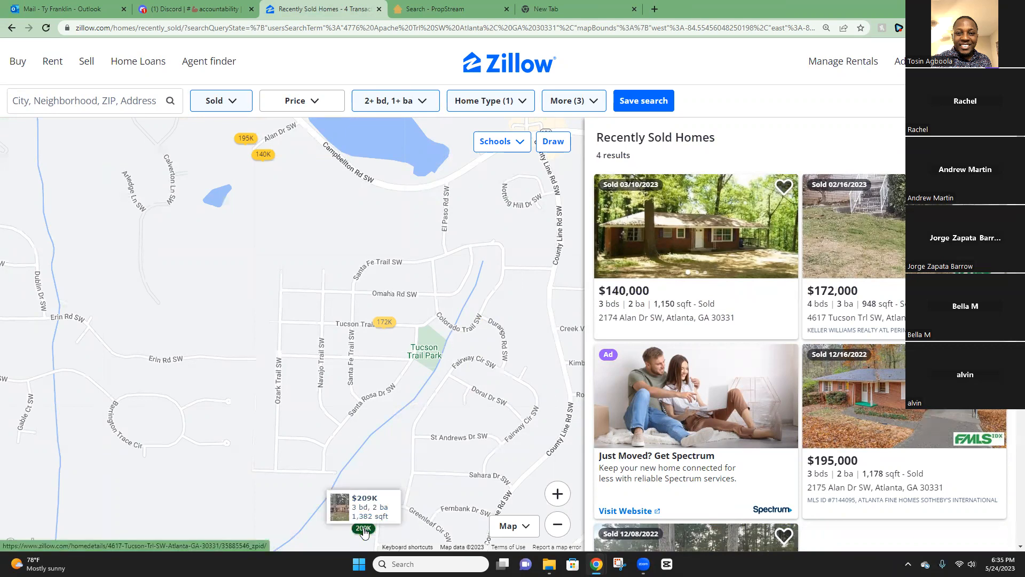
scroll(748, 384, "down", 4)
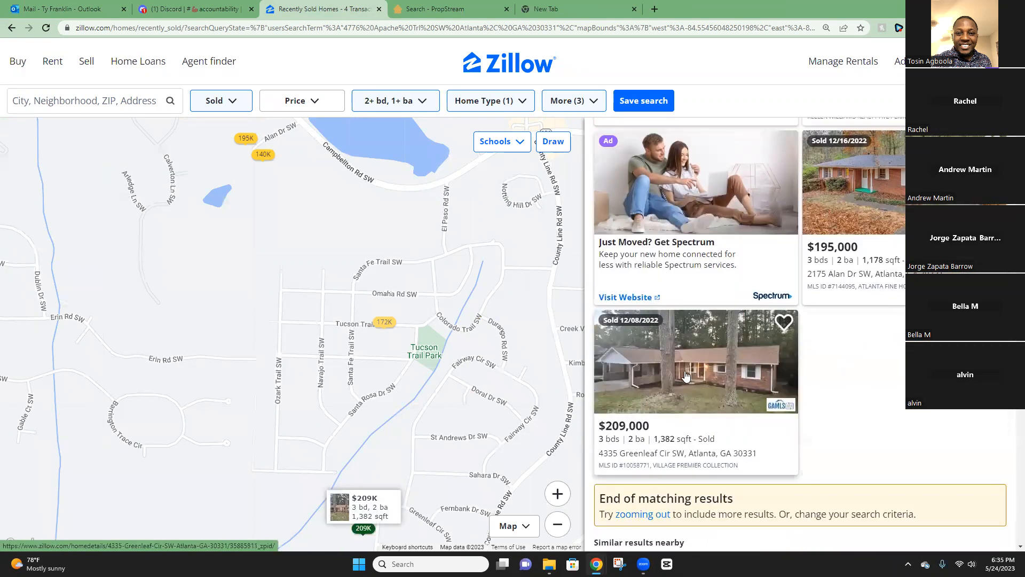
right_click(684, 350)
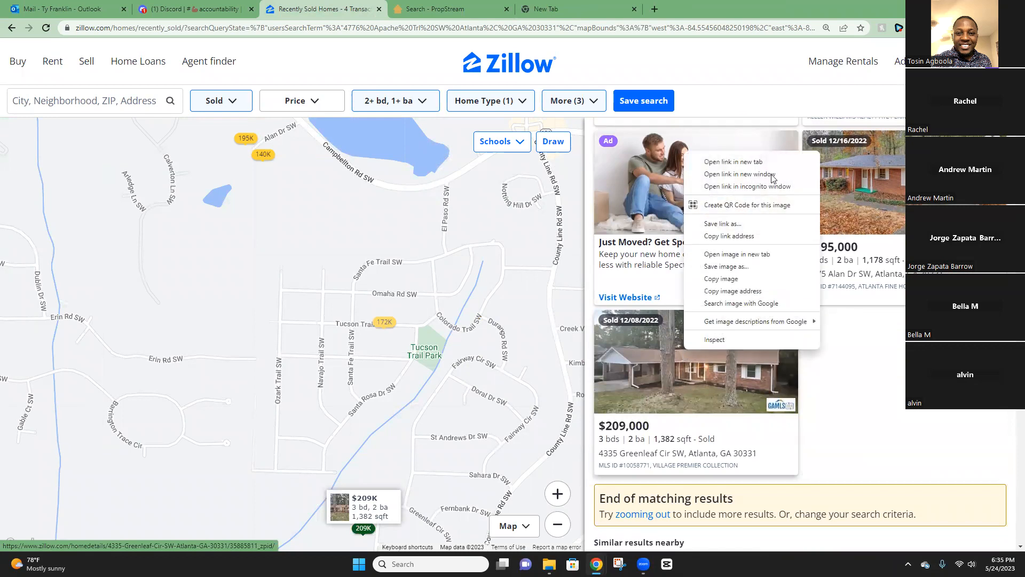
left_click(748, 160)
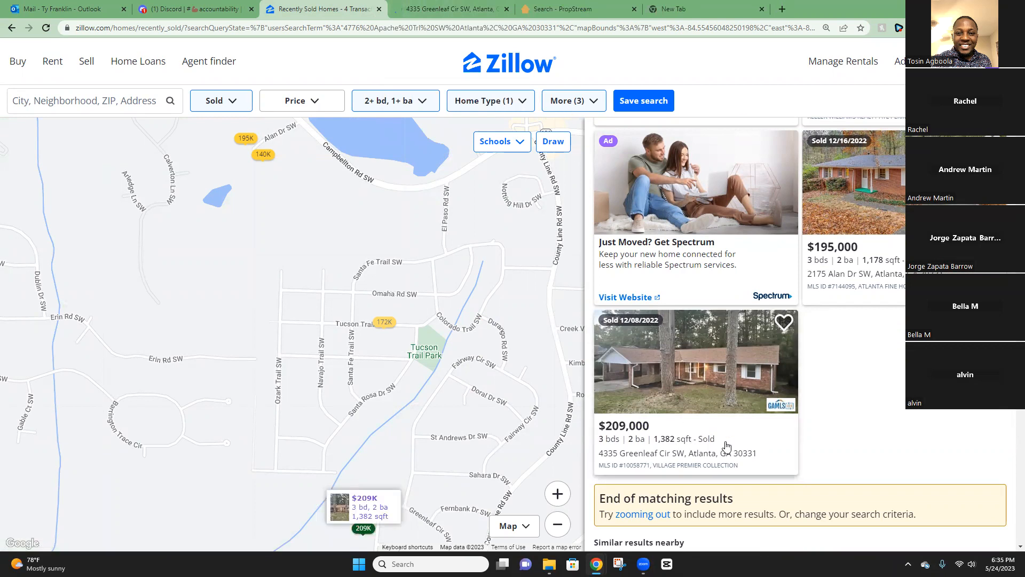
left_click(449, 9)
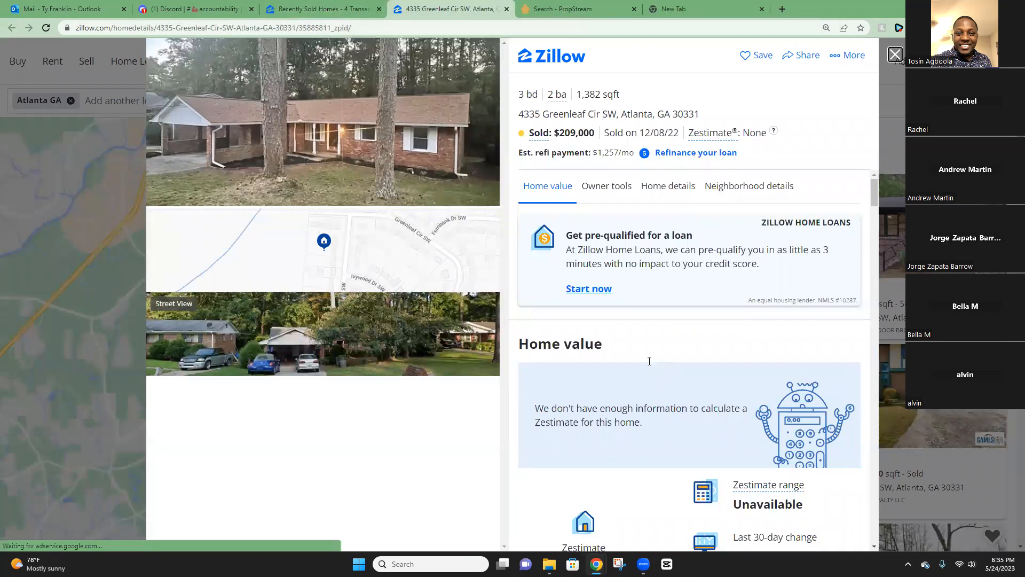
Scroll to the Overview and highlight the description's renovation and yard-space details.
scroll(649, 361, "down", 15)
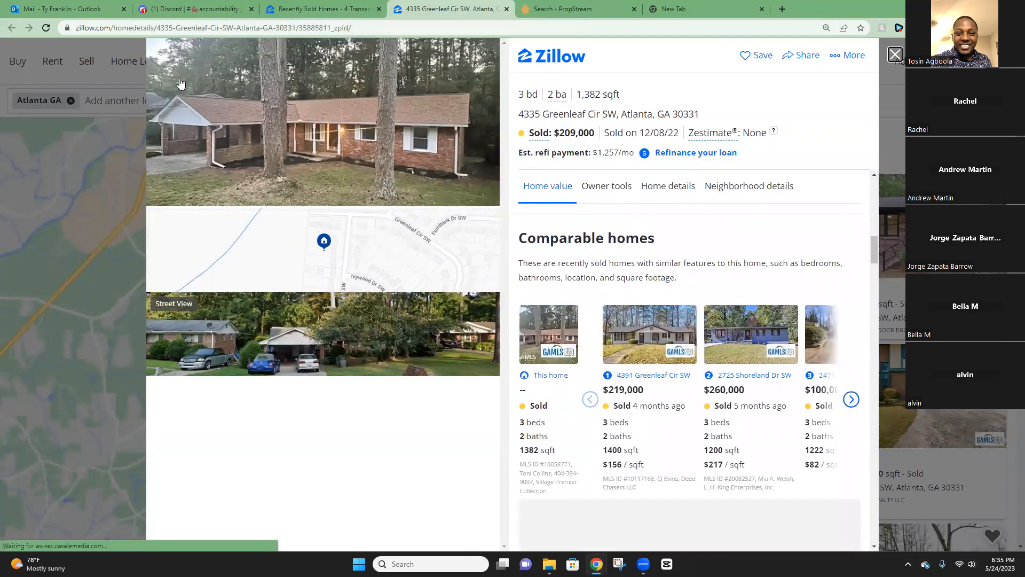
scroll(676, 253, "down", 10)
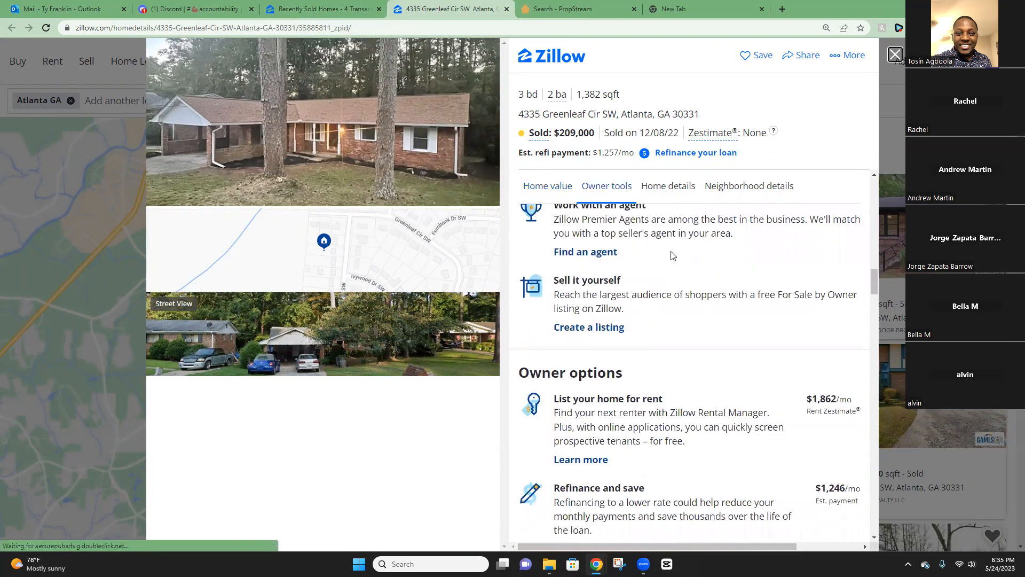
scroll(671, 257, "down", 7)
left_click_drag(540, 328, 731, 332)
left_click(594, 336)
left_click(588, 347)
left_click_drag(636, 347, 704, 347)
left_click(660, 347)
left_click(740, 347)
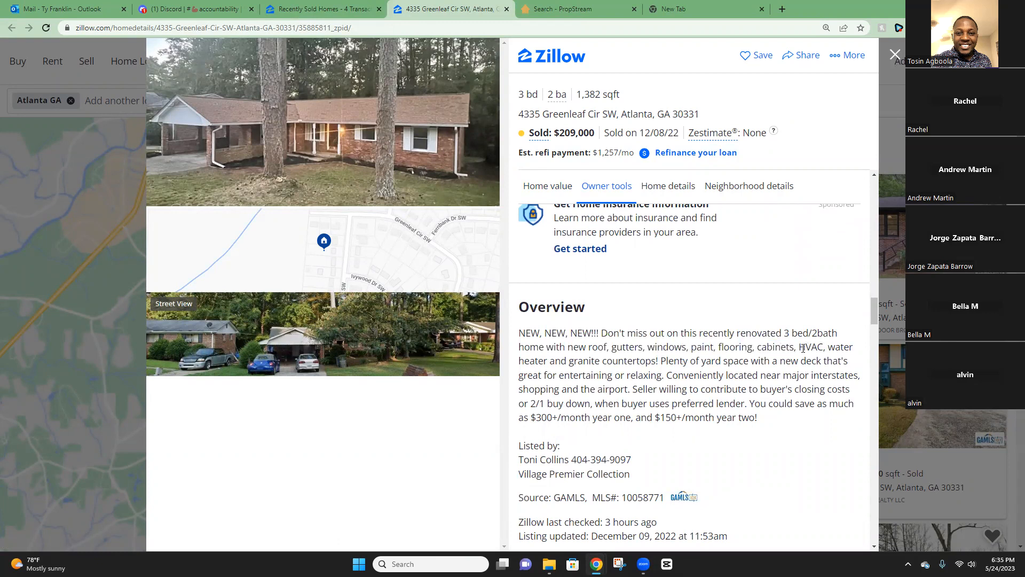
left_click_drag(713, 367, 772, 364)
left_click(568, 373)
left_click(569, 9)
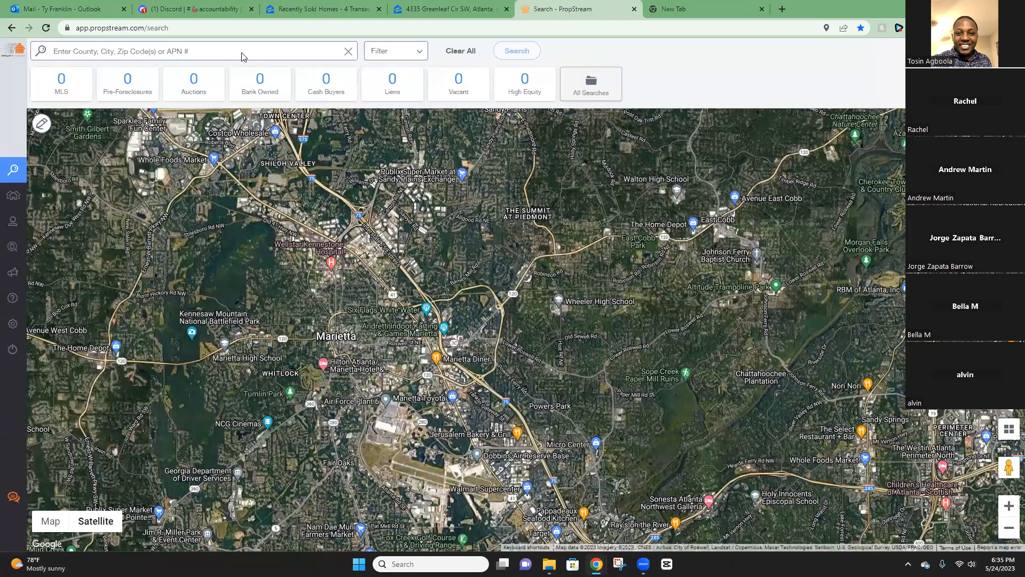
right_click(176, 53)
left_click(237, 148)
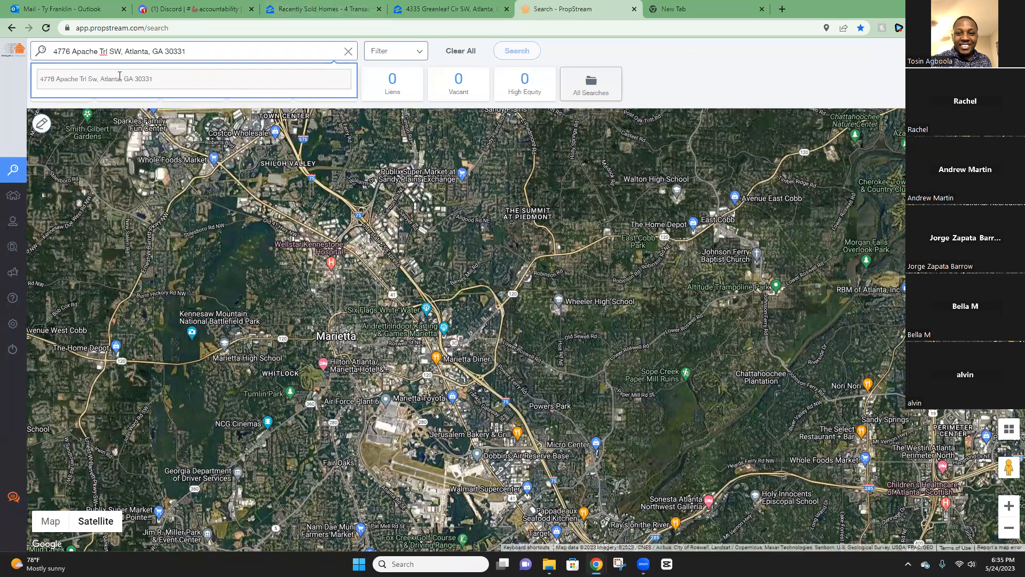
left_click(118, 78)
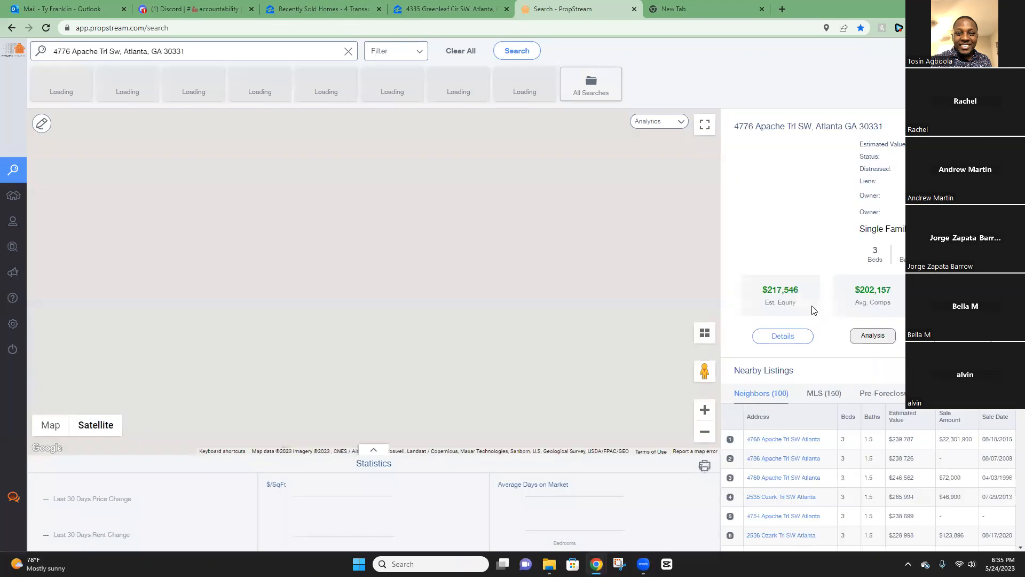
left_click(784, 337)
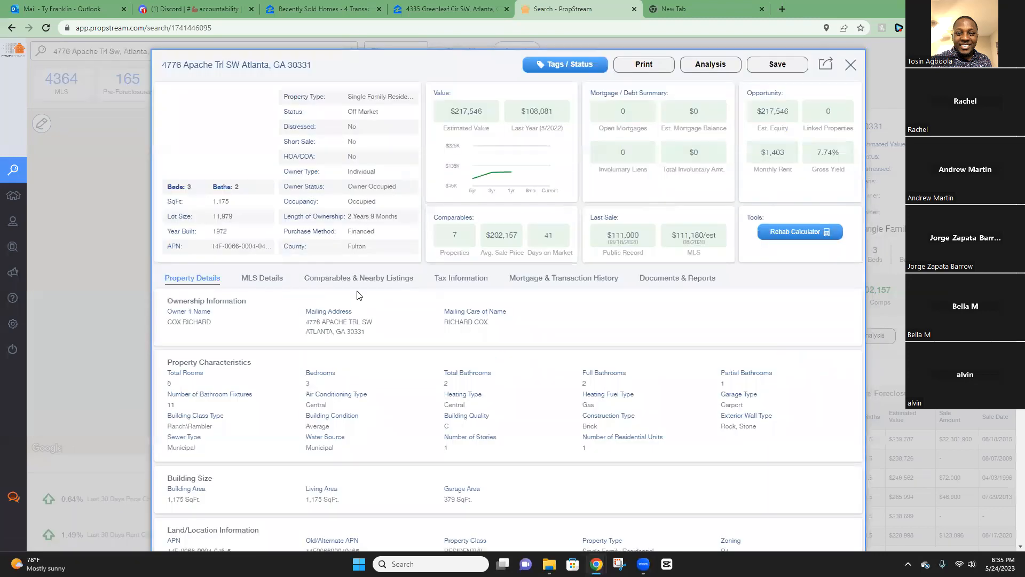
left_click(351, 279)
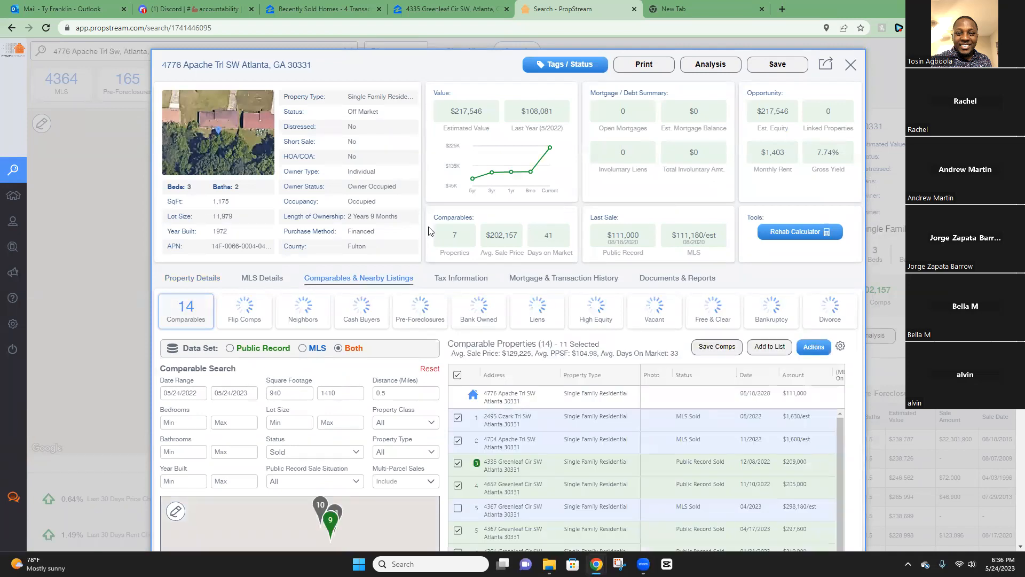
Set the comparables date range start to 02/01/2023.
scroll(552, 239, "down", 4)
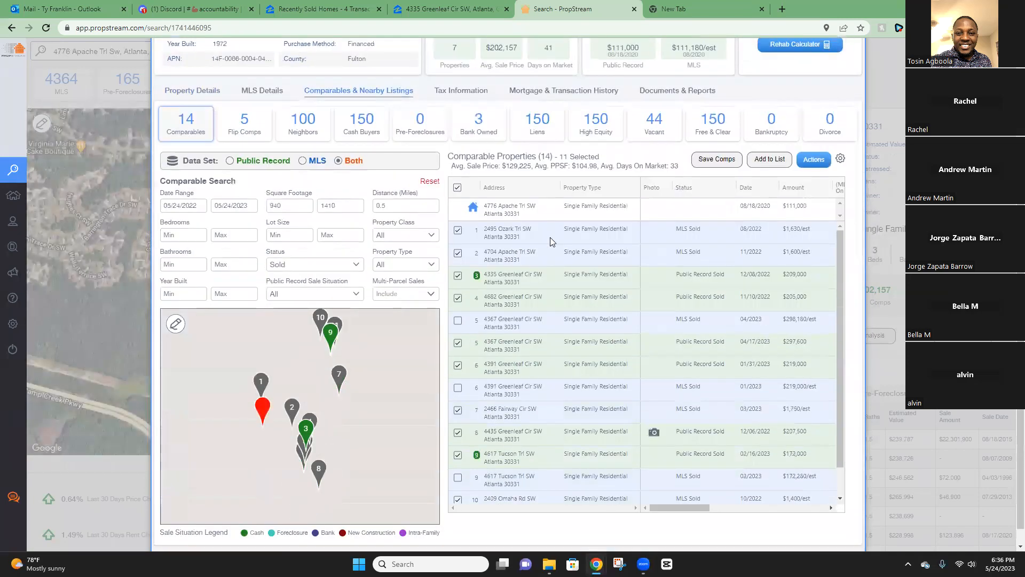
left_click(198, 187)
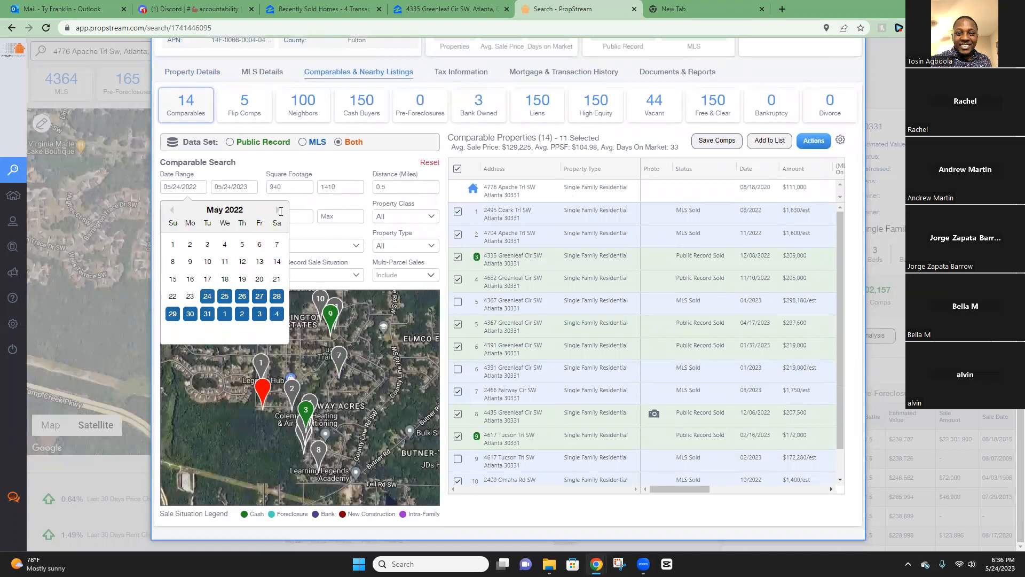
left_click(279, 211)
left_click(279, 211)
left_click(278, 211)
left_click(278, 210)
left_click(278, 211)
left_click(278, 210)
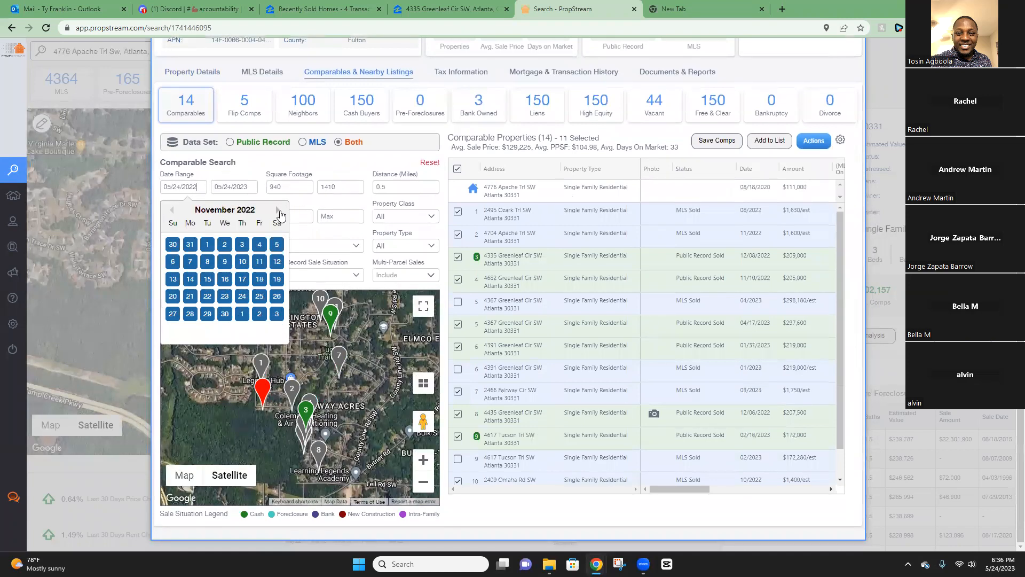
left_click(279, 210)
left_click(278, 210)
left_click(278, 210)
left_click(279, 211)
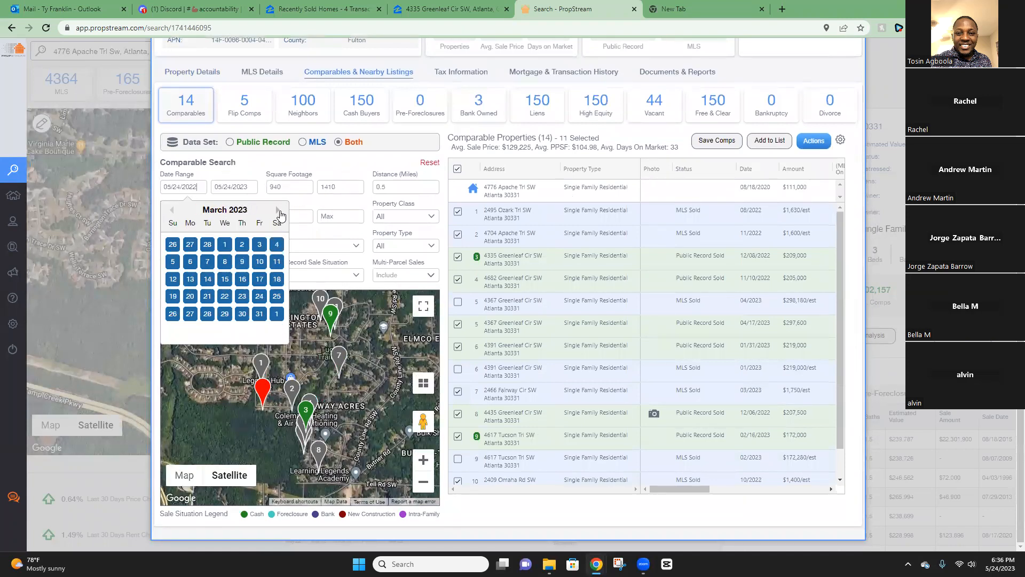
left_click(172, 211)
left_click(224, 244)
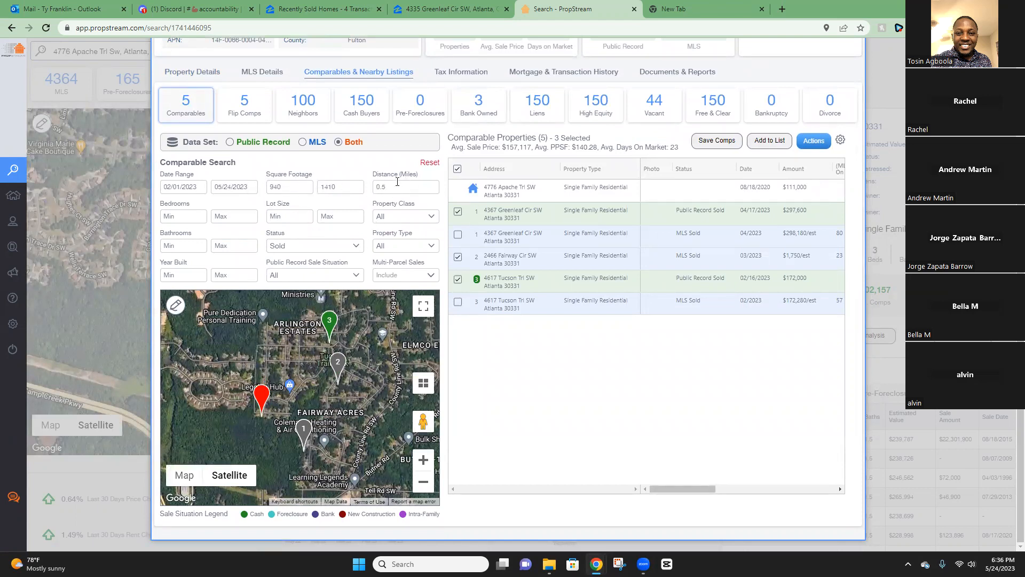
Enter 1979 as the maximum Year Built and limit comparables to public record sales.
left_click(256, 274)
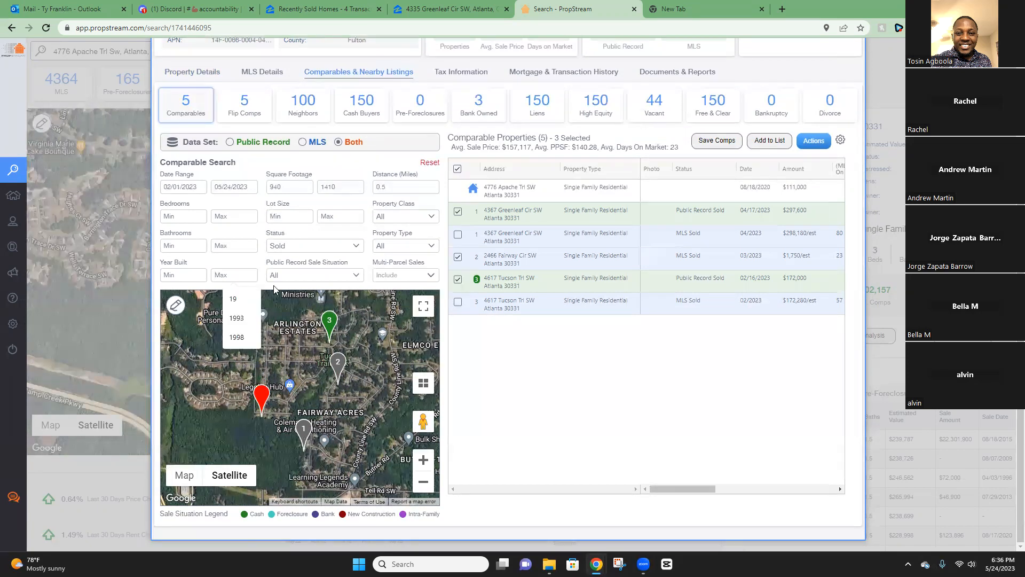
type("1979")
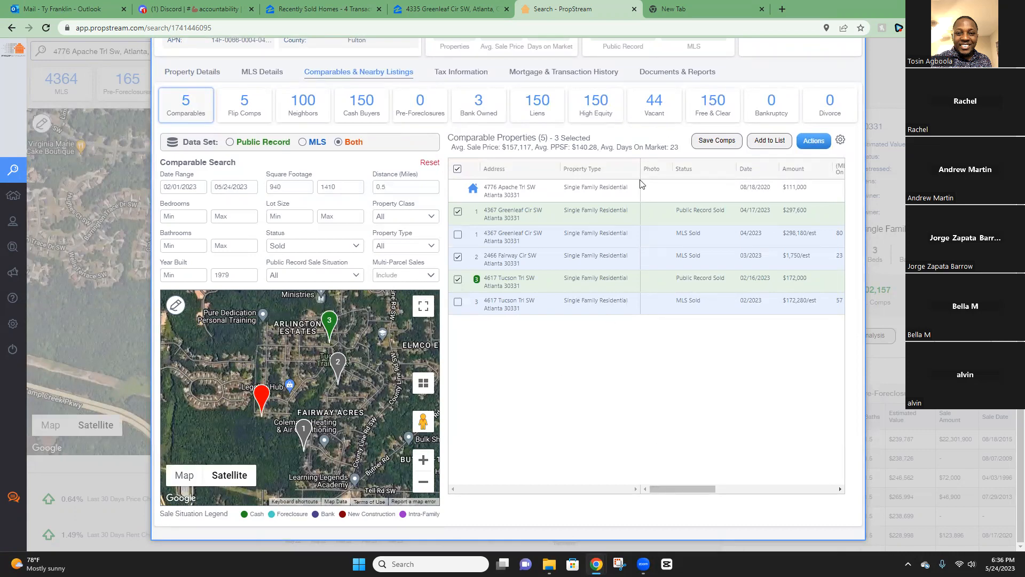
left_click_drag(680, 490, 714, 492)
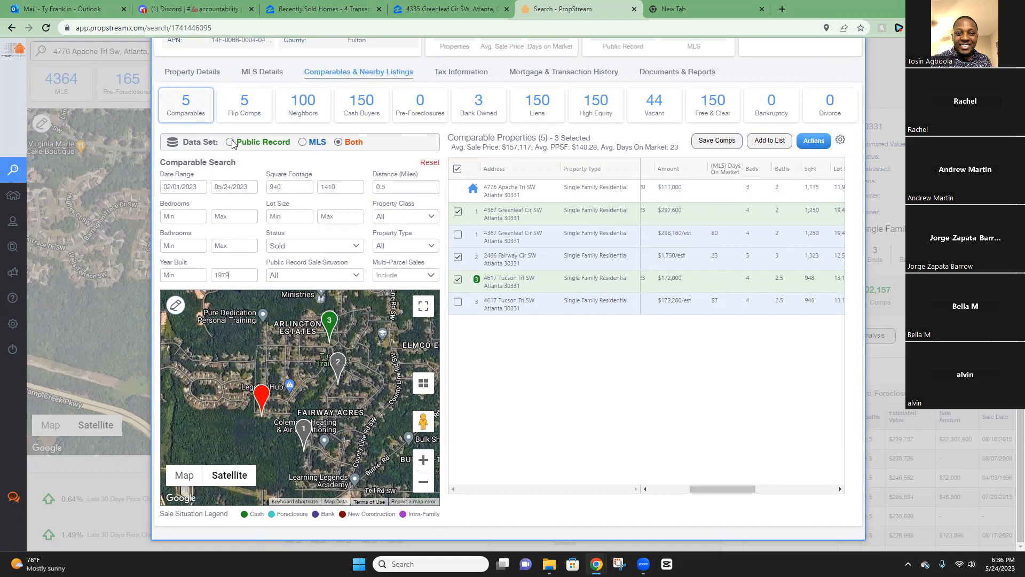
left_click(266, 143)
left_click(303, 142)
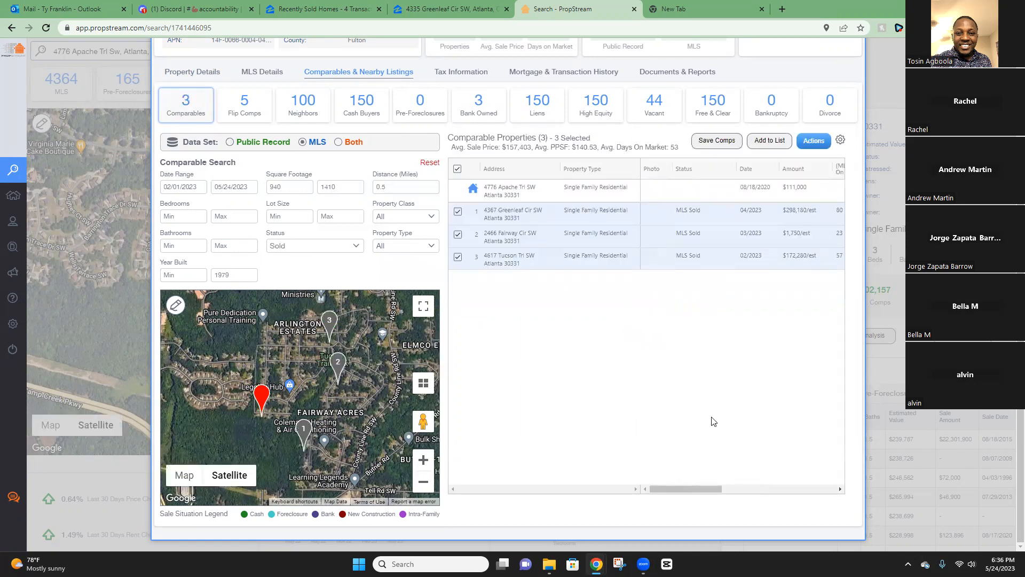
left_click_drag(784, 235, 819, 240)
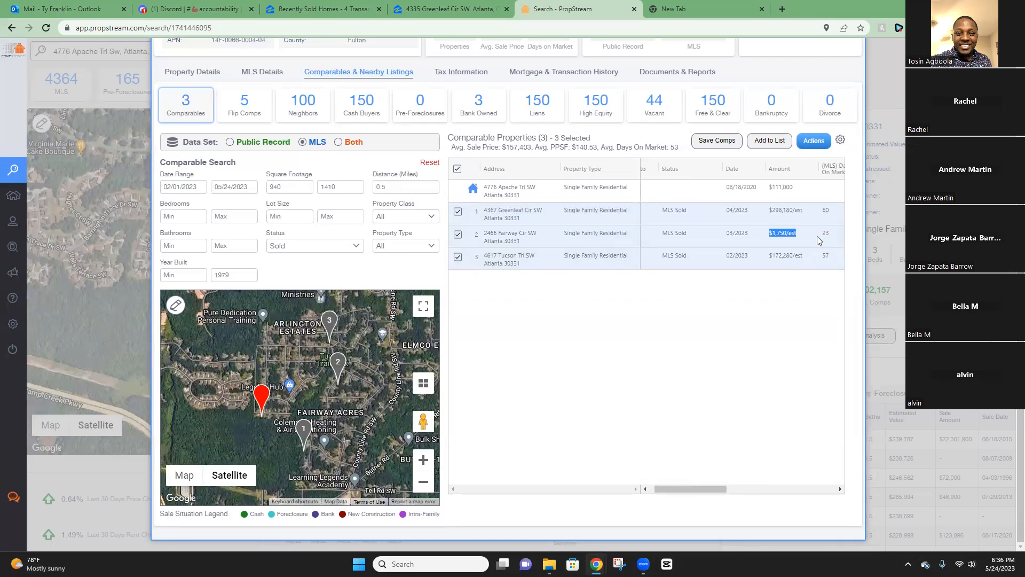
double_click(748, 237)
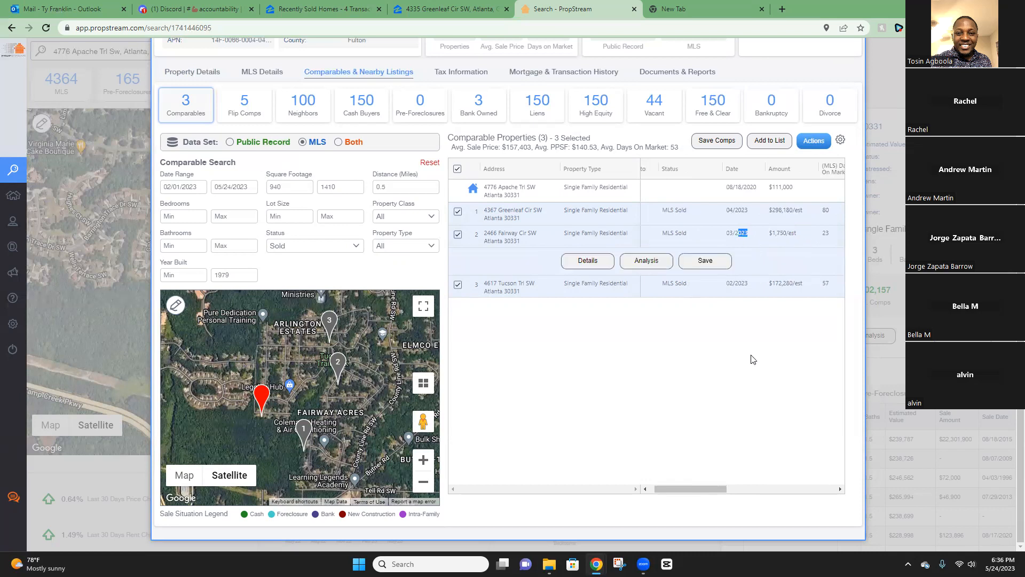
left_click_drag(772, 211, 798, 211)
left_click_drag(695, 488, 731, 486)
left_click_drag(750, 483, 688, 480)
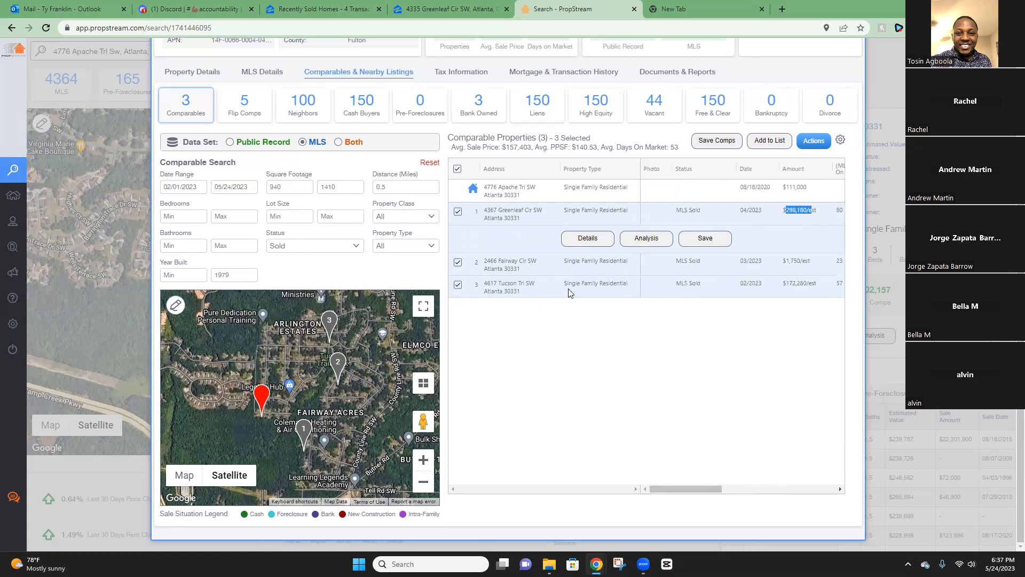
right_click(502, 215)
left_click(536, 226)
left_click(442, 7)
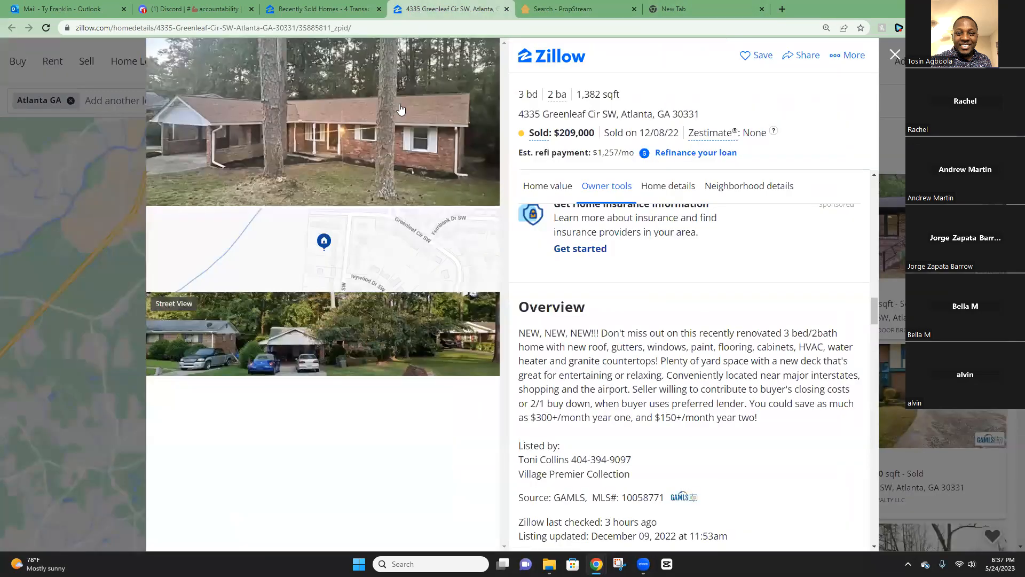
left_click(692, 4)
right_click(604, 28)
left_click(699, 114)
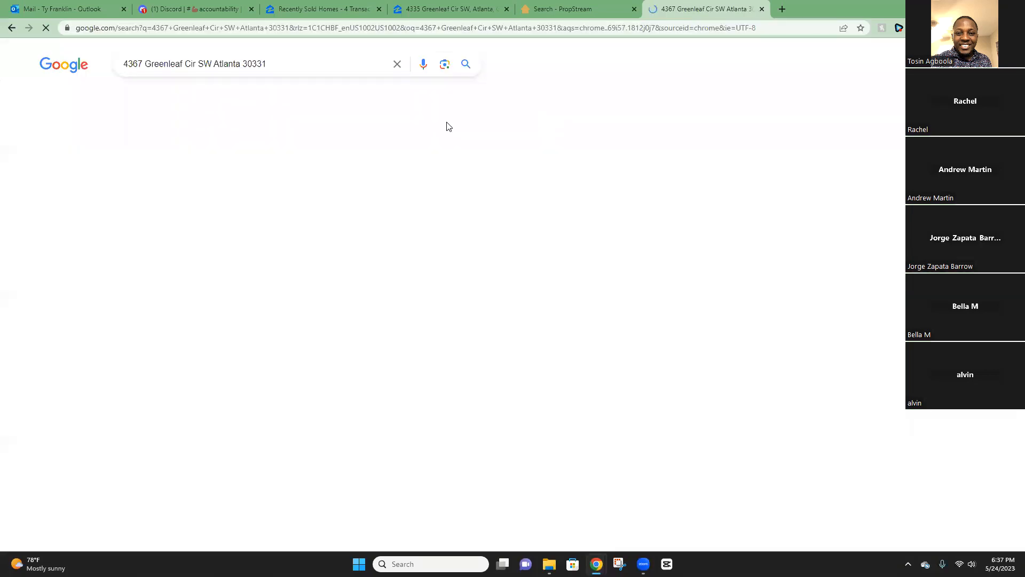
left_click(243, 172)
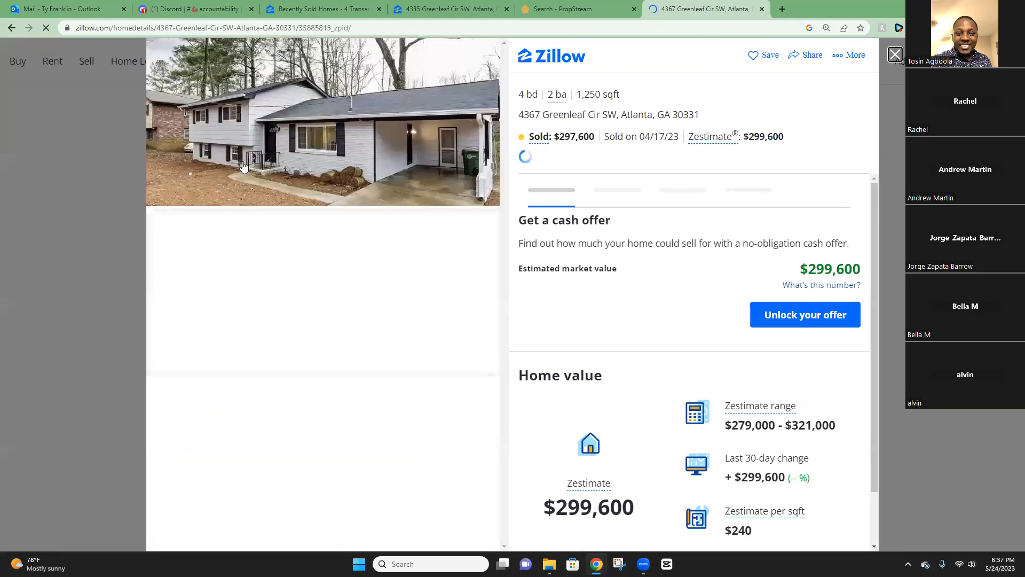
left_click(436, 5)
left_click(715, 5)
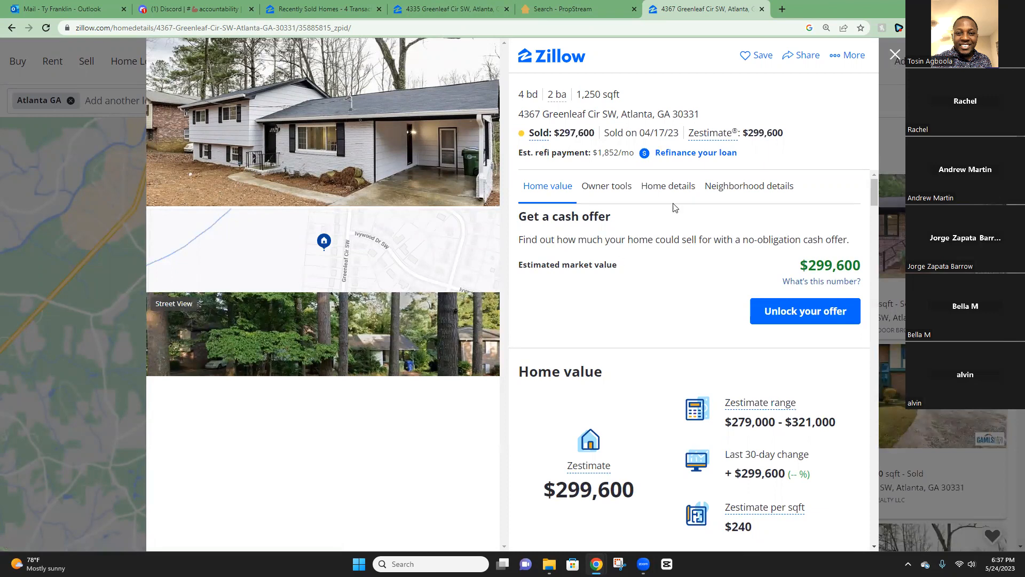
scroll(674, 207, "down", 15)
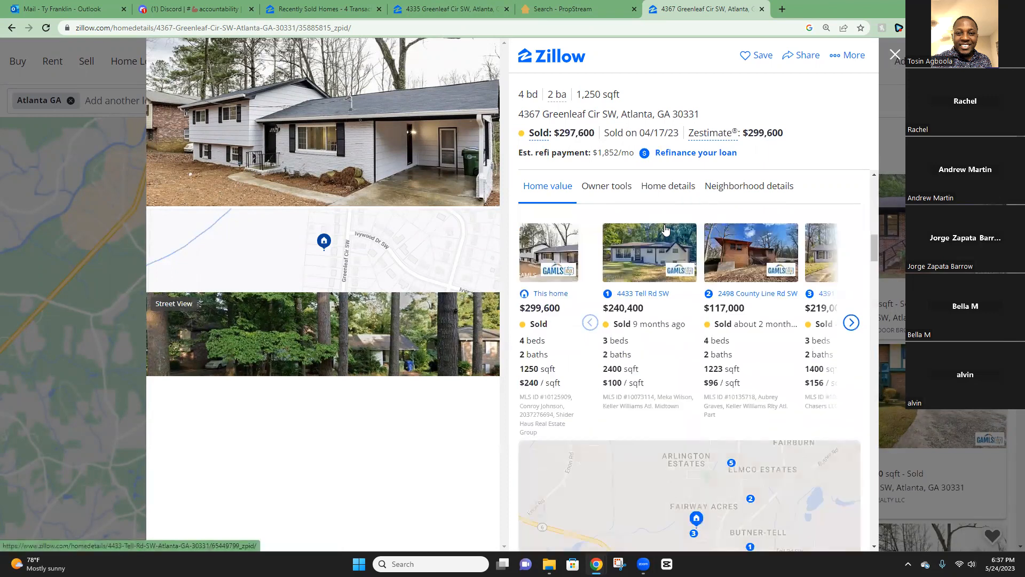
scroll(665, 230, "up", 4)
left_click(566, 9)
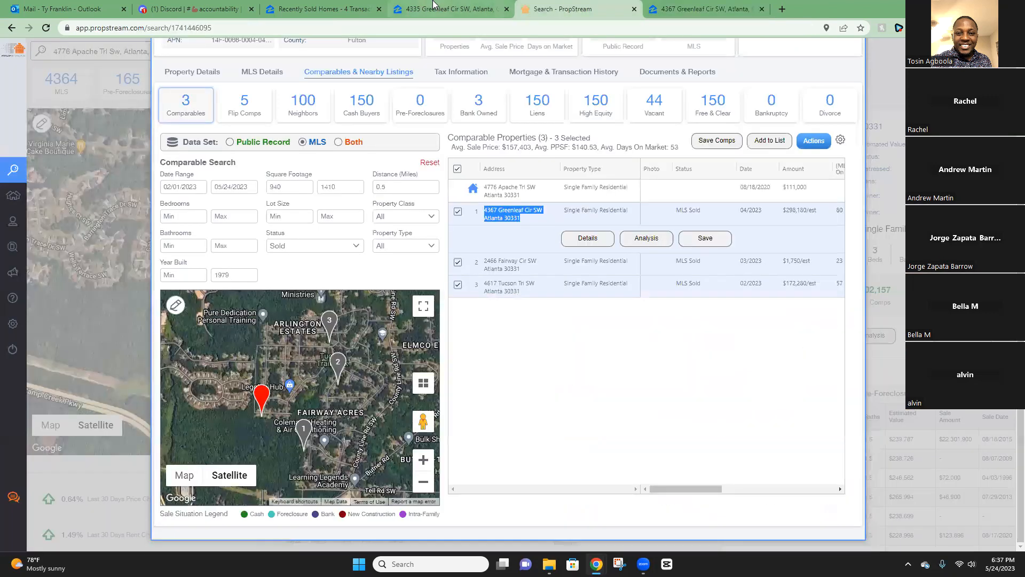
left_click(812, 225)
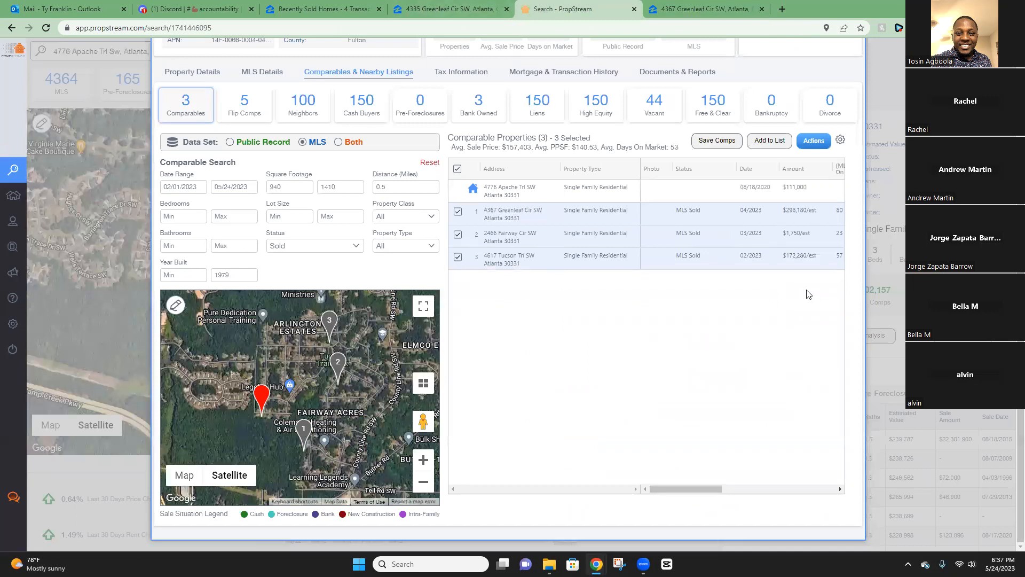
left_click(796, 256)
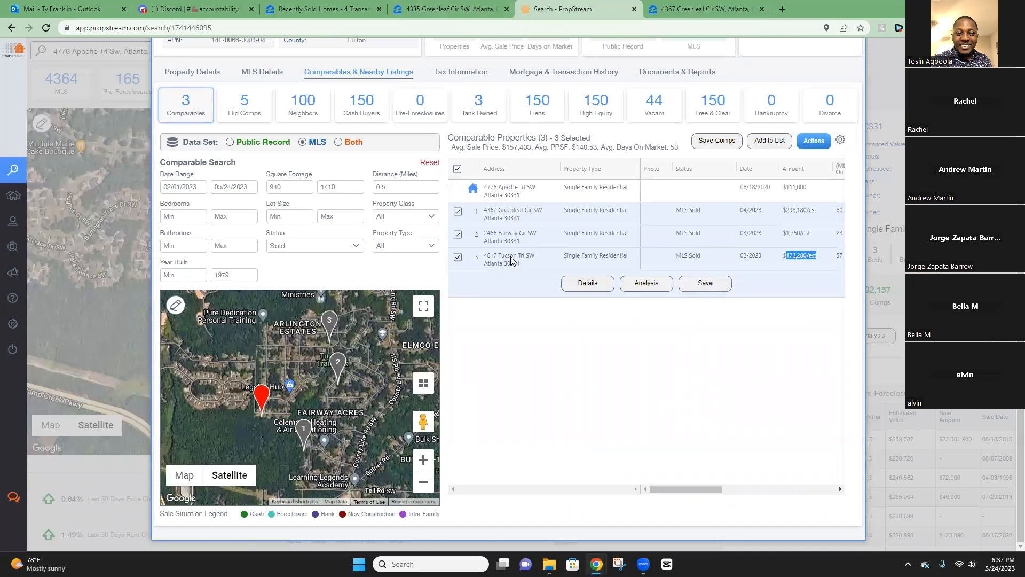
right_click(501, 266)
left_click(514, 275)
left_click(704, 9)
right_click(667, 28)
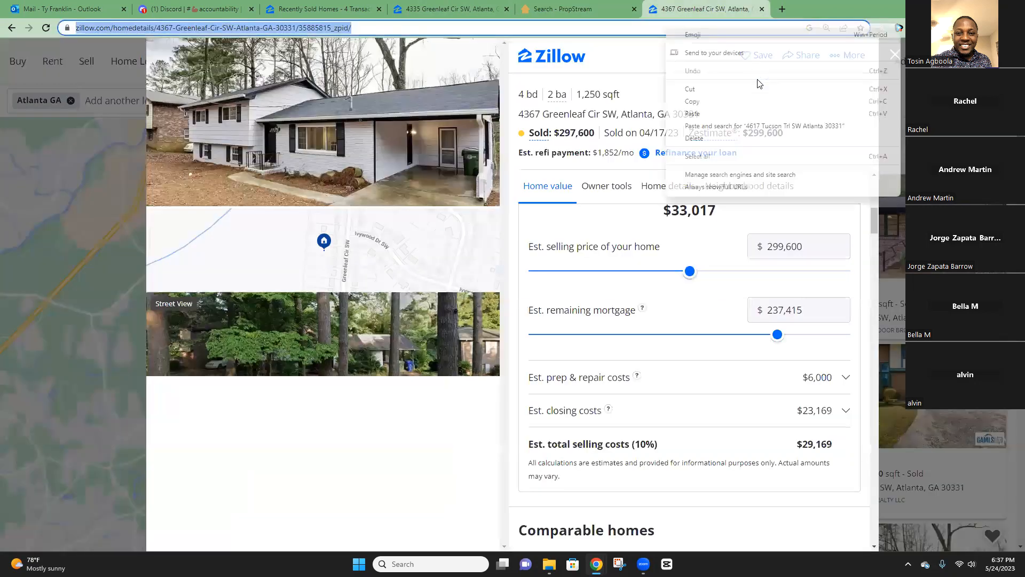
left_click(748, 126)
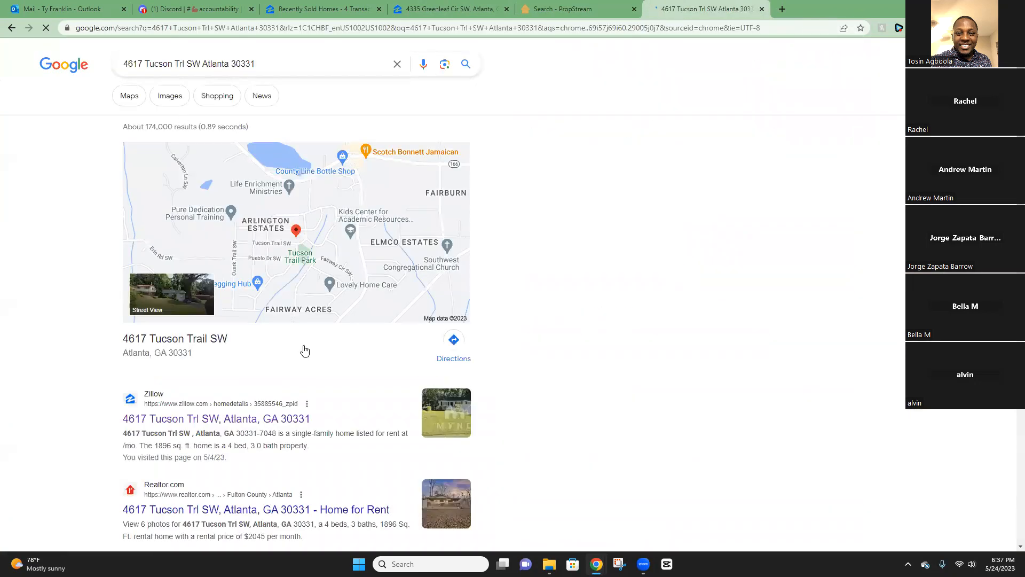
left_click(235, 419)
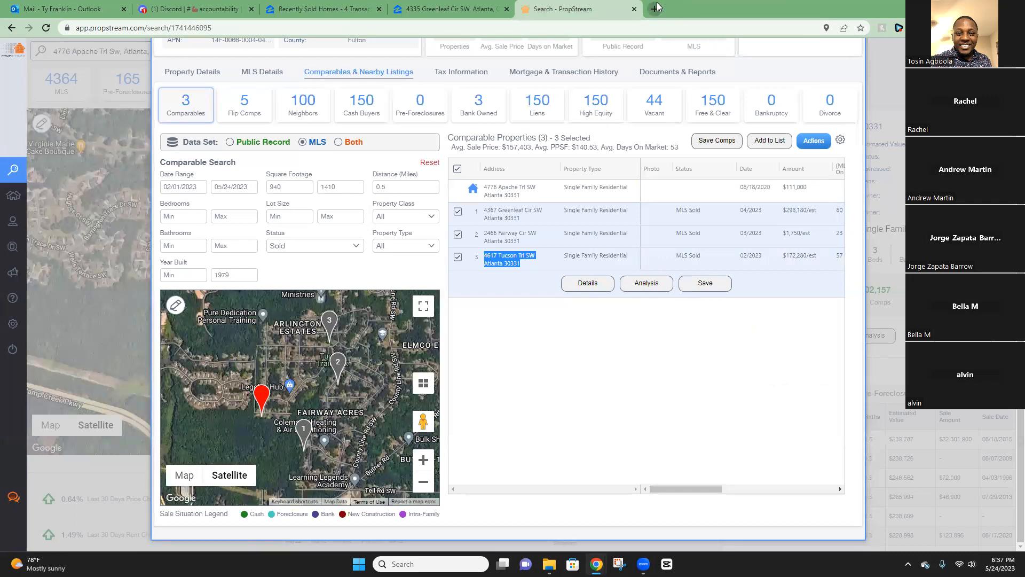
left_click(656, 8)
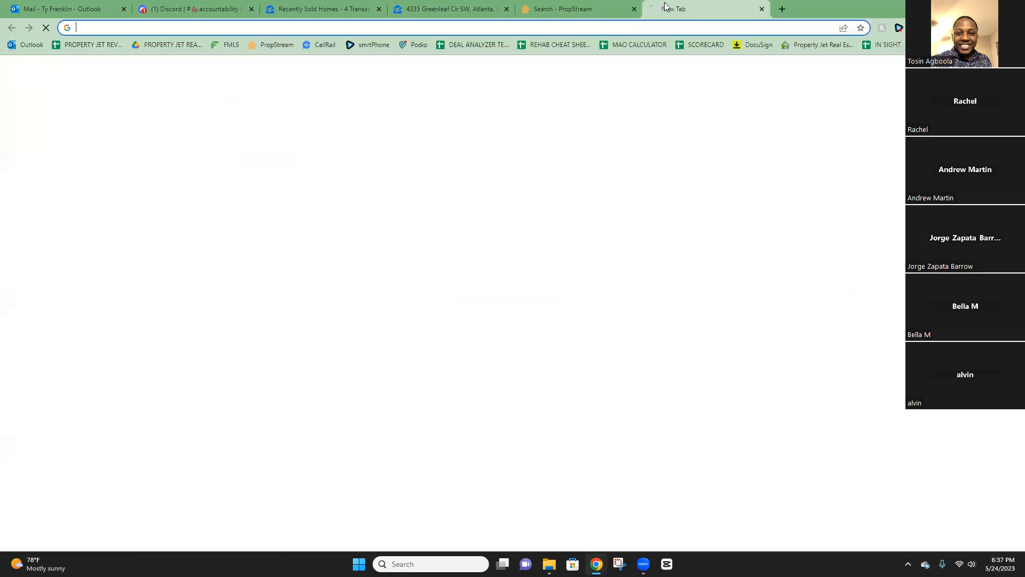
Sign in to FMLS and open Matrix's Residential Sales search form.
left_click(228, 45)
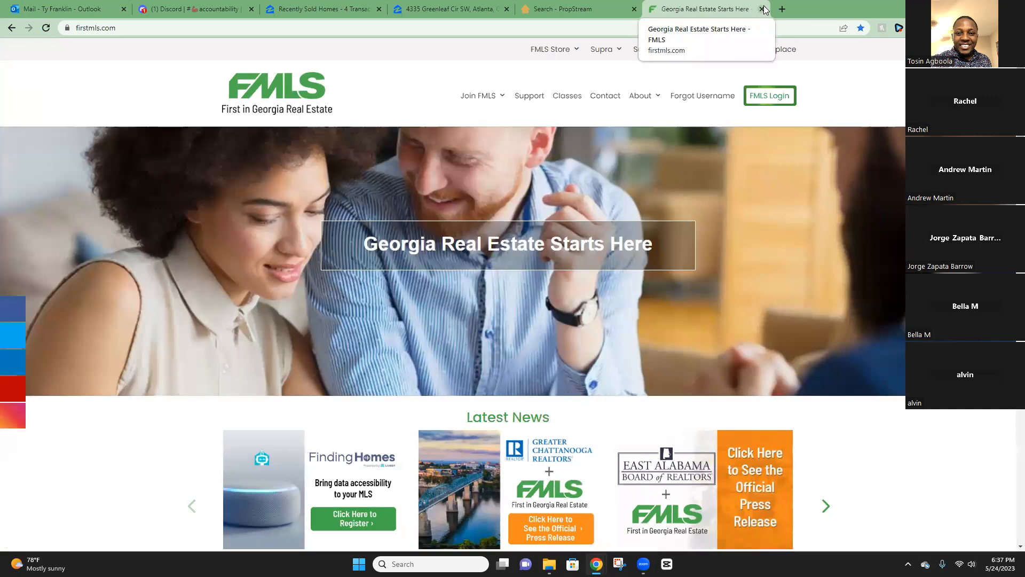
left_click(775, 105)
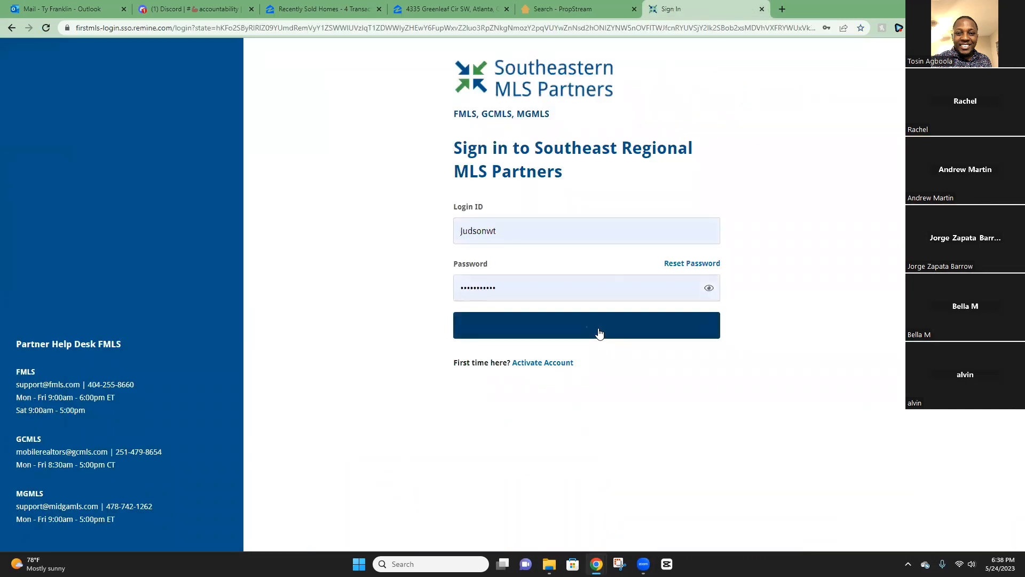
left_click(633, 330)
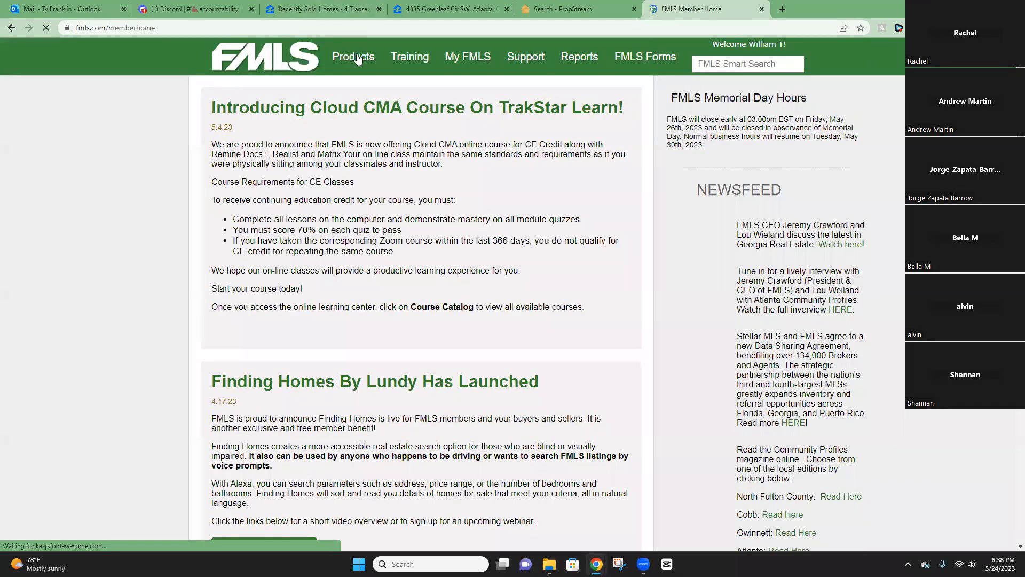
mouse_move(358, 59)
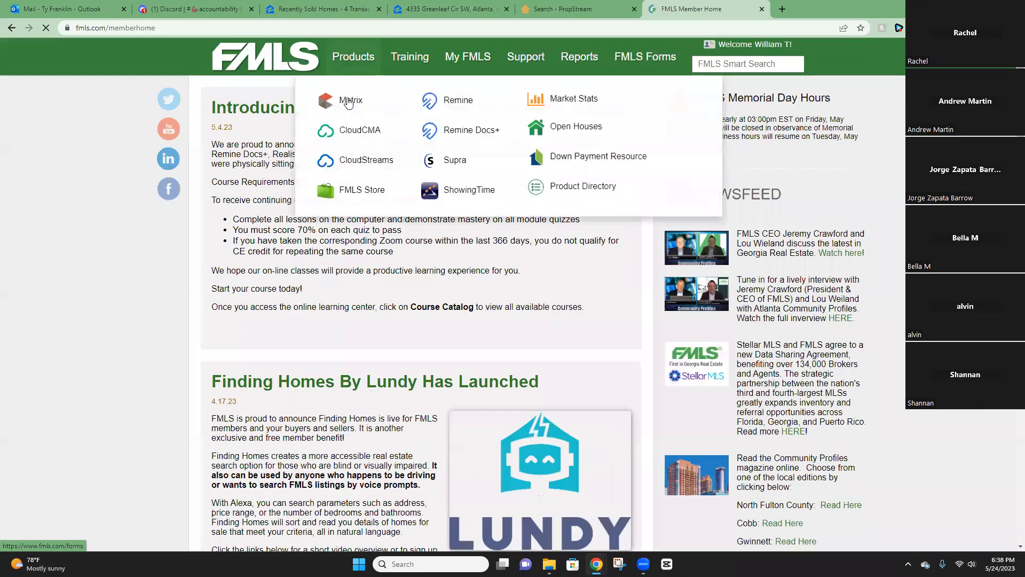
left_click(346, 99)
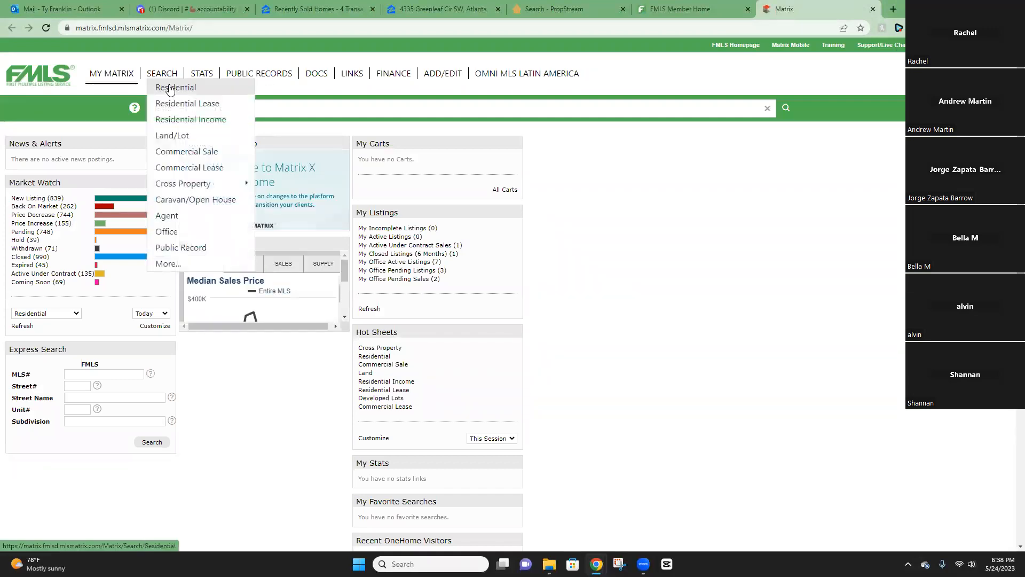
left_click(167, 85)
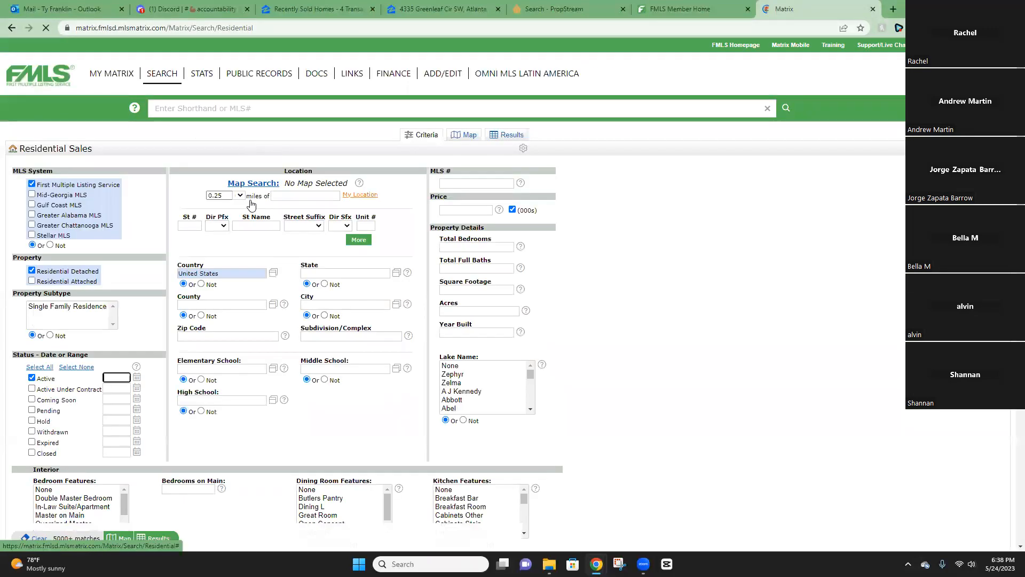
left_click(240, 196)
left_click(239, 213)
left_click(305, 196)
right_click(295, 195)
left_click(329, 264)
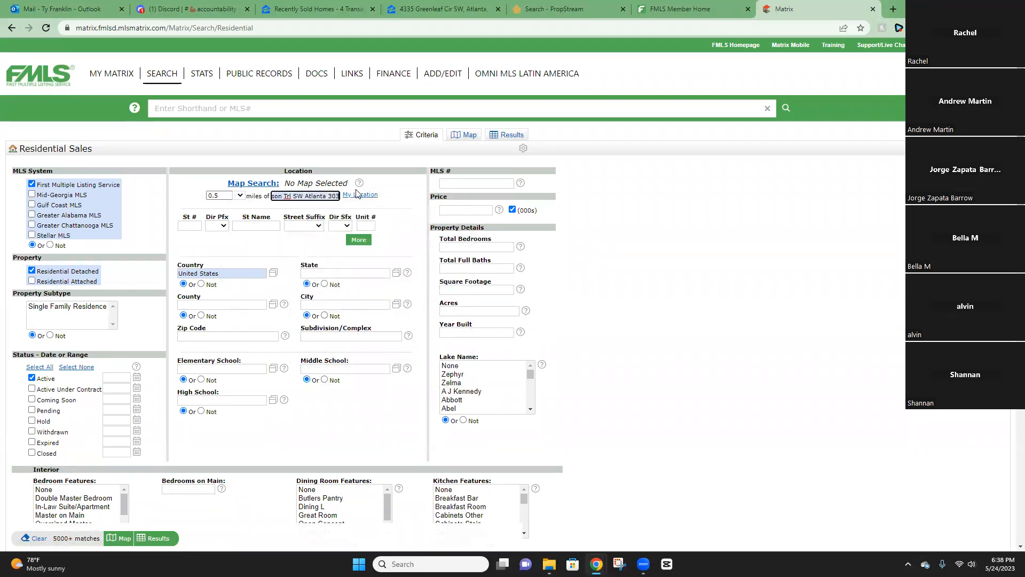
left_click(304, 212)
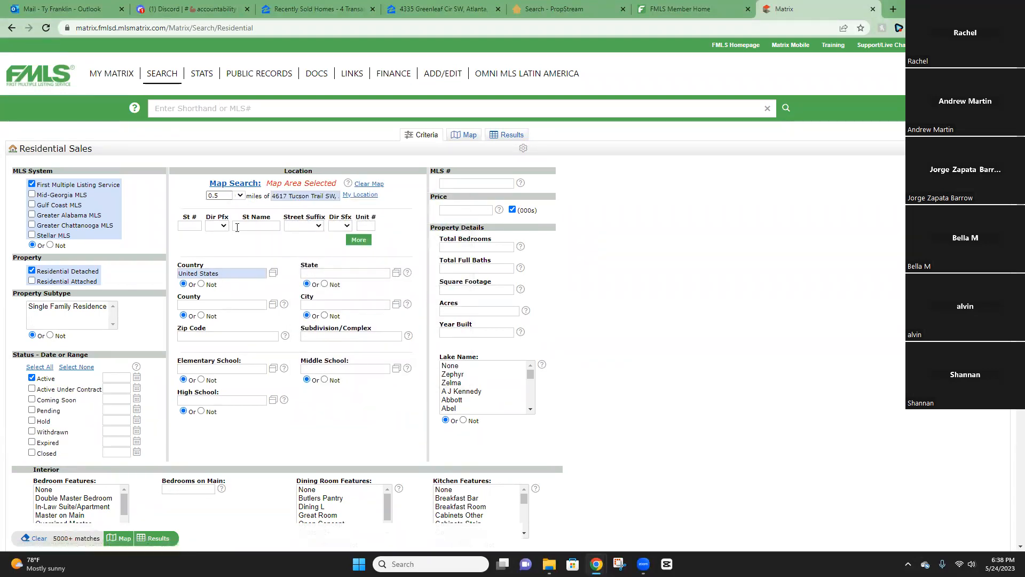
left_click(289, 195)
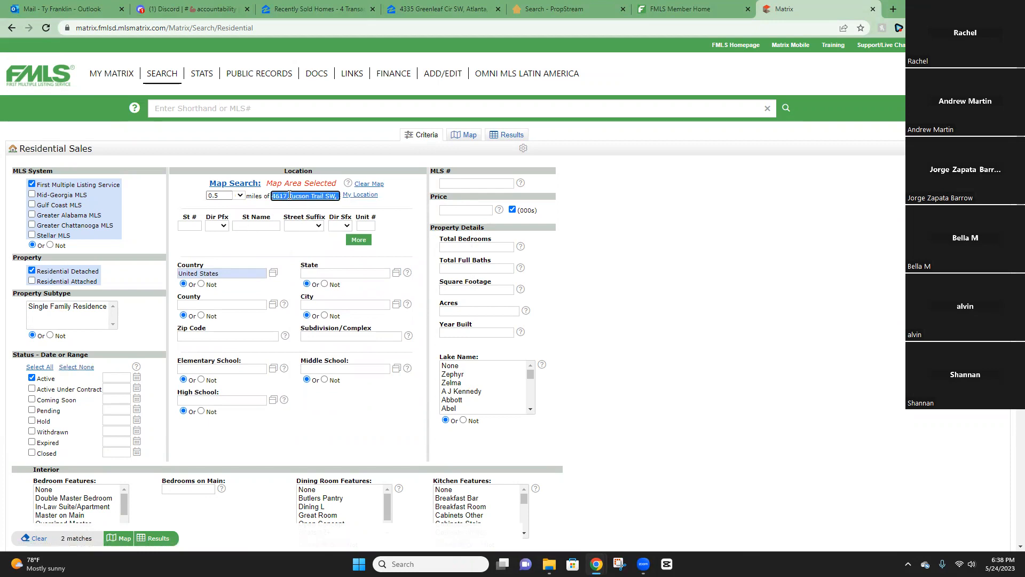
key("BackSpace")
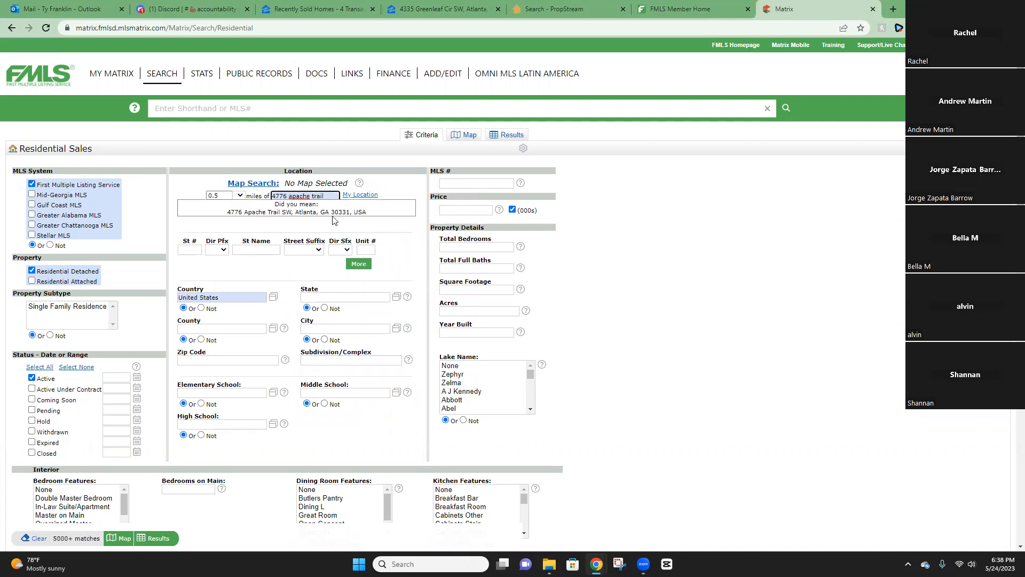
left_click(341, 213)
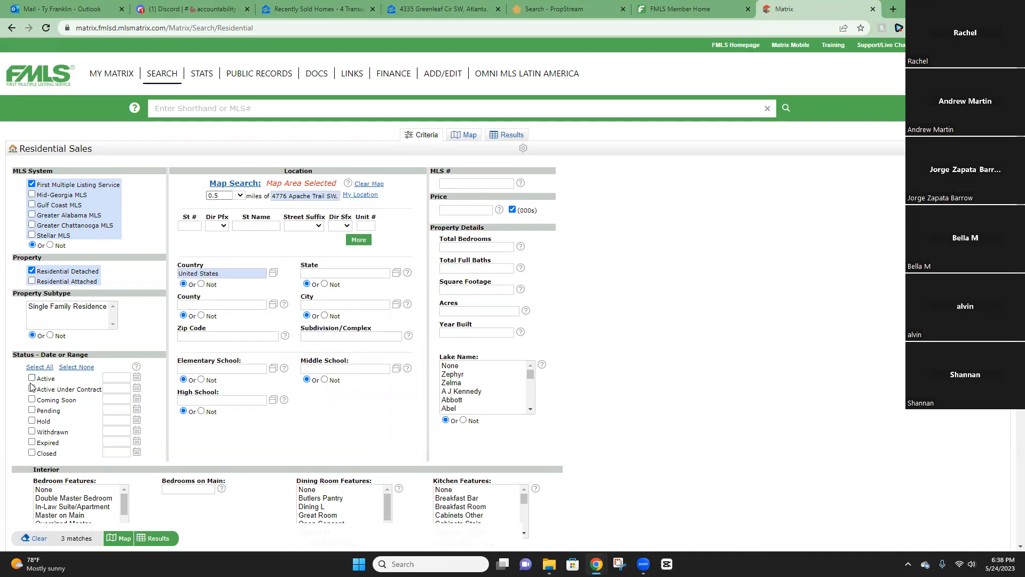
Include Pending, Closed and Active Under Contract statuses and show the results.
left_click(32, 410)
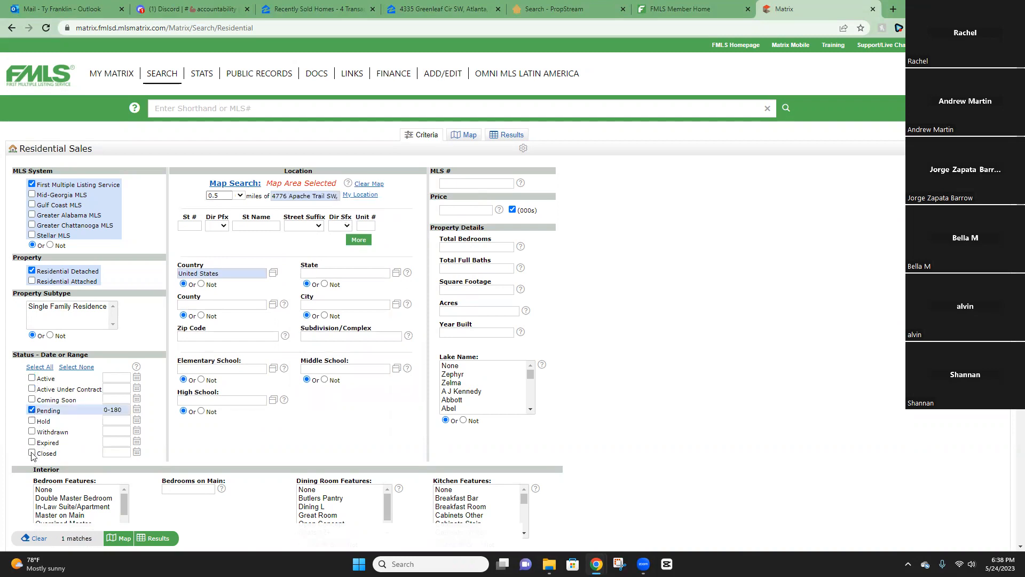
left_click(32, 453)
left_click(52, 389)
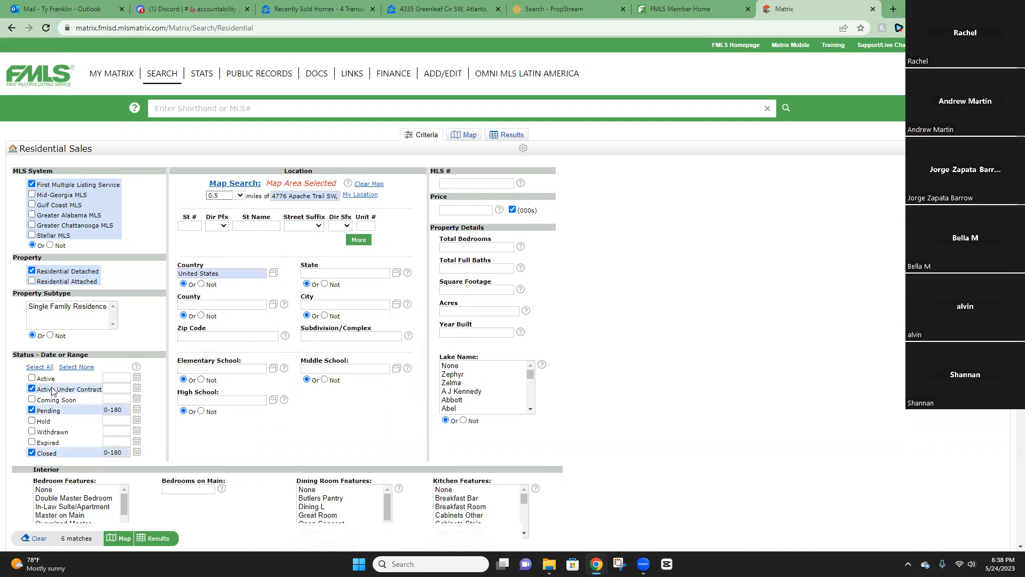
left_click(154, 538)
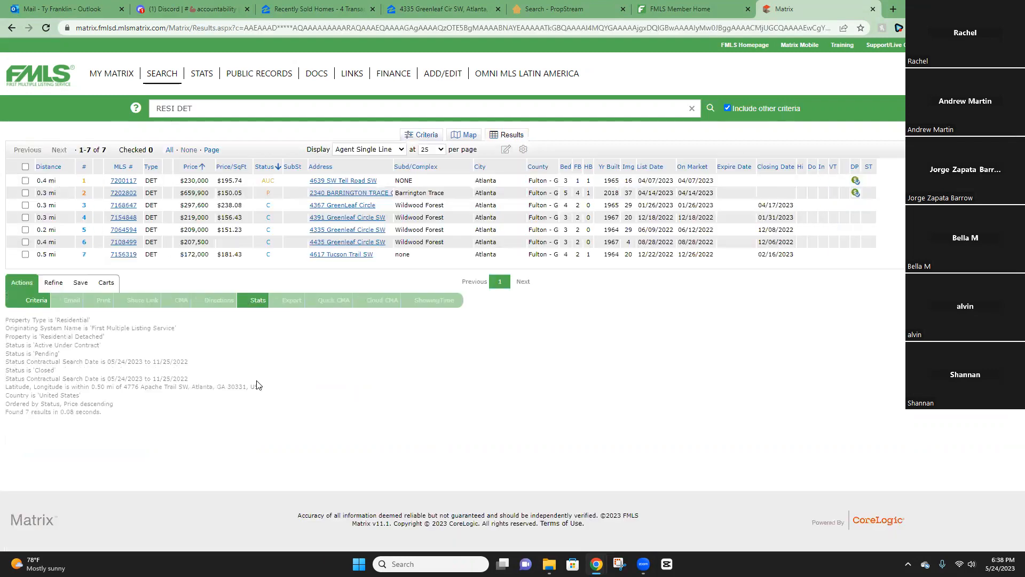
left_click(48, 166)
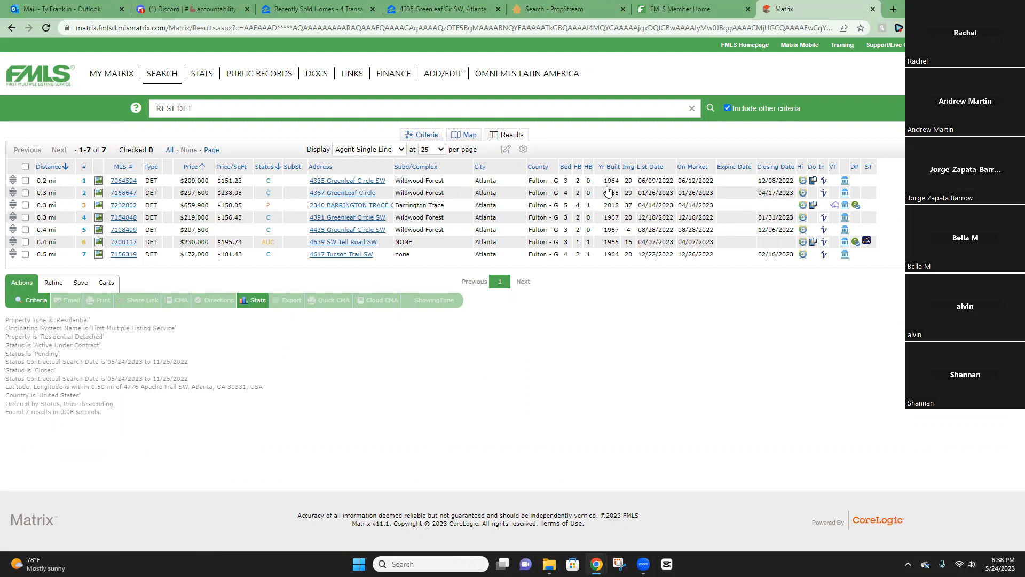
left_click(126, 182)
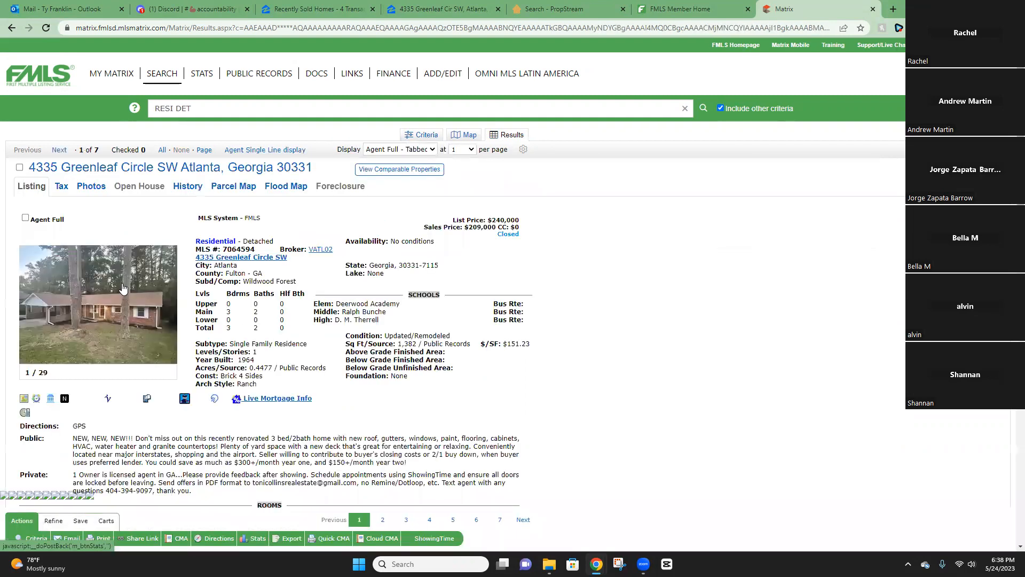
left_click(168, 316)
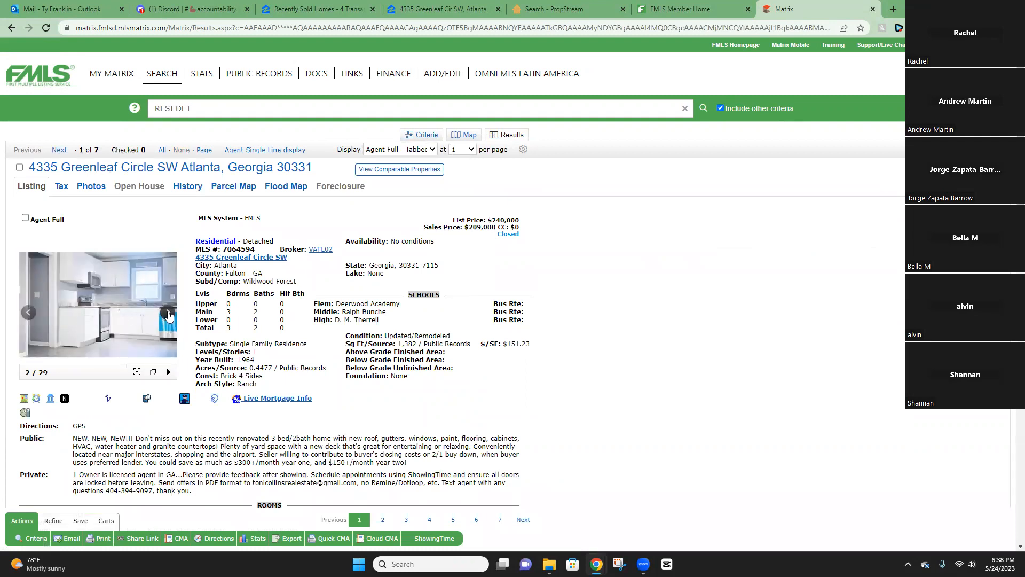
left_click(118, 316)
Page through all the listing photos, then close the viewer and return to the seven results.
left_click(778, 297)
left_click(777, 296)
left_click(777, 297)
left_click(777, 297)
left_click(777, 296)
left_click(778, 297)
left_click(777, 296)
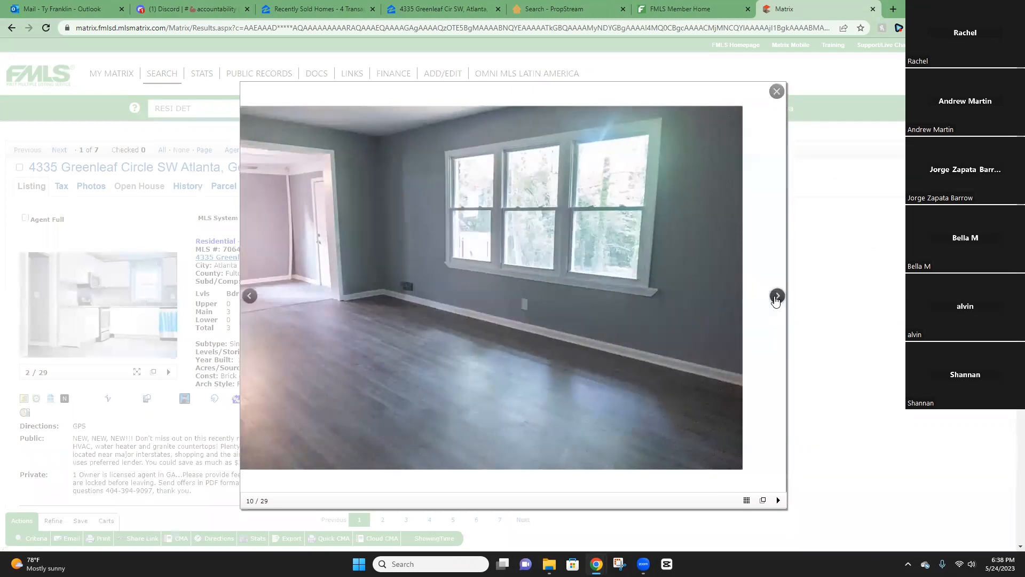
left_click(777, 296)
left_click(777, 296)
left_click(777, 296)
left_click(777, 297)
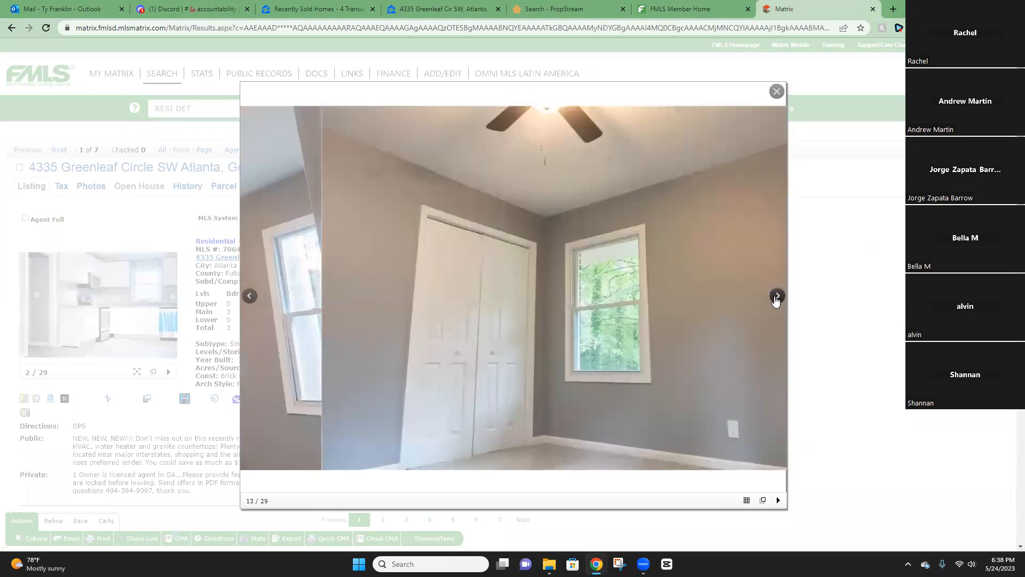
left_click(777, 297)
left_click(777, 297)
left_click(777, 295)
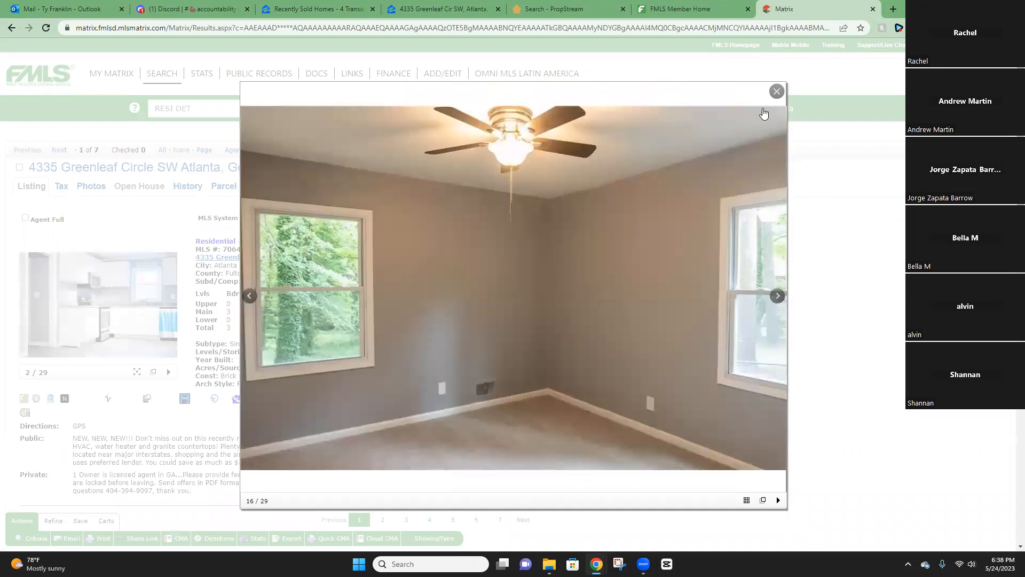
left_click(777, 92)
left_click(257, 150)
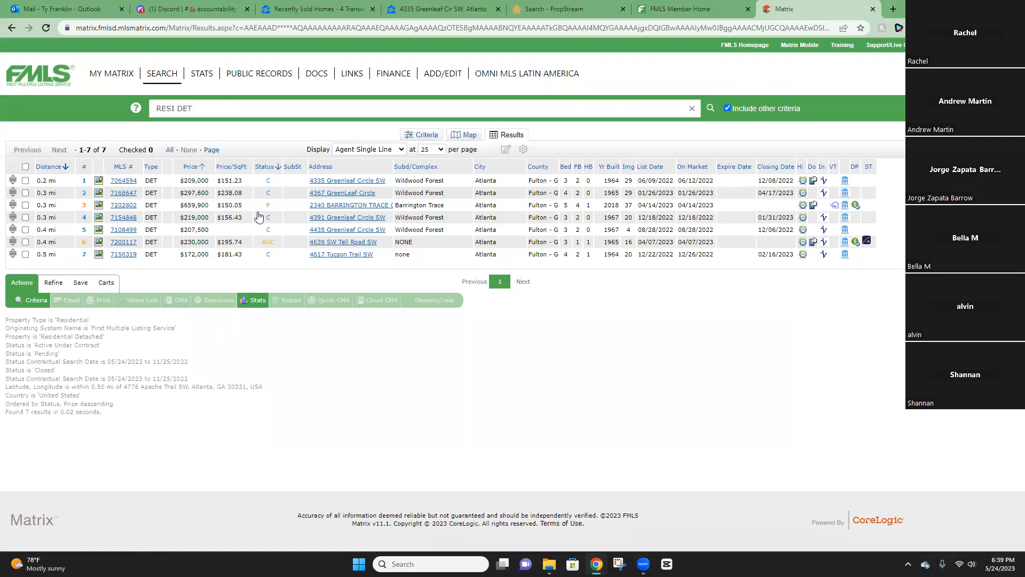
left_click(122, 218)
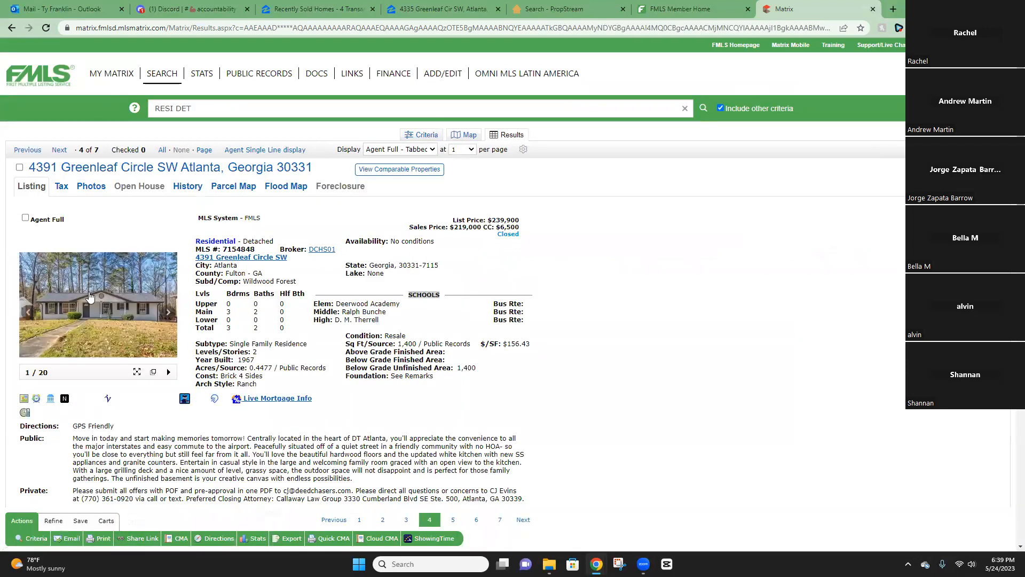
left_click(91, 298)
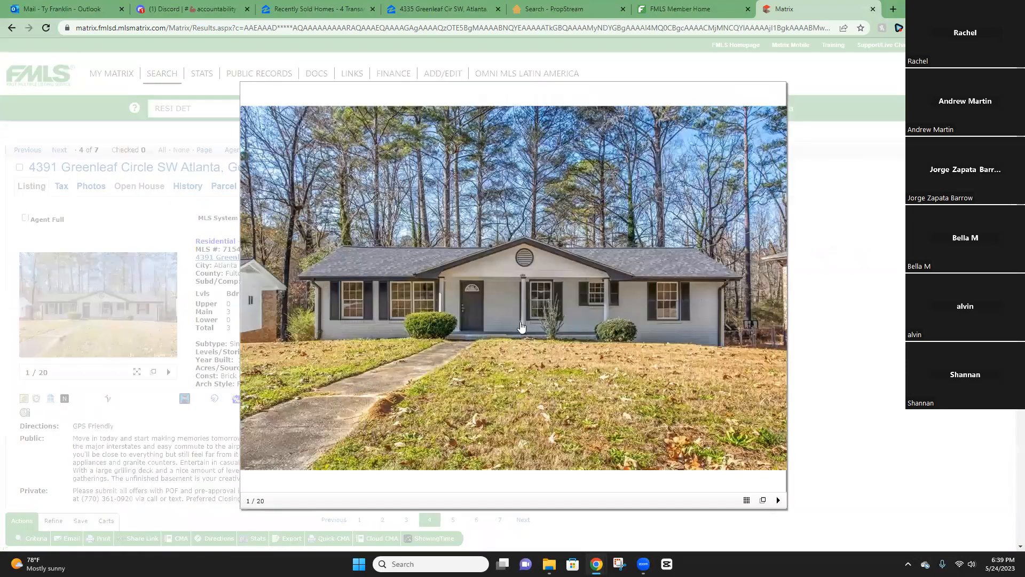
left_click(779, 299)
left_click(778, 297)
left_click(287, 314)
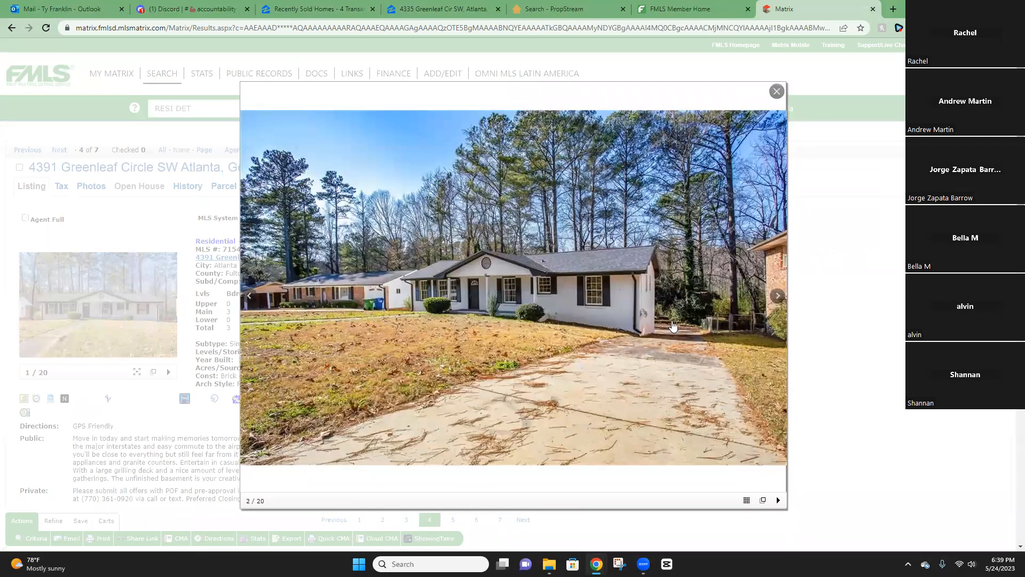
left_click(778, 296)
left_click(778, 297)
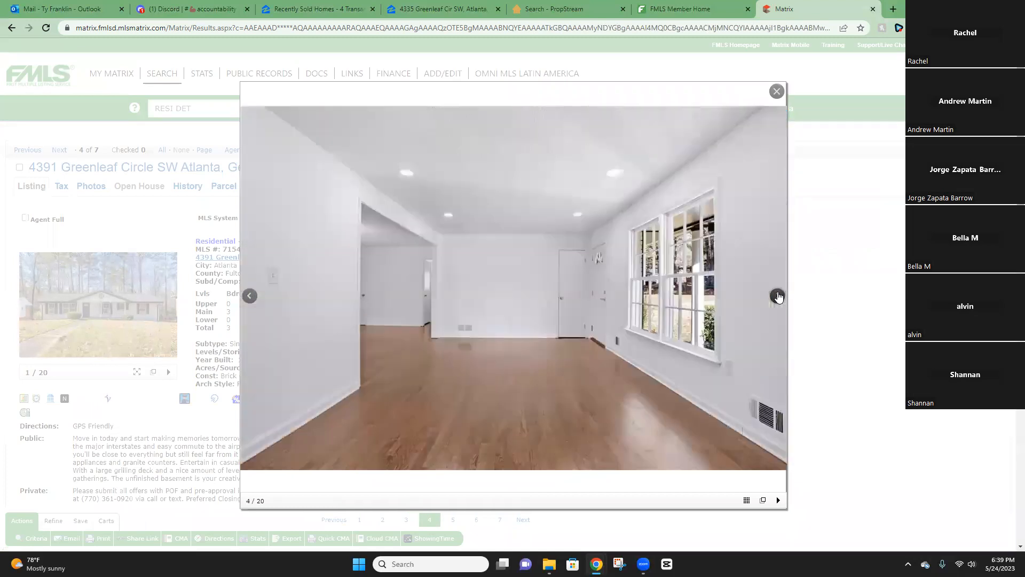
left_click(777, 297)
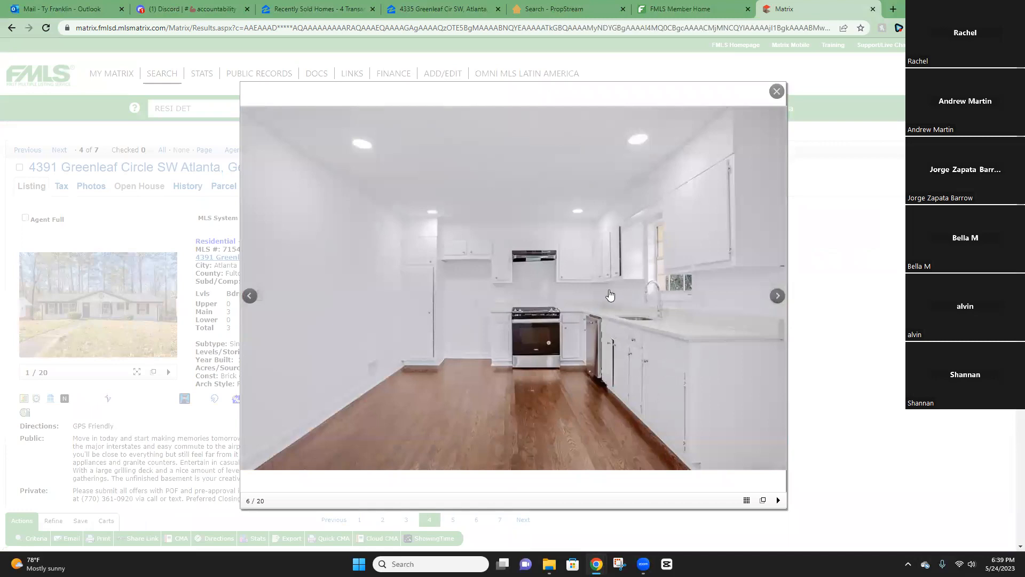
left_click(777, 296)
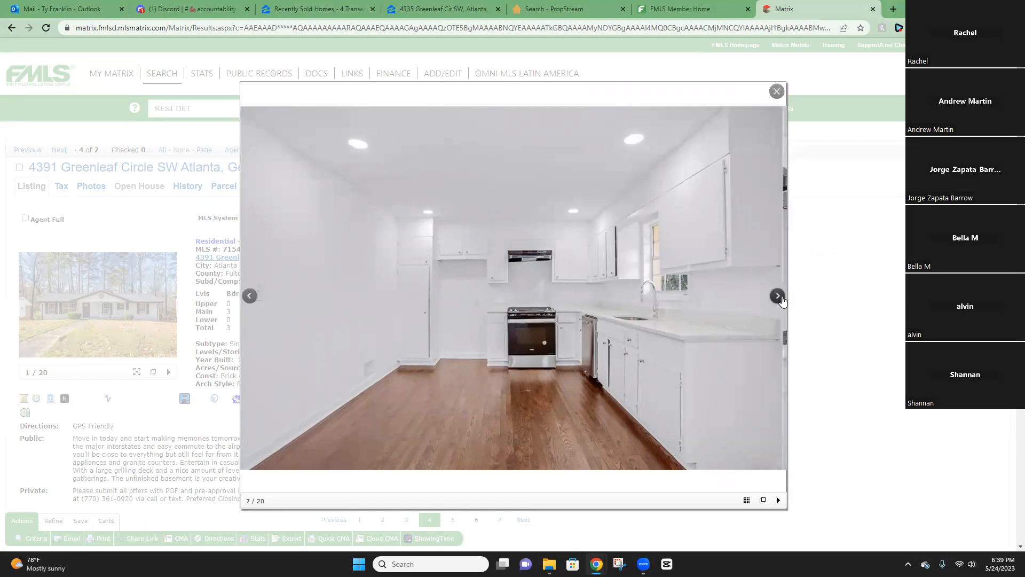
left_click(778, 295)
left_click(777, 295)
left_click(778, 296)
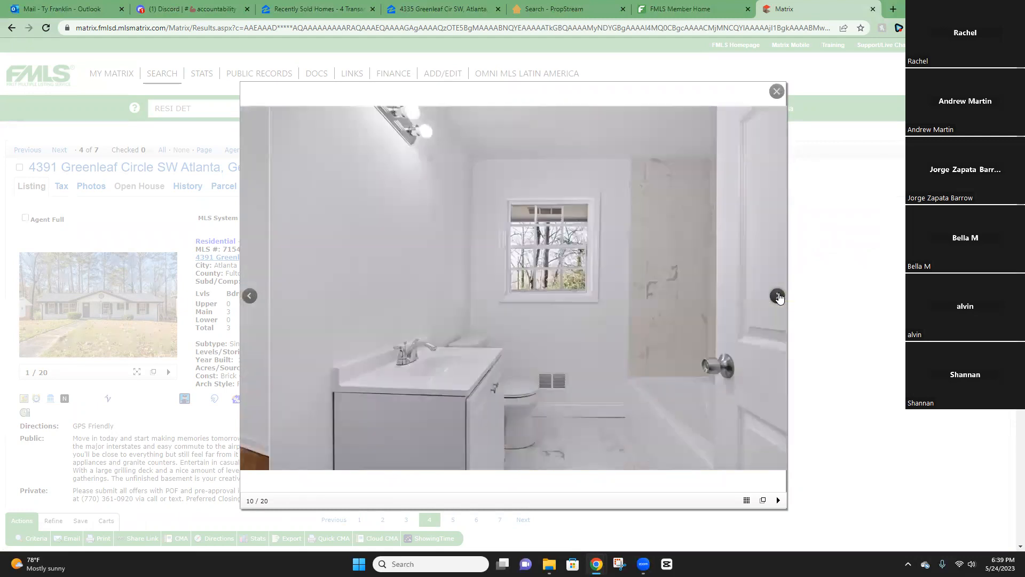
left_click(778, 296)
left_click(249, 296)
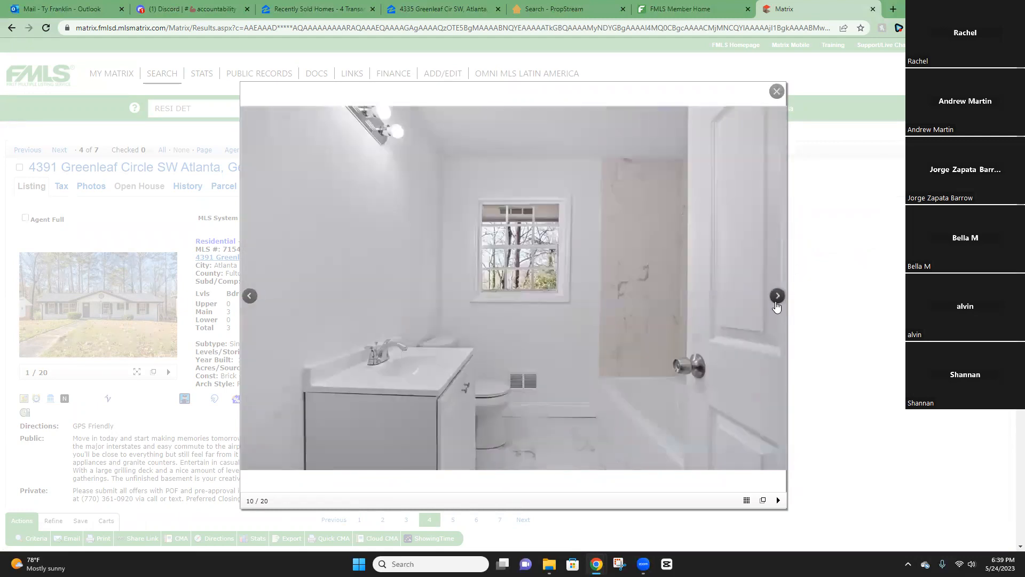
left_click(778, 296)
left_click(778, 296)
left_click(777, 297)
left_click(777, 295)
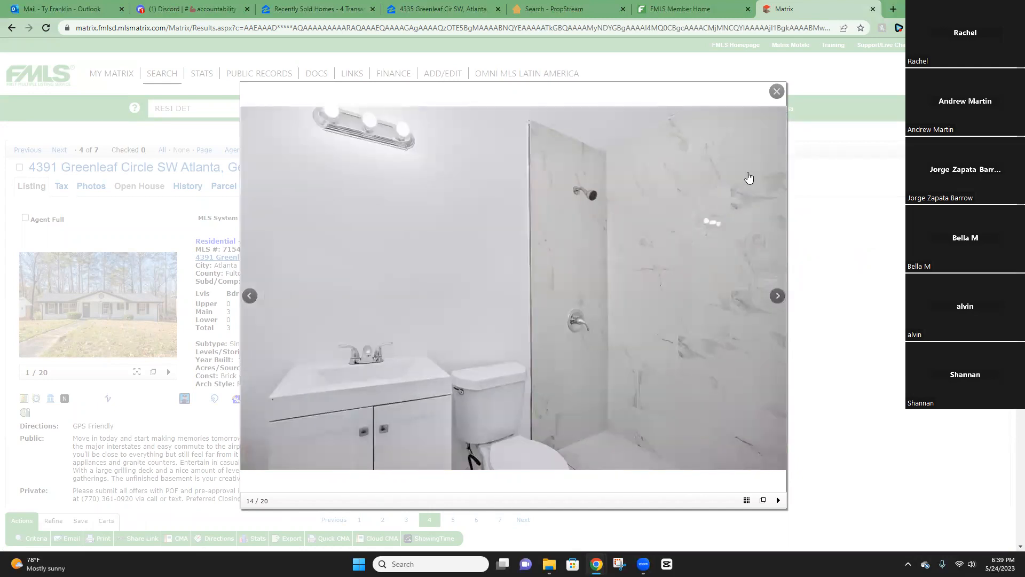
left_click(776, 92)
left_click(278, 150)
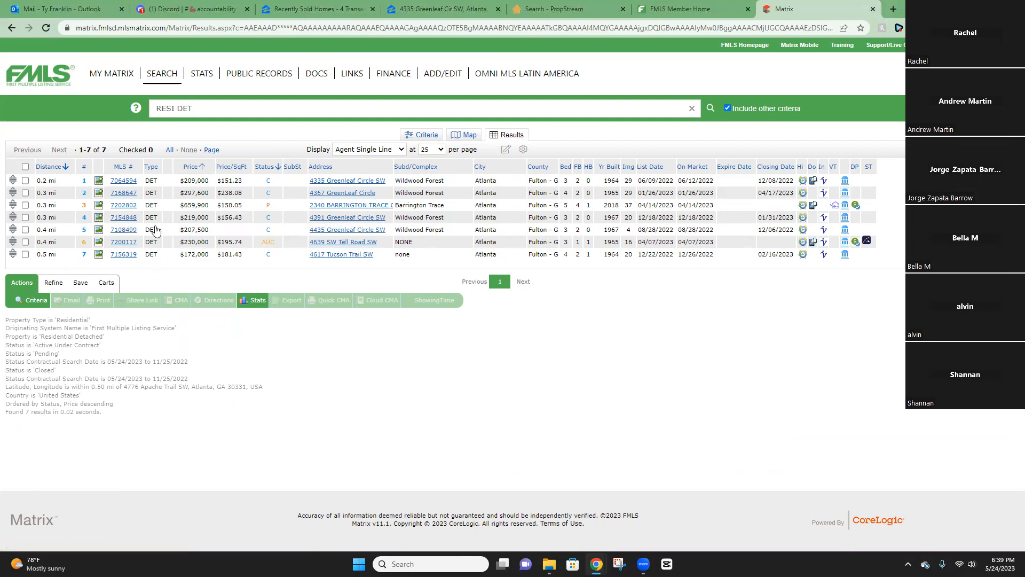
left_click(124, 230)
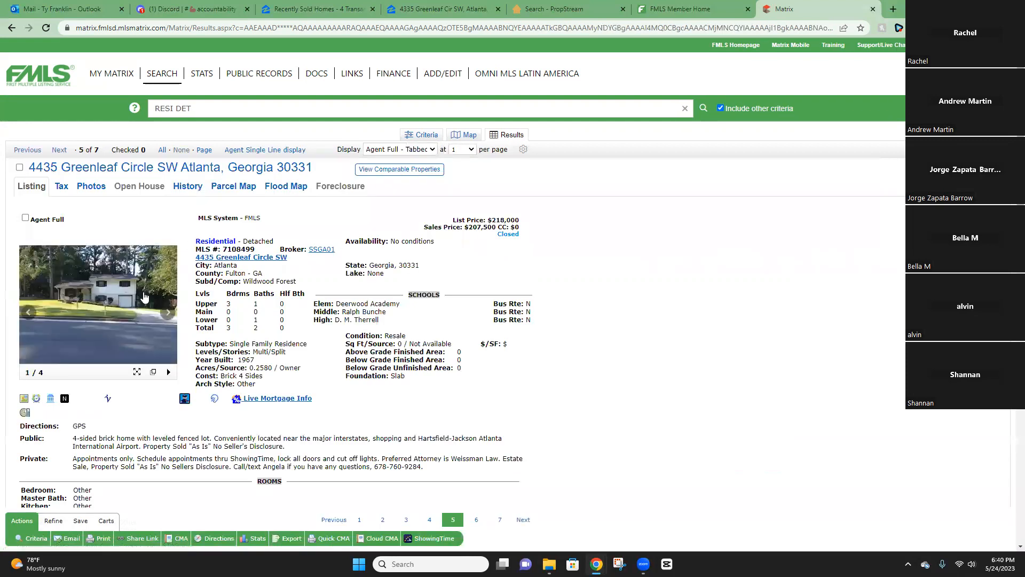
left_click(140, 298)
left_click(778, 295)
left_click(777, 295)
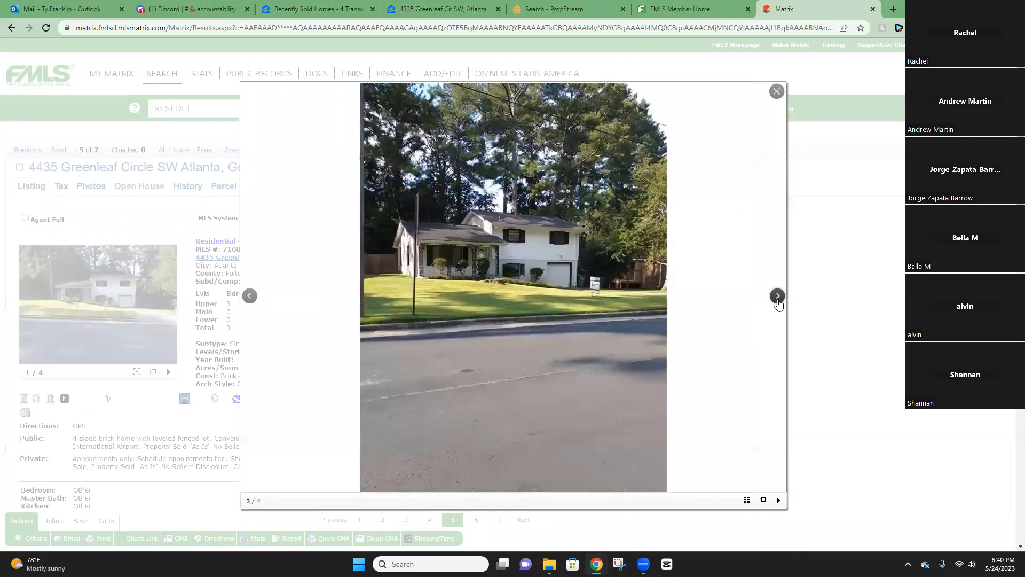
left_click(777, 295)
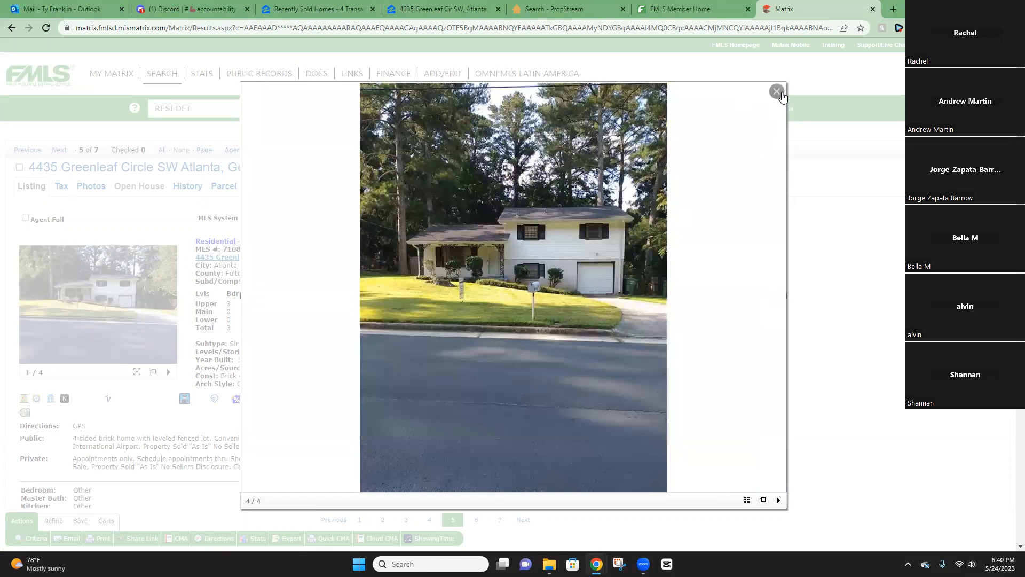
left_click(777, 91)
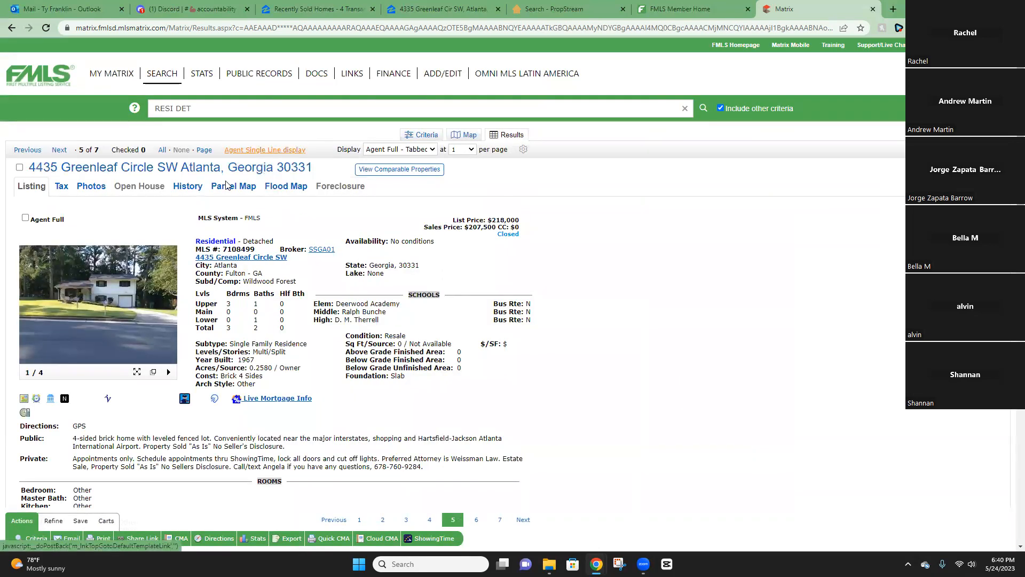
left_click(274, 150)
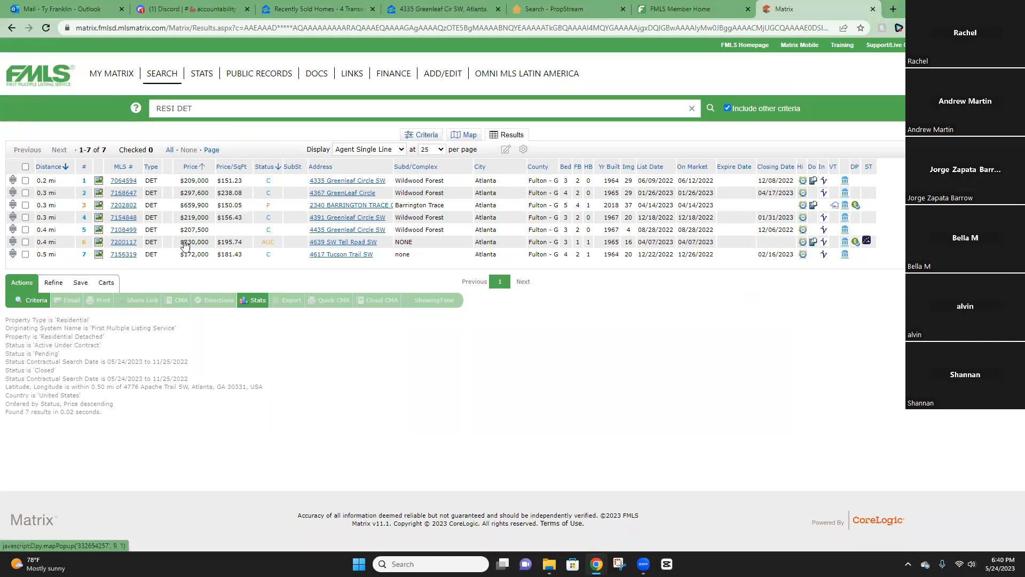
left_click(122, 242)
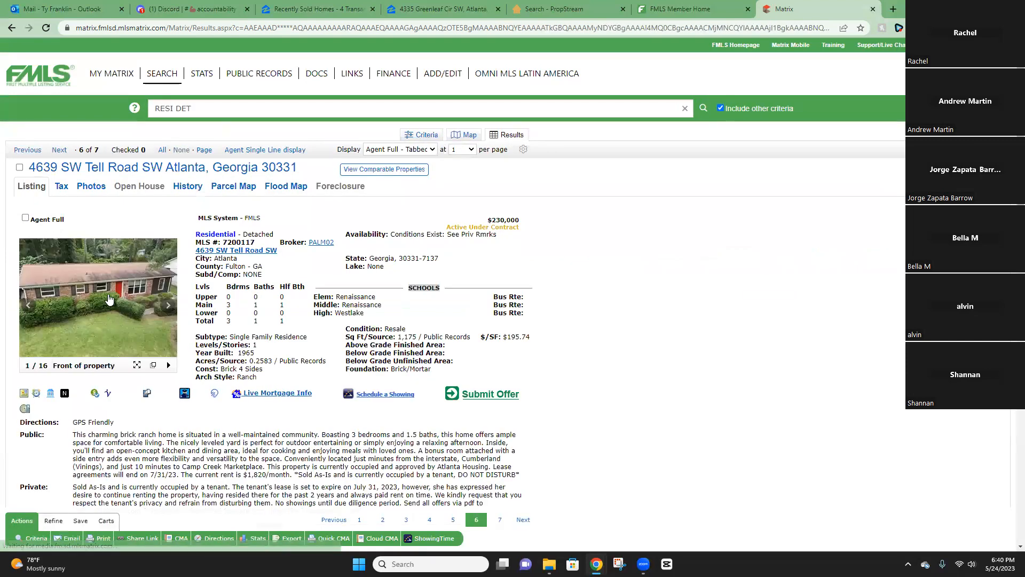
left_click(110, 299)
left_click(777, 298)
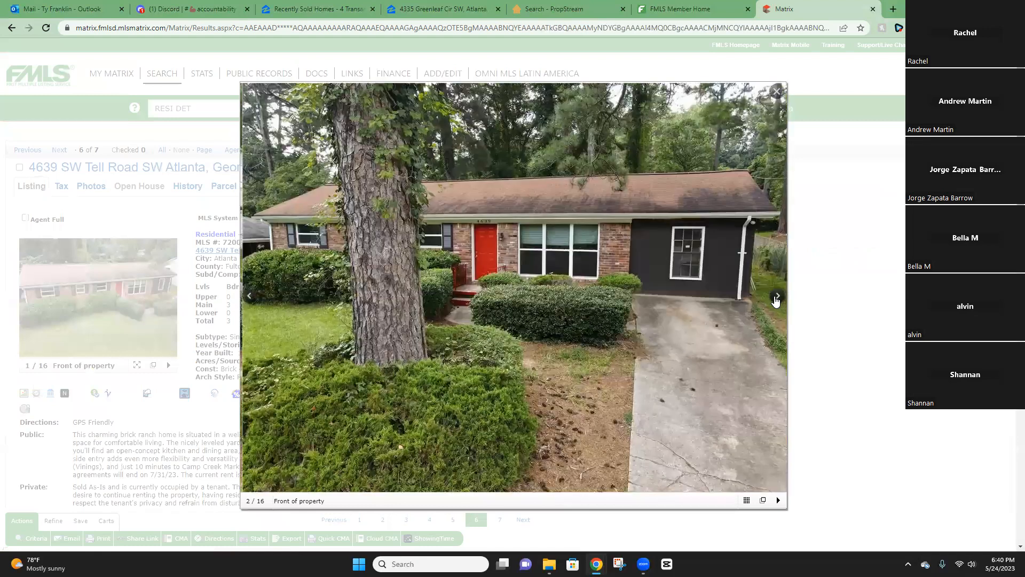
left_click(776, 298)
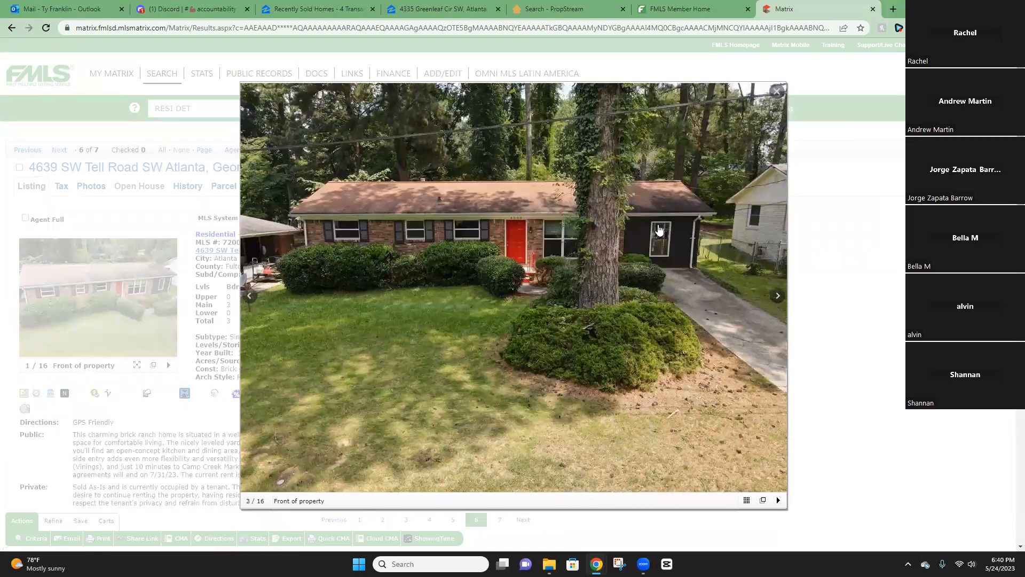
left_click(773, 299)
left_click(774, 299)
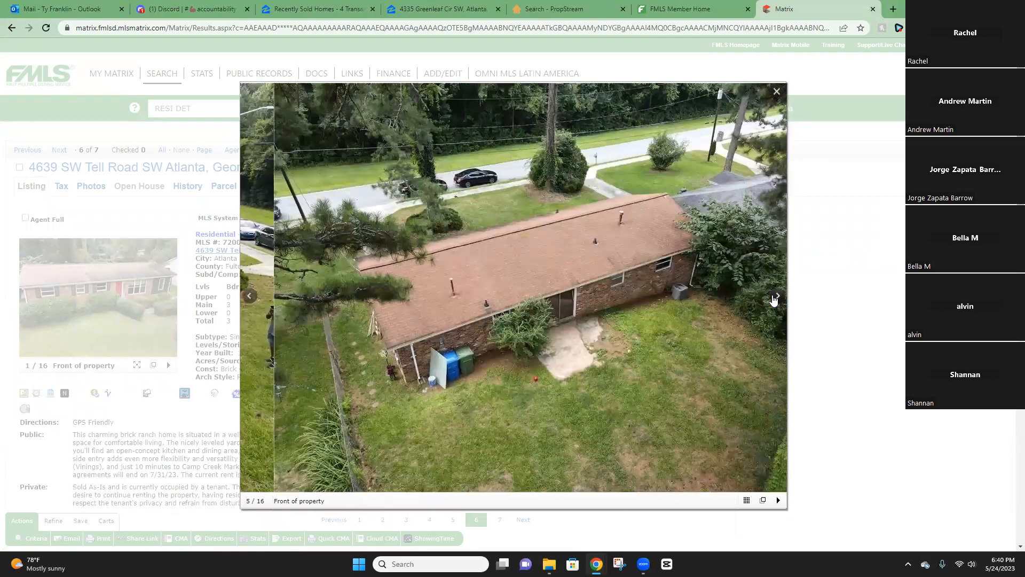
left_click(774, 300)
left_click(774, 299)
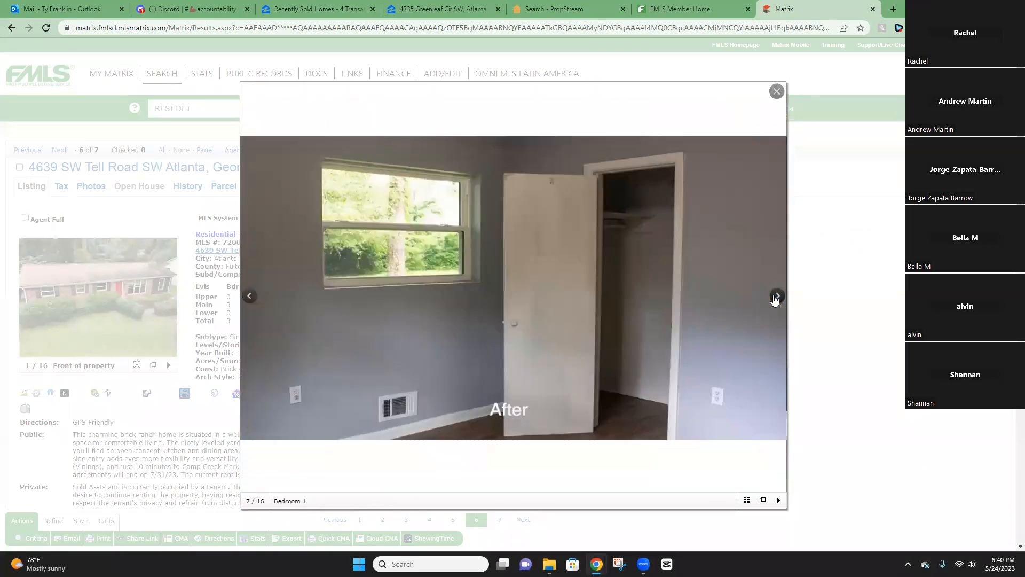
left_click(775, 300)
left_click(775, 299)
left_click(775, 299)
left_click(774, 299)
Page through the remaining photos back to the start and close the viewer.
left_click(775, 300)
left_click(774, 299)
left_click(775, 299)
left_click(775, 300)
left_click(775, 299)
left_click(775, 300)
left_click(775, 300)
left_click(775, 299)
left_click(775, 299)
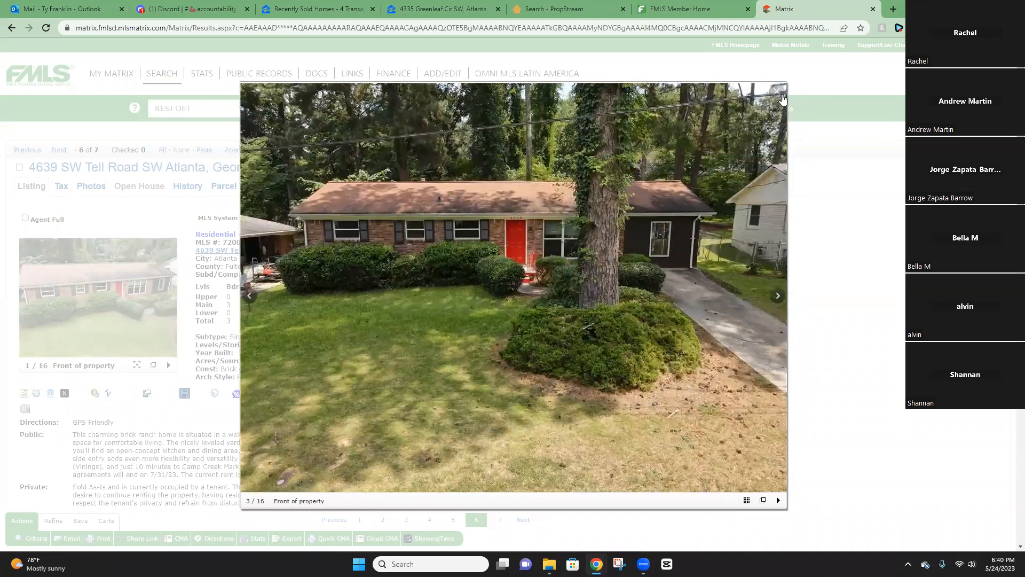
key("Escape")
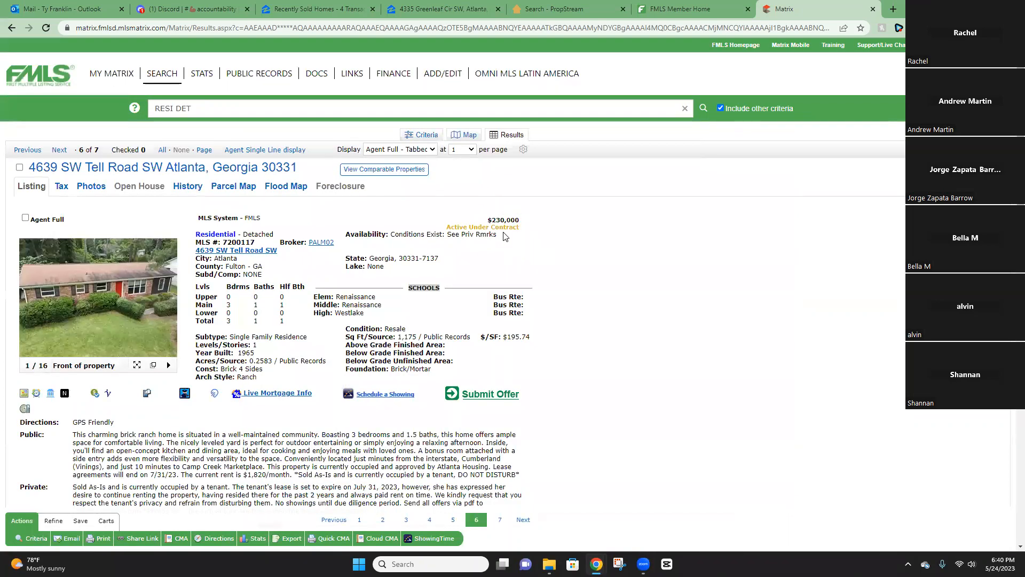
Review the listing details, noting the $230,000 list price, and return to the seven results.
scroll(496, 306, "down", 7)
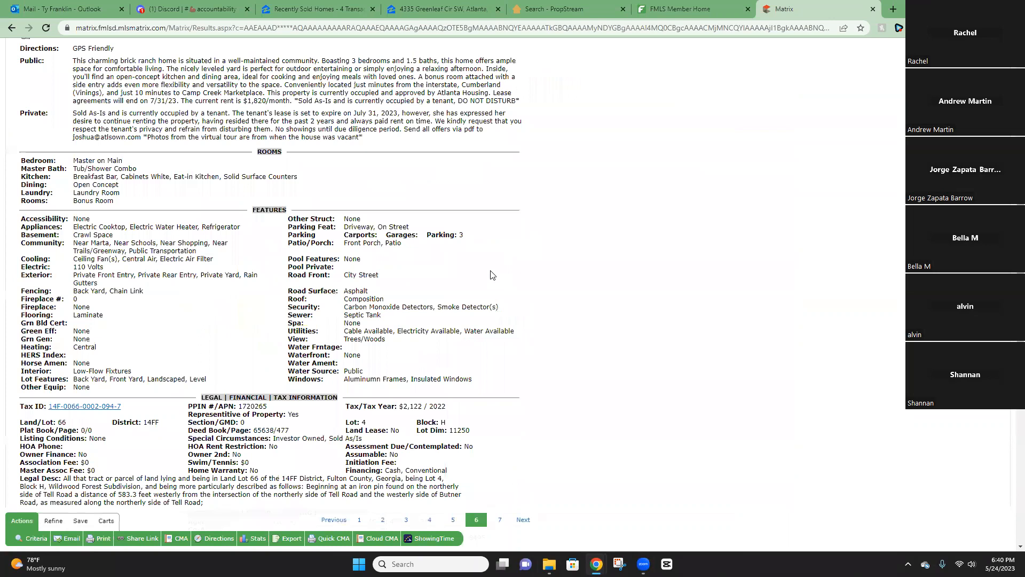
scroll(355, 249, "up", 7)
left_click_drag(496, 220, 514, 220)
left_click(515, 220)
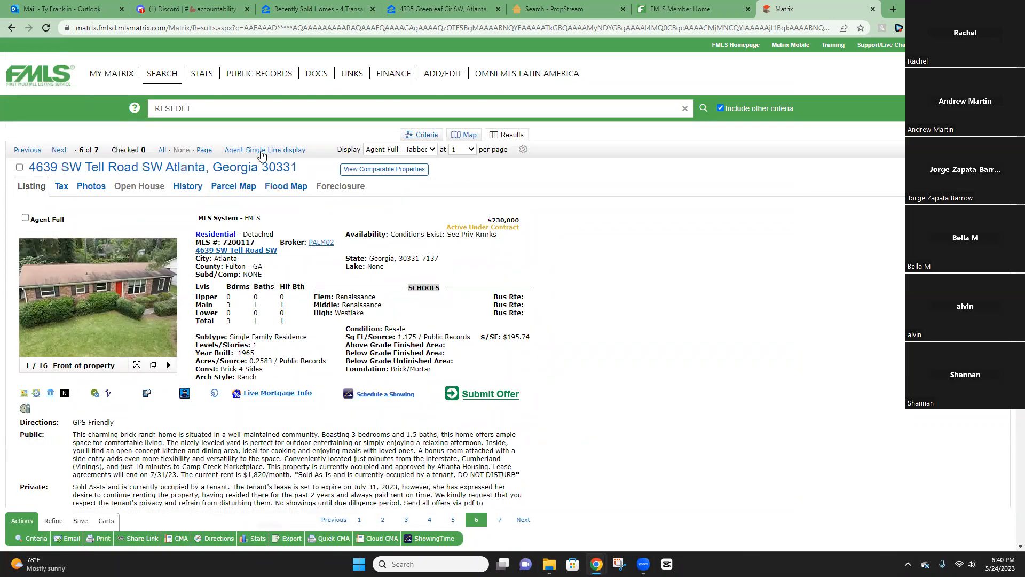
left_click(259, 152)
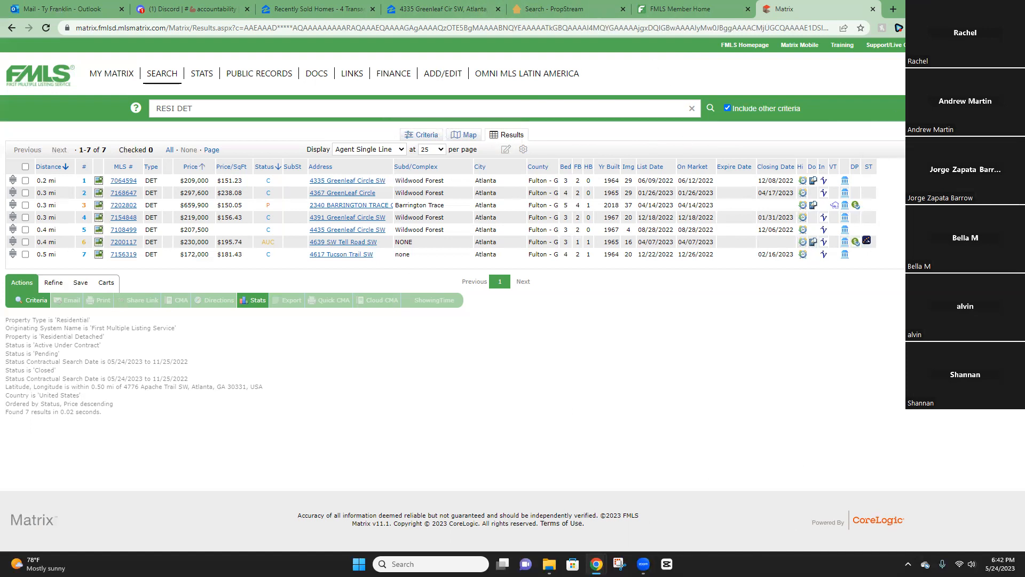
Switch over to the video meeting window.
left_click(643, 564)
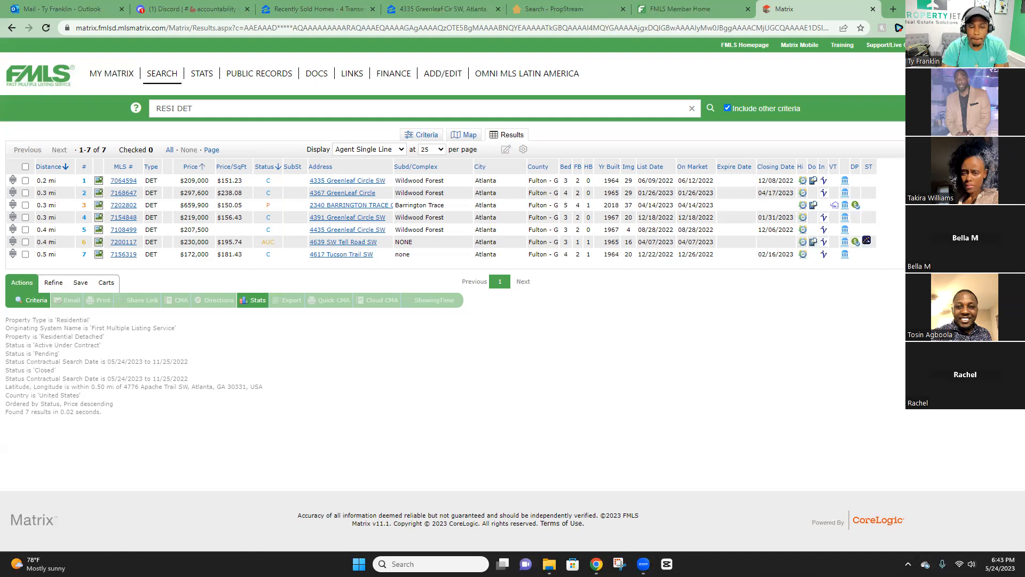
Zoom Zillow's recently sold homes map in and out, then move to the FMLS member home page.
left_click(329, 9)
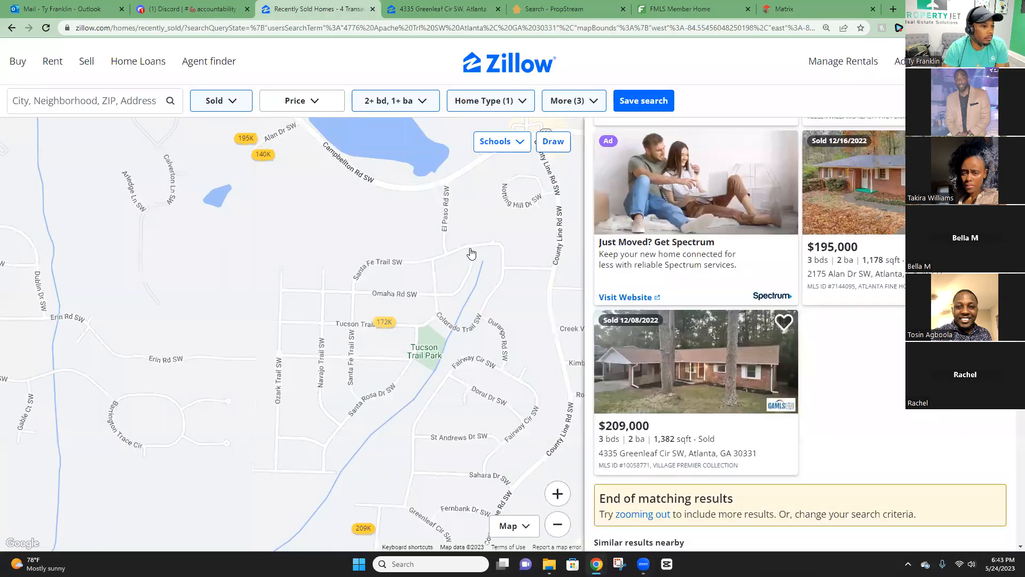
scroll(471, 253, "up", 3)
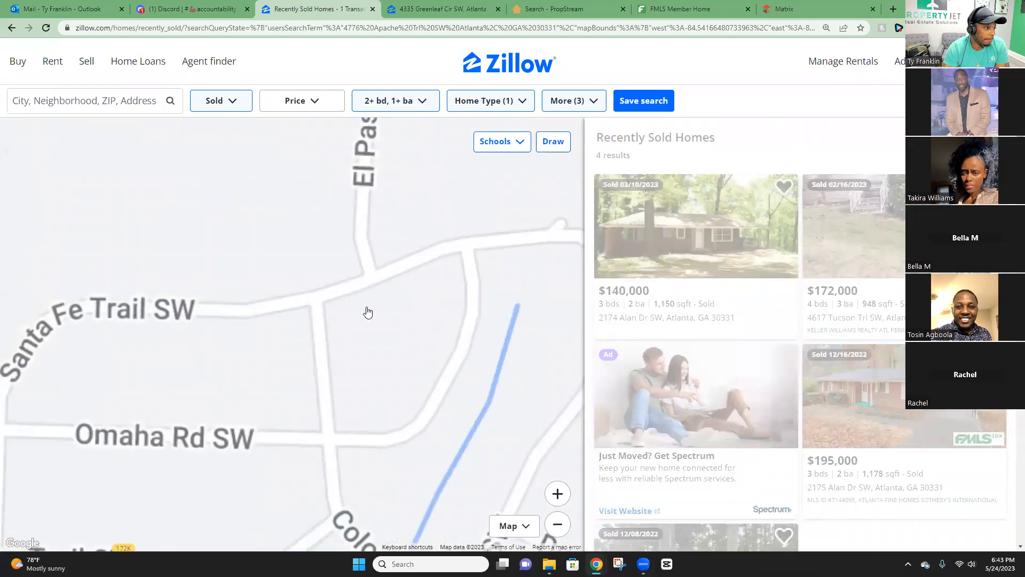
scroll(368, 311, "down", 5)
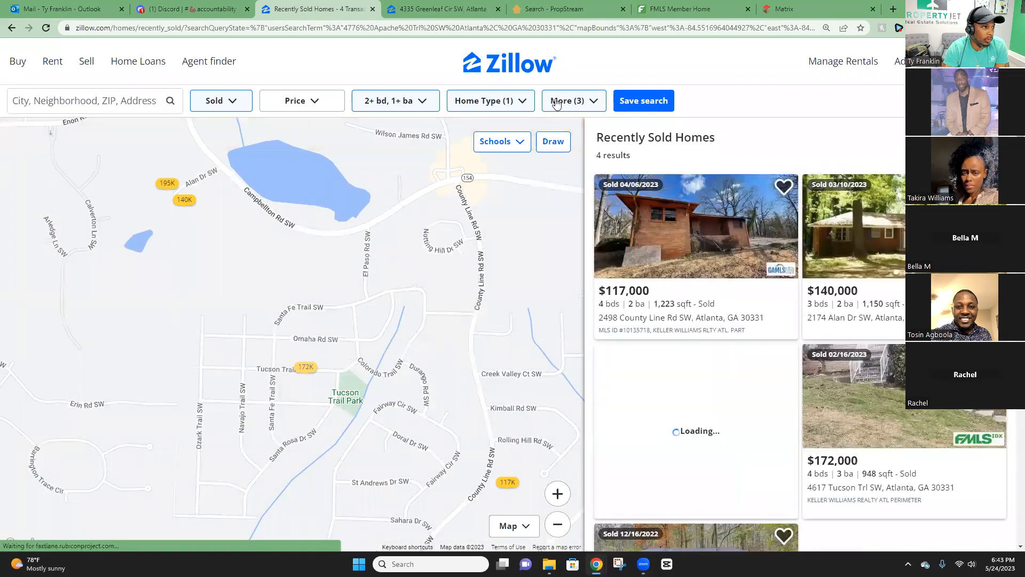
left_click(689, 9)
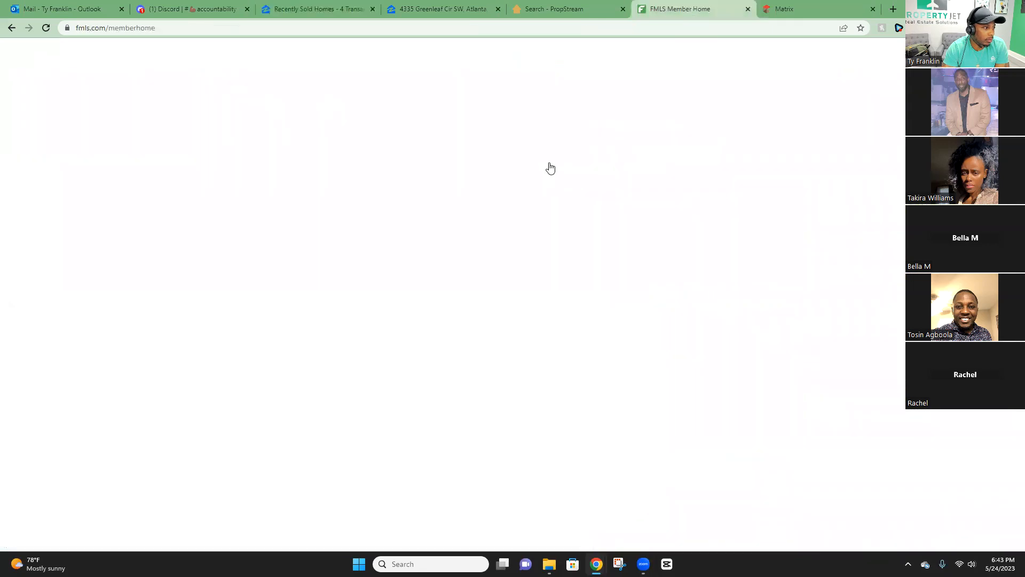
left_click(790, 9)
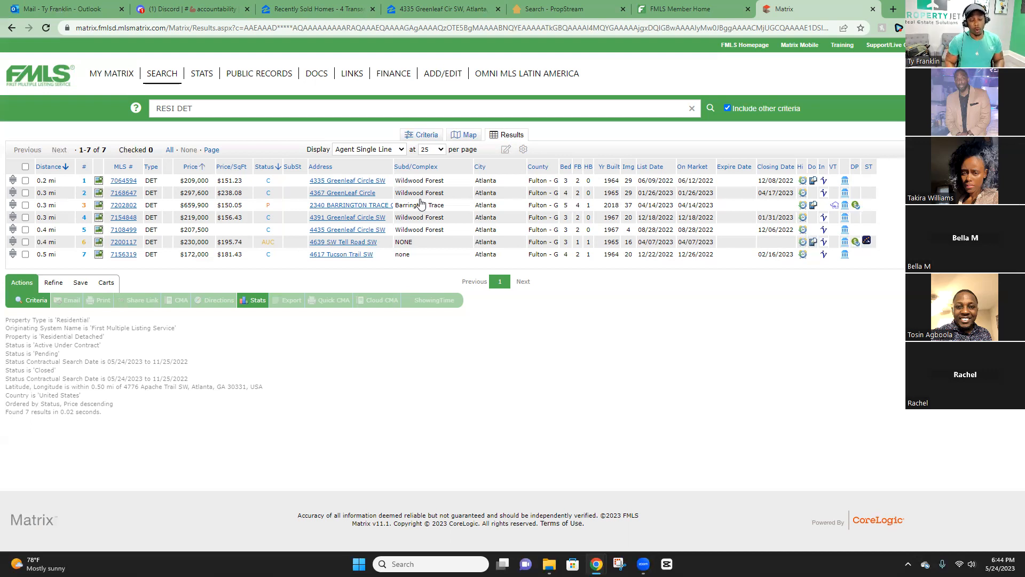
left_click(320, 9)
left_click(527, 24)
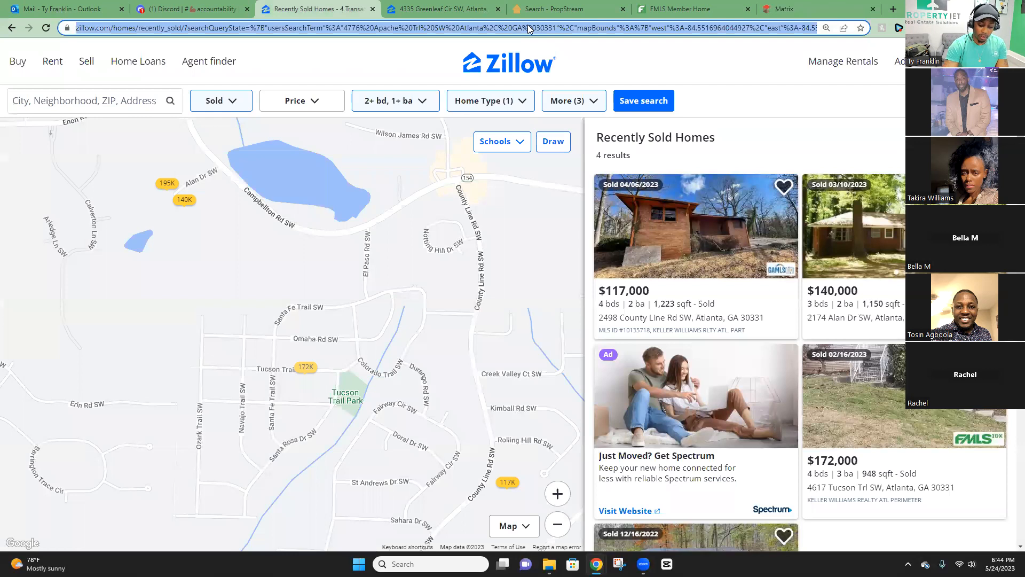
key("Return")
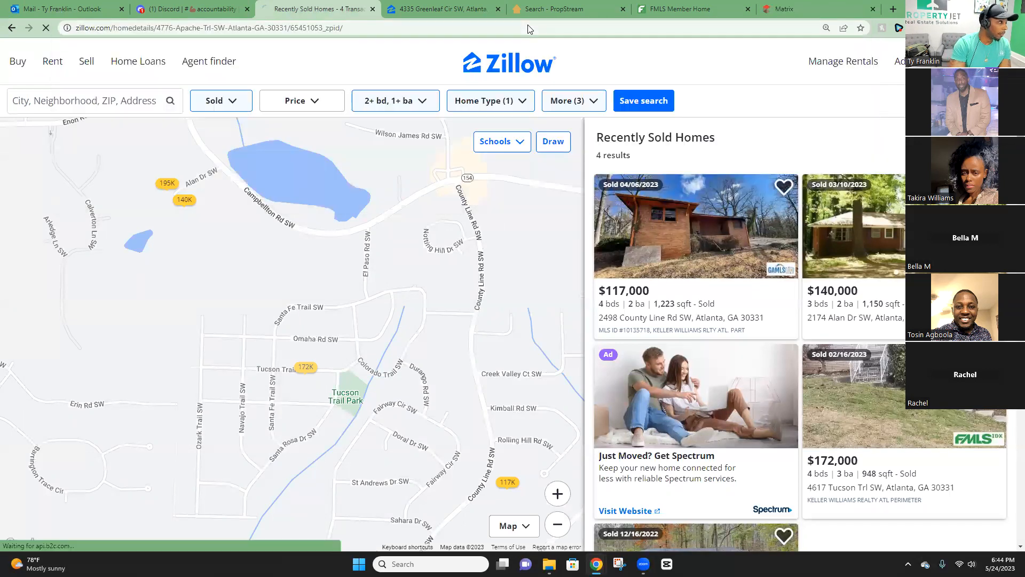
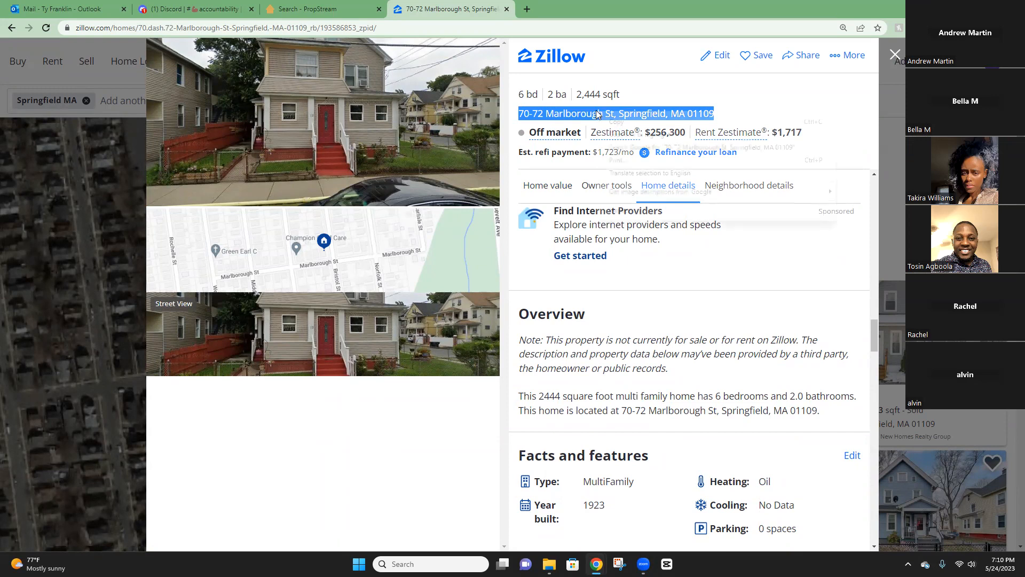
scroll(675, 324, "down", 4)
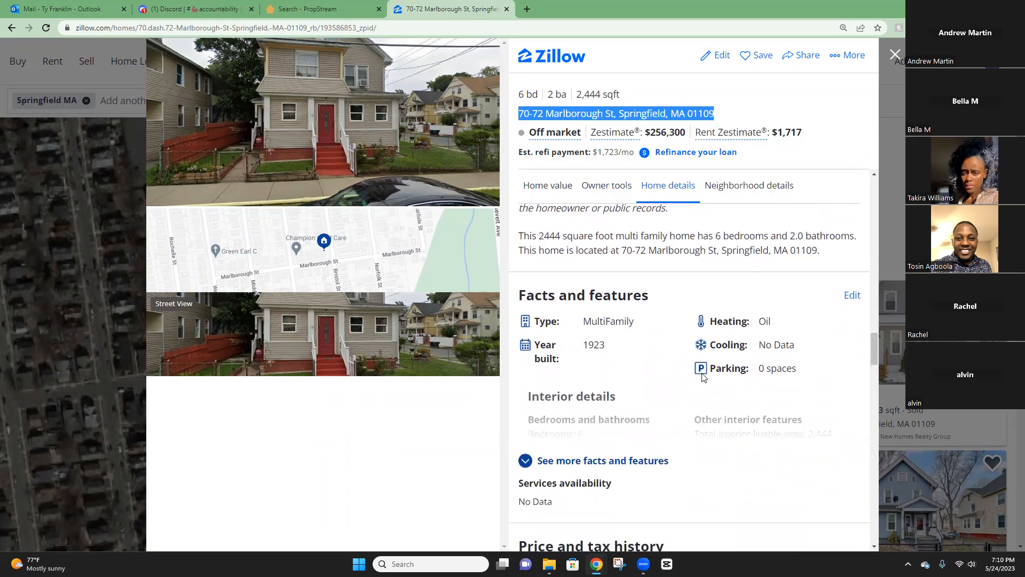
left_click_drag(588, 291, 602, 292)
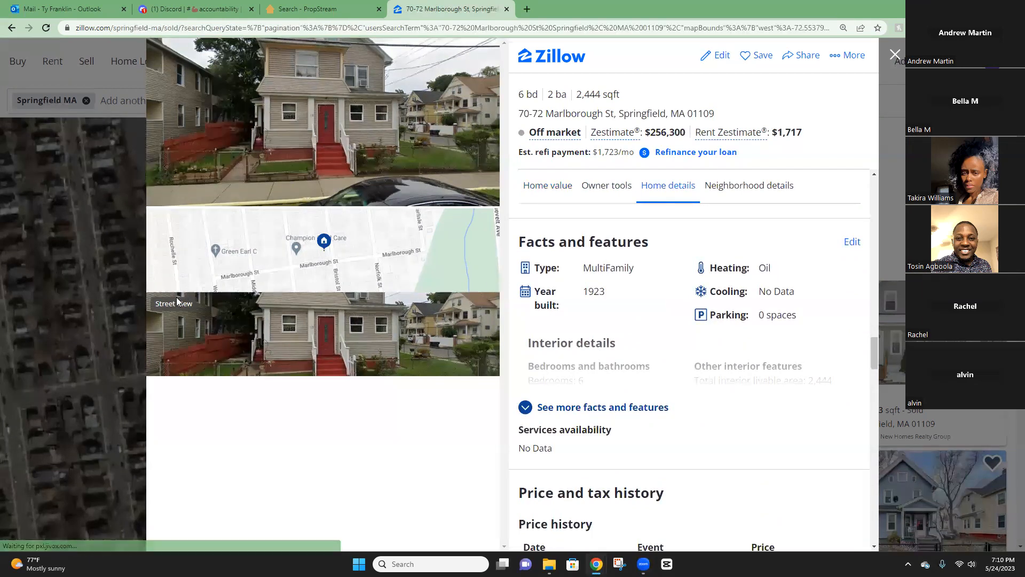
key("Escape")
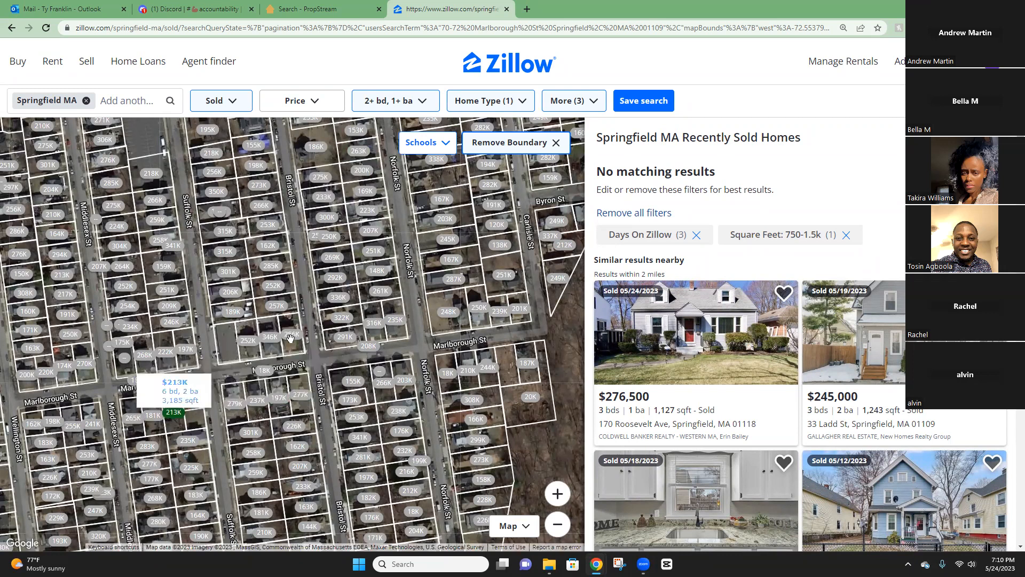
Try filtering the Springfield sold homes to 5+ bedrooms and 2+ bathrooms.
left_click(422, 99)
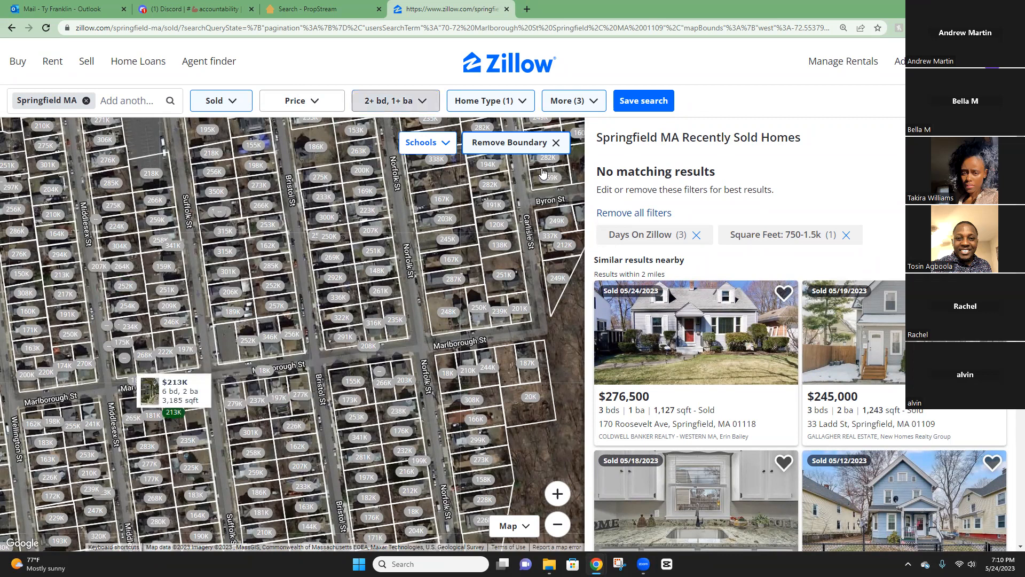
left_click(566, 181)
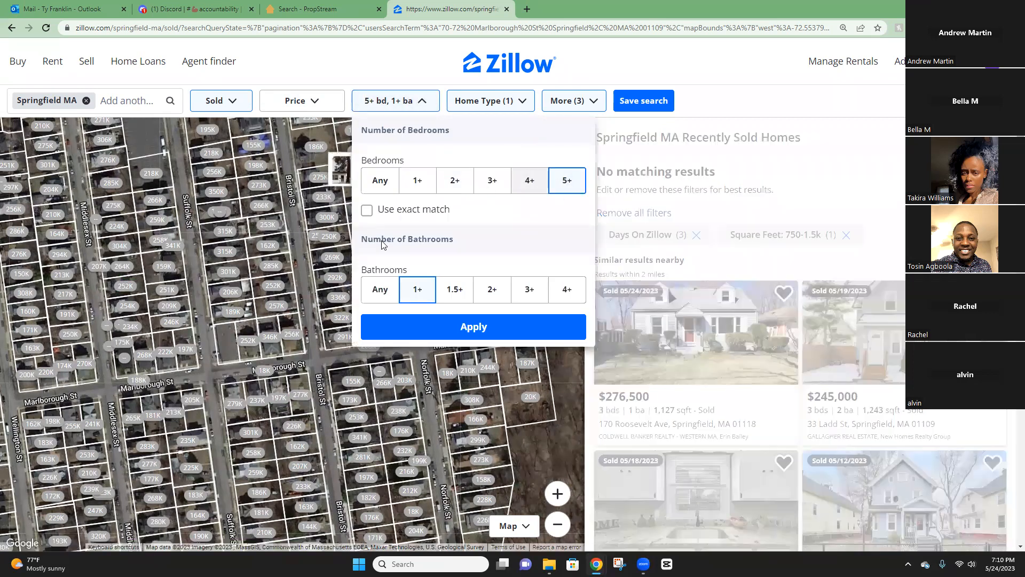
left_click(492, 289)
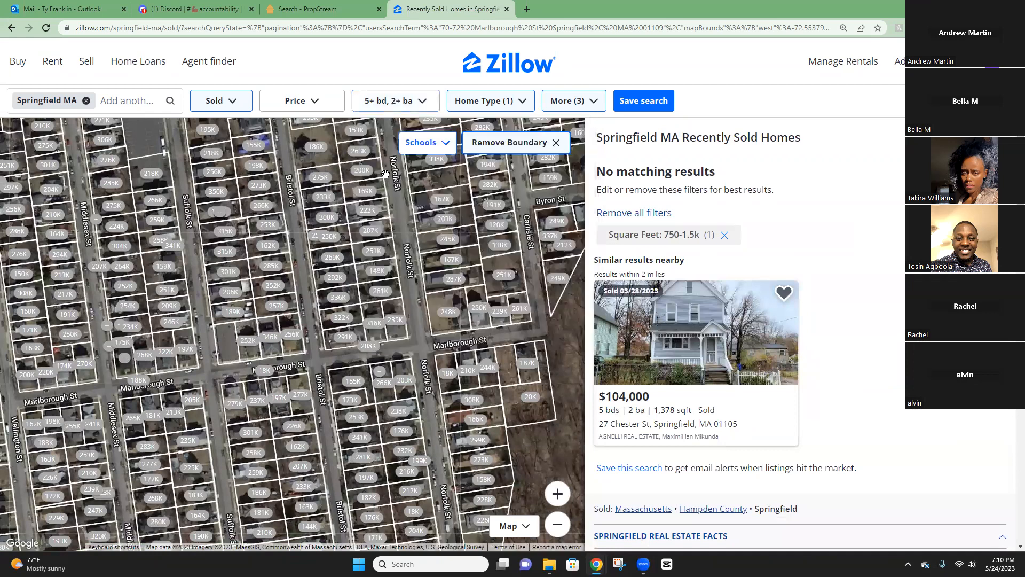
Use Reset all filters in the More panel to bring back 28 sold homes.
left_click(488, 103)
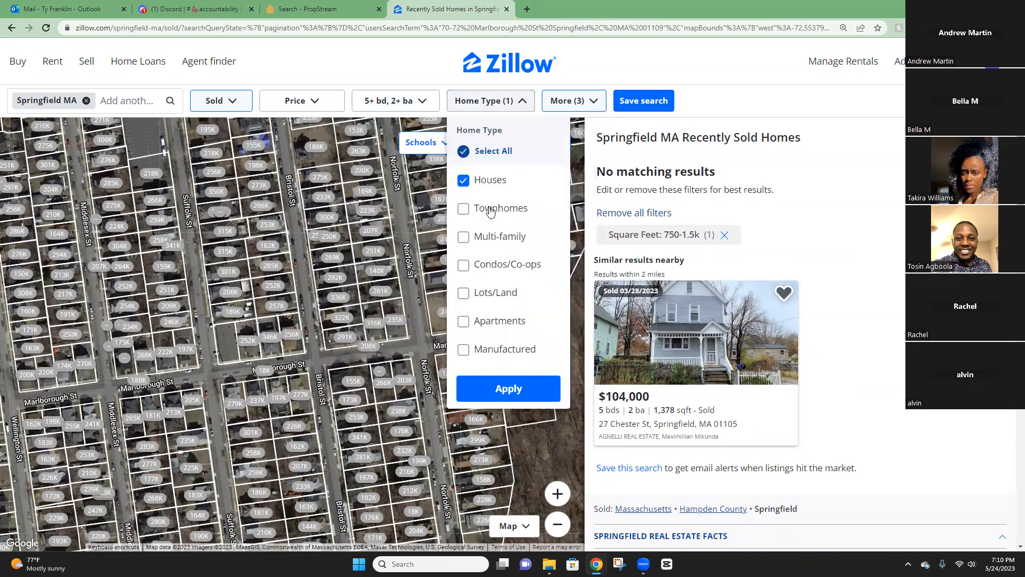
left_click(576, 136)
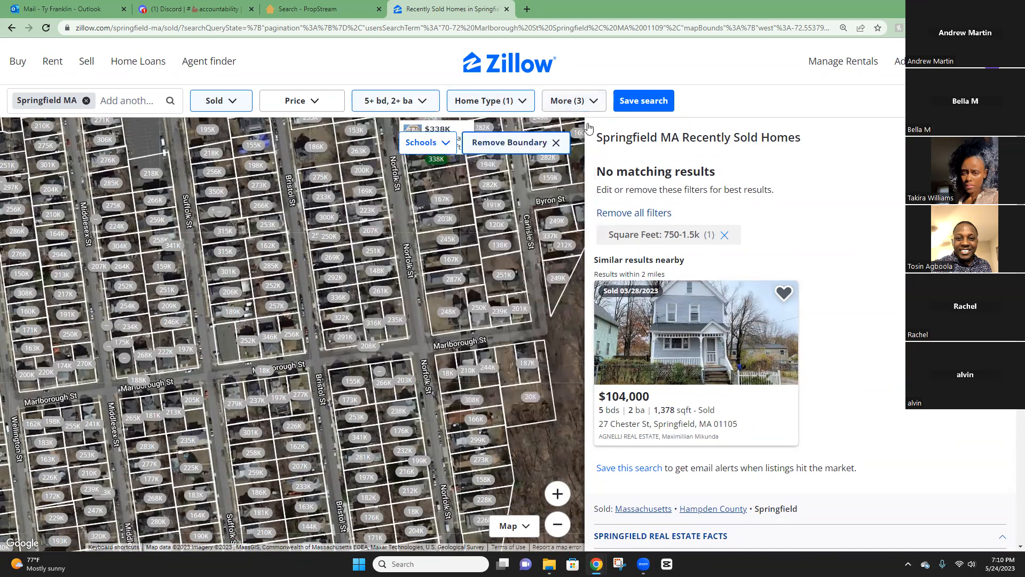
left_click(590, 100)
scroll(477, 308, "down", 2)
scroll(477, 308, "down", 1)
left_click(518, 199)
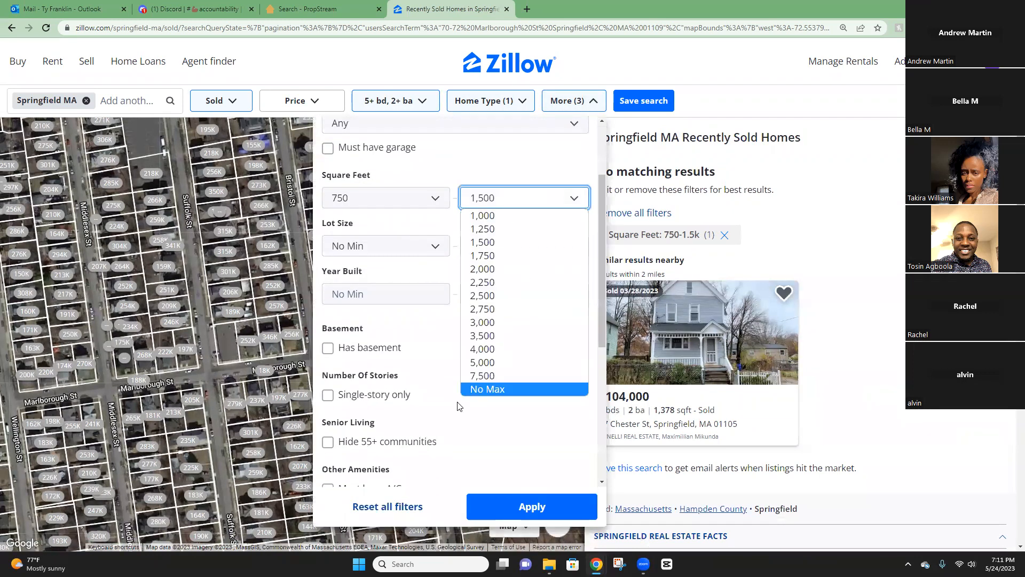
left_click(387, 506)
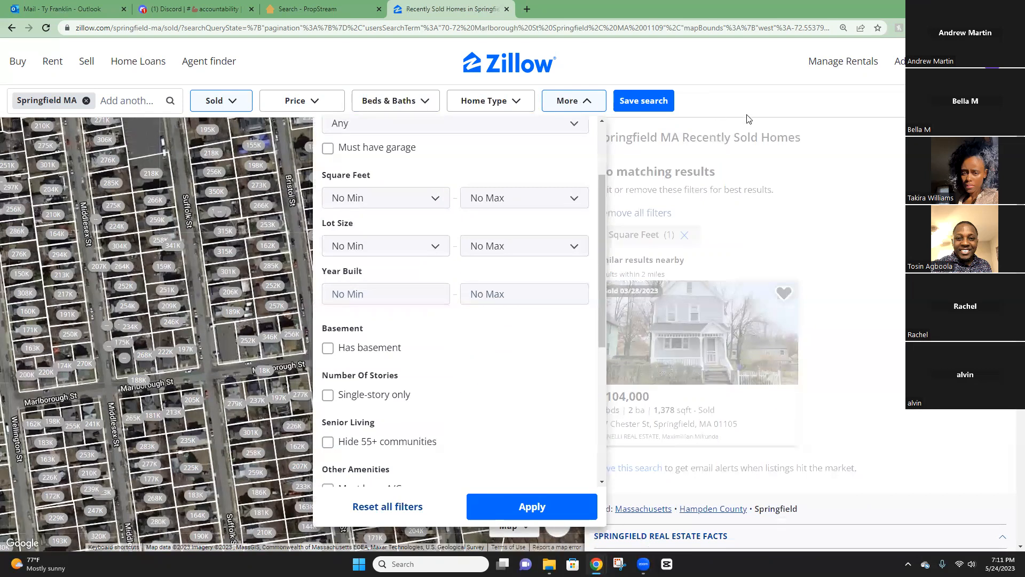
left_click(574, 100)
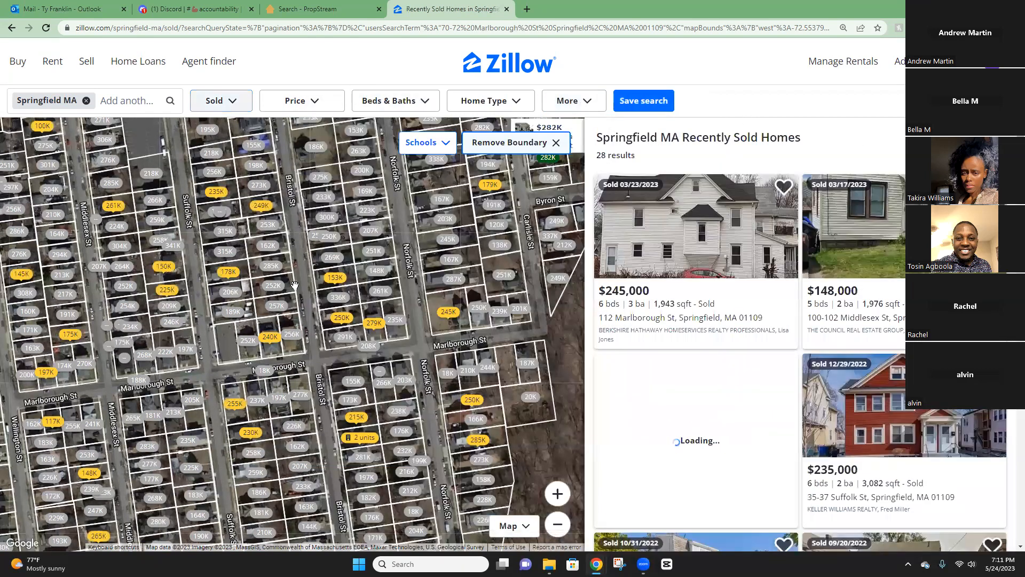
left_click(401, 101)
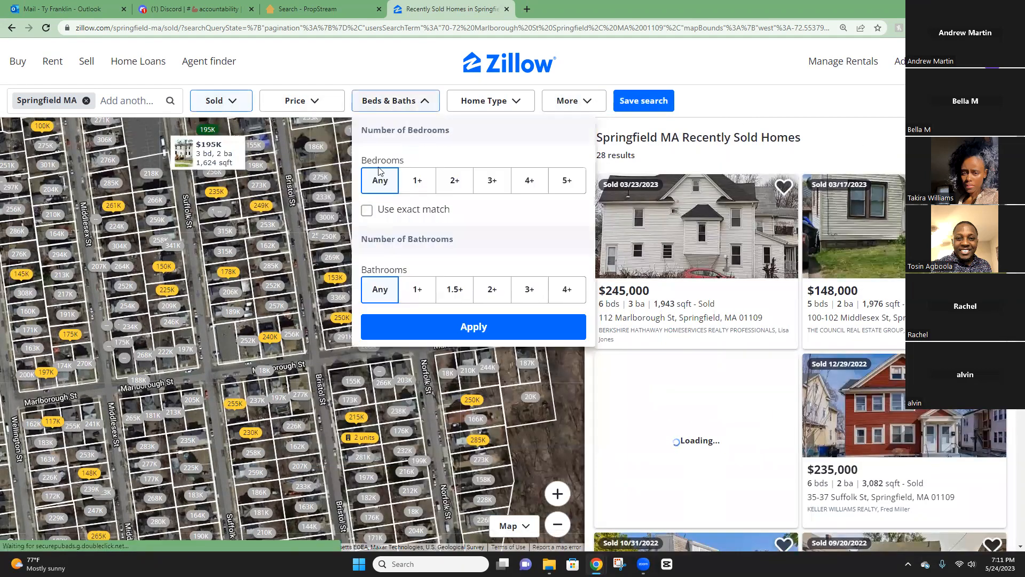
Apply 4+ beds and 2+ baths, after searching the copied subject address in a new tab.
left_click(535, 184)
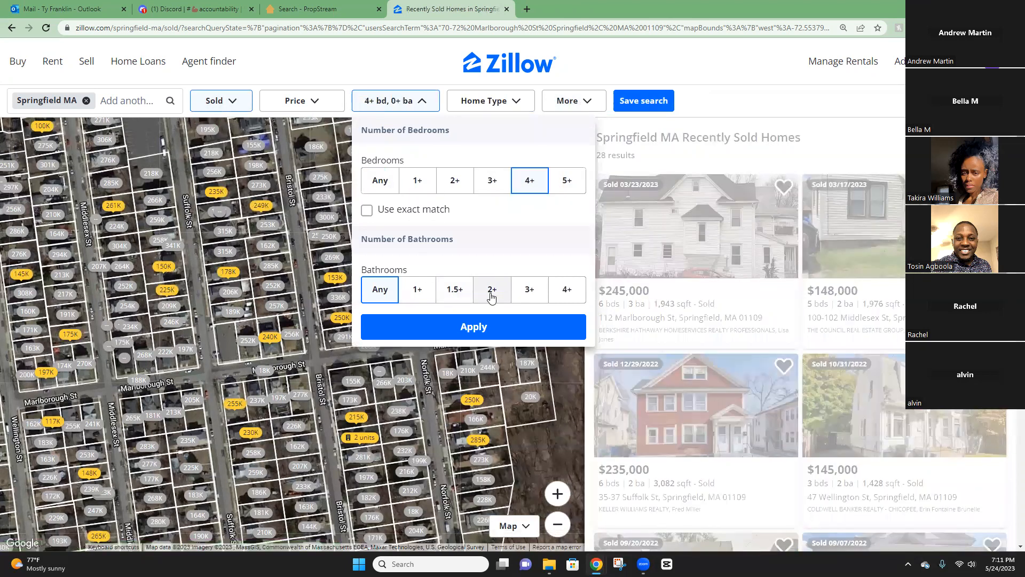
left_click(527, 9)
right_click(499, 28)
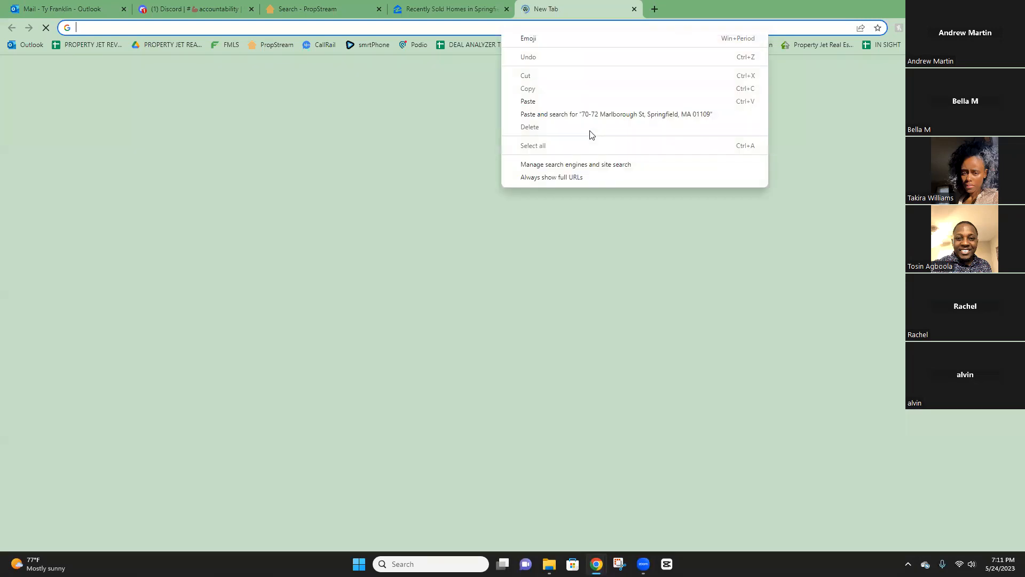
left_click(566, 112)
left_click_drag(219, 412, 451, 9)
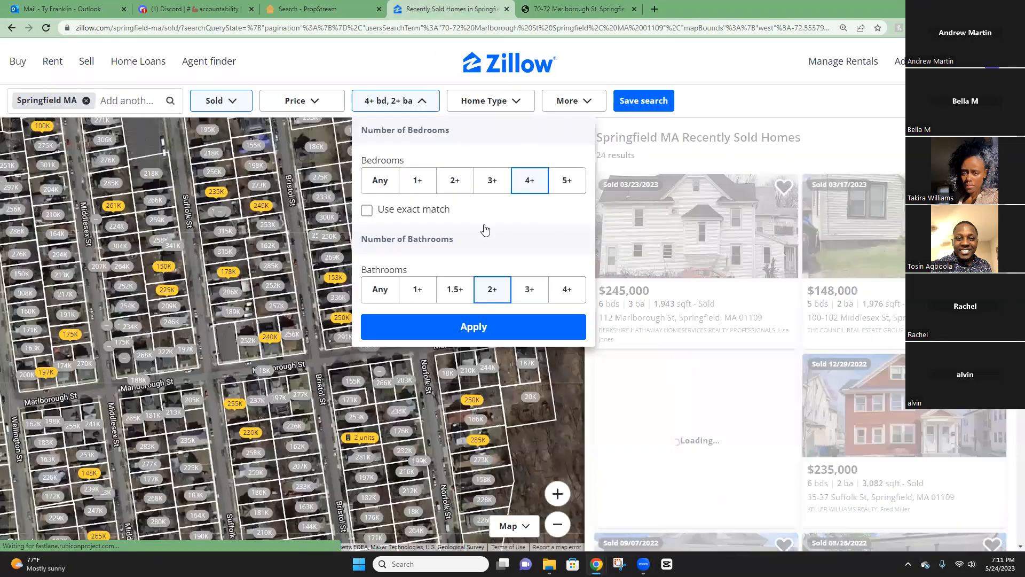
left_click(442, 331)
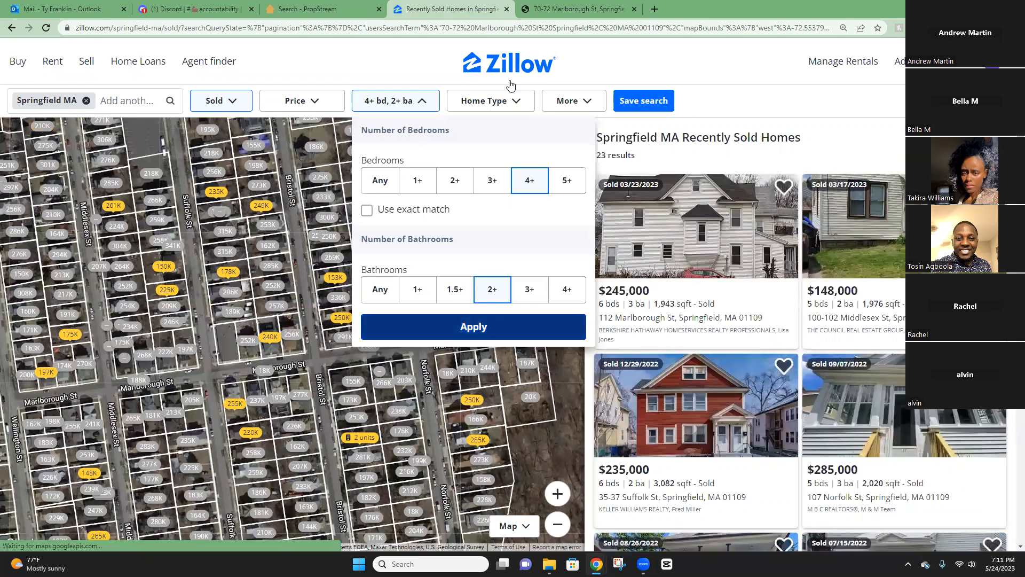
left_click(517, 100)
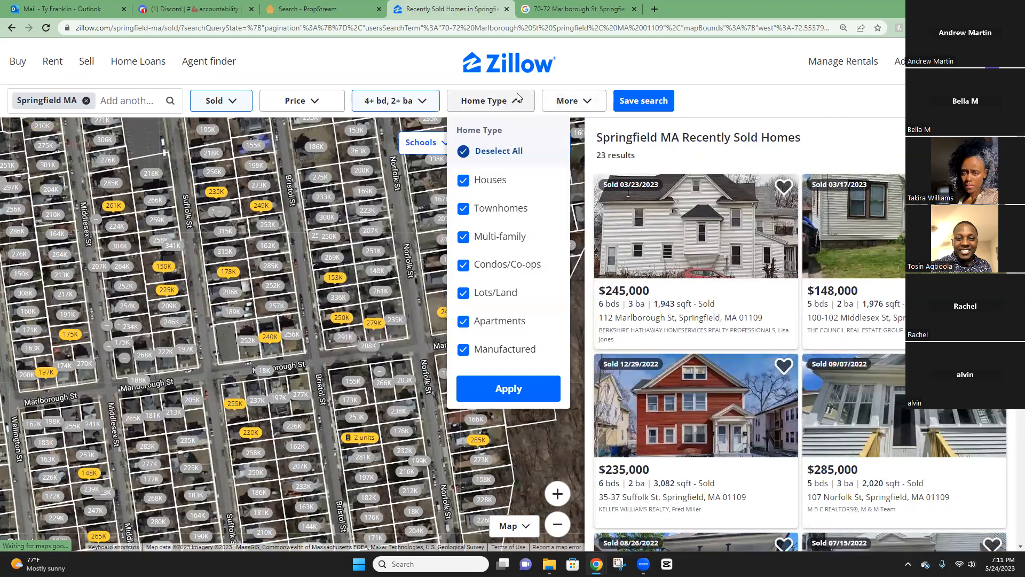
left_click(517, 100)
left_click(586, 98)
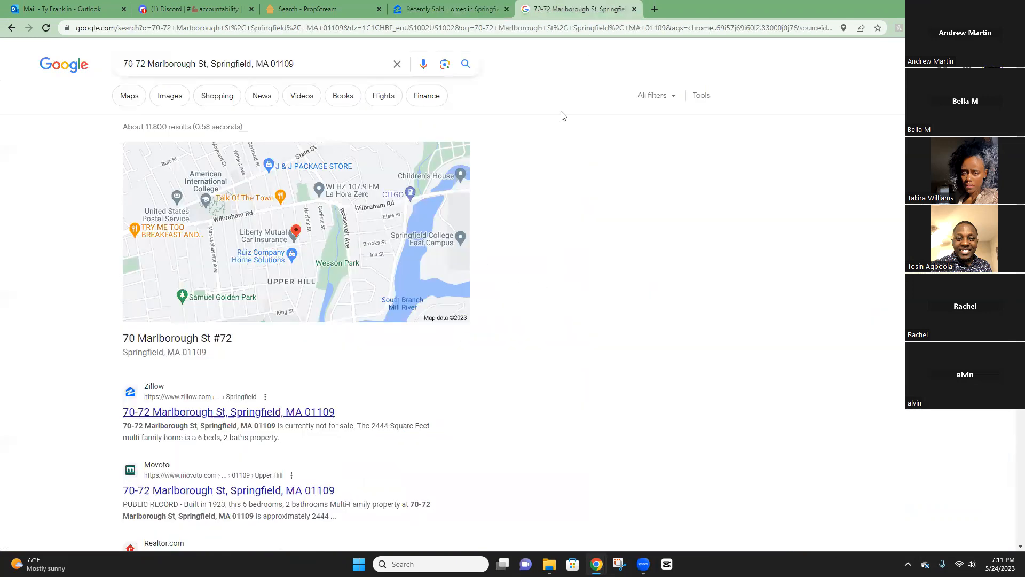
key("ctrl+Tab")
left_click(231, 415)
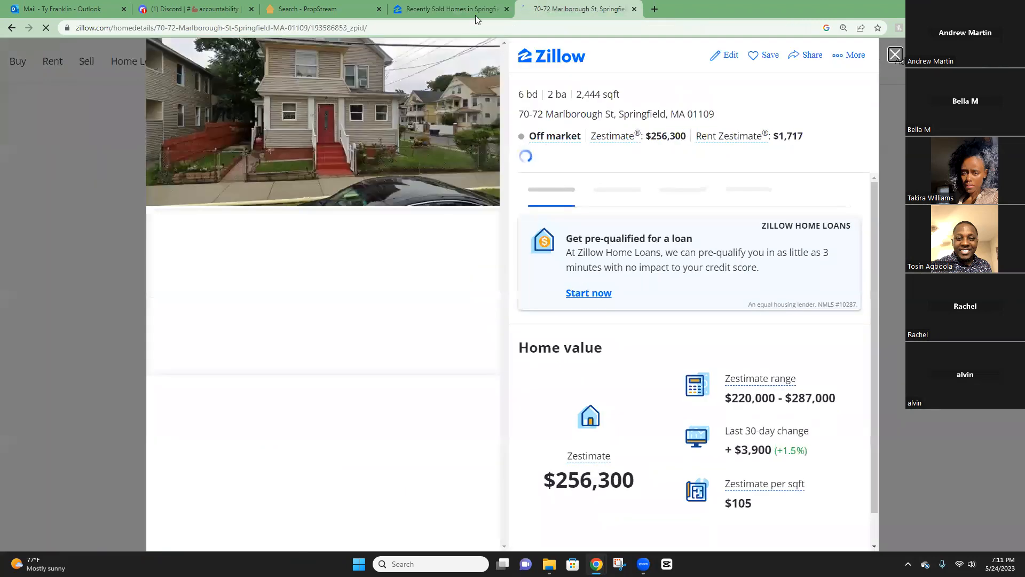
key("ctrl+shift+Tab")
Set the square footage range to 2,000–2,750.
left_click(515, 306)
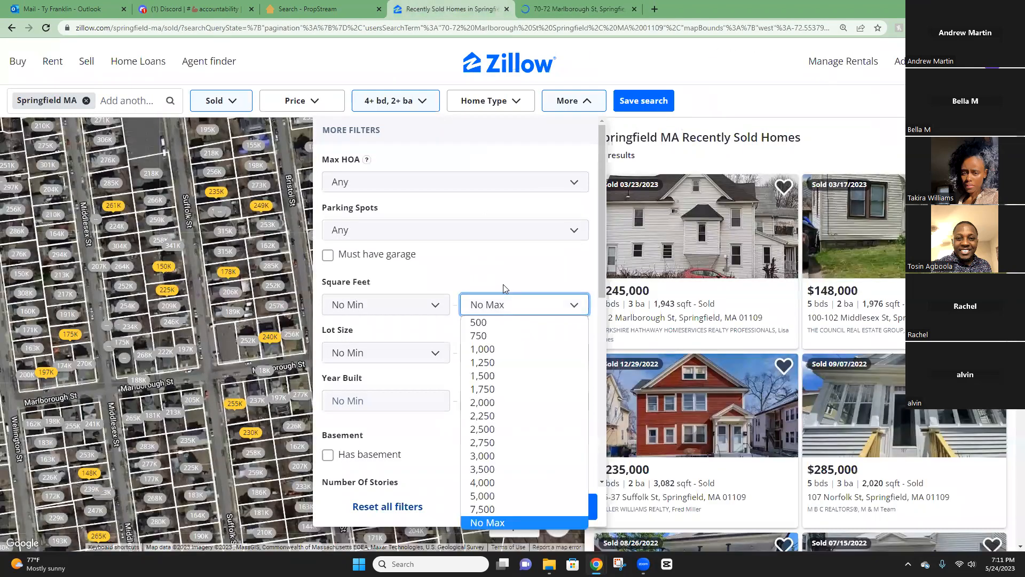
left_click(493, 442)
left_click(427, 306)
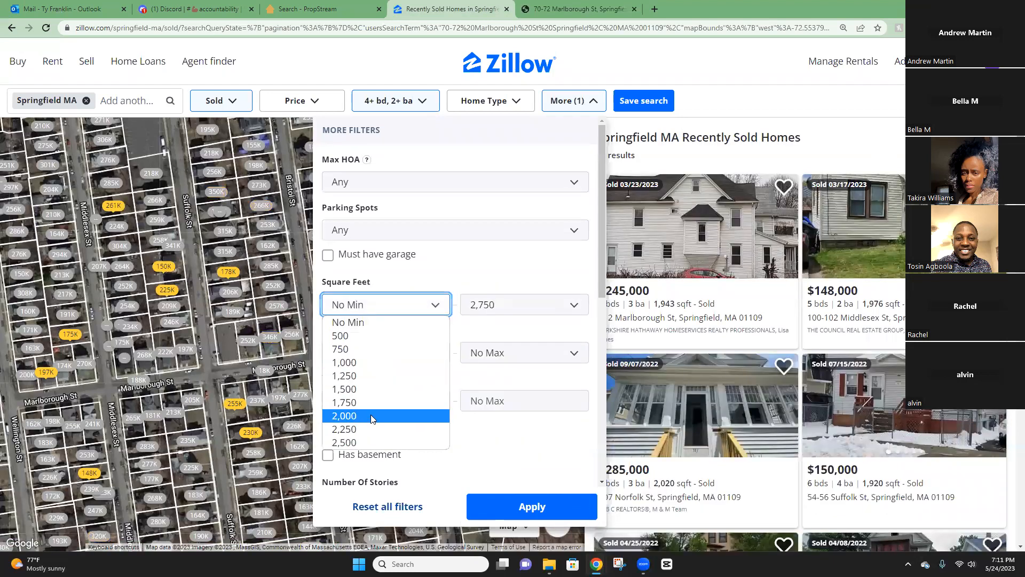
left_click(371, 416)
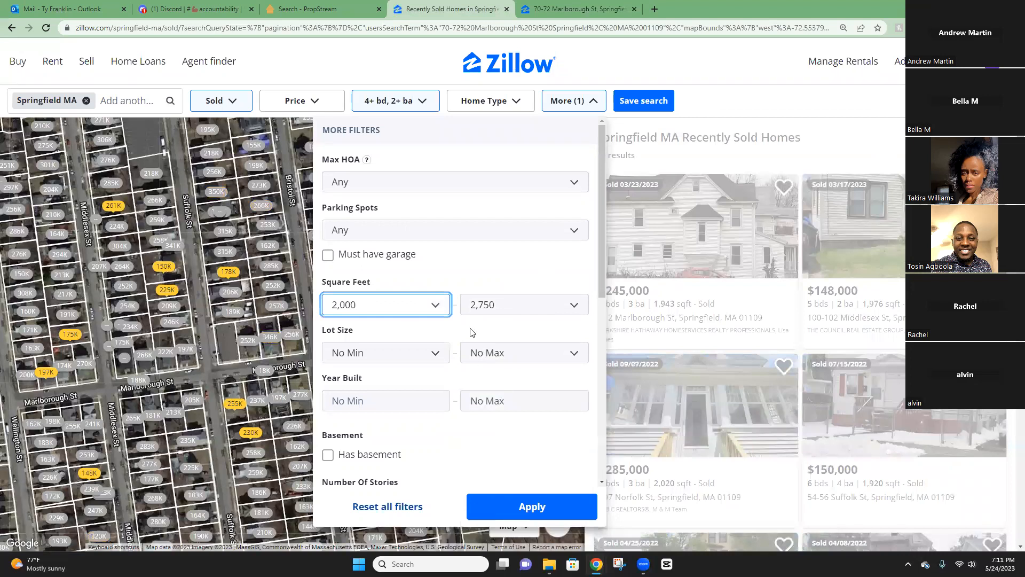
key("ctrl+Tab")
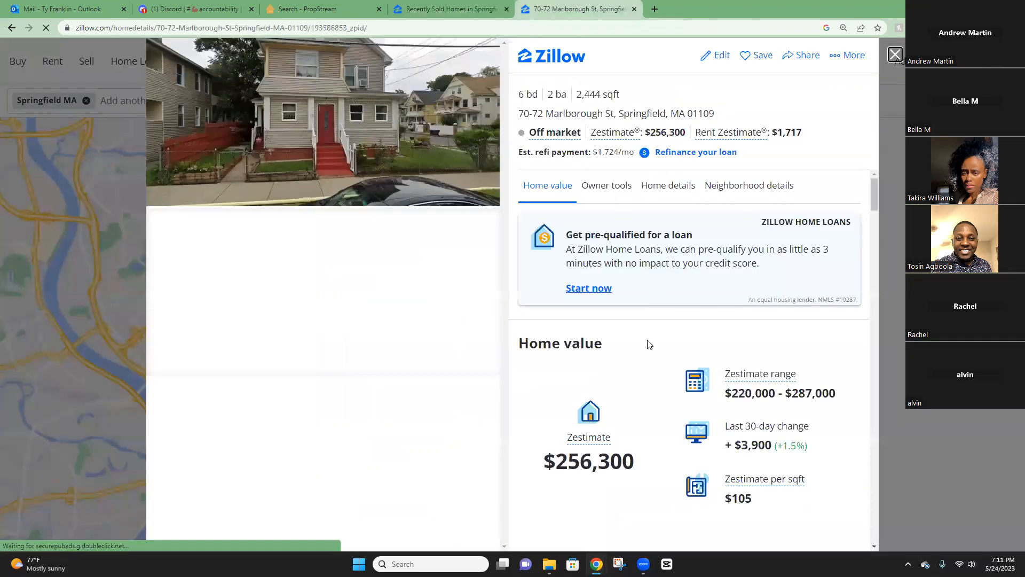
scroll(647, 344, "down", 5)
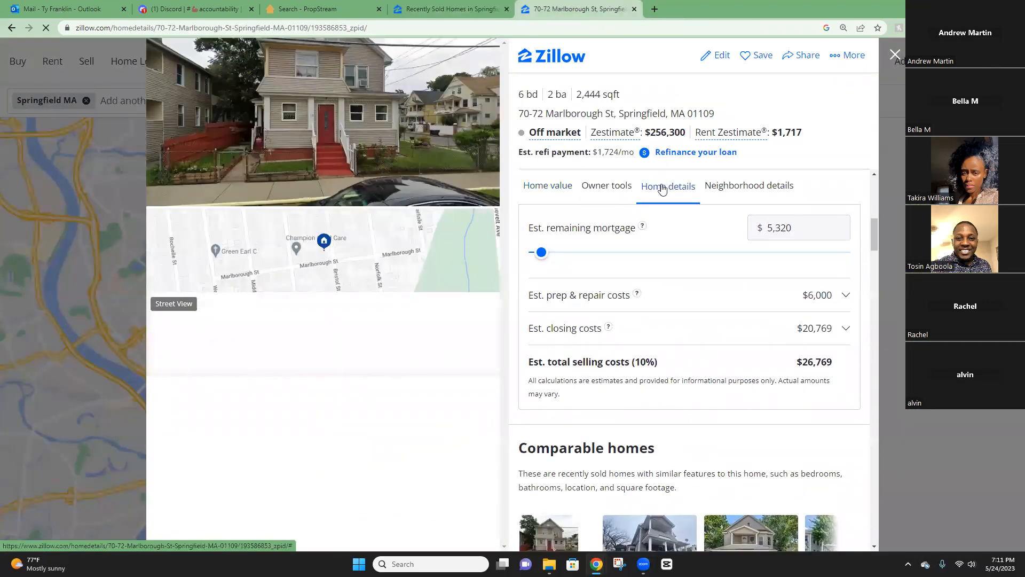
left_click(662, 188)
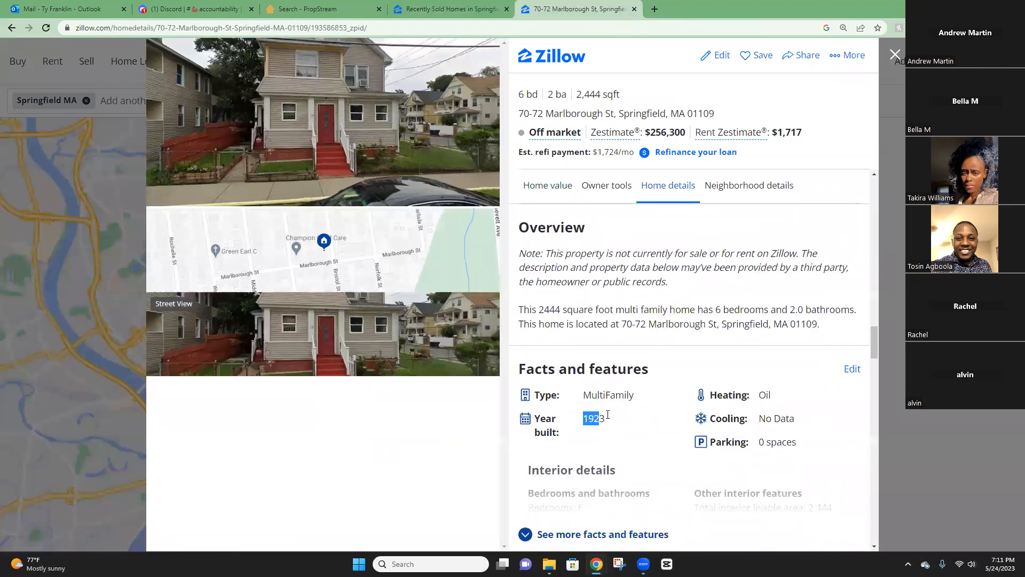
left_click(464, 9)
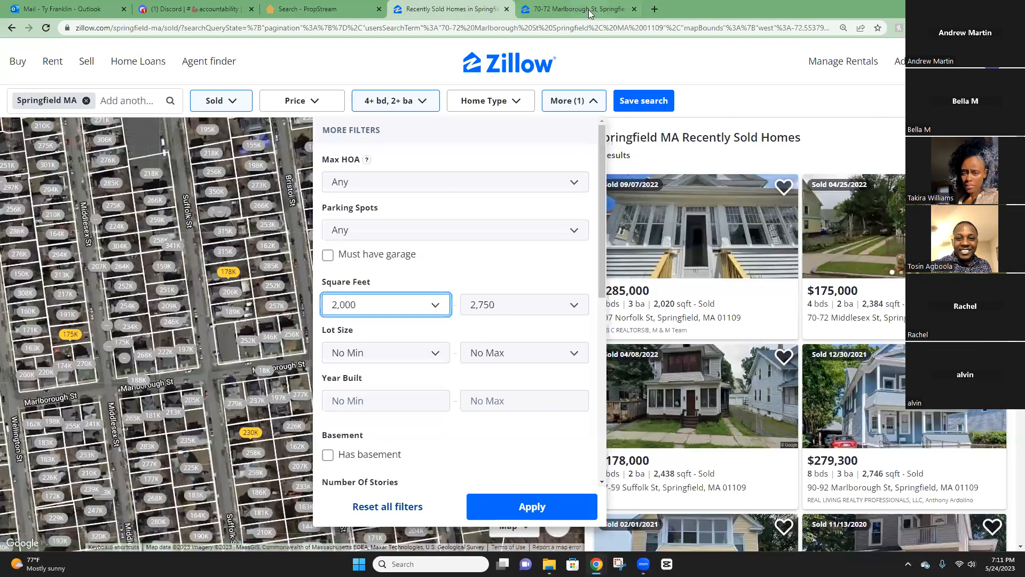
Set the maximum year built to 1929 and apply the filters, leaving 7 homes.
left_click(547, 394)
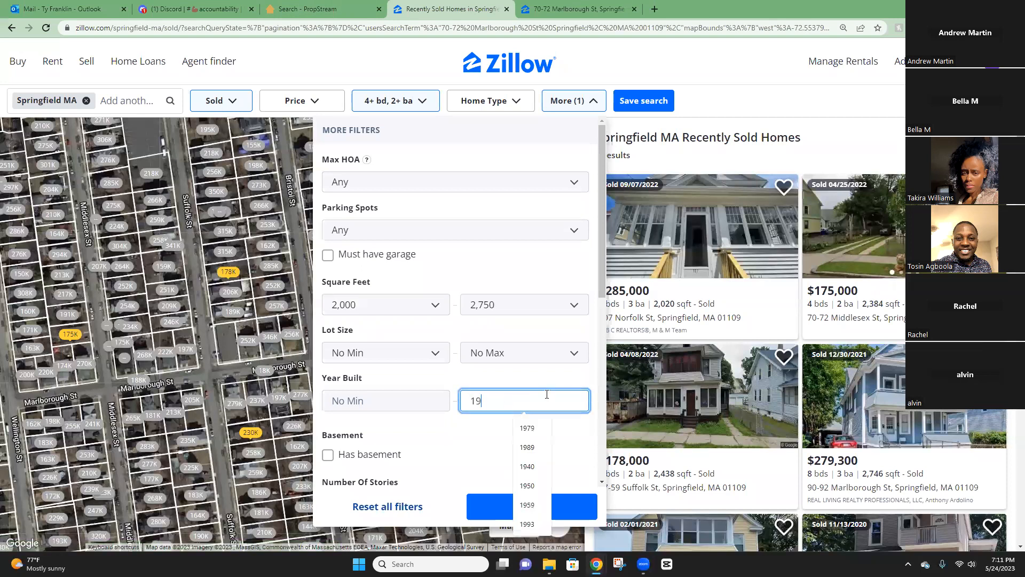
type("1930")
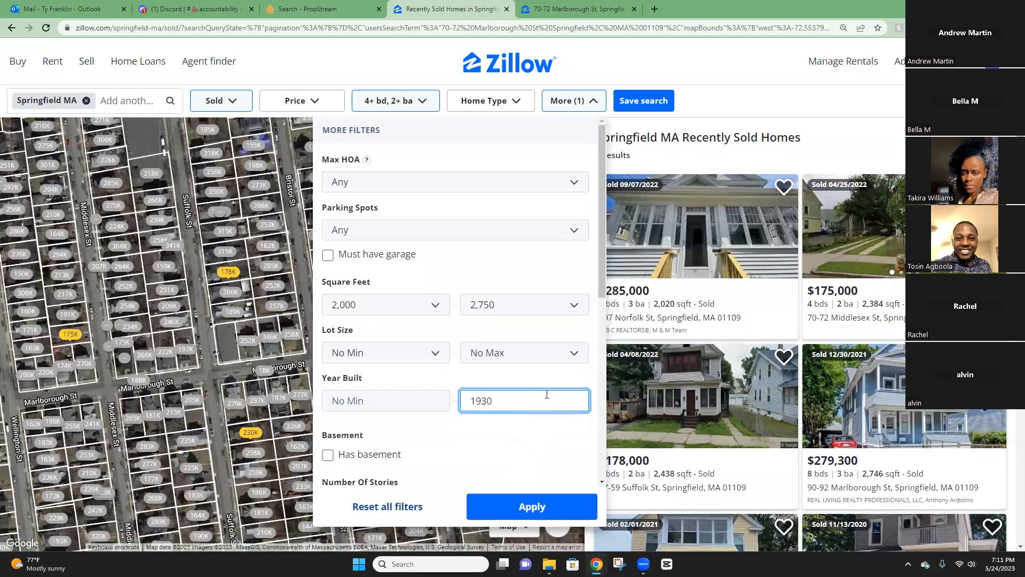
key("BackSpace")
key("BackSpace")
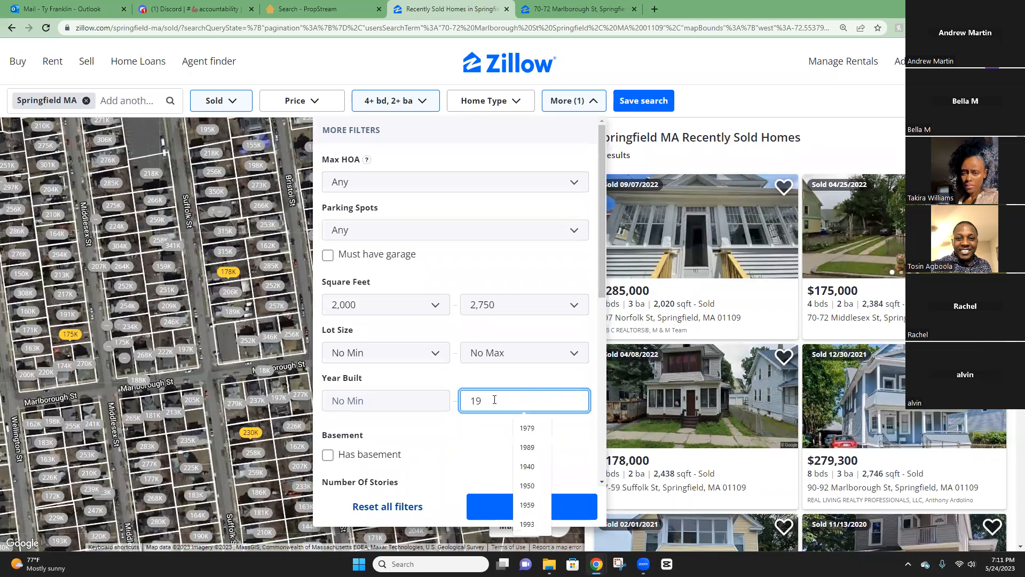
type("29")
left_click(535, 505)
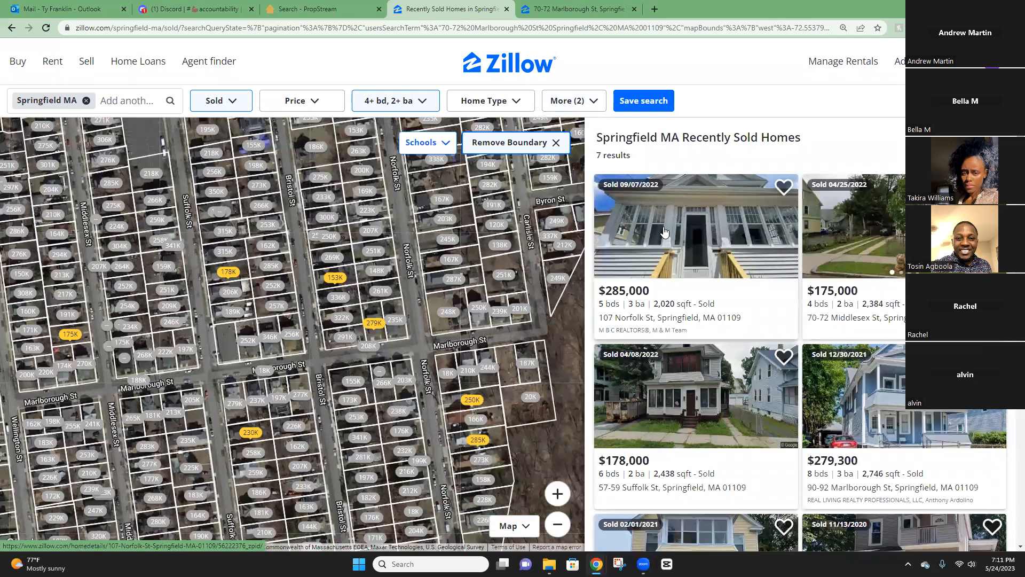
Limit results to homes sold in the last 90 days, leaving 4, and zoom the map out.
left_click(555, 105)
scroll(479, 341, "down", 6)
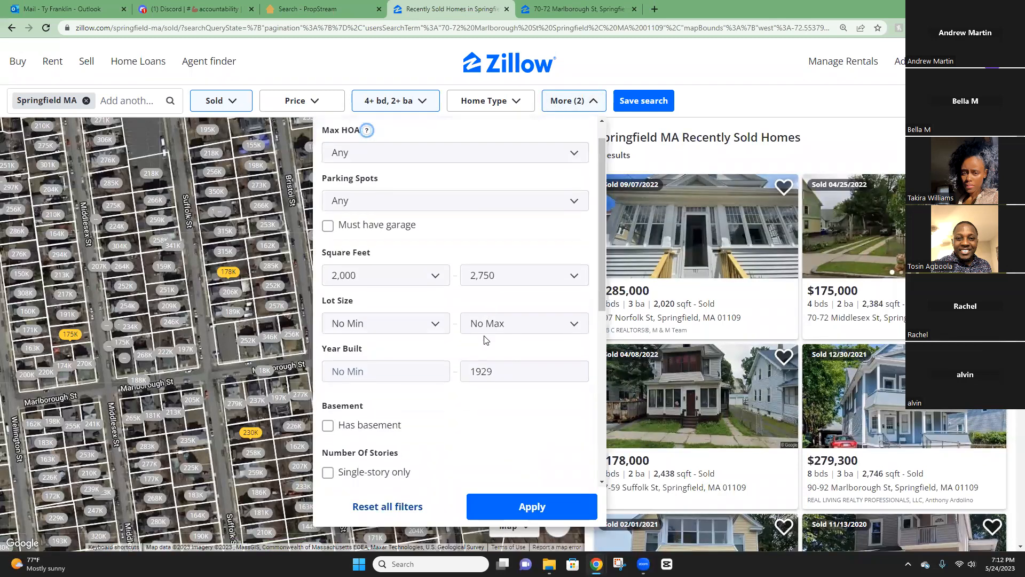
scroll(479, 350, "down", 1)
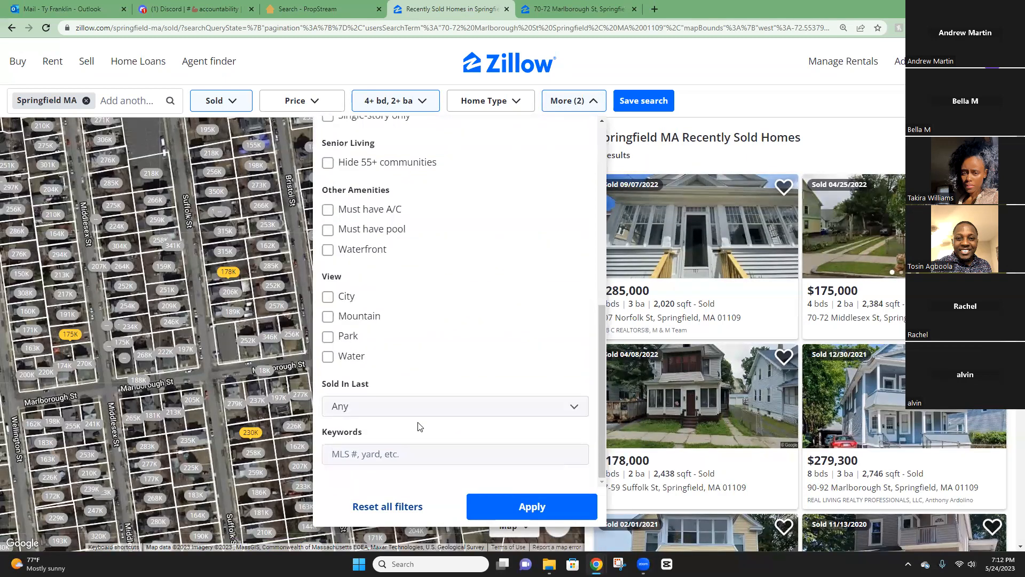
left_click(433, 411)
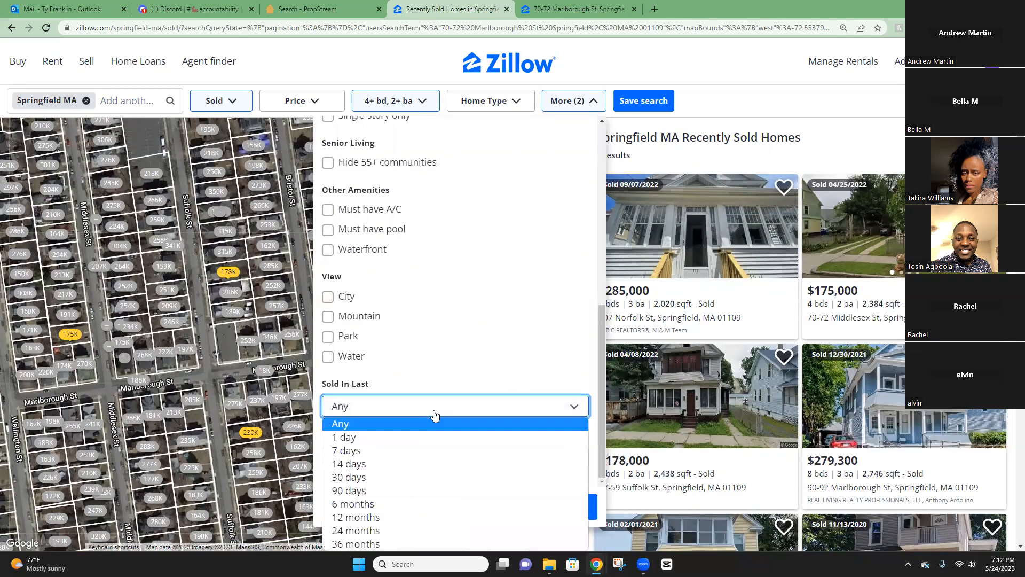
left_click(373, 491)
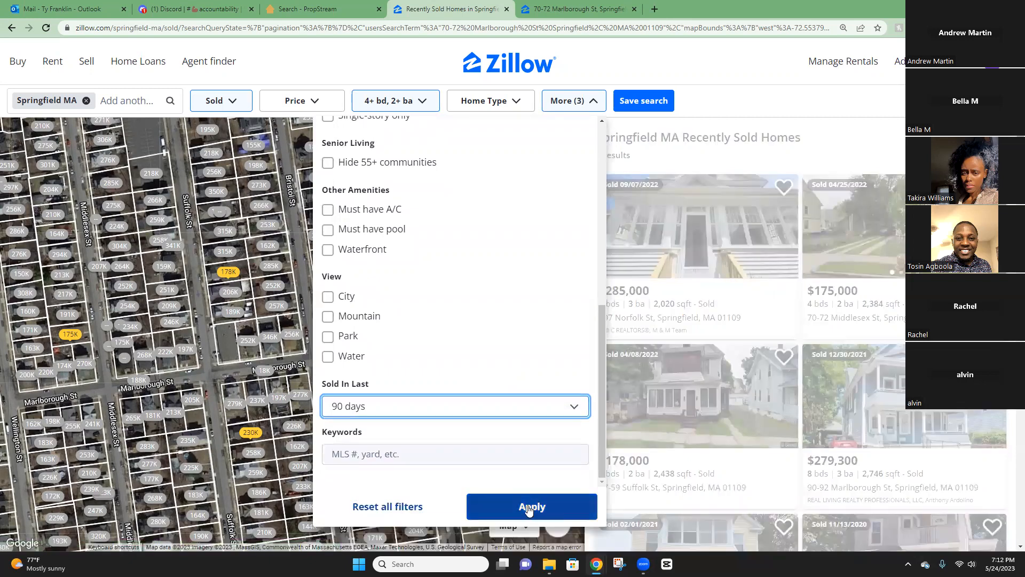
left_click(530, 507)
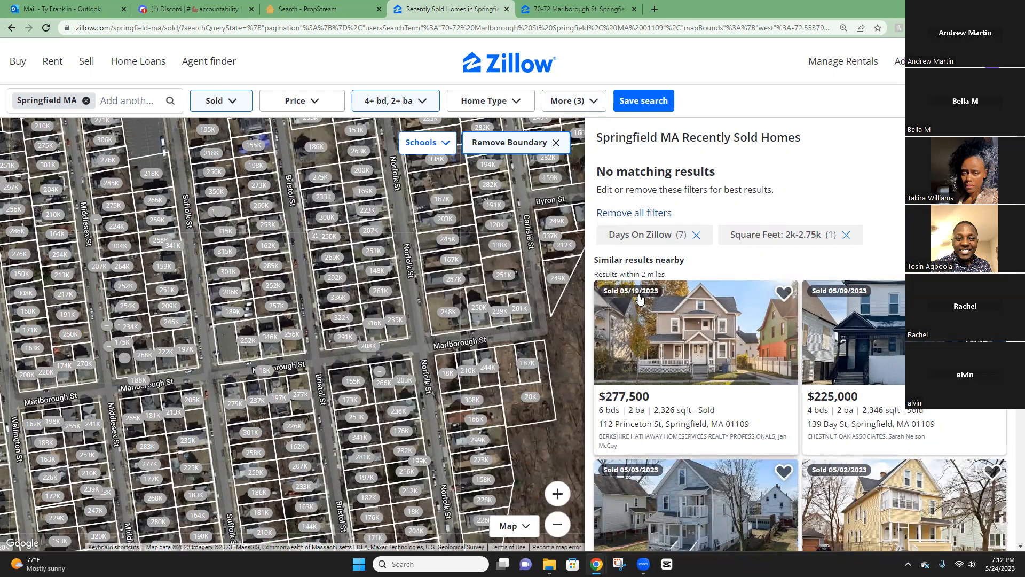
left_click(557, 524)
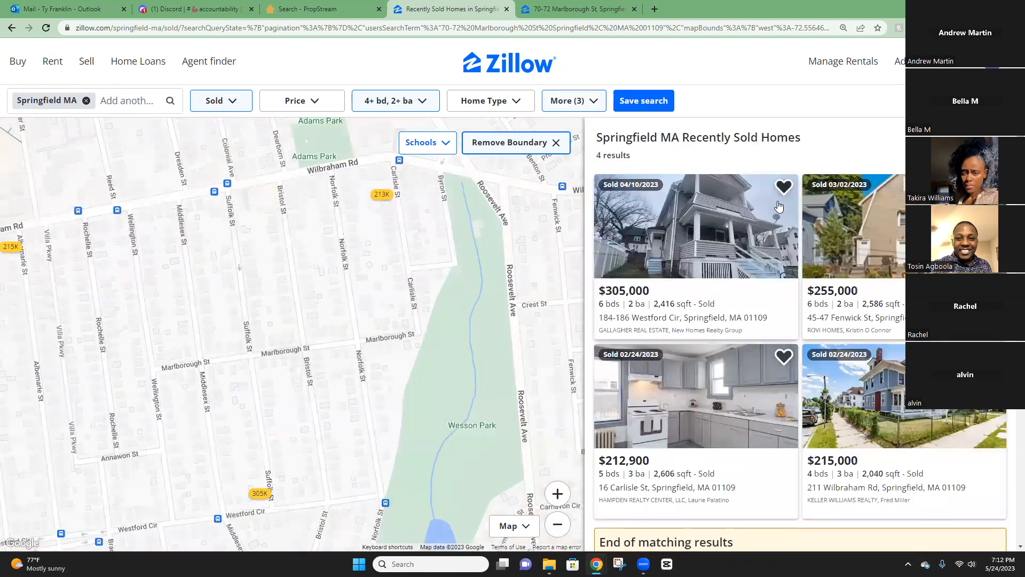
left_click(701, 235)
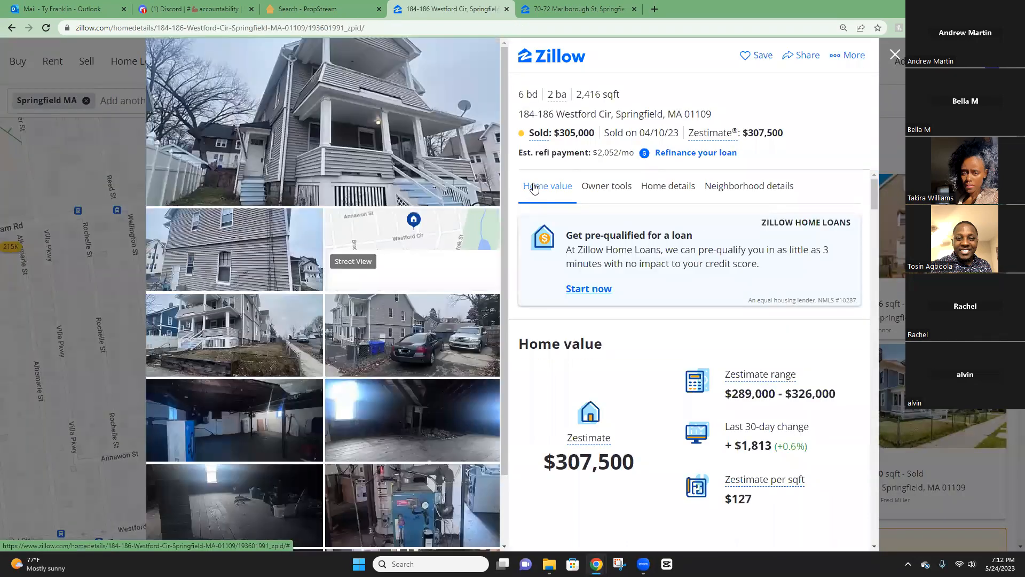
scroll(308, 230, "down", 3)
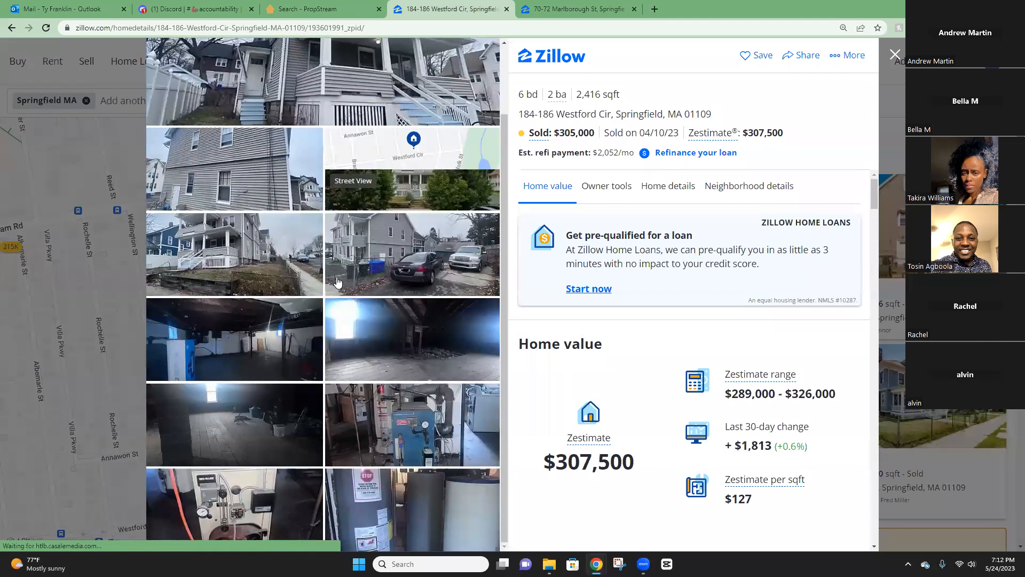
scroll(311, 228, "up", 3)
scroll(211, 260, "down", 3)
scroll(606, 360, "down", 15)
scroll(661, 314, "down", 15)
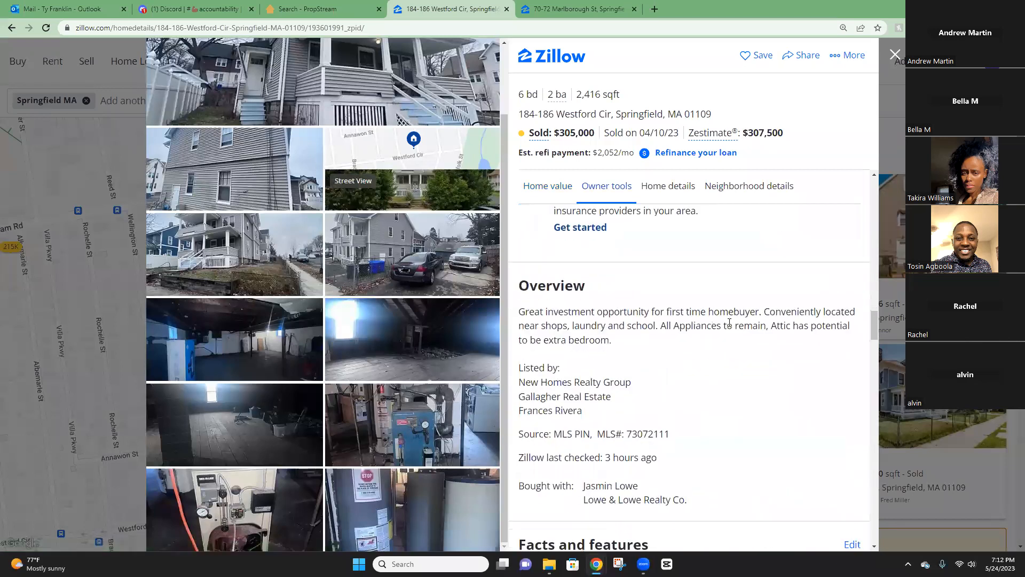
left_click_drag(545, 312, 722, 308)
left_click_drag(596, 326, 693, 325)
left_click(581, 312)
left_click_drag(581, 312, 676, 311)
left_click(546, 335)
left_click_drag(546, 336, 708, 325)
left_click(662, 327)
scroll(630, 240, "up", 4)
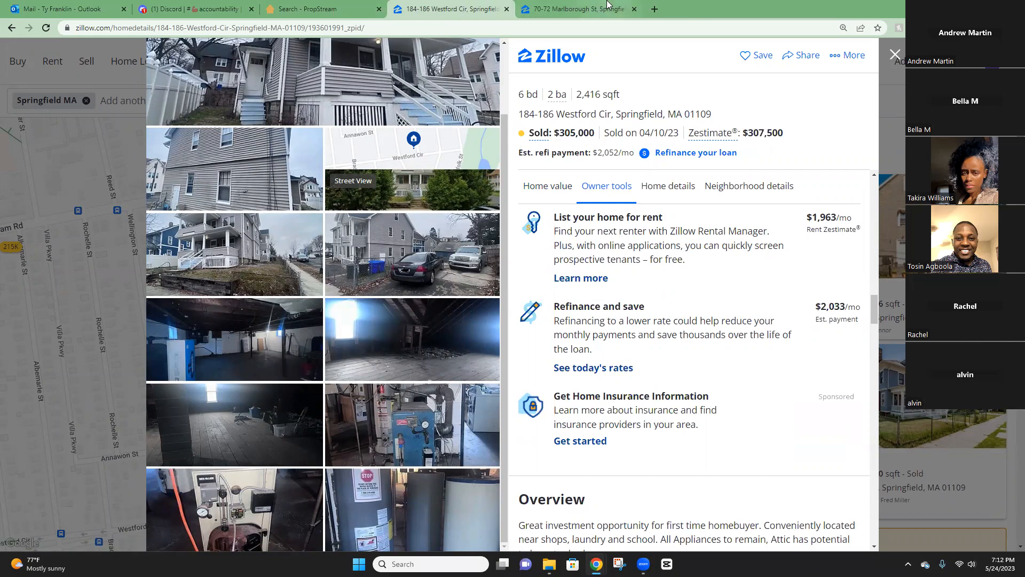
left_click(895, 58)
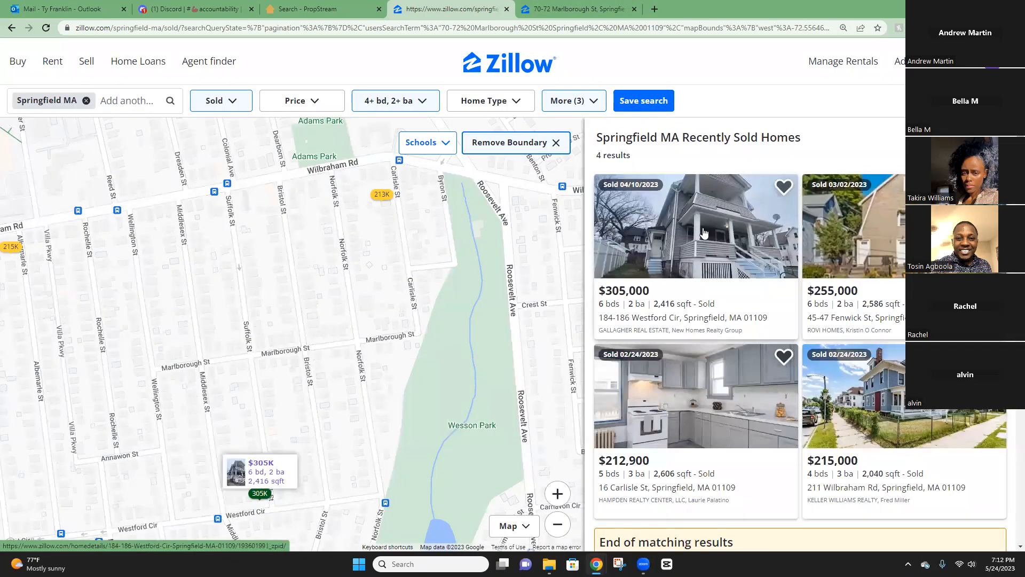
mouse_move(386, 203)
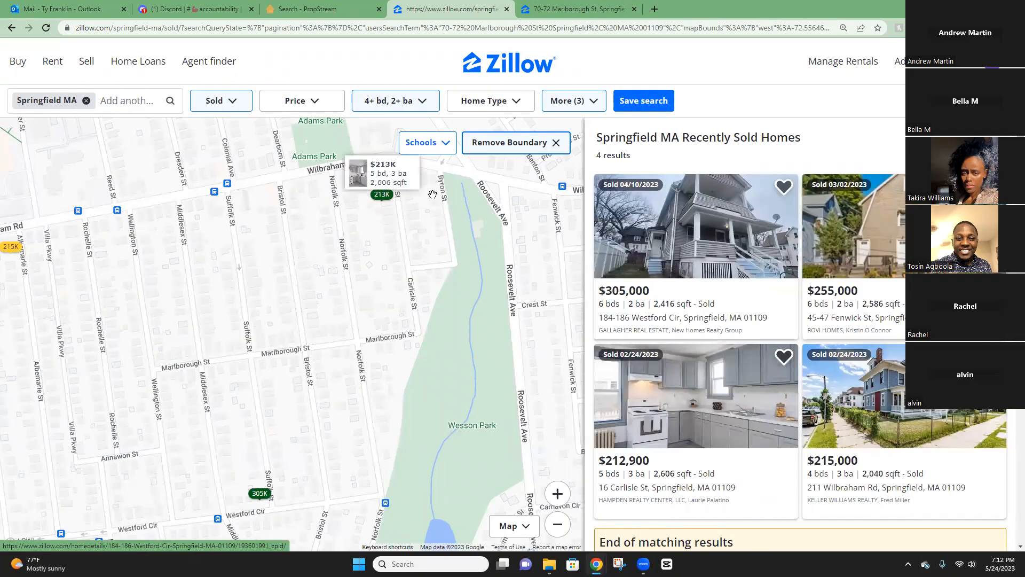
scroll(688, 427, "down", 5)
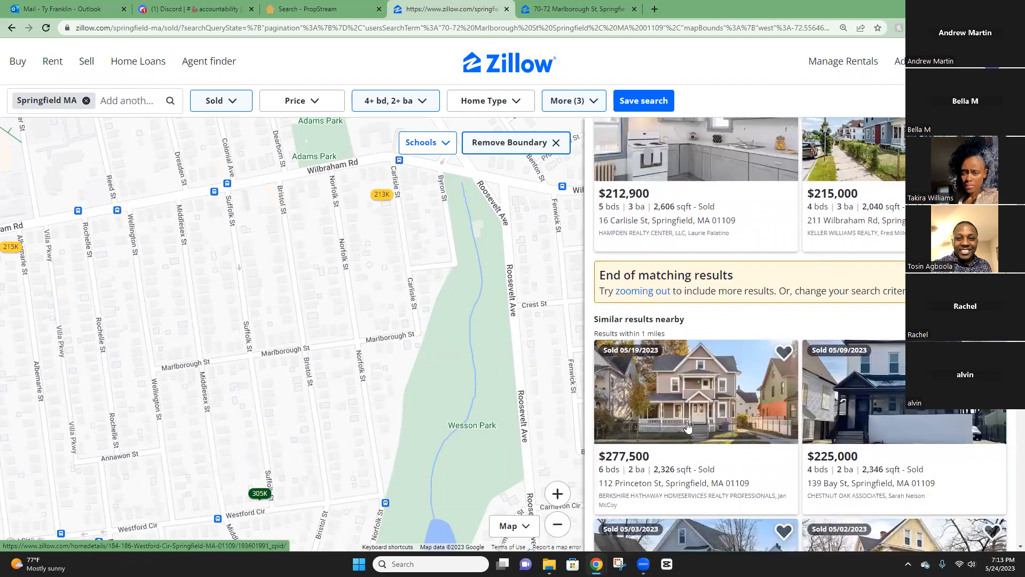
right_click(690, 378)
left_click(726, 190)
left_click(566, 9)
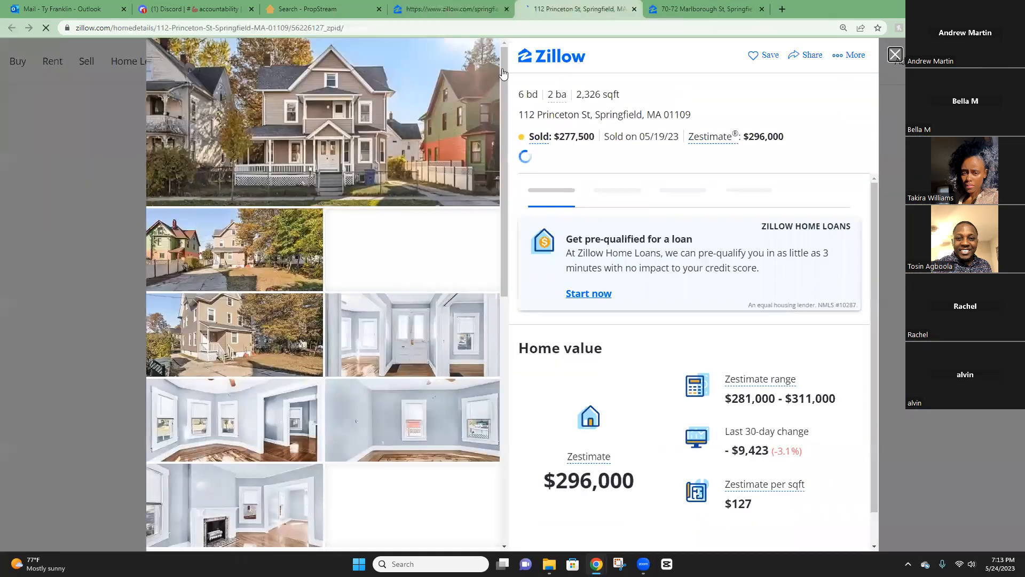
scroll(354, 208, "down", 2)
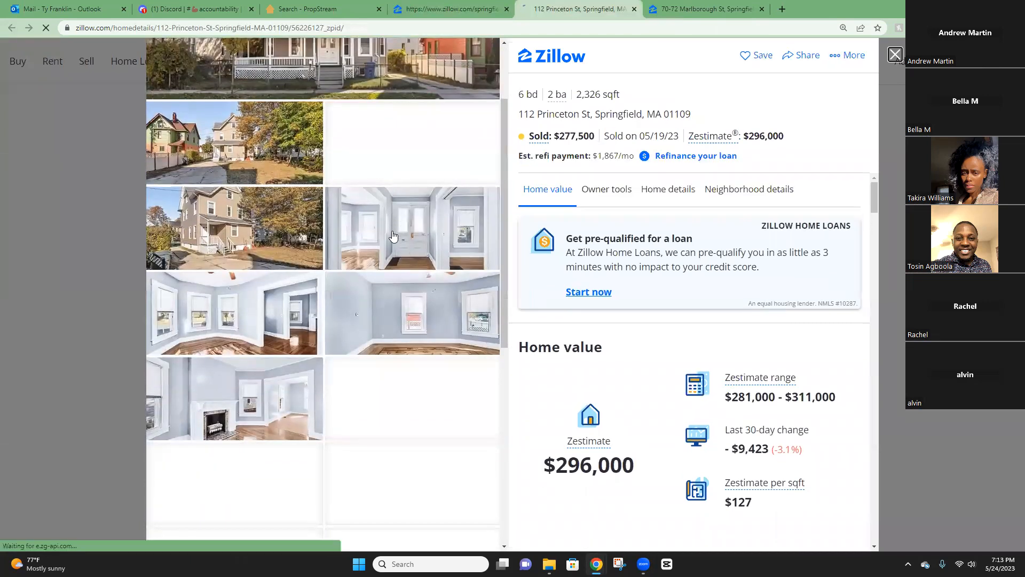
scroll(393, 235, "down", 2)
scroll(380, 219, "down", 5)
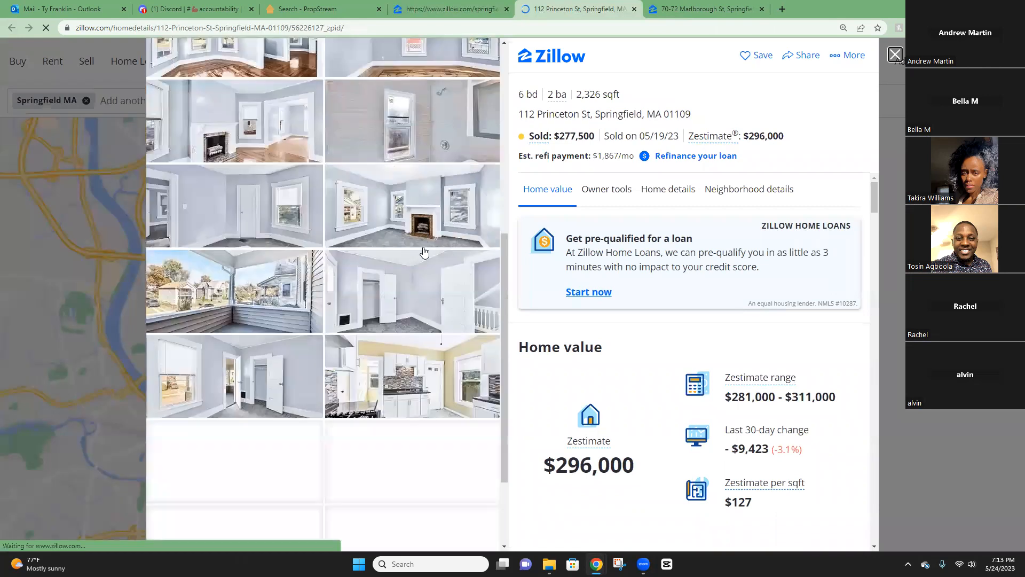
scroll(379, 294, "down", 1)
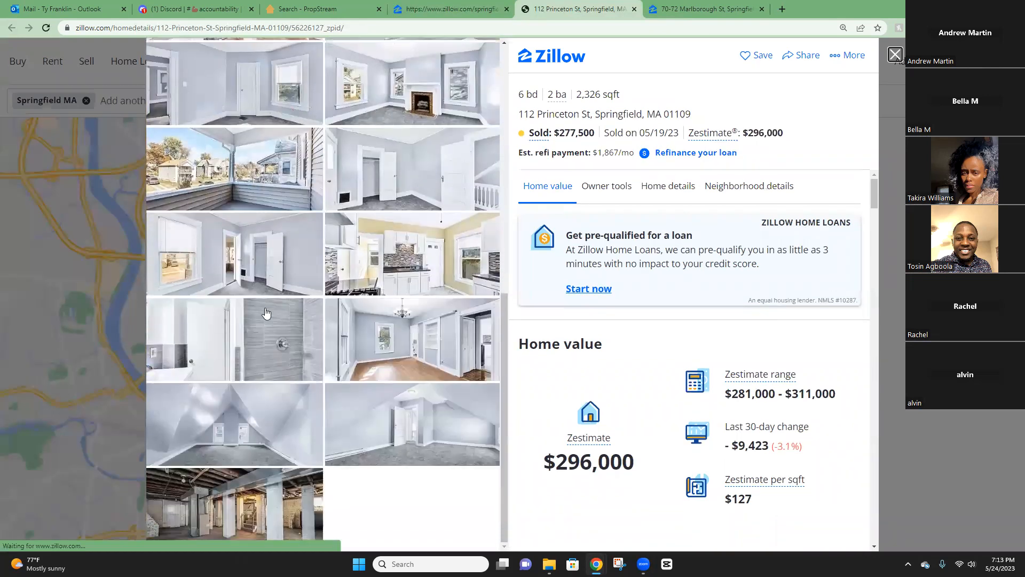
scroll(668, 230, "down", 15)
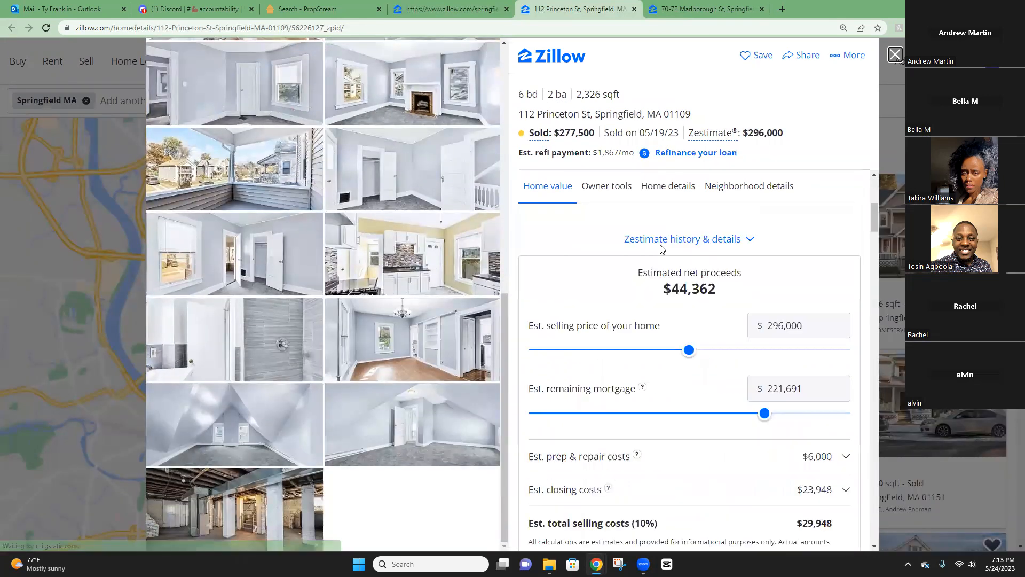
scroll(660, 243, "down", 12)
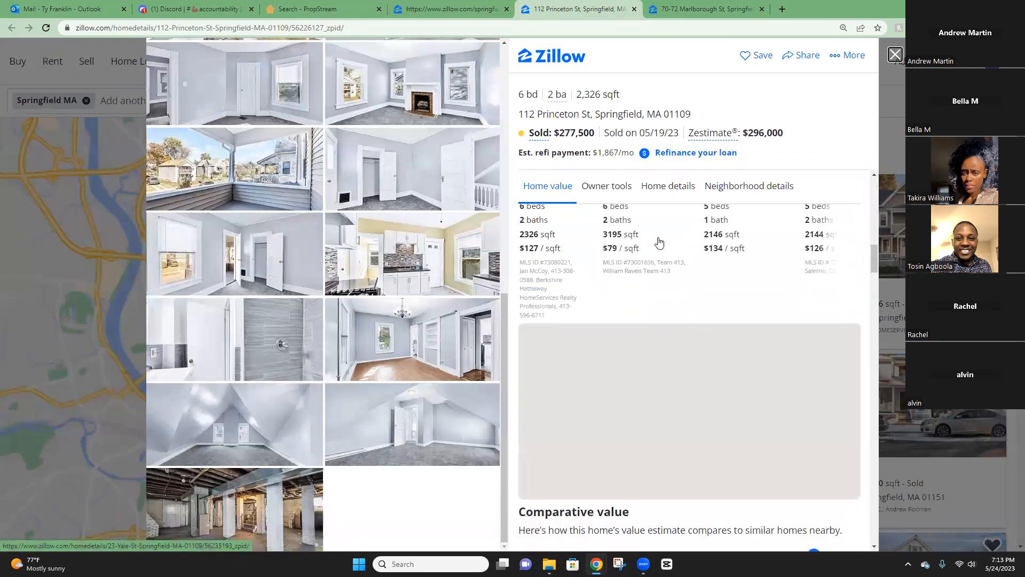
scroll(660, 243, "down", 6)
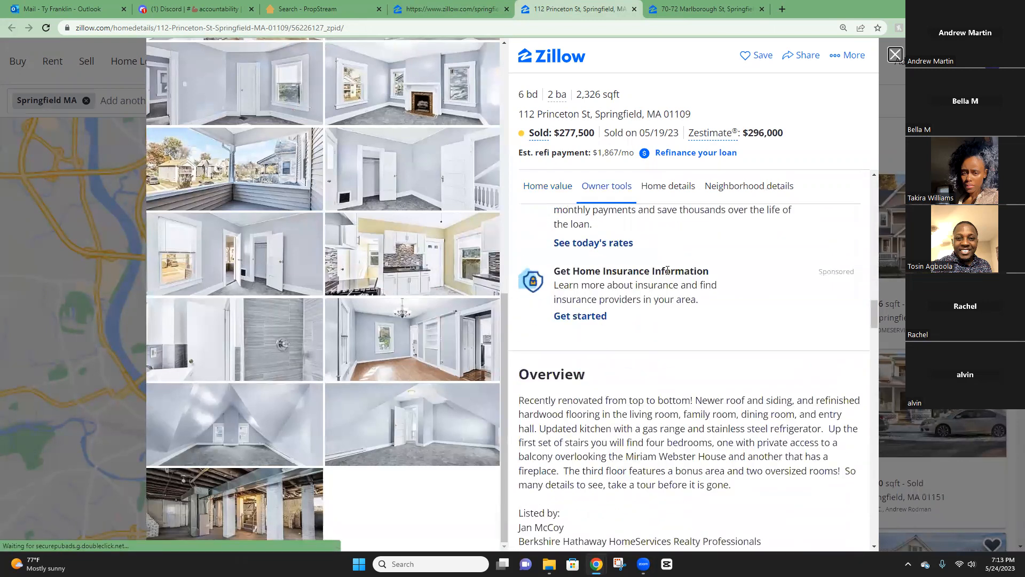
left_click_drag(560, 303, 739, 356)
left_click(739, 357)
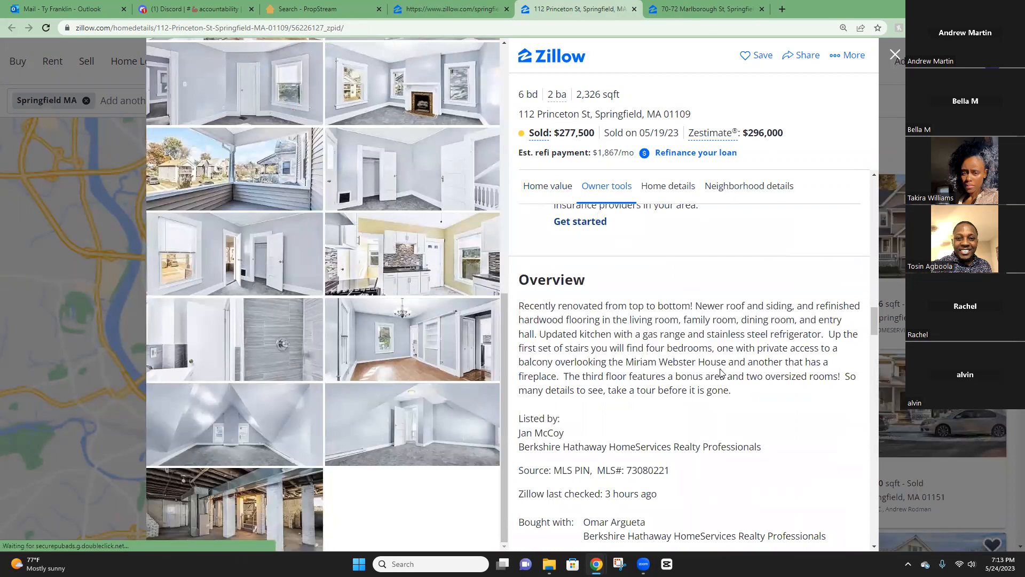
Expand the price history and review the earlier $130,000 sale beside the $277,500 sale.
scroll(720, 372, "down", 5)
scroll(674, 419, "down", 3)
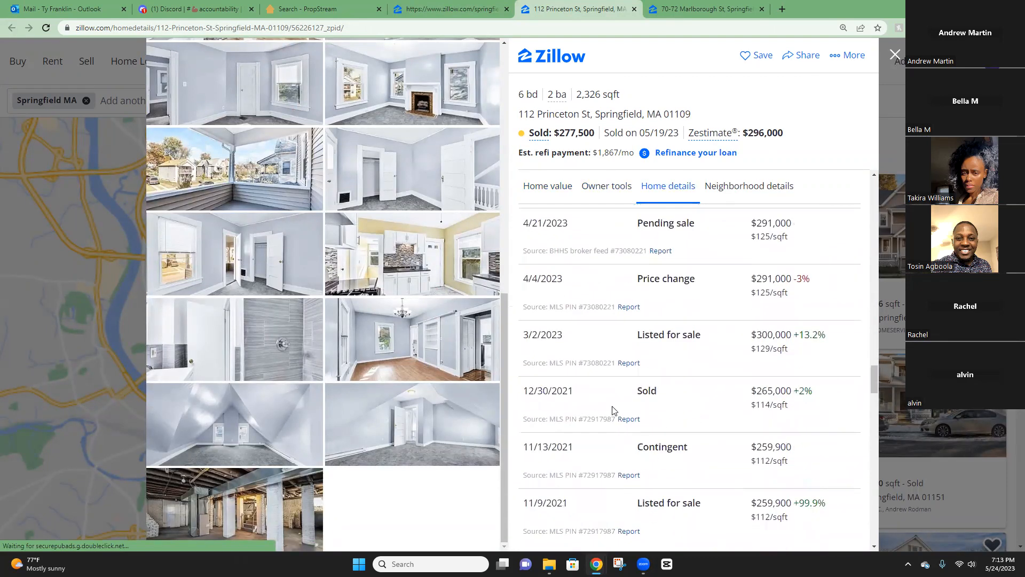
scroll(601, 405, "down", 3)
left_click(575, 402)
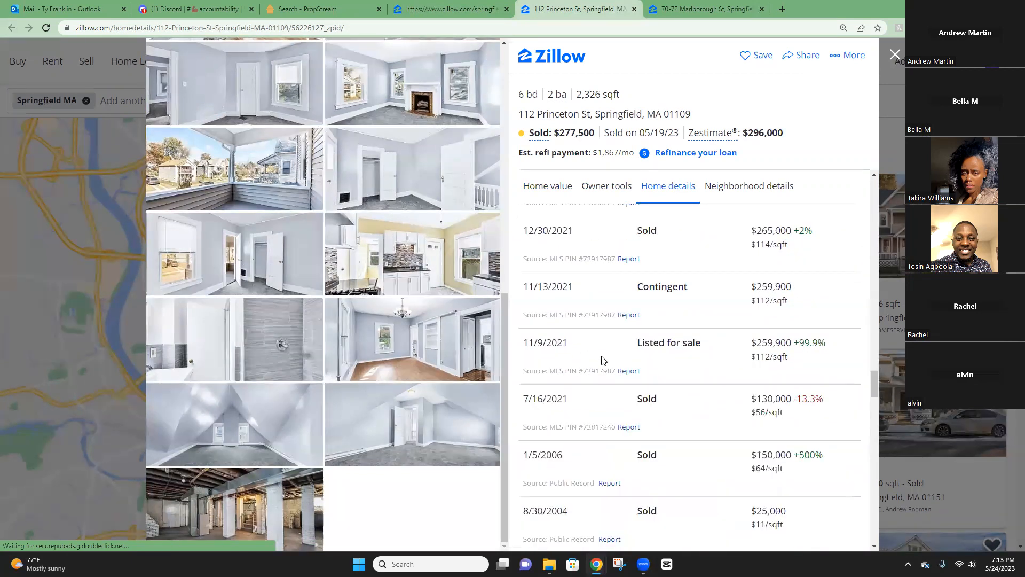
scroll(578, 380, "down", 4)
scroll(629, 368, "up", 3)
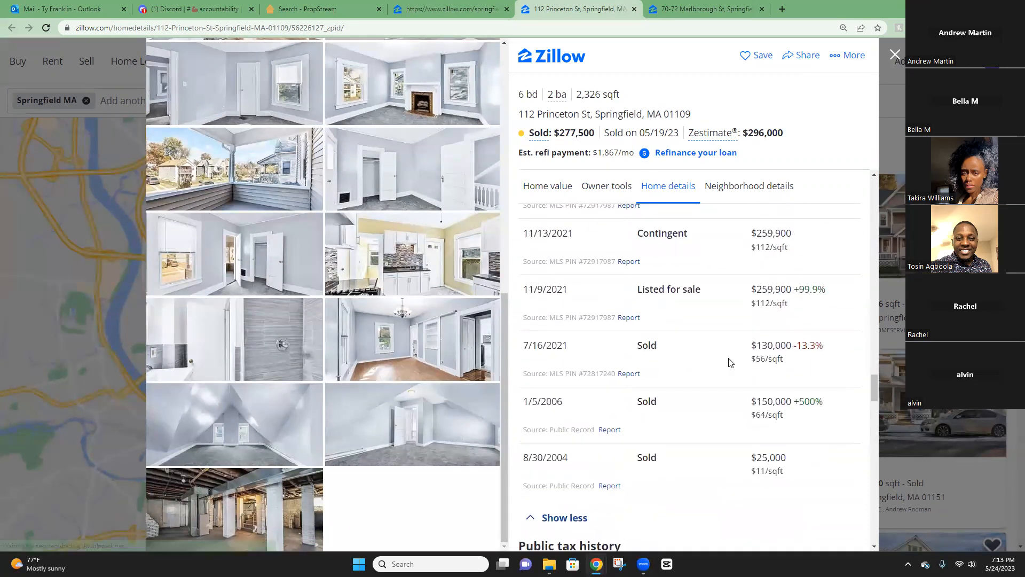
left_click_drag(746, 403, 802, 400)
left_click(739, 404)
scroll(737, 358, "up", 2)
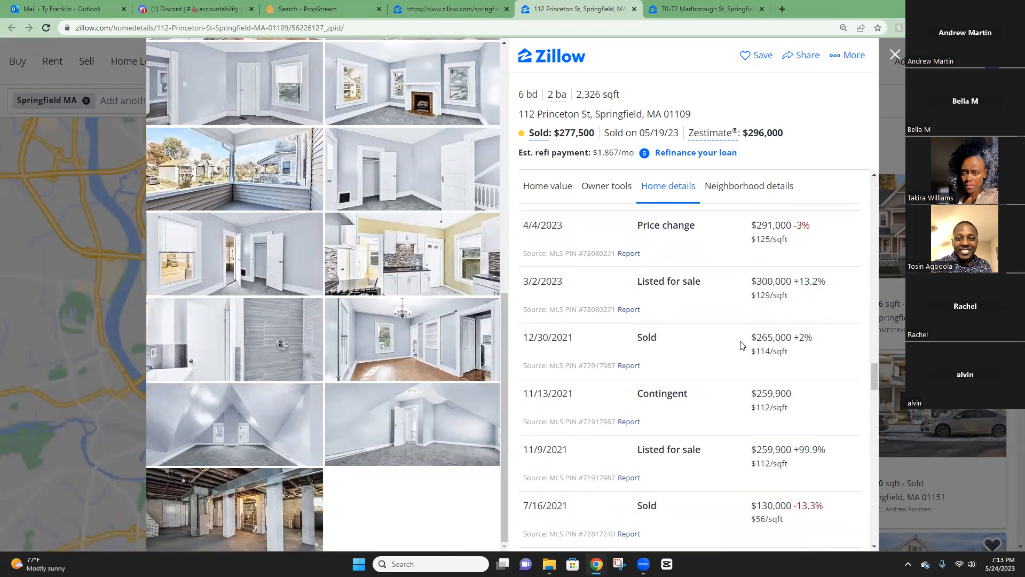
scroll(749, 369, "down", 1)
scroll(748, 362, "up", 8)
scroll(742, 347, "up", 10)
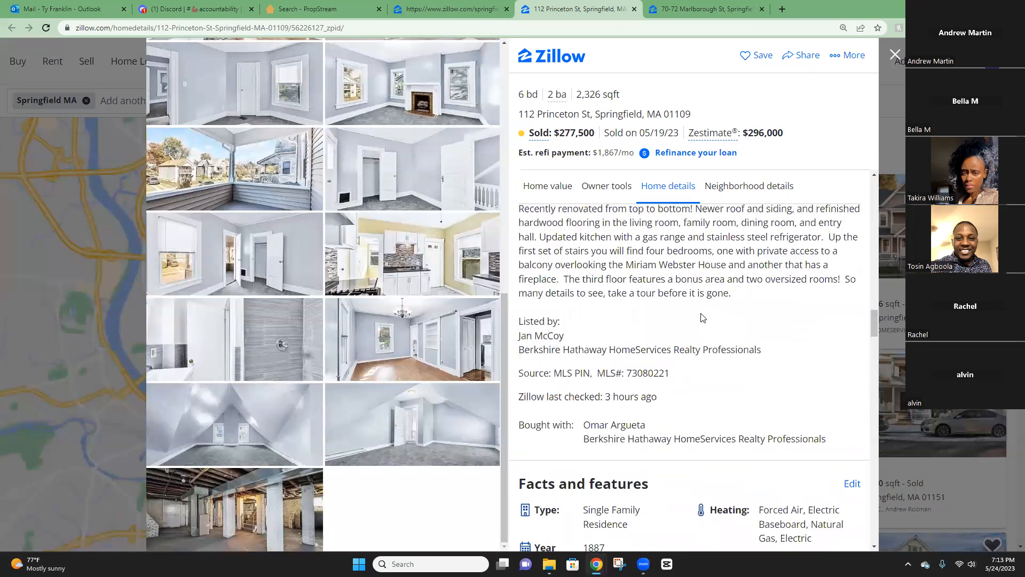
scroll(706, 326, "down", 3)
scroll(683, 267, "up", 5)
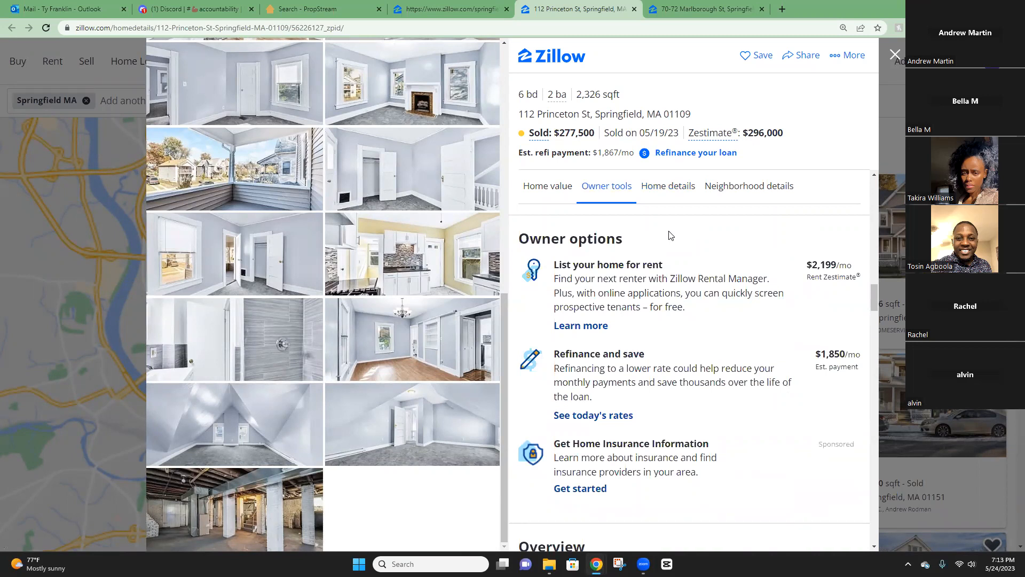
left_click(467, 10)
scroll(797, 291, "down", 1)
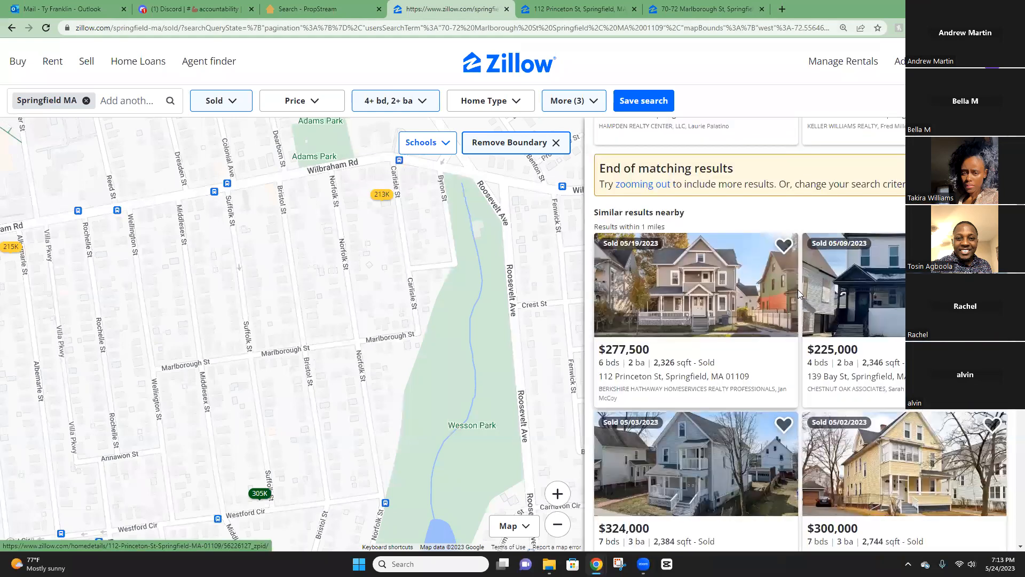
scroll(790, 277, "down", 2)
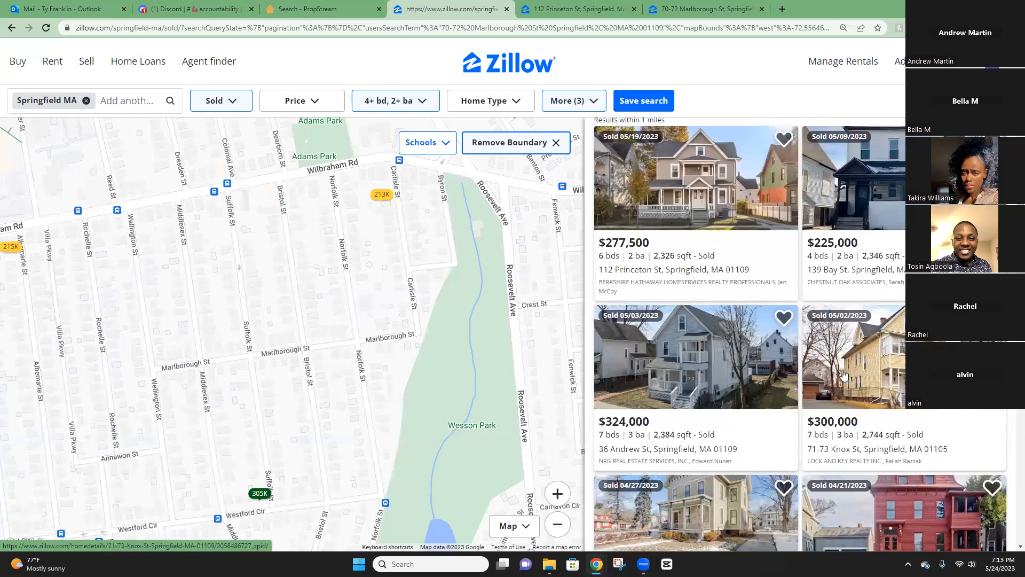
scroll(835, 353, "down", 2)
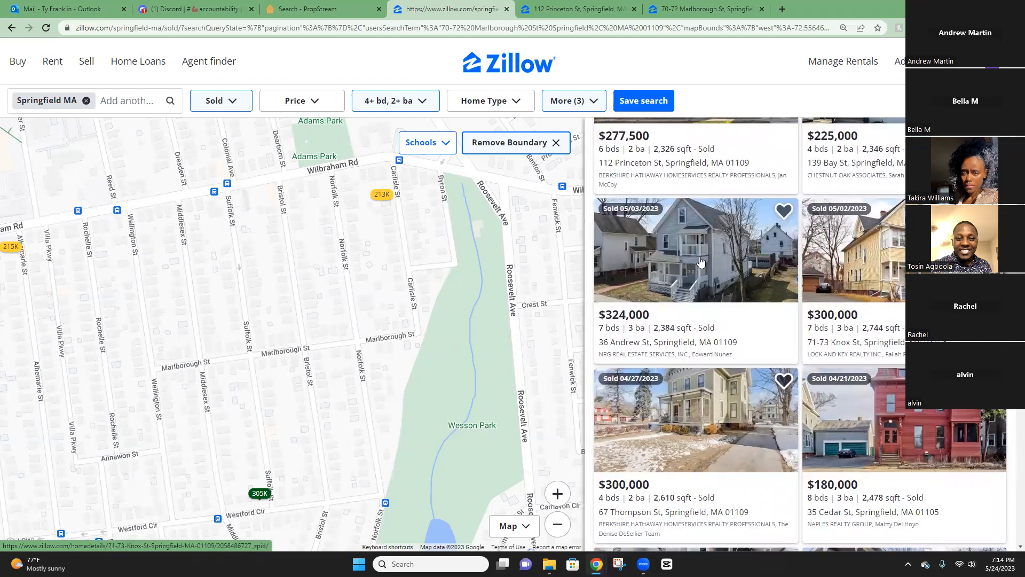
right_click(720, 250)
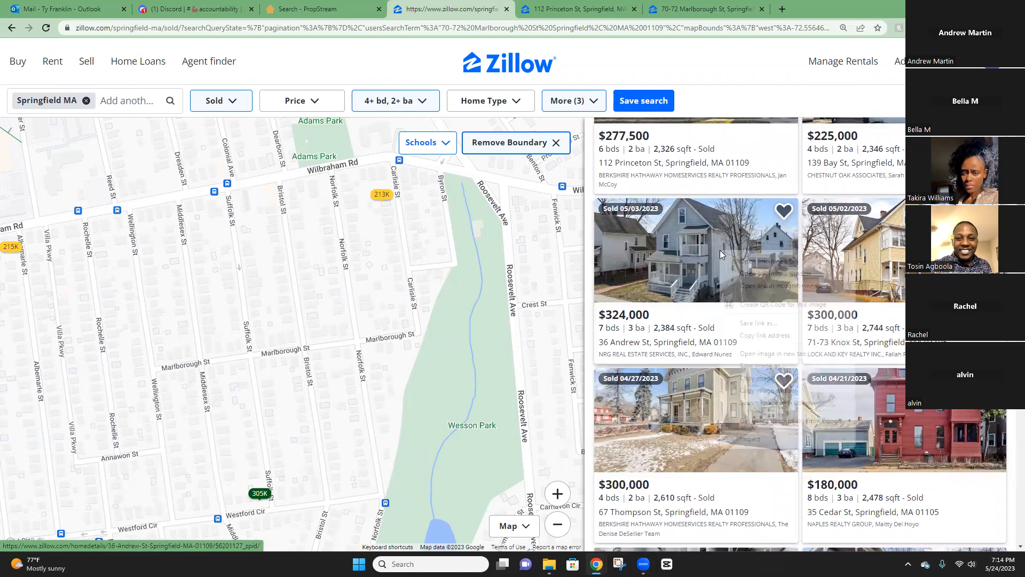
left_click(654, 258)
left_click_drag(654, 257, 644, 307)
right_click(709, 267)
left_click(753, 276)
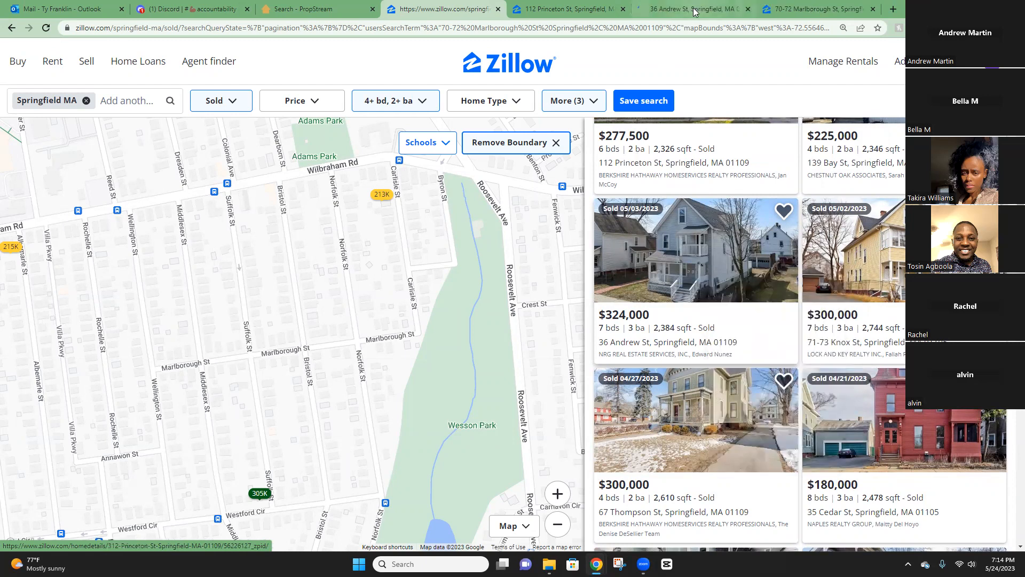
left_click(694, 11)
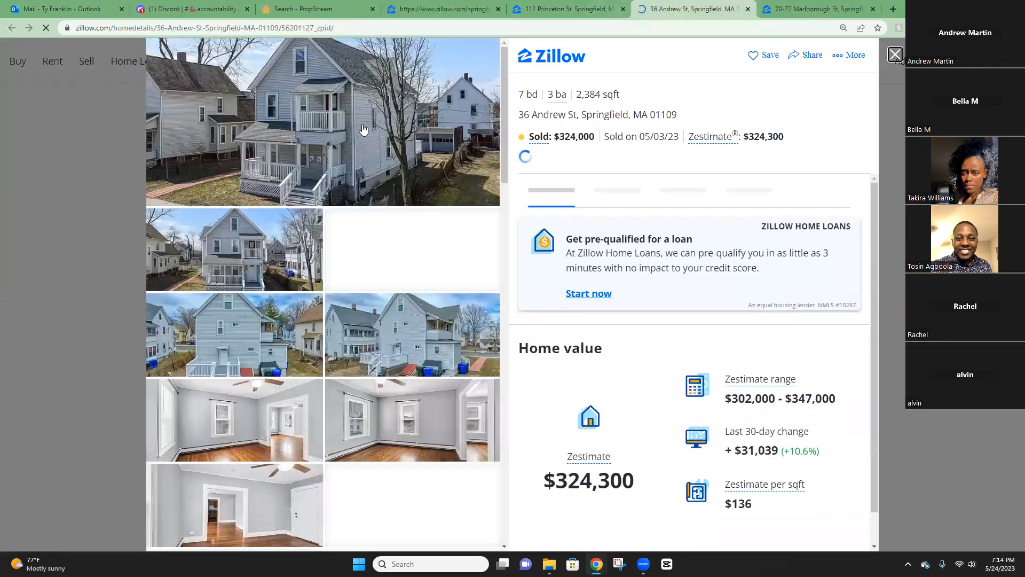
scroll(289, 291, "down", 5)
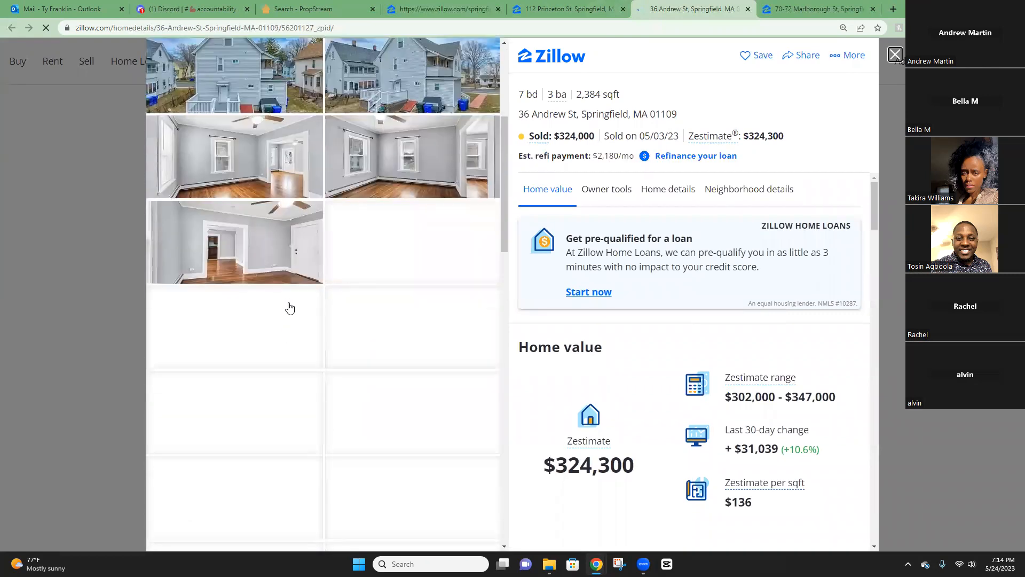
scroll(286, 259, "down", 2)
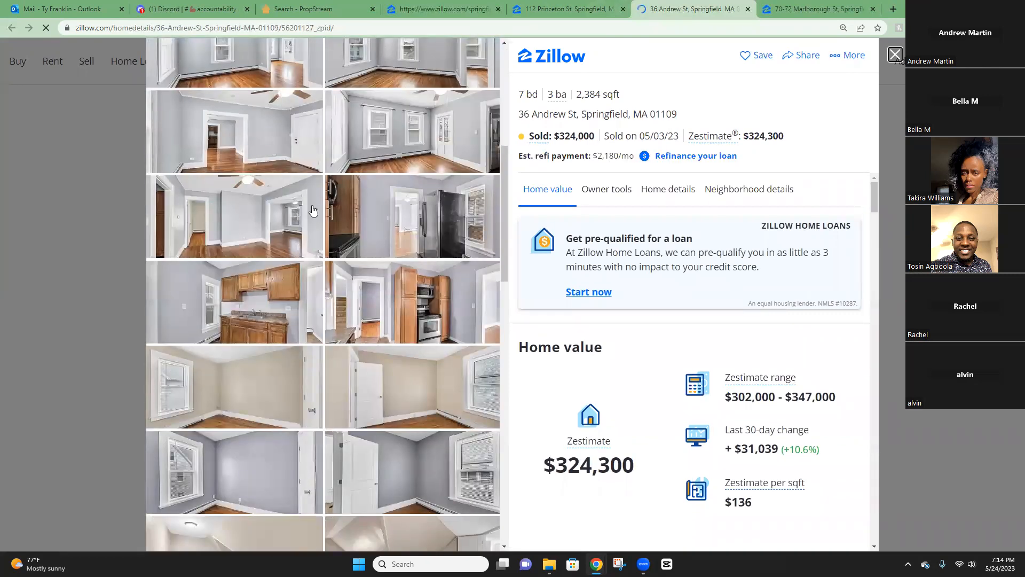
scroll(324, 219, "down", 7)
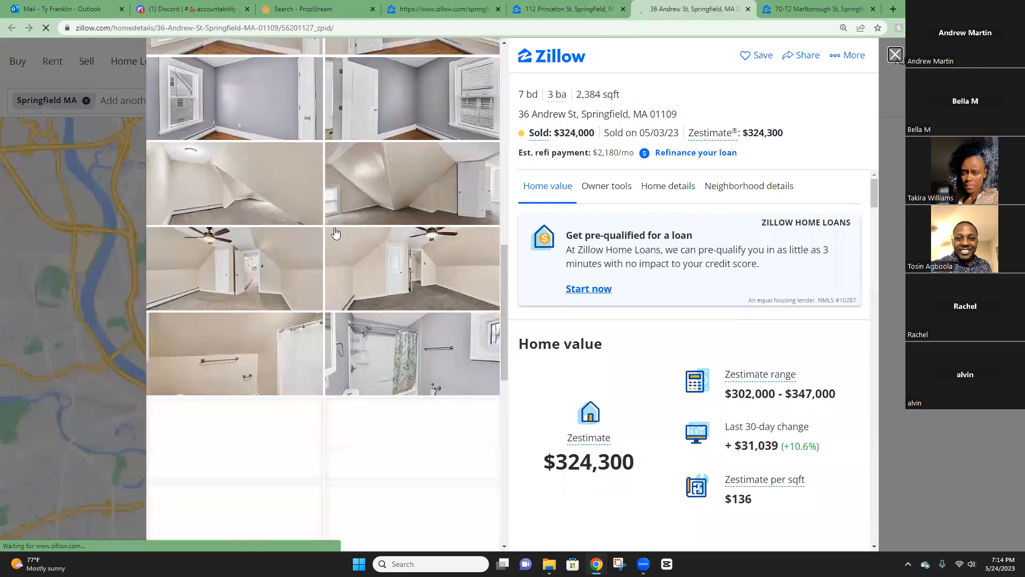
scroll(337, 251, "down", 4)
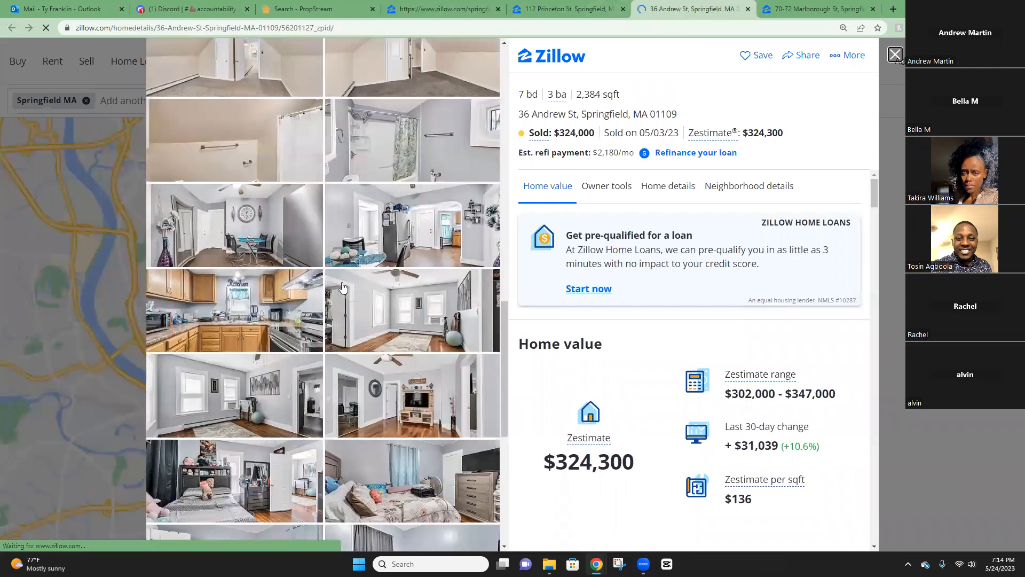
scroll(343, 288, "down", 7)
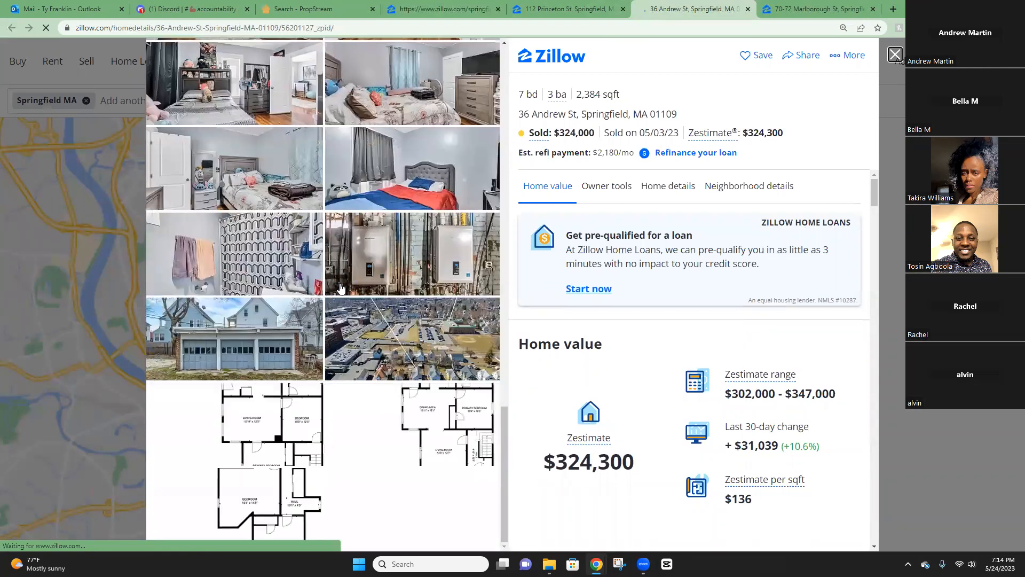
scroll(341, 289, "up", 15)
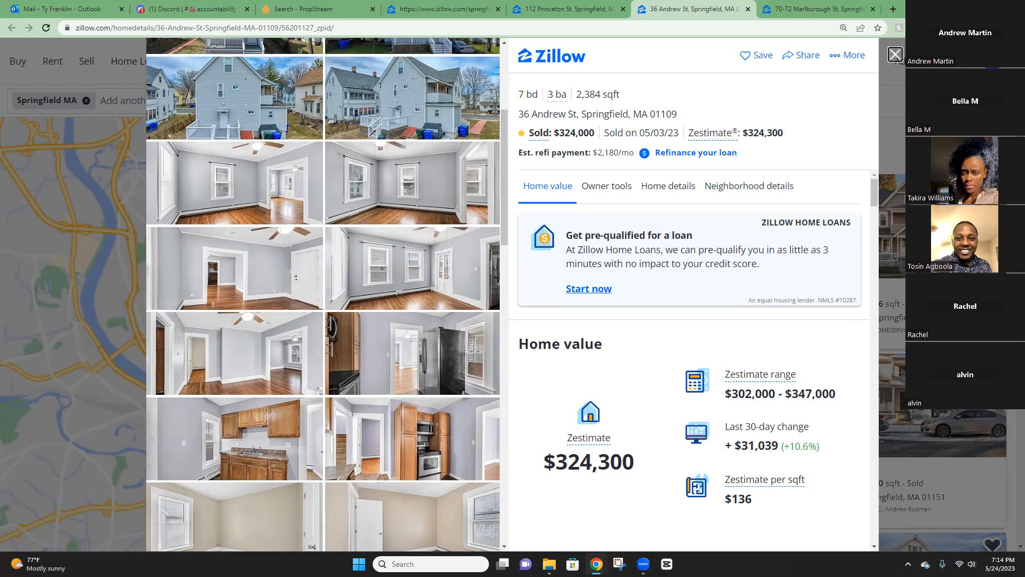
left_click(456, 14)
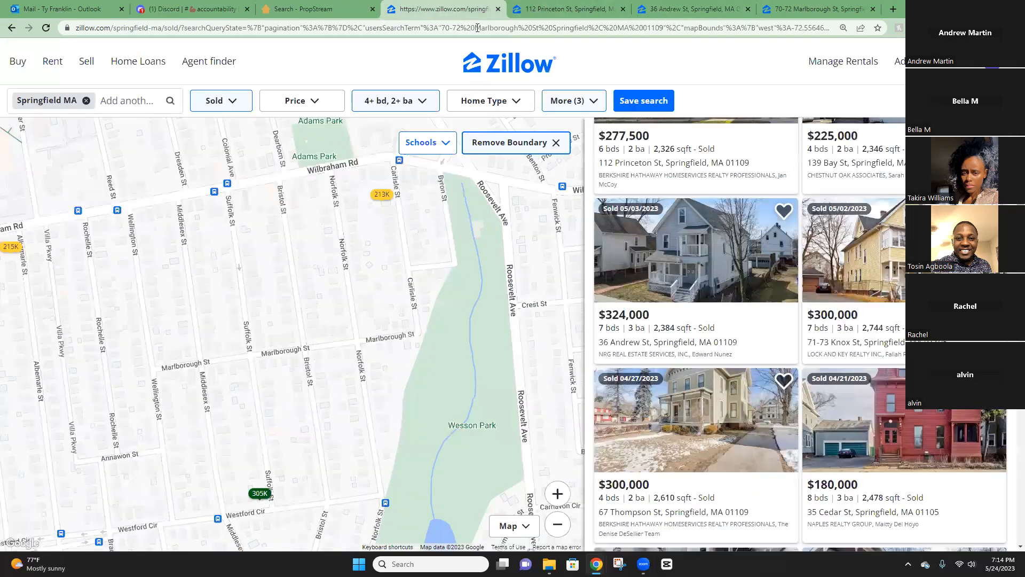
right_click(902, 266)
left_click(828, 263)
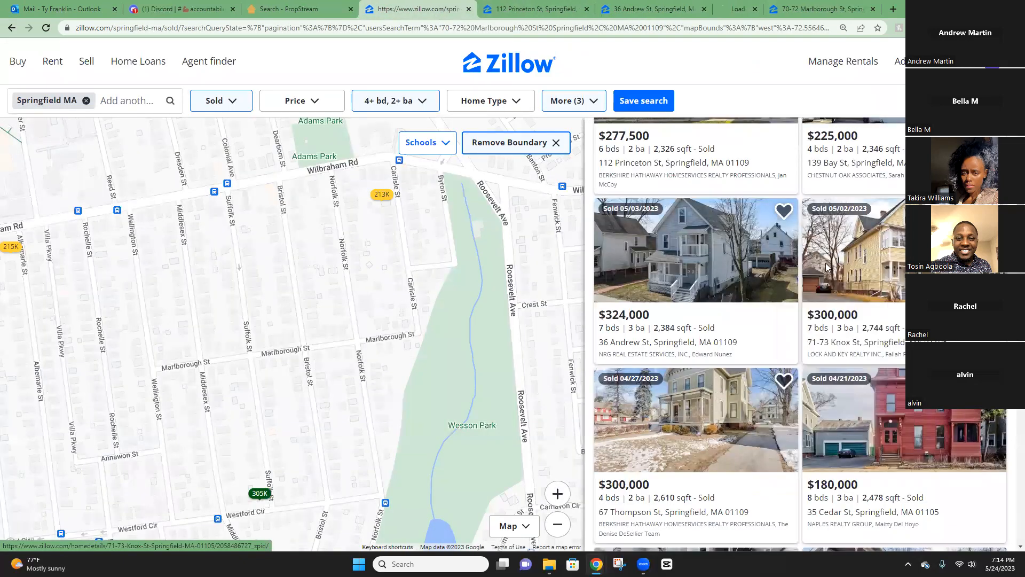
left_click(715, 9)
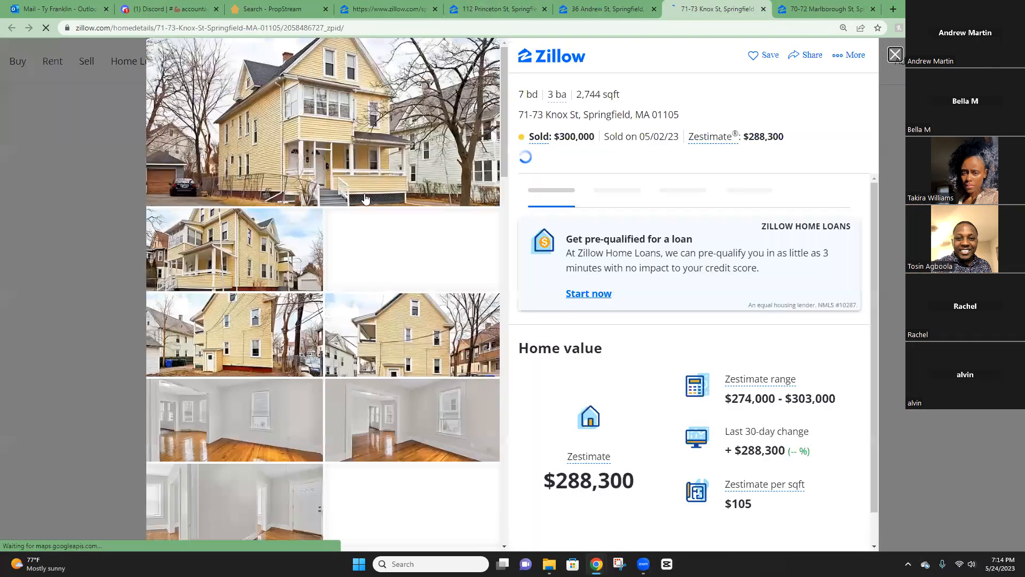
scroll(371, 224, "down", 3)
scroll(375, 242, "down", 8)
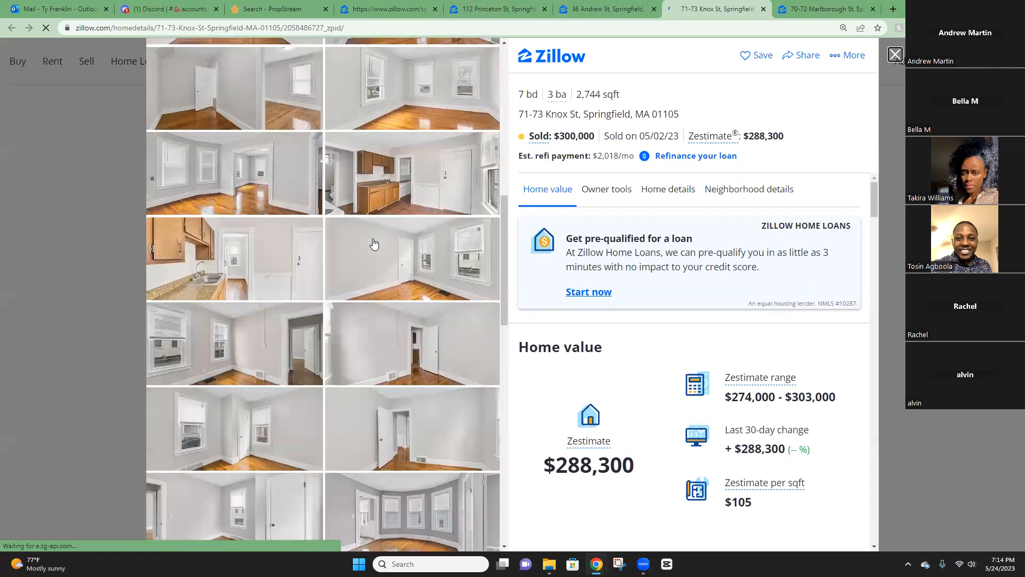
scroll(374, 243, "down", 6)
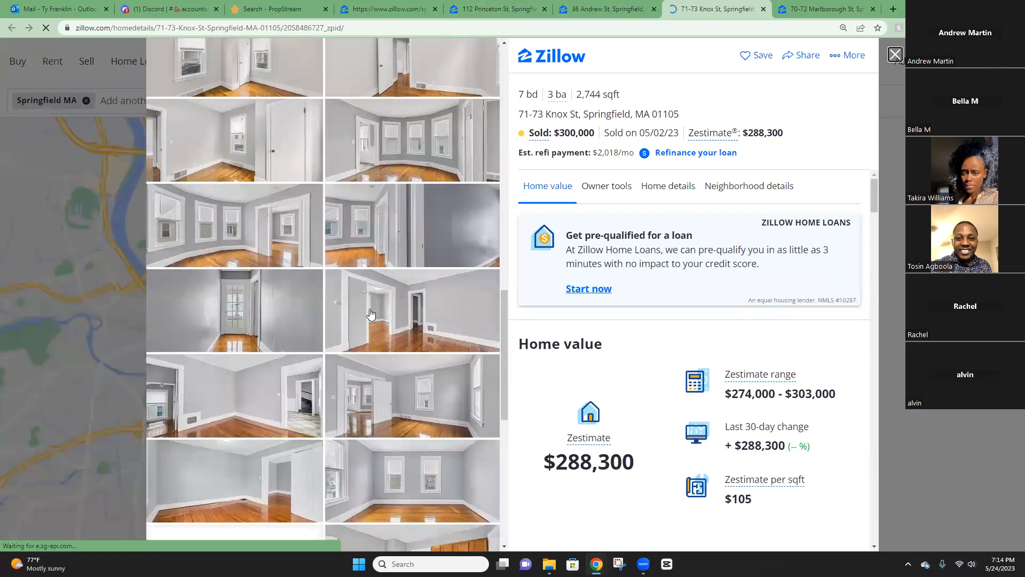
scroll(348, 336, "up", 8)
scroll(348, 310, "up", 10)
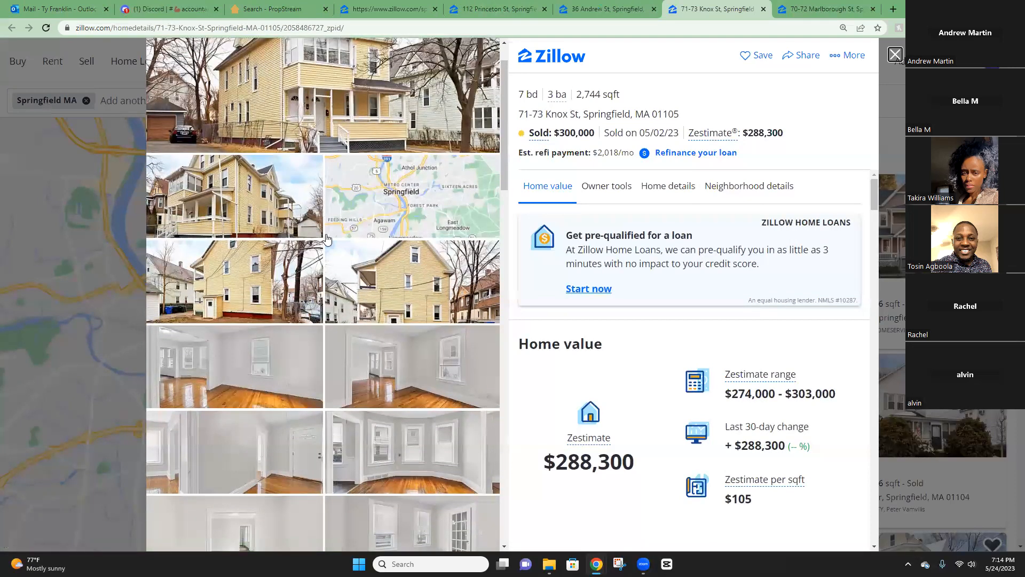
scroll(315, 238, "up", 1)
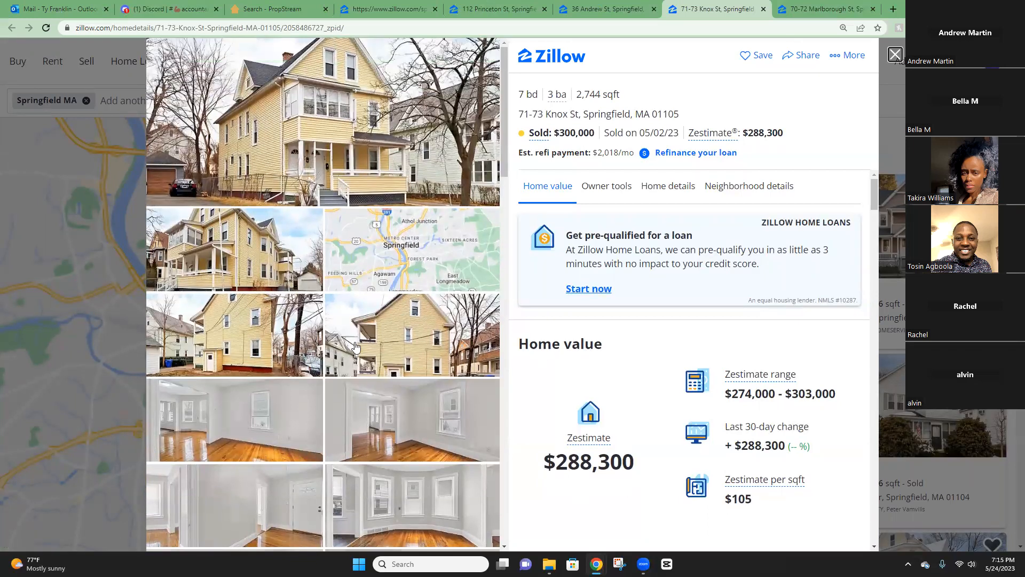
scroll(345, 339, "down", 8)
scroll(343, 338, "up", 9)
scroll(383, 293, "down", 6)
scroll(382, 293, "down", 10)
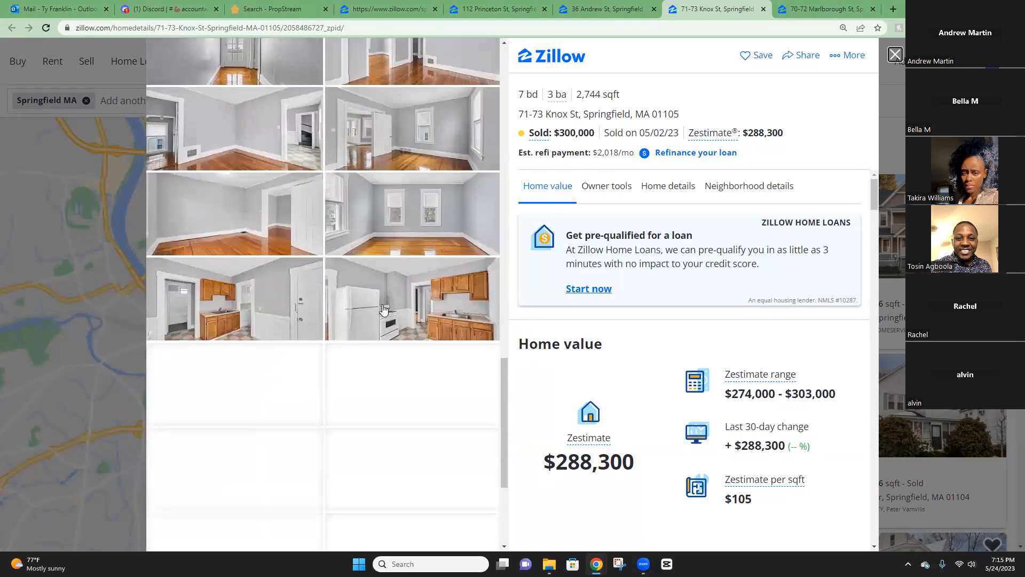
scroll(382, 315, "up", 6)
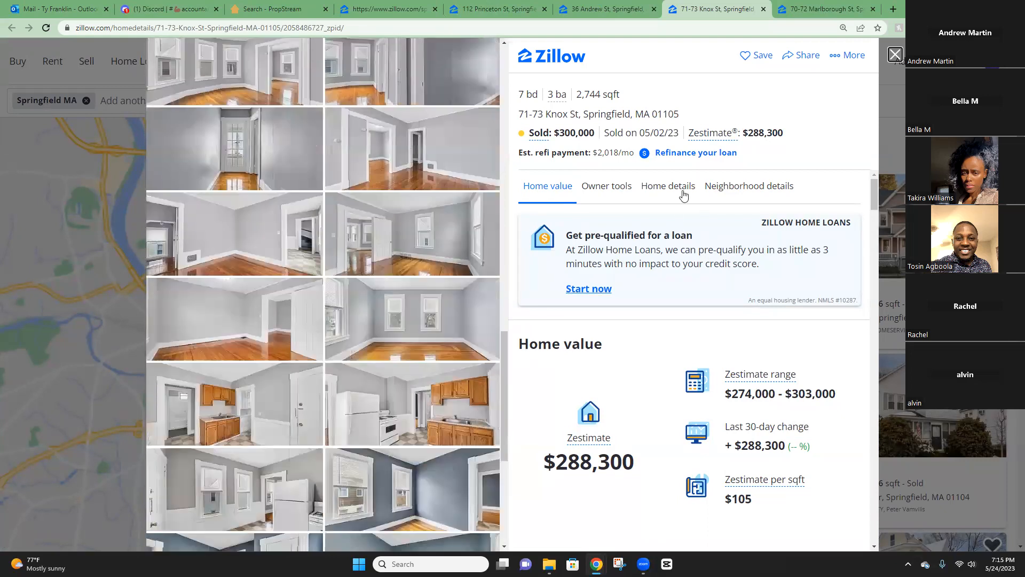
Show Knox St home details: 7 beds, 2,744 sq ft, sold $300,000 on 05/02/23.
left_click(671, 186)
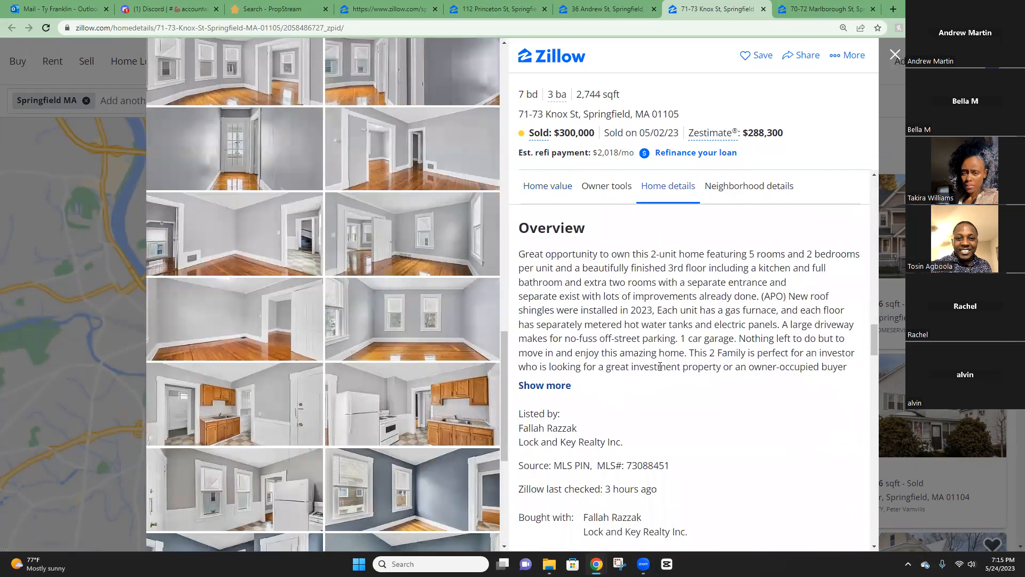
scroll(661, 367, "up", 3)
scroll(661, 366, "down", 3)
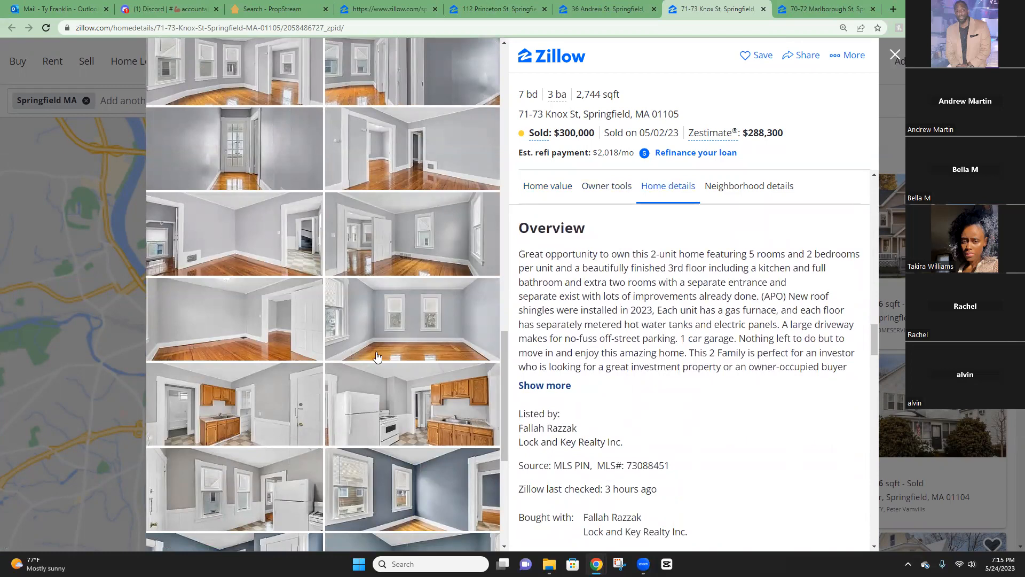
scroll(378, 356, "up", 10)
scroll(666, 349, "up", 5)
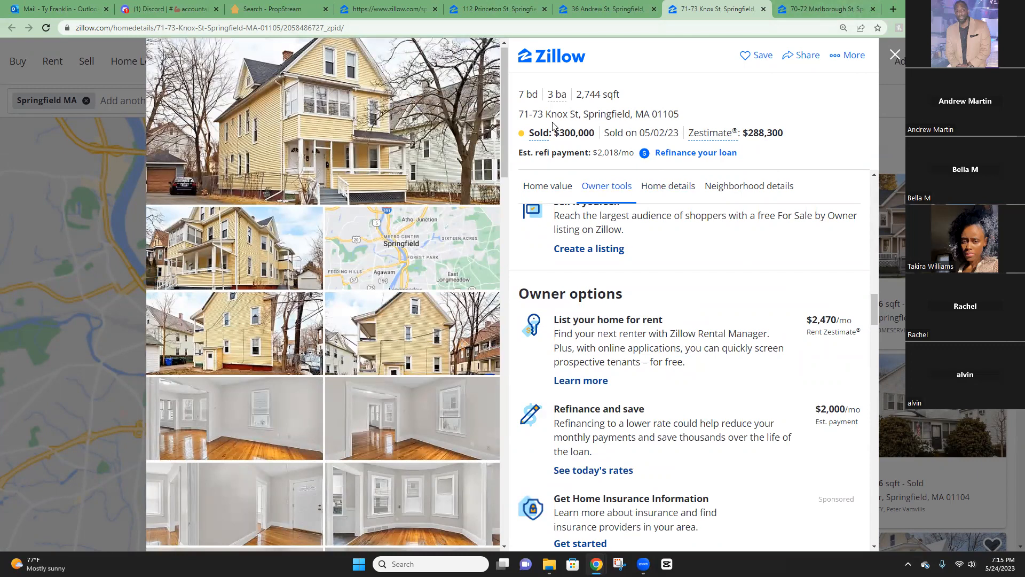
Return to the sold search and scroll down to the nearby sold comps below the matches.
left_click(390, 9)
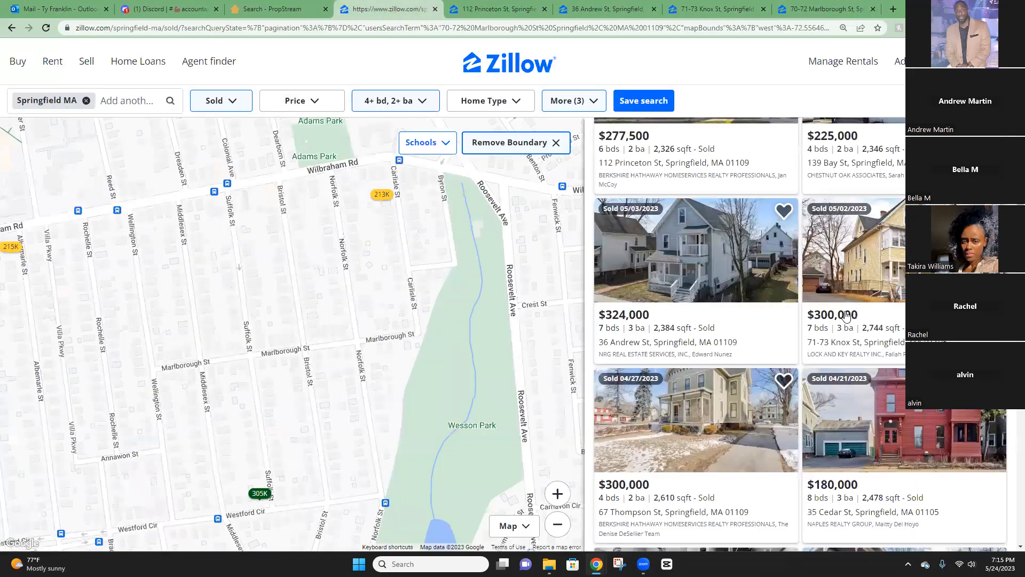
scroll(726, 435, "down", 3)
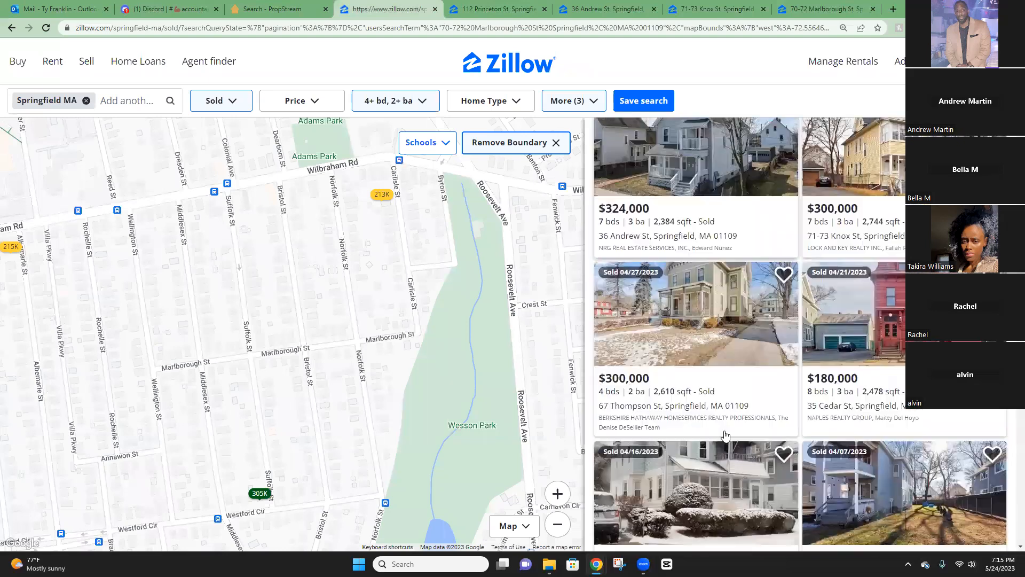
scroll(726, 435, "up", 5)
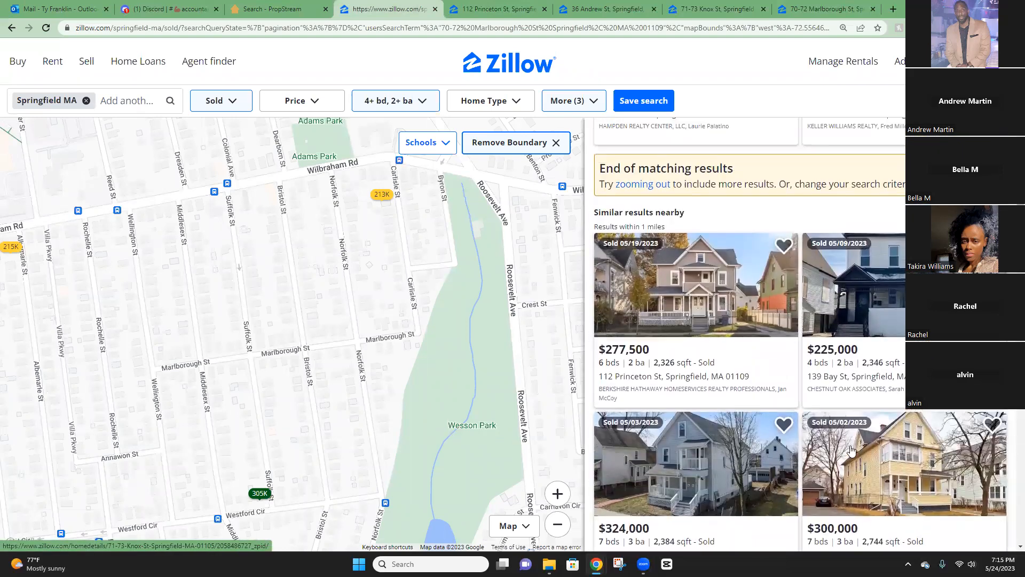
scroll(801, 465, "down", 1)
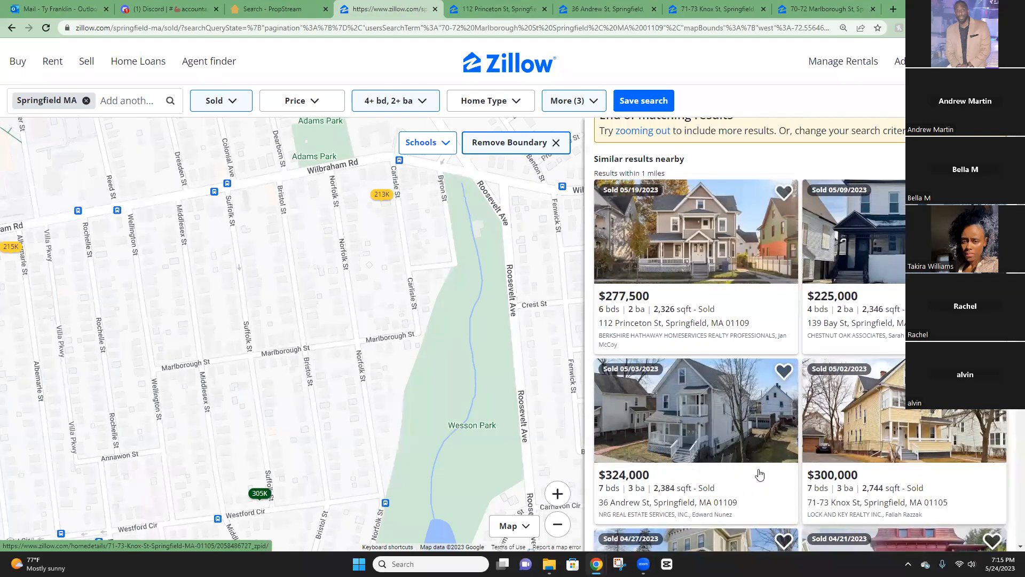
scroll(747, 433, "up", 4)
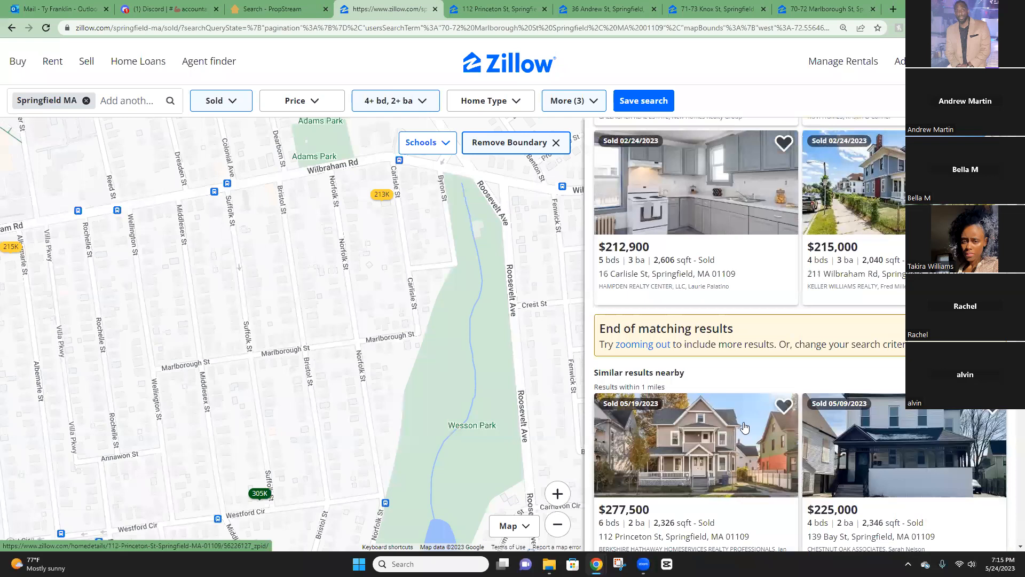
scroll(731, 432, "down", 3)
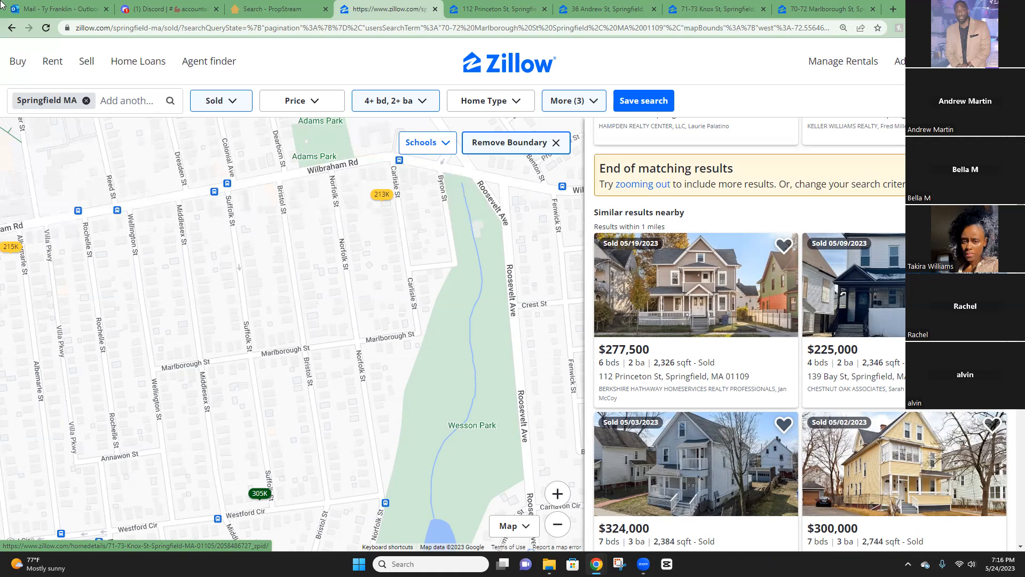
Check the Discord, Outlook and PropStream comparables tabs.
left_click(165, 9)
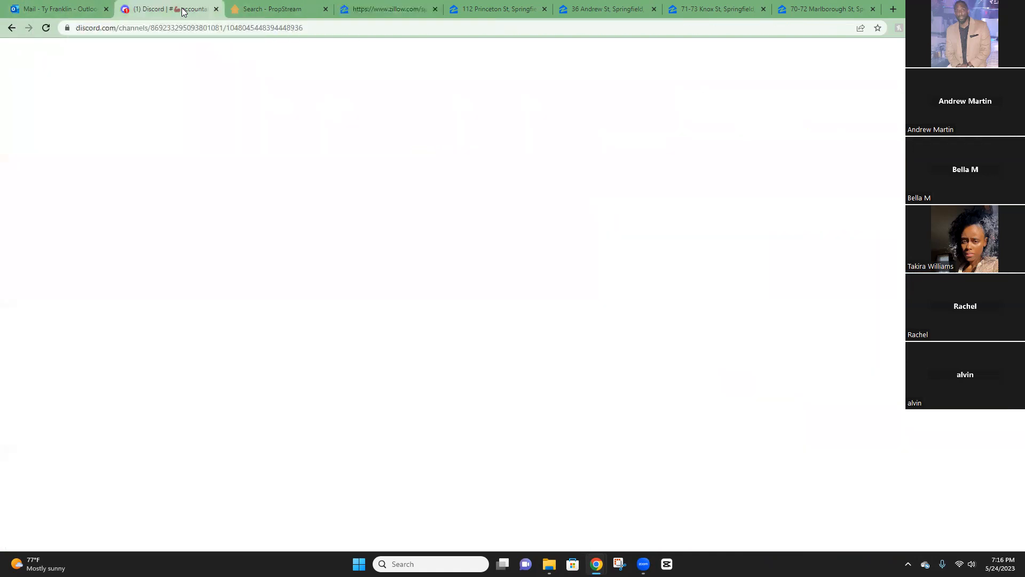
left_click(61, 7)
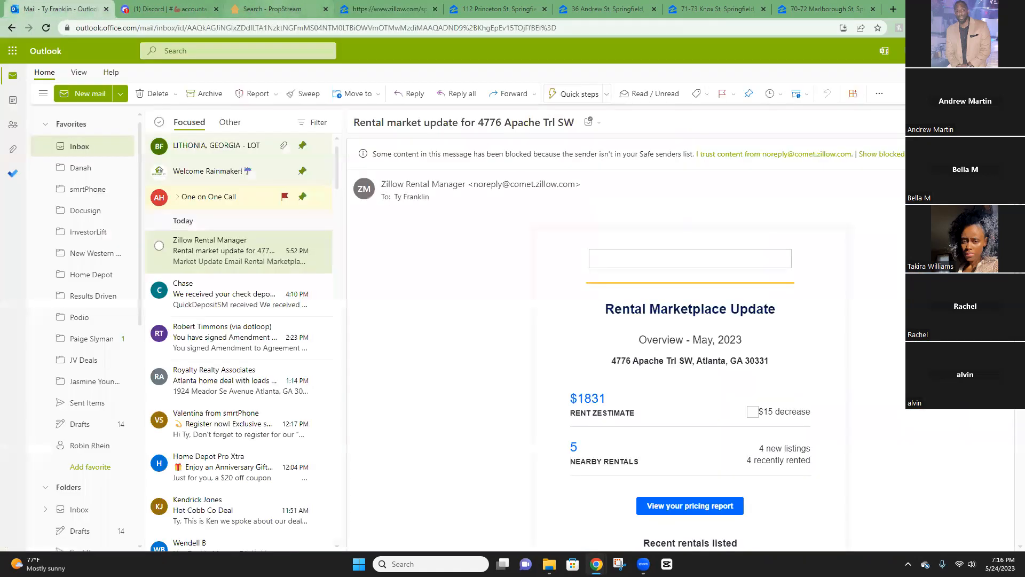
left_click(272, 8)
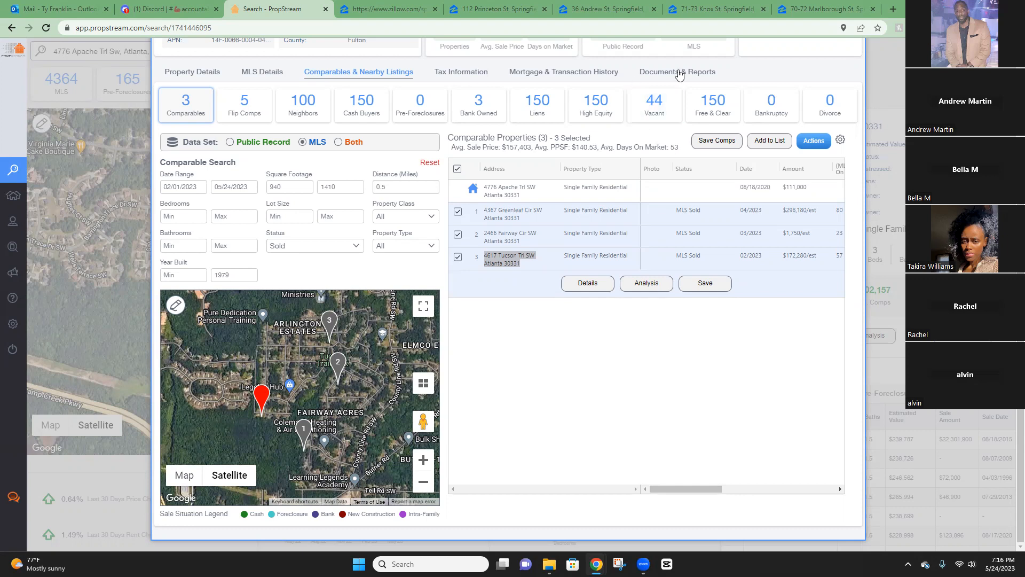
left_click(426, 16)
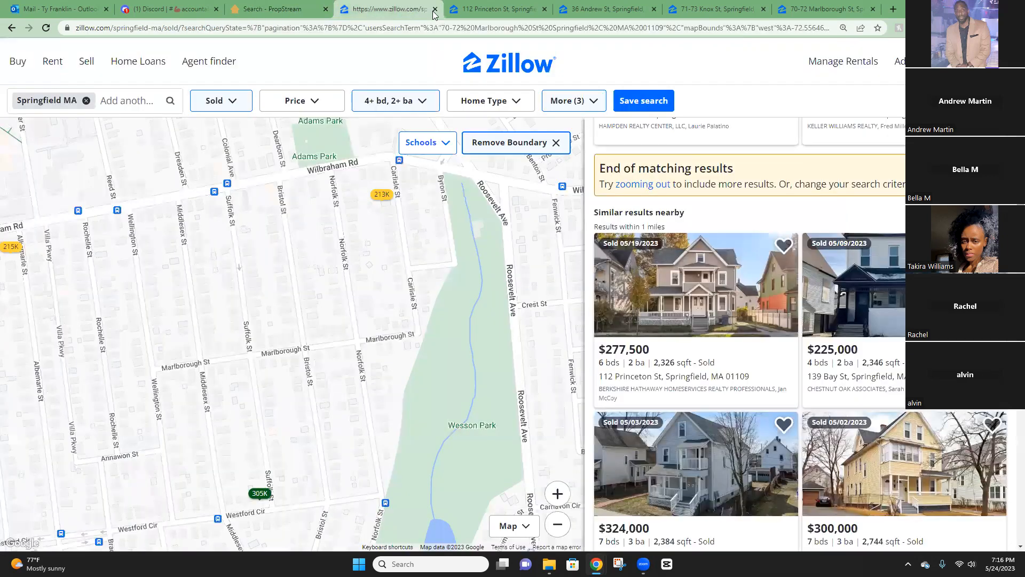
left_click(435, 9)
left_click(434, 11)
left_click(435, 10)
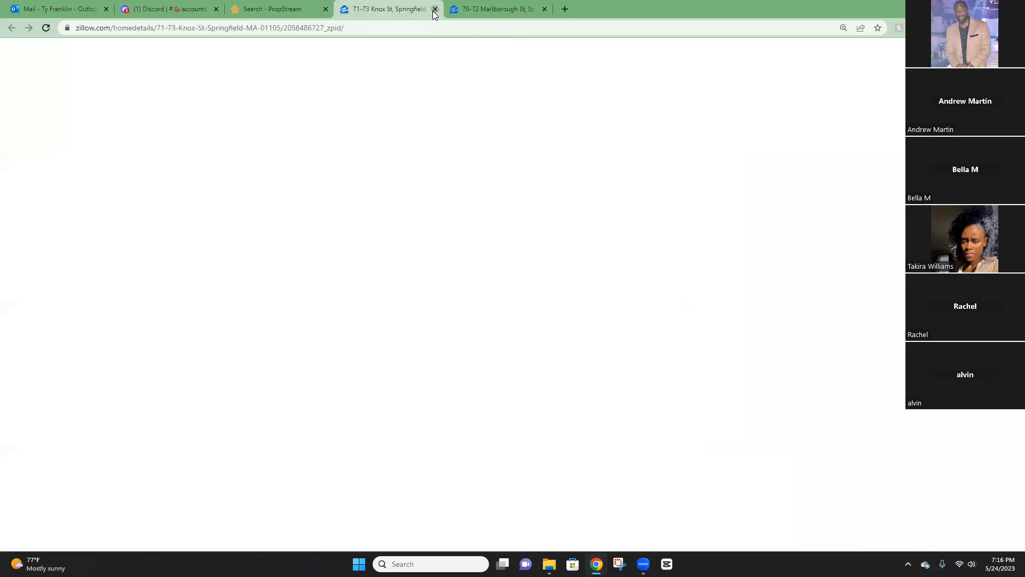
left_click(435, 9)
left_click(435, 10)
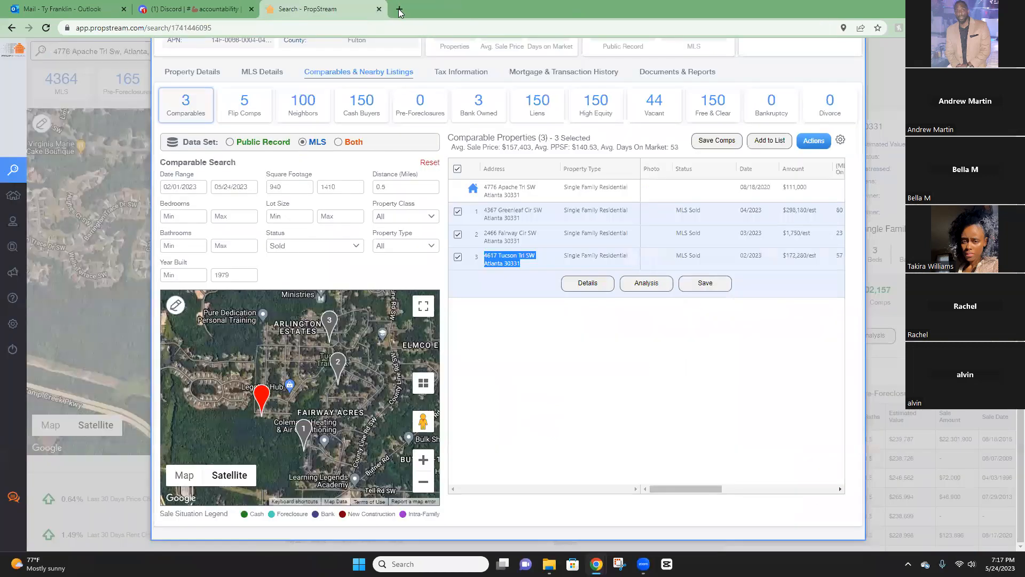
Open Zillow in a new tab, paste the subject address, and remove the Springfield MA chip.
left_click(399, 10)
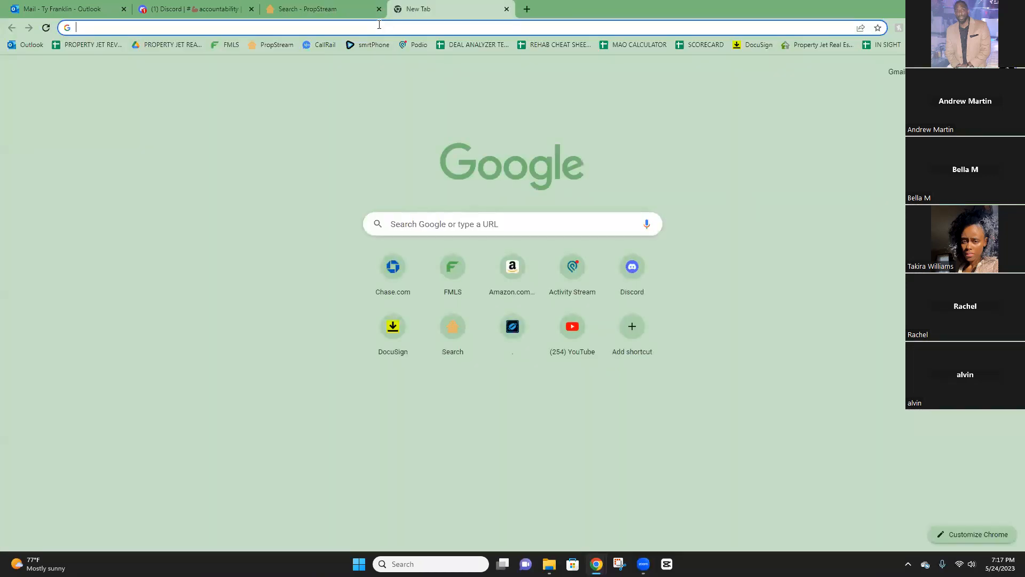
type("zillow.com")
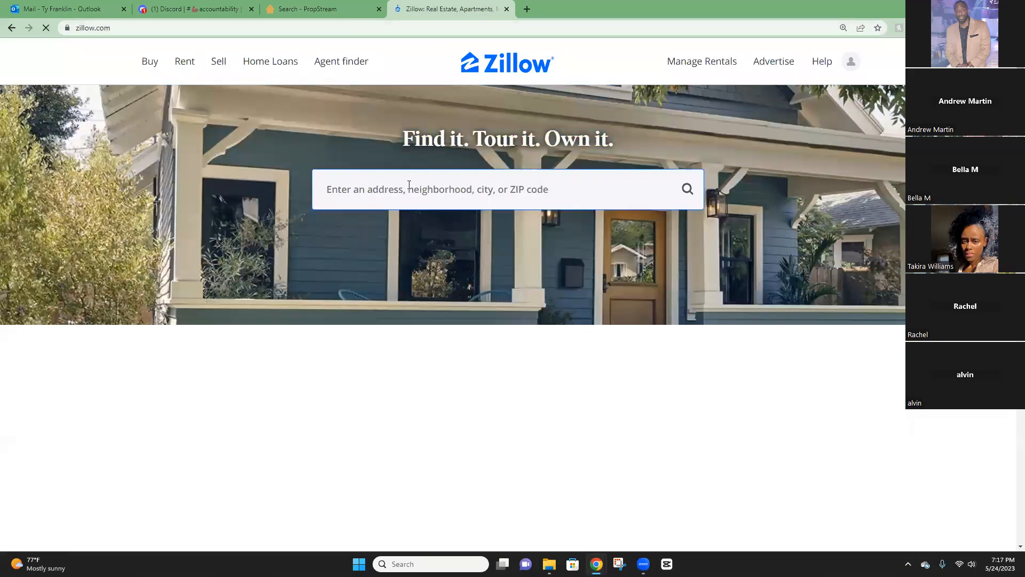
left_click(485, 191)
right_click(409, 188)
left_click(462, 271)
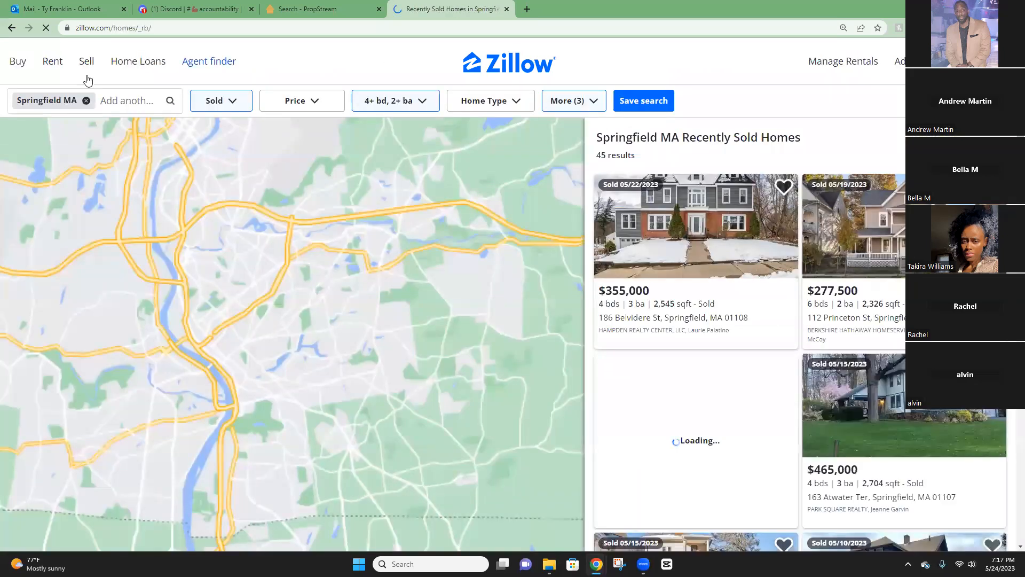
left_click(86, 101)
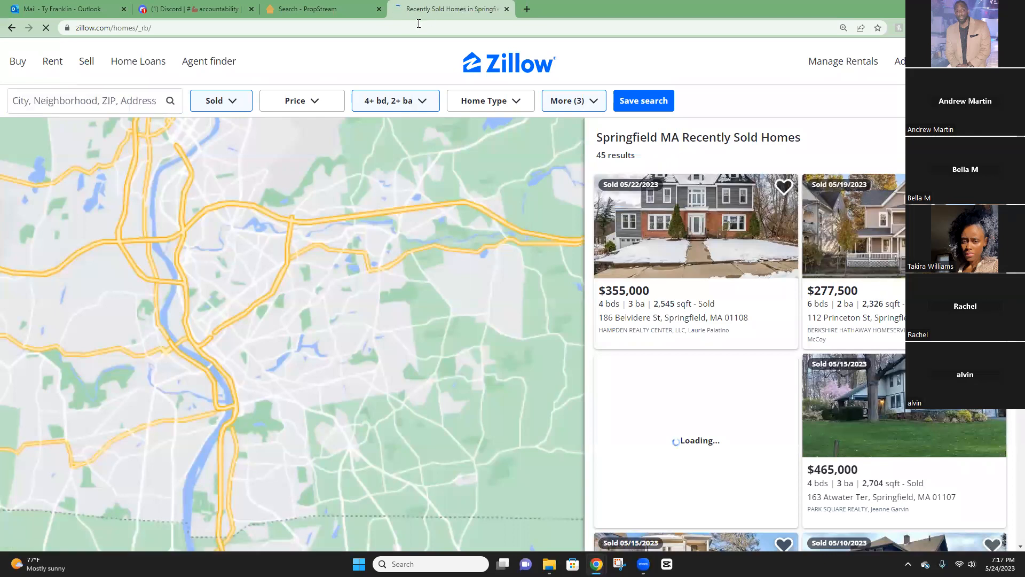
left_click(531, 12)
right_click(529, 27)
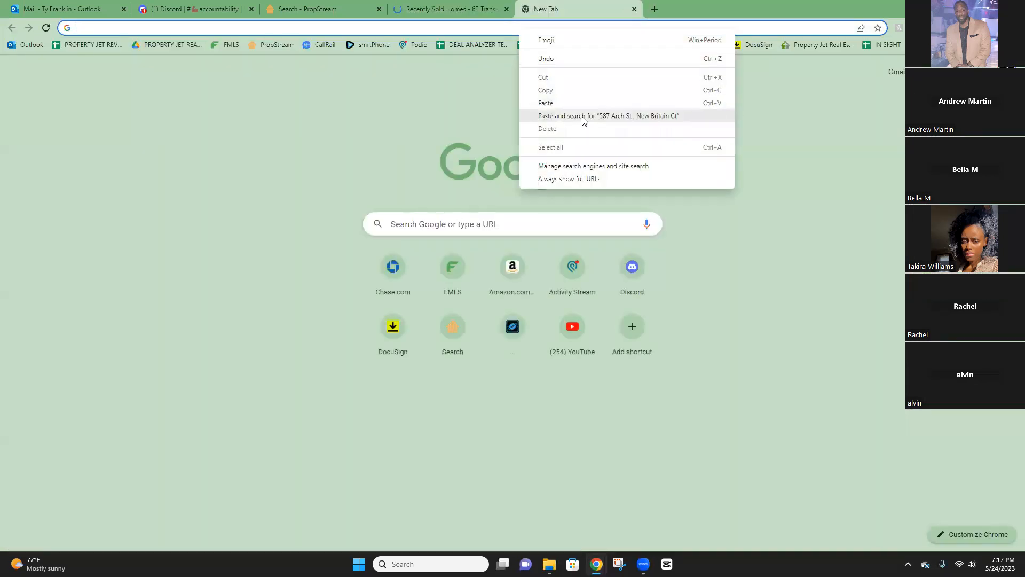
left_click(581, 115)
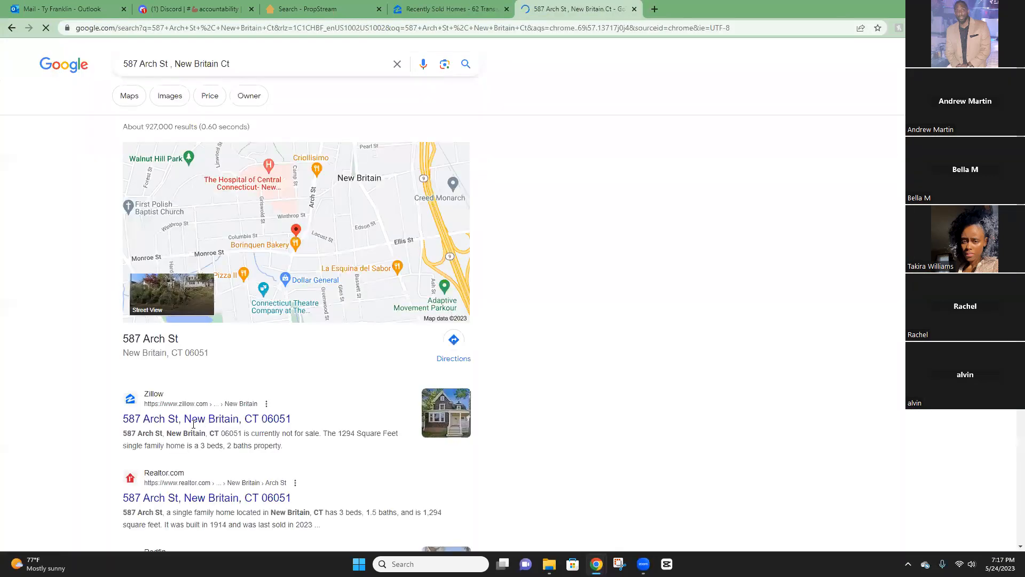
left_click(193, 420)
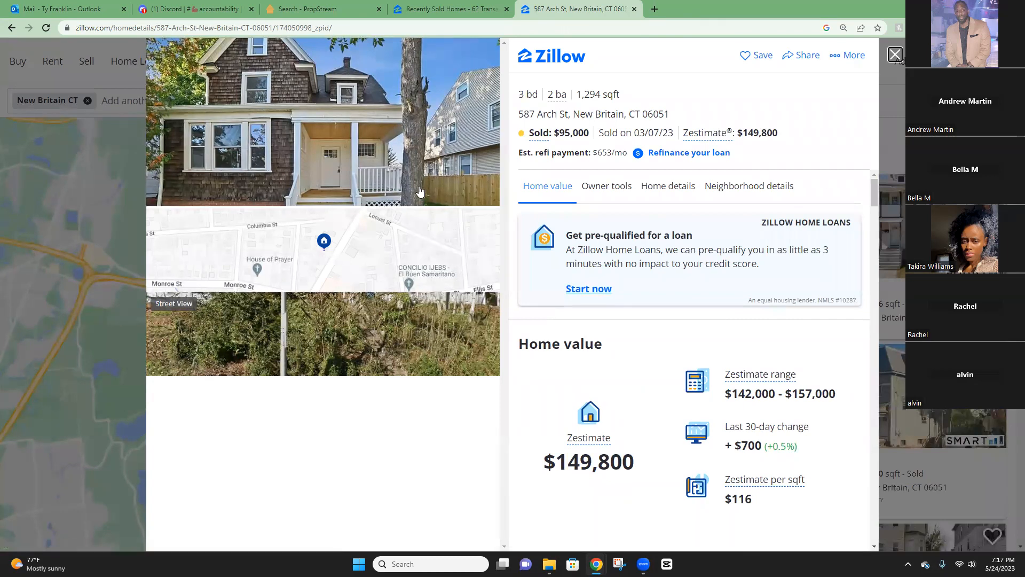
triple_click(565, 114)
left_click(671, 115)
left_click_drag(670, 116, 521, 114)
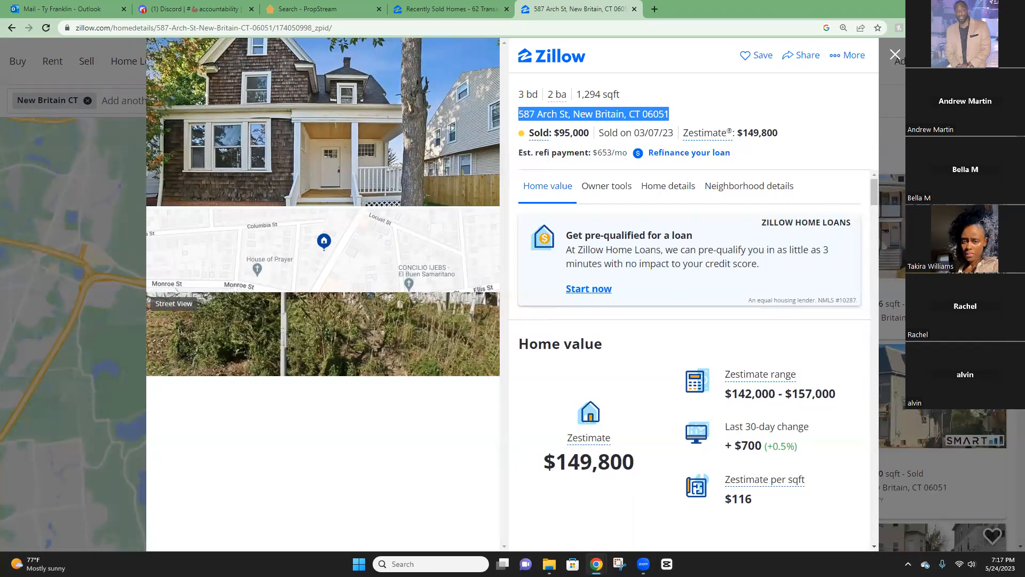
double_click(617, 113)
left_click(658, 114)
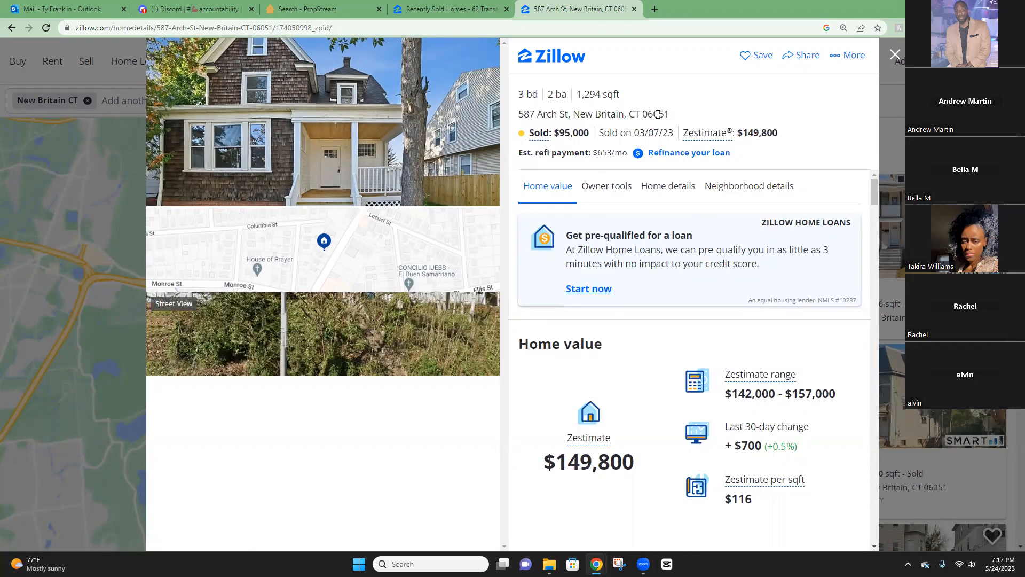
left_click_drag(686, 116, 526, 92)
left_click(590, 118)
triple_click(560, 114)
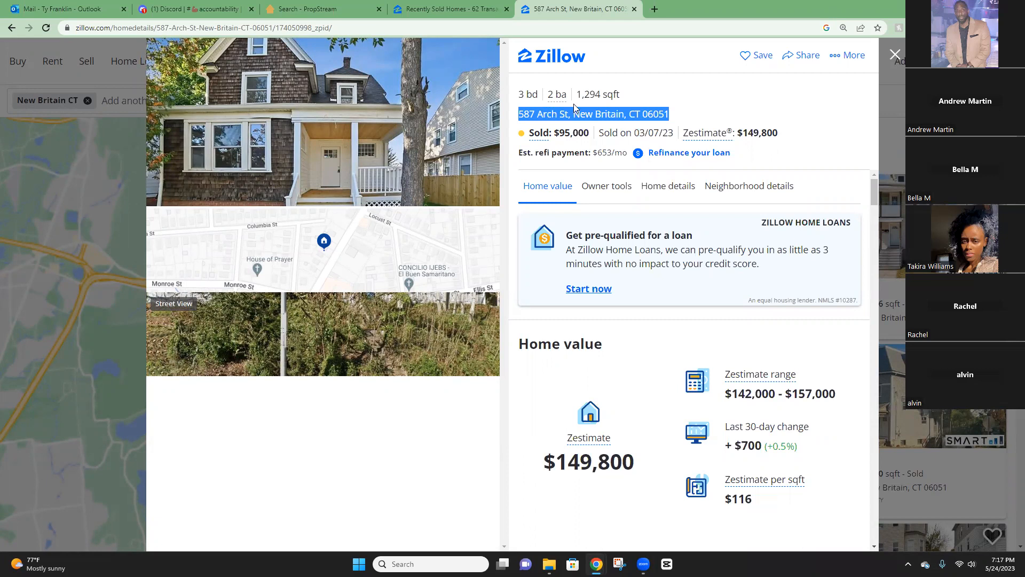
right_click(523, 112)
left_click(545, 122)
Note the Zestimate and $95,000 sale price, then paste the address into the Recently Sold search.
left_click_drag(742, 133, 771, 131)
left_click_drag(554, 133, 590, 135)
left_click(570, 136)
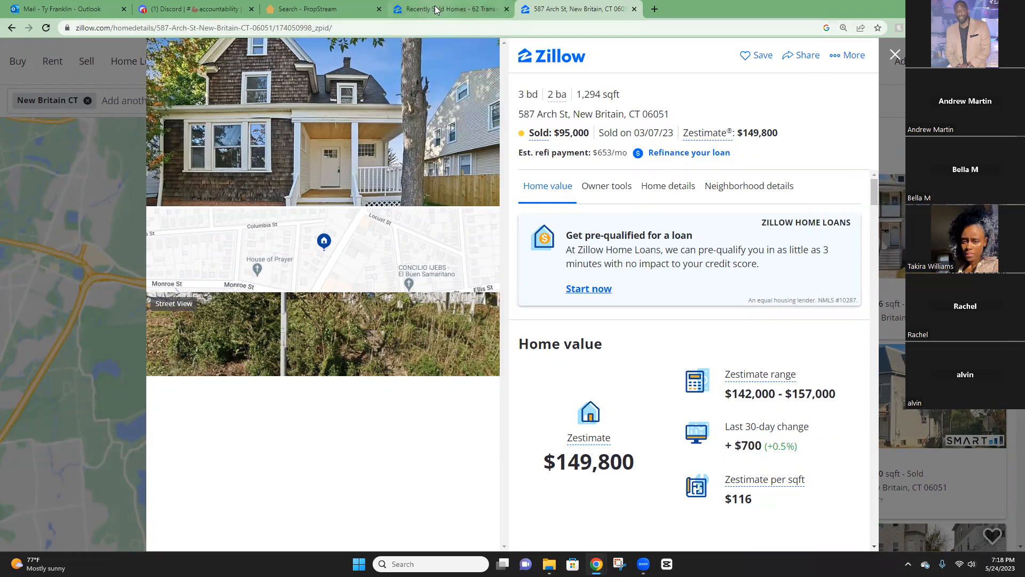
left_click(461, 10)
right_click(164, 114)
left_click(162, 186)
key("ctrl+Tab")
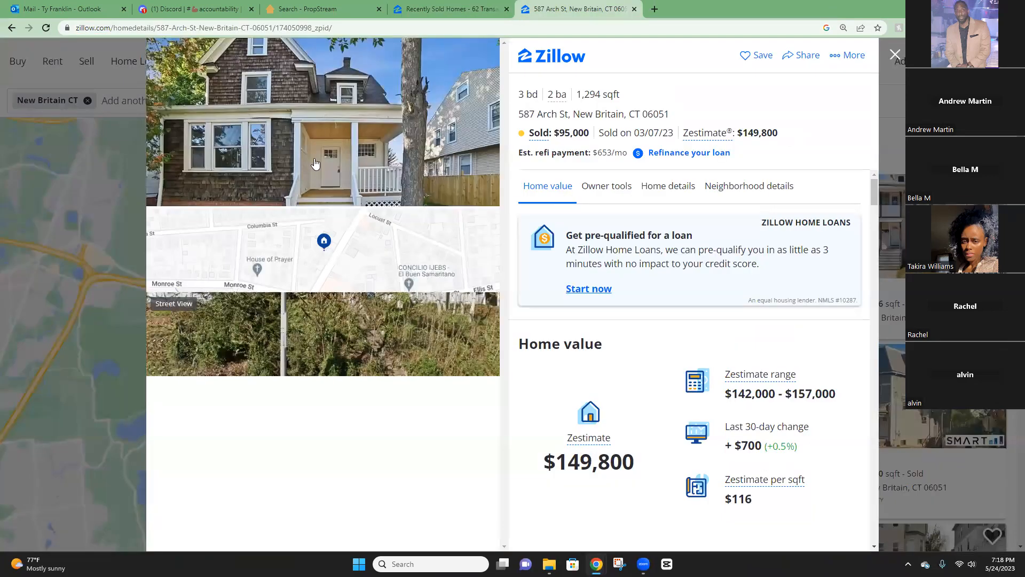
left_click(347, 165)
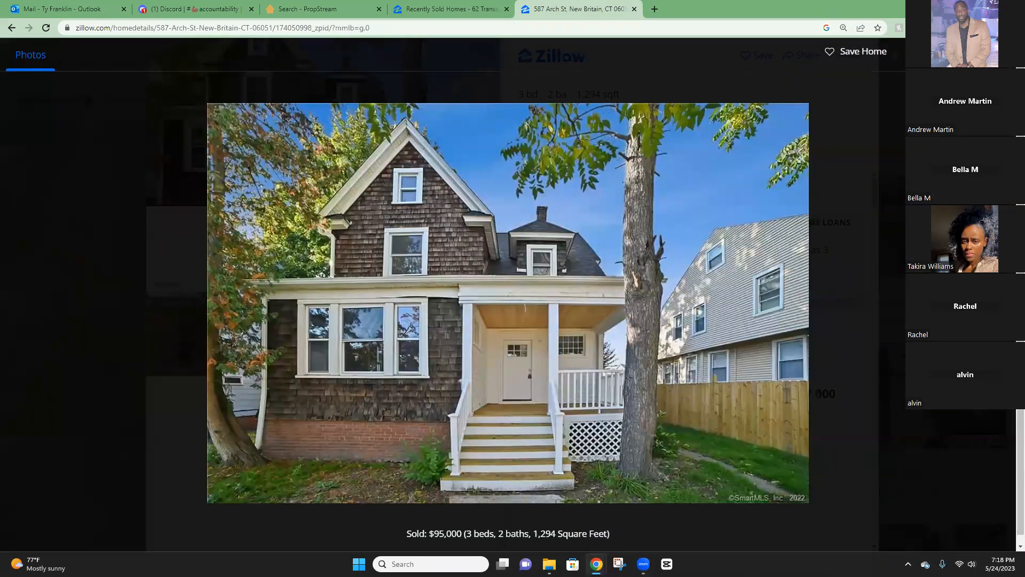
key("Escape")
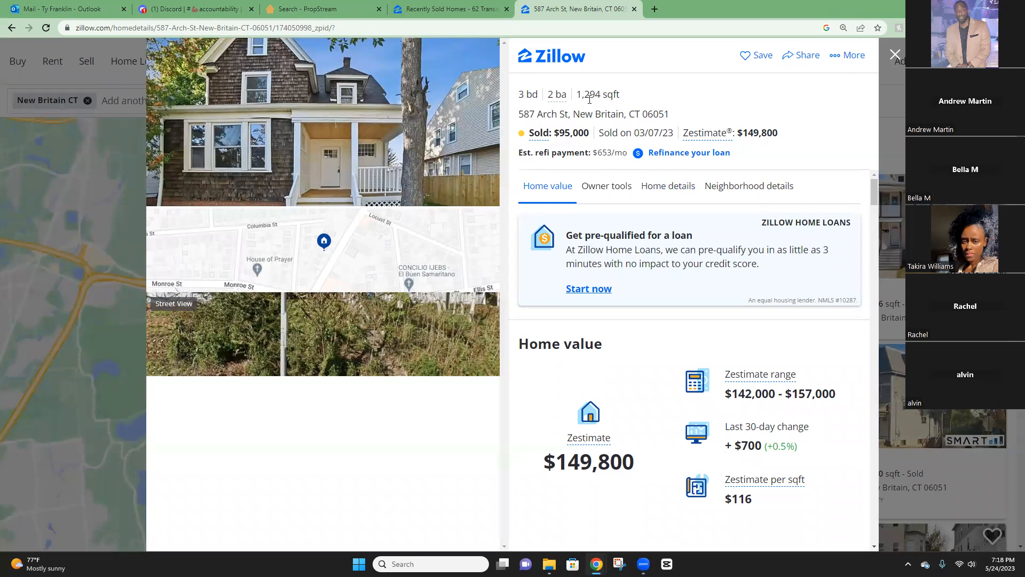
left_click(674, 187)
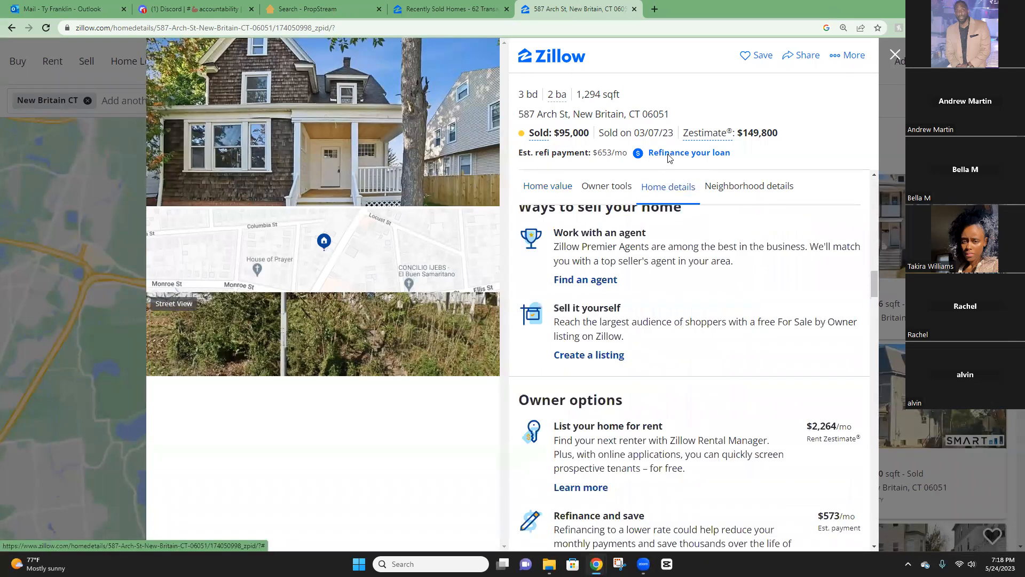
scroll(559, 357, "down", 5)
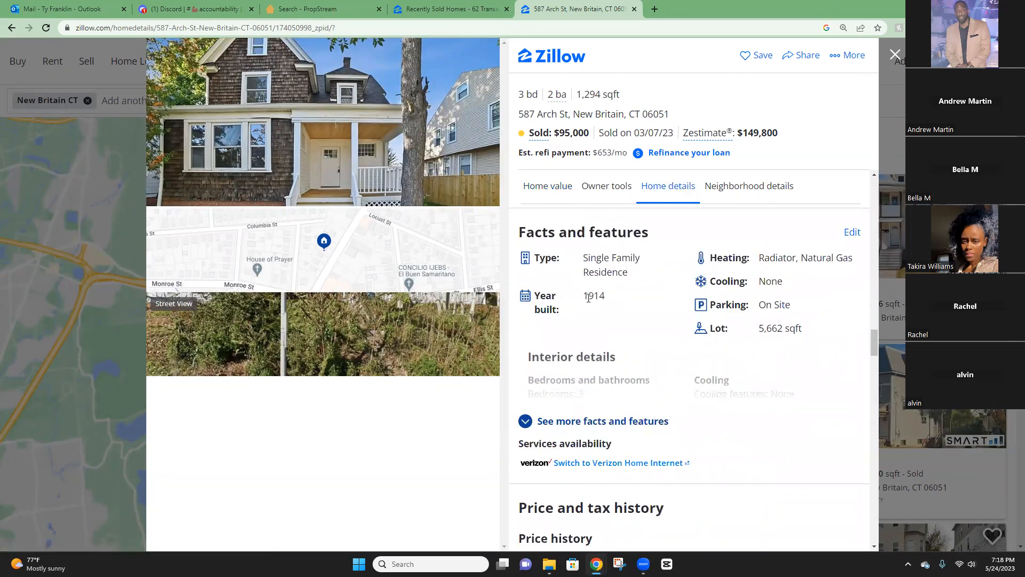
left_click(454, 9)
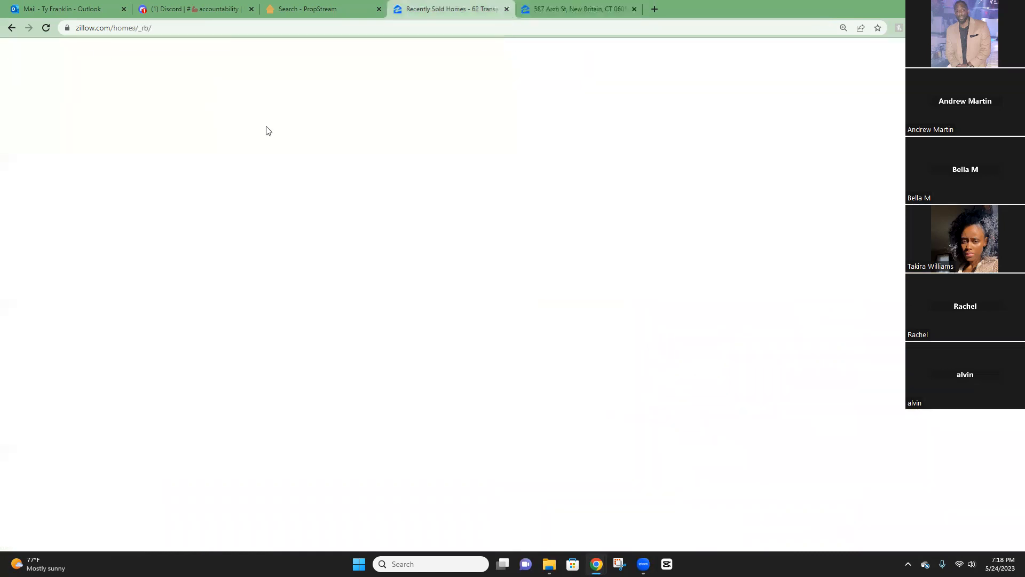
right_click(66, 99)
left_click(106, 194)
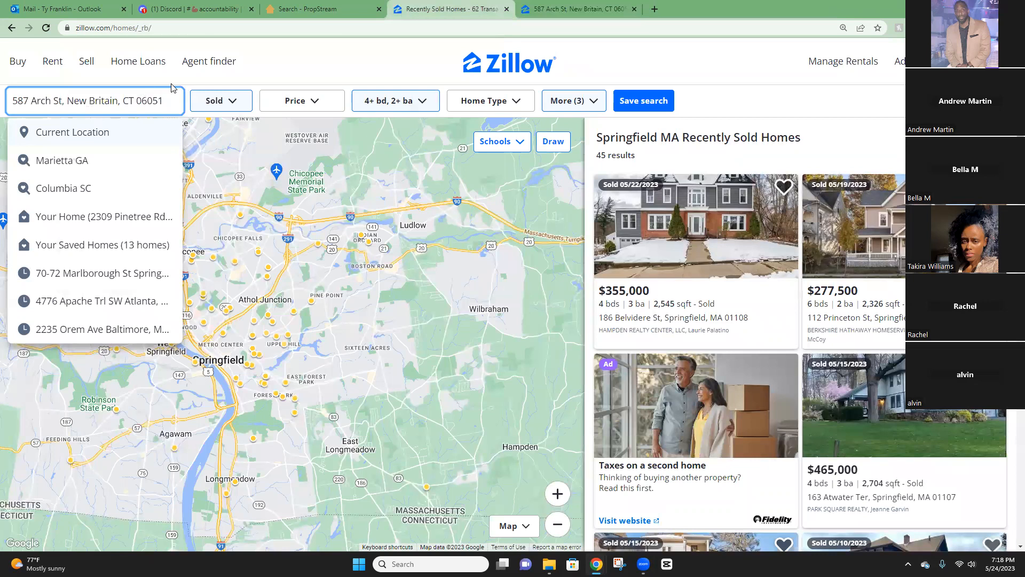
left_click(577, 9)
left_click_drag(584, 115, 524, 109)
key("ctrl+c")
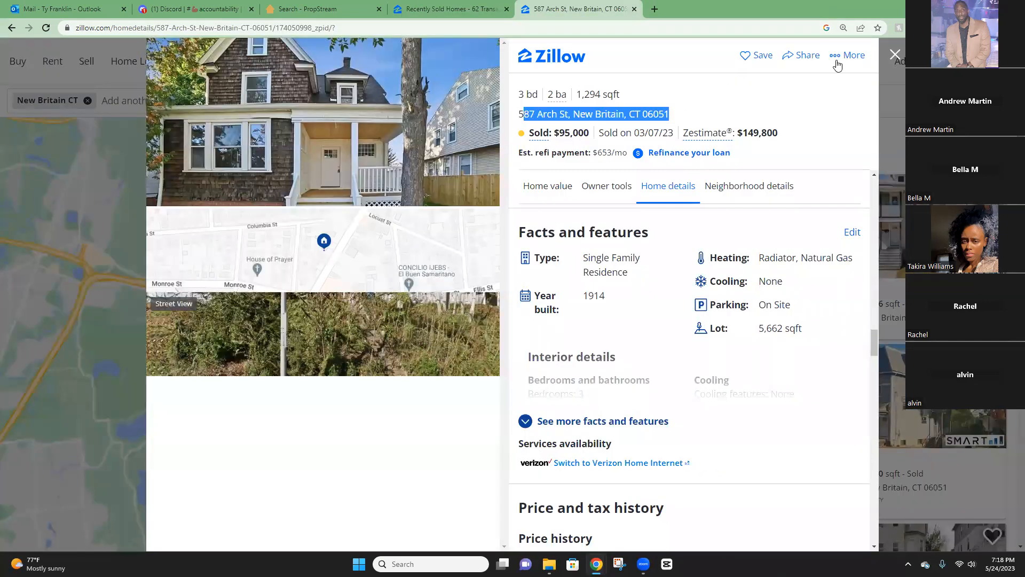
left_click(895, 54)
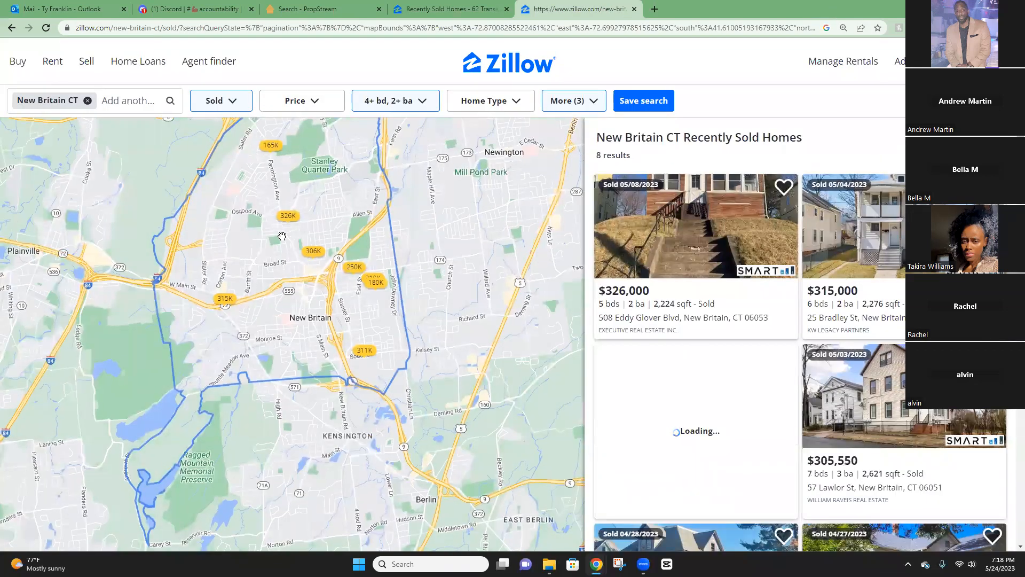
scroll(303, 287, "up", 2)
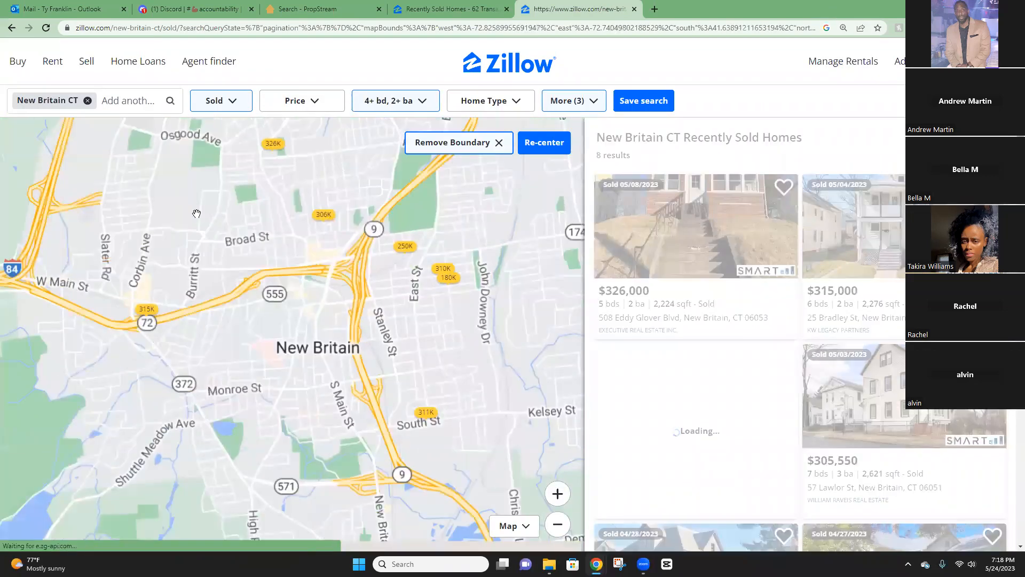
left_click(87, 100)
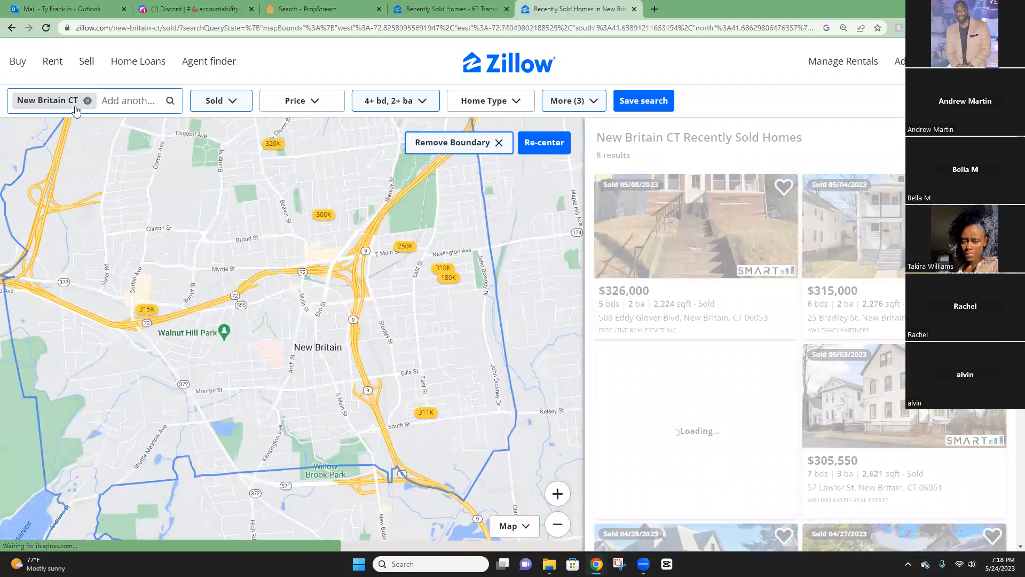
right_click(78, 102)
left_click(137, 201)
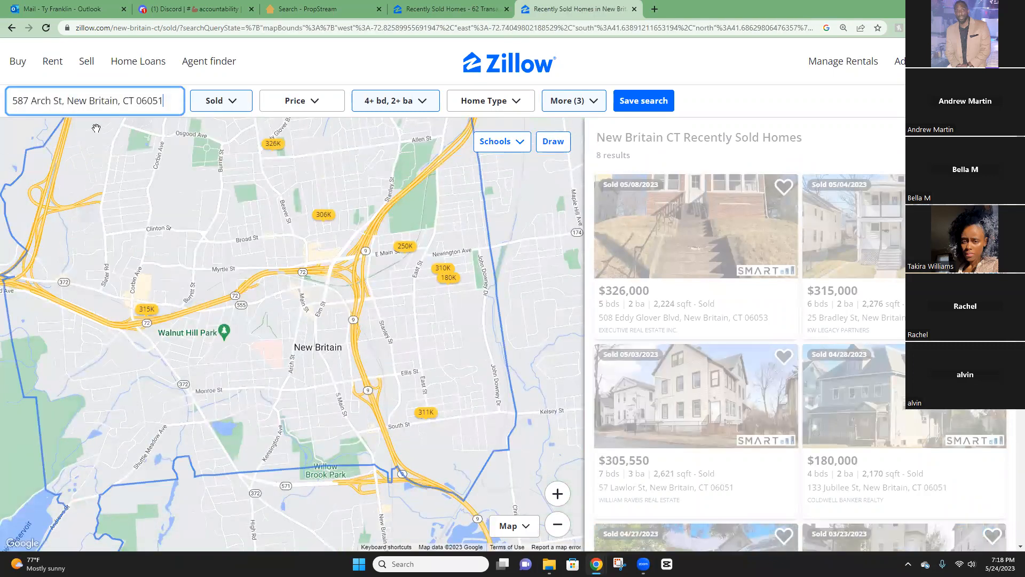
left_click(124, 100)
right_click(124, 101)
left_click(159, 197)
left_click(142, 155)
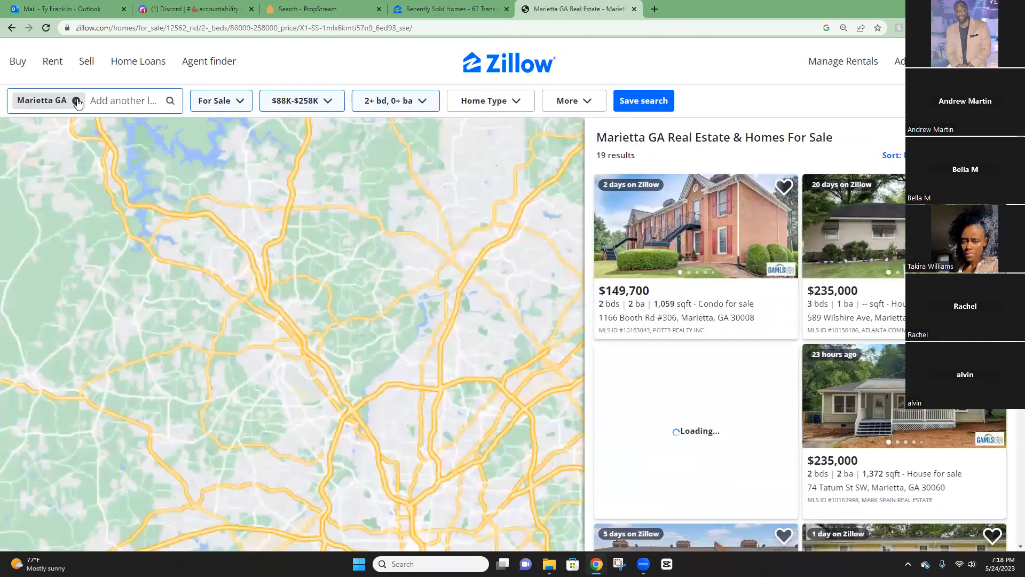
left_click(75, 101)
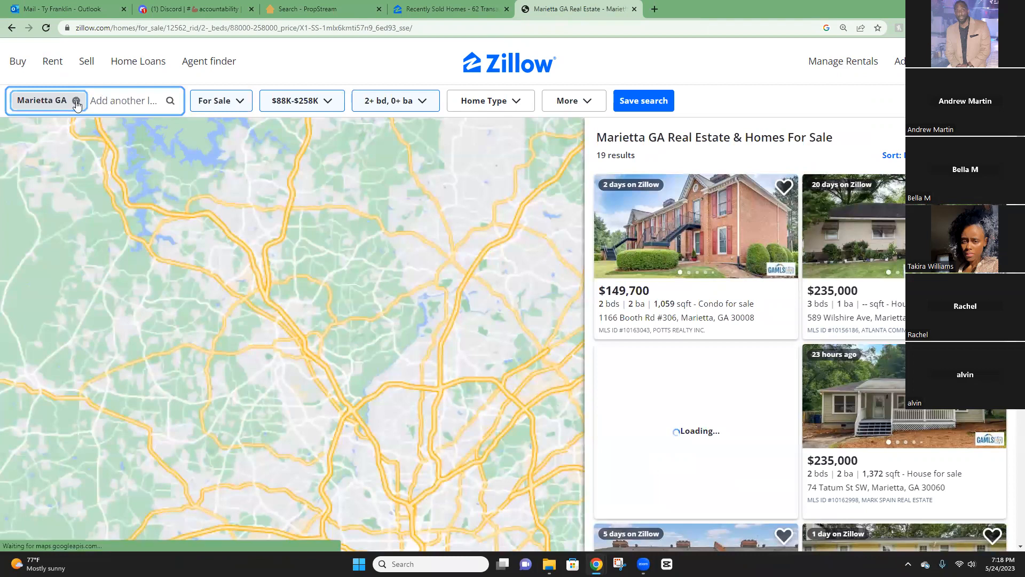
left_click(76, 100)
right_click(90, 101)
left_click(154, 204)
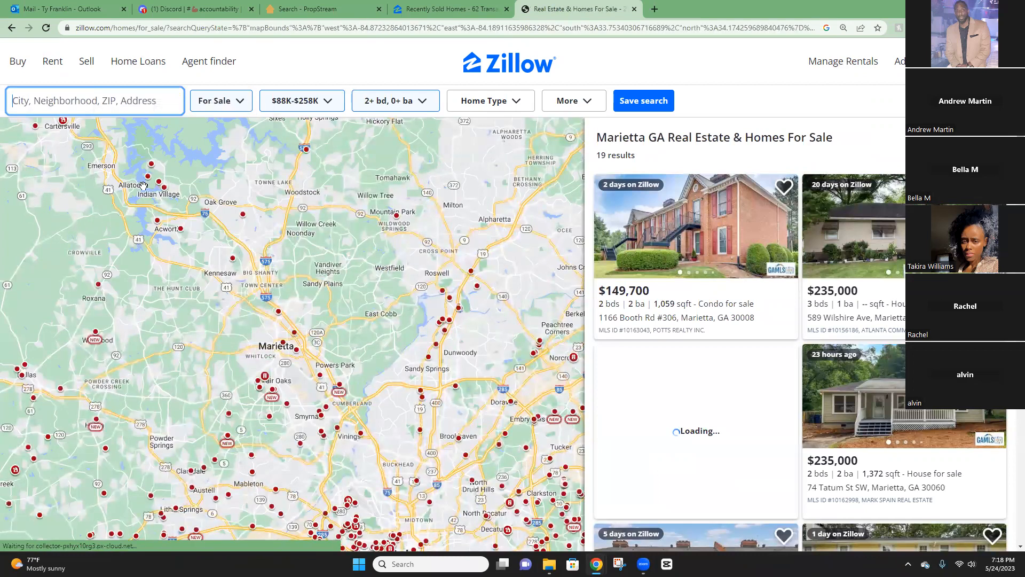
key("BackSpace")
key("BackSpace")
key("BackSpace")
key("BackSpace")
key("BackSpace")
key("BackSpace")
key("BackSpace")
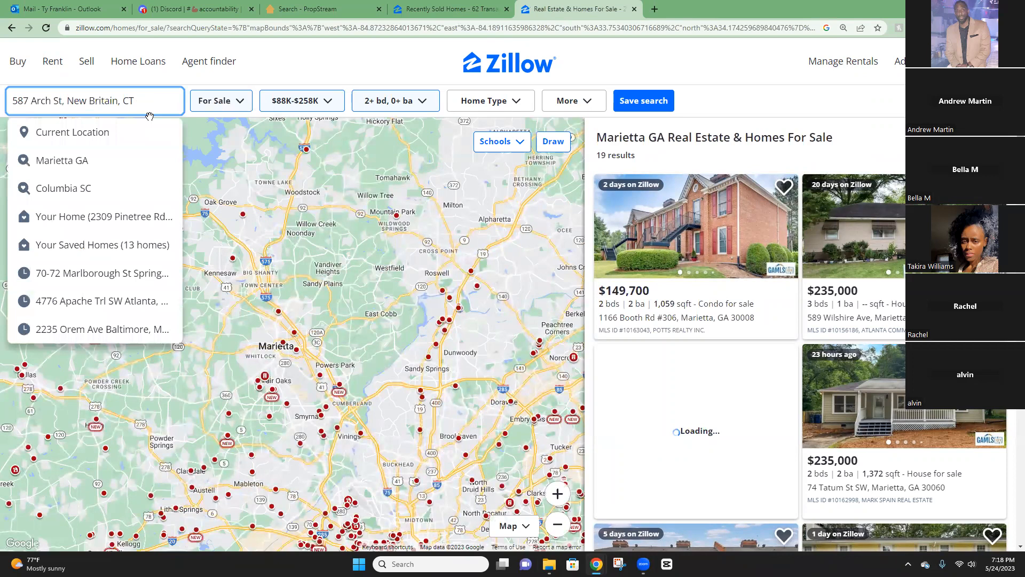
key("BackSpace")
key("BackSpace")
key("BackSpace")
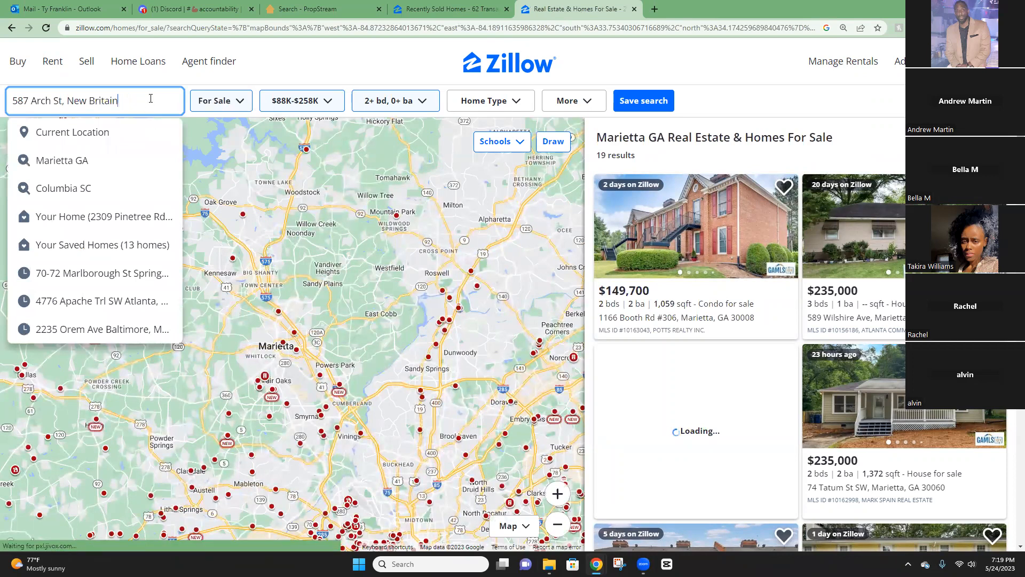
left_click(114, 142)
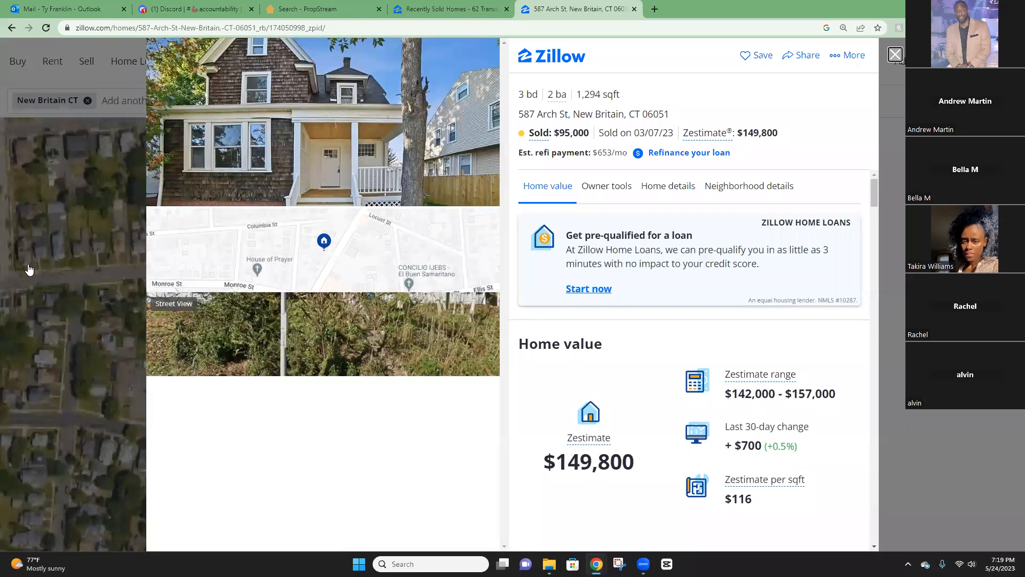
left_click(97, 250)
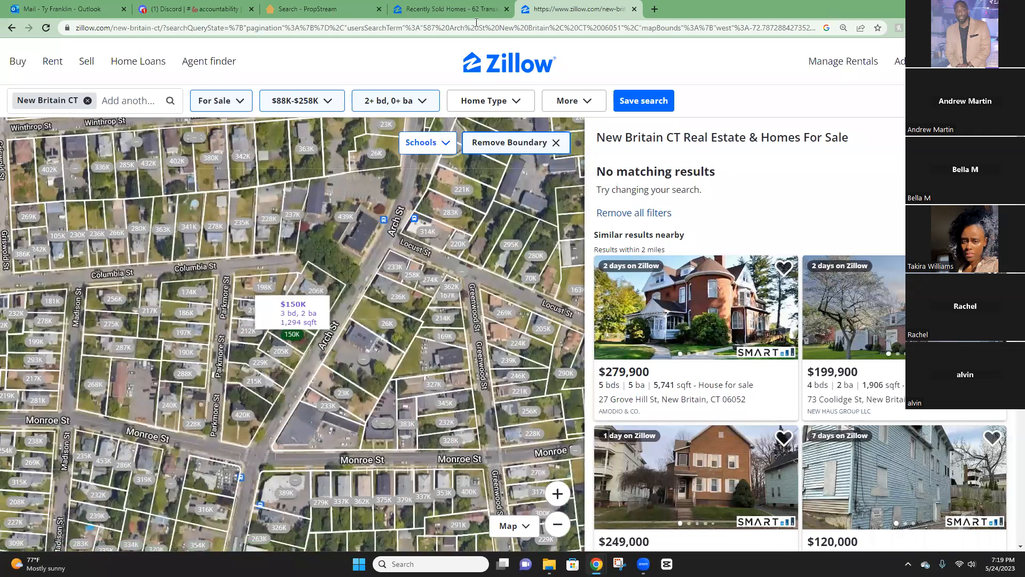
left_click(655, 10)
right_click(645, 26)
left_click(694, 111)
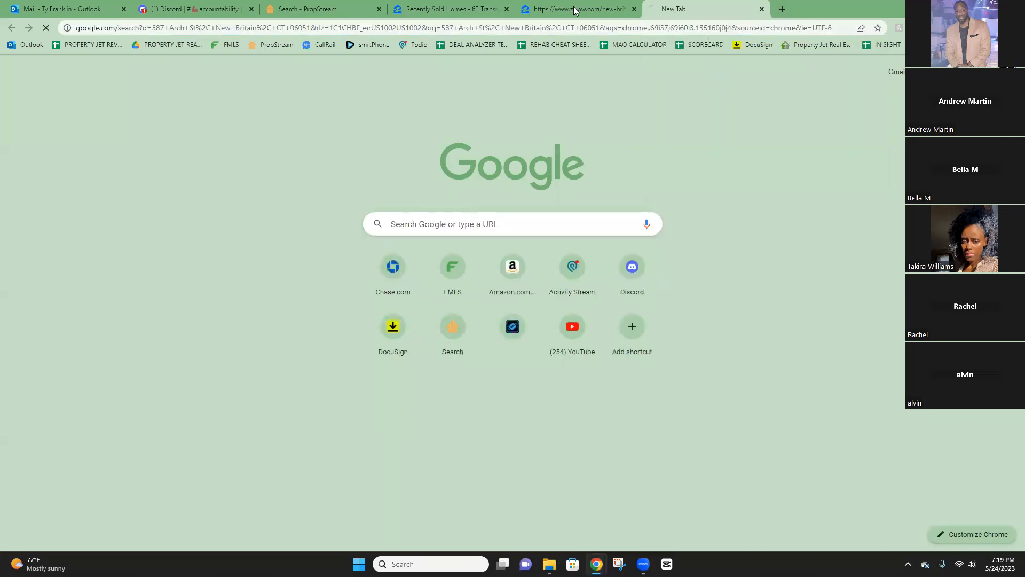
Switch the New Britain search's listing status from for-sale to Sold.
left_click(575, 9)
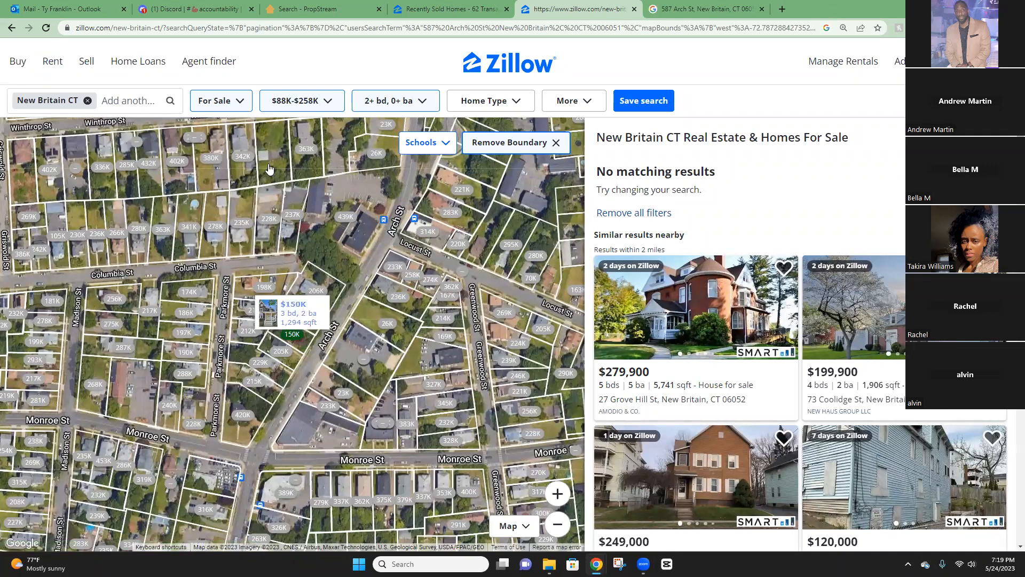
left_click(240, 103)
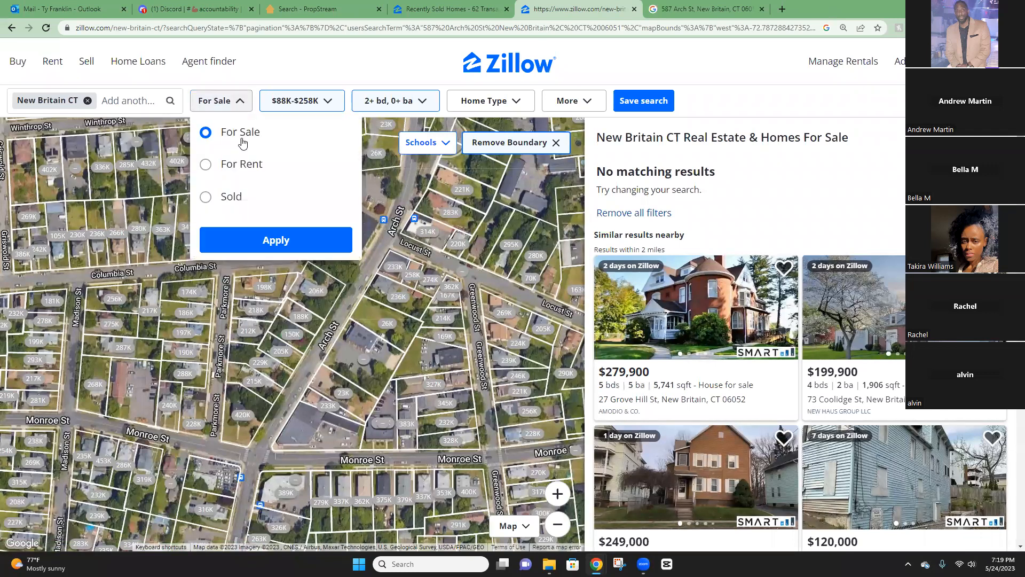
left_click(229, 197)
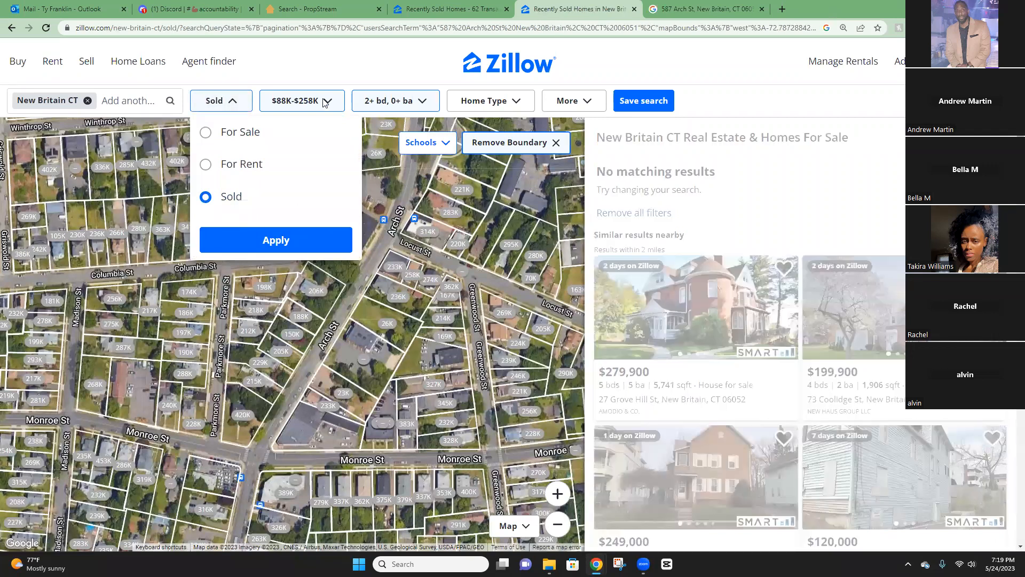
left_click(325, 102)
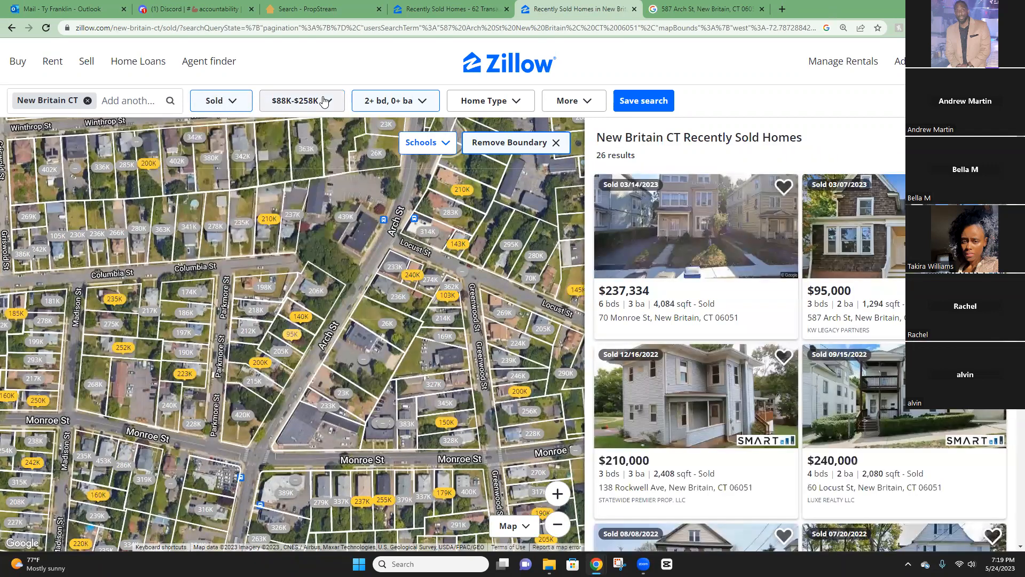
left_click(584, 102)
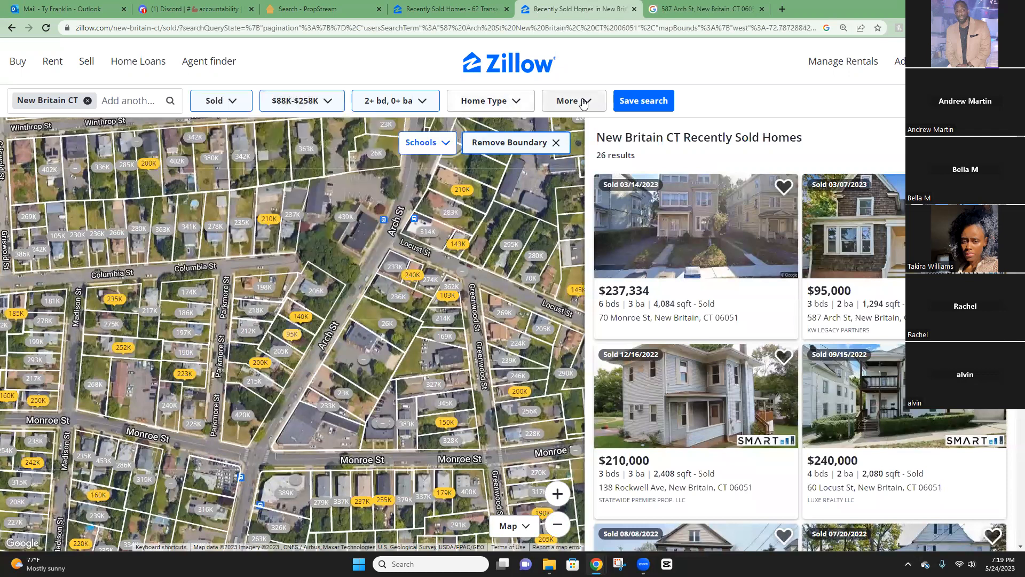
left_click(584, 102)
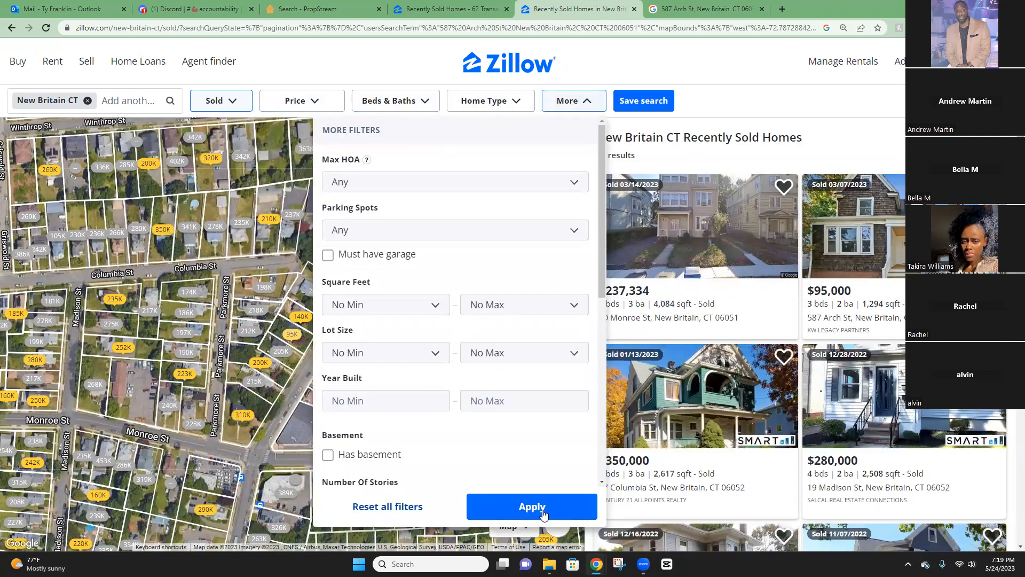
left_click(235, 106)
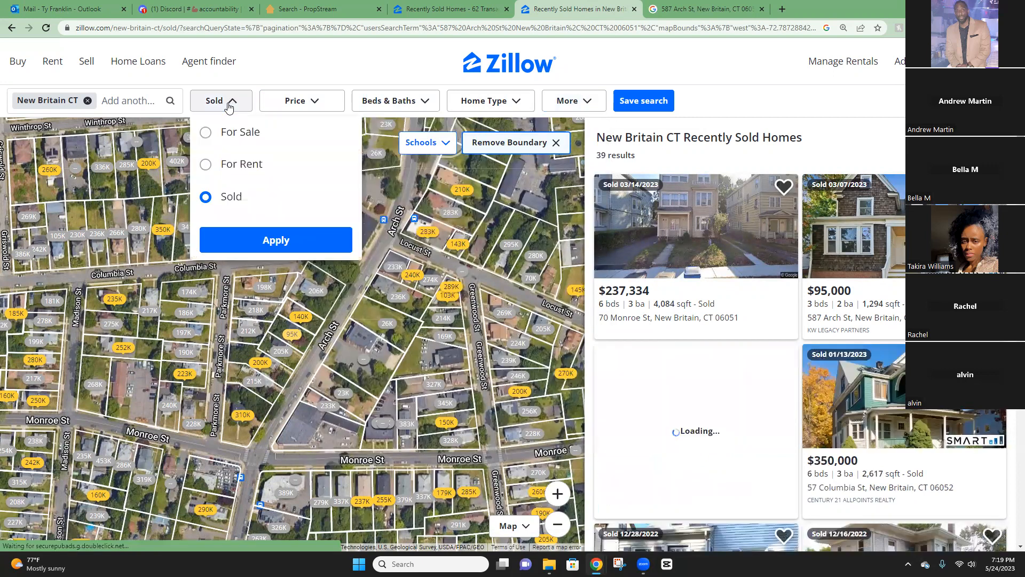
left_click(386, 102)
left_click(386, 102)
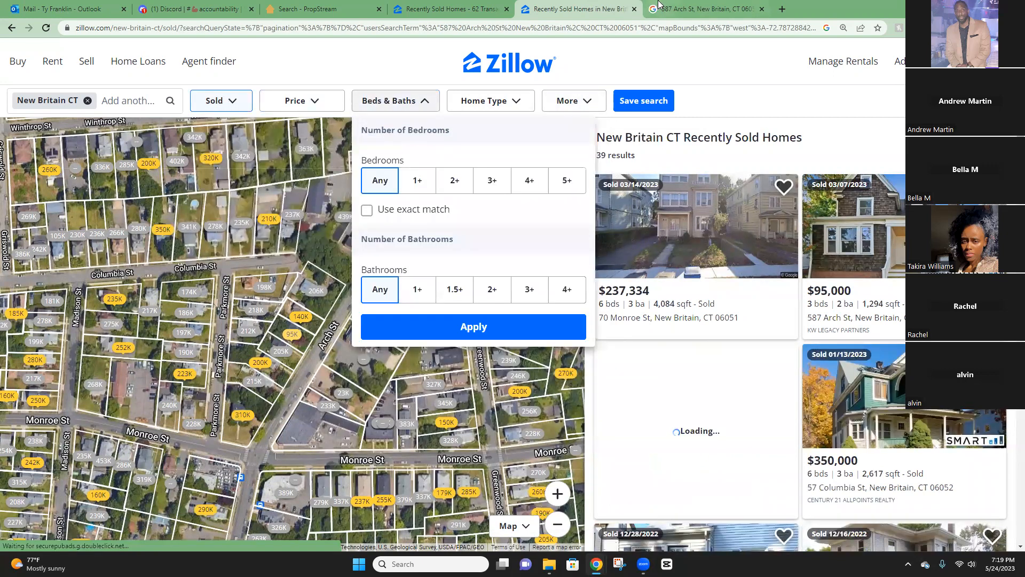
key("ctrl+Tab")
left_click(211, 422)
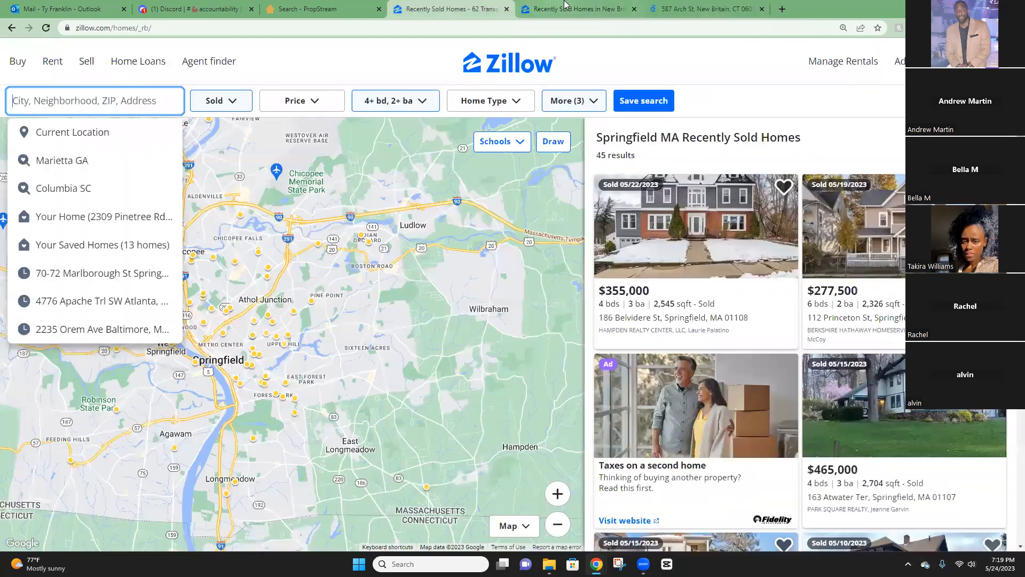
left_click(574, 5)
left_click(574, 6)
left_click(469, 6)
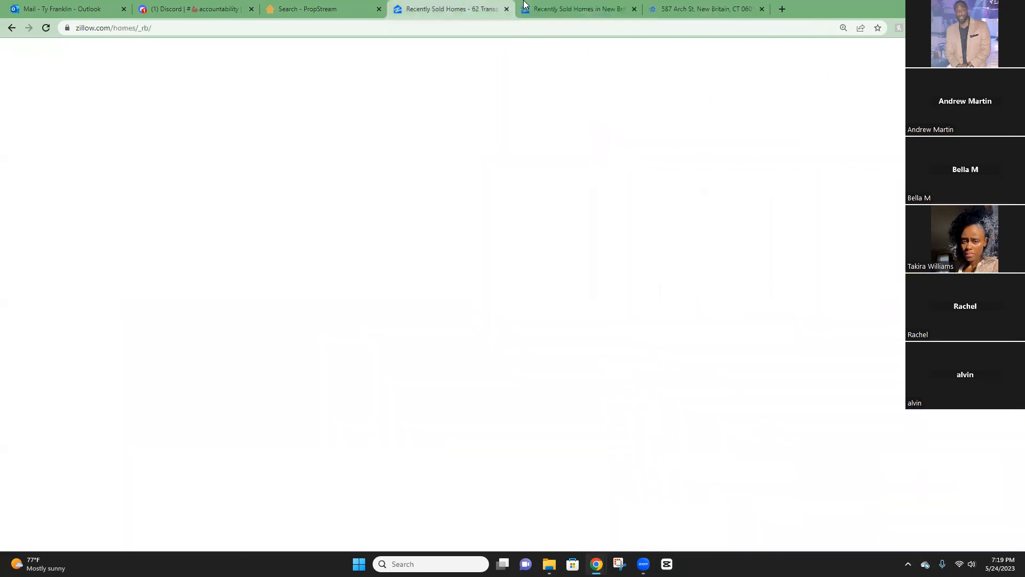
left_click(577, 6)
Filter the sold homes to 2+ bedrooms and 1+ bathroom, leaving 37 results.
left_click(451, 180)
left_click(418, 290)
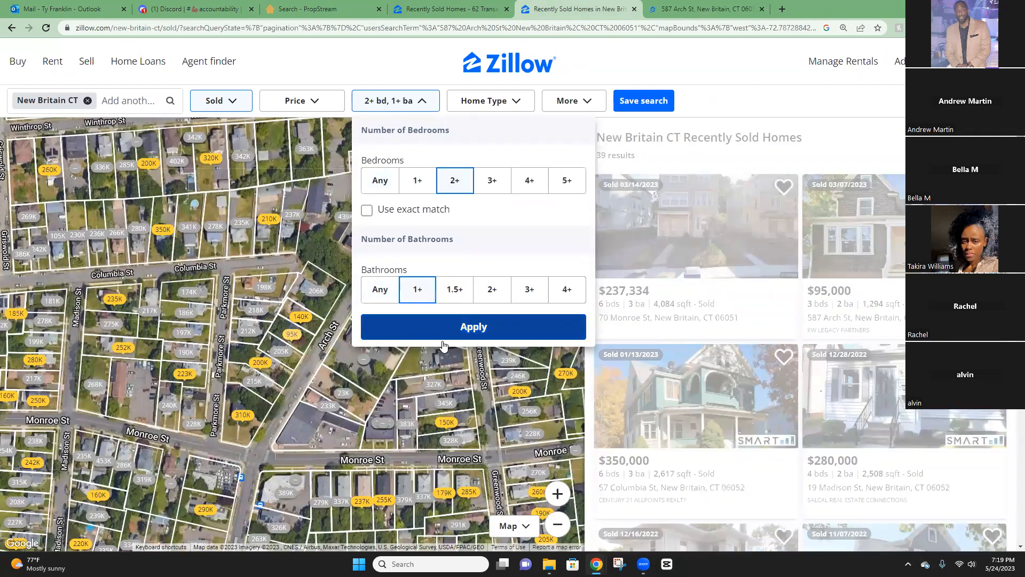
left_click(331, 292)
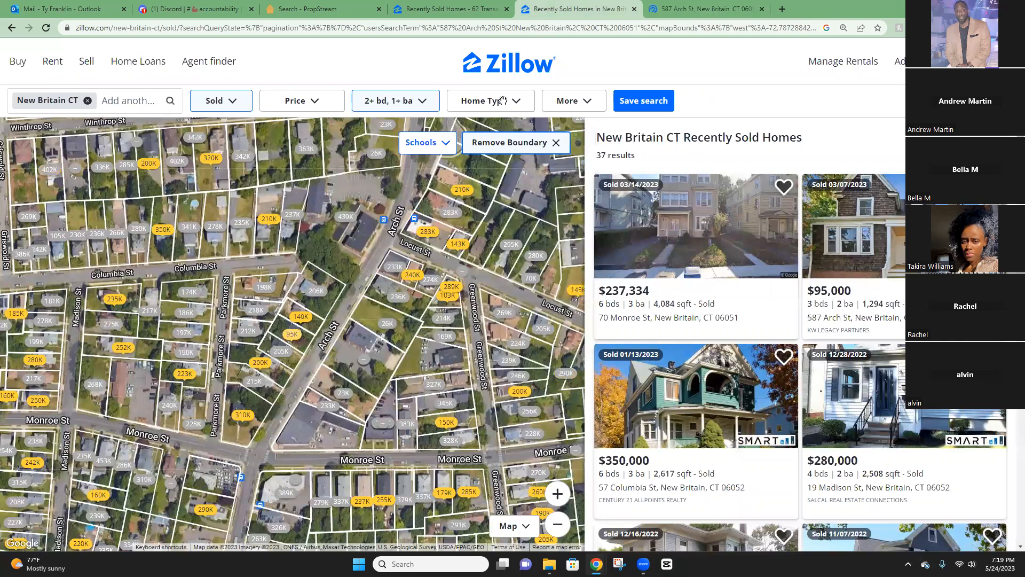
left_click(492, 109)
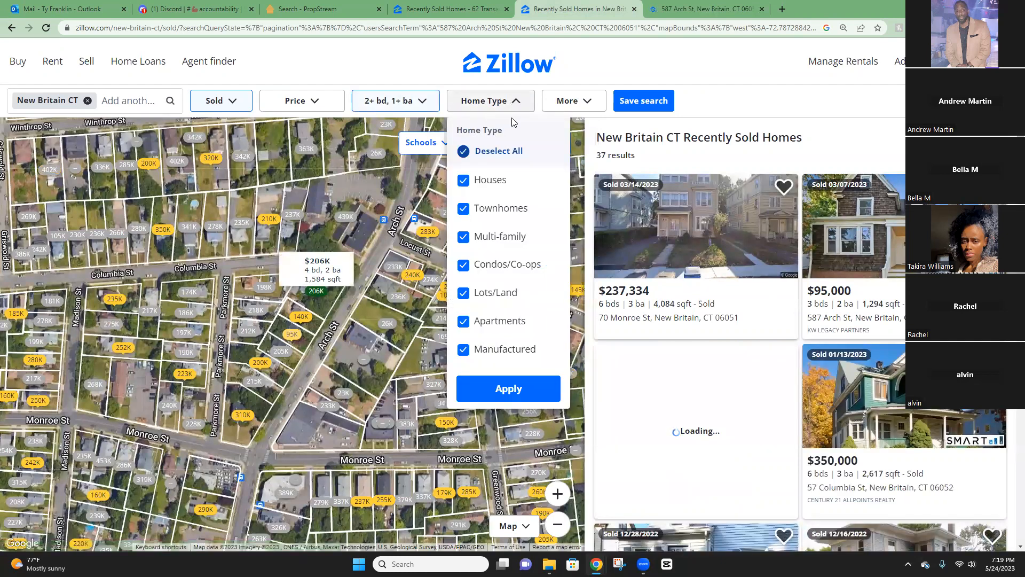
left_click(590, 102)
left_click(591, 101)
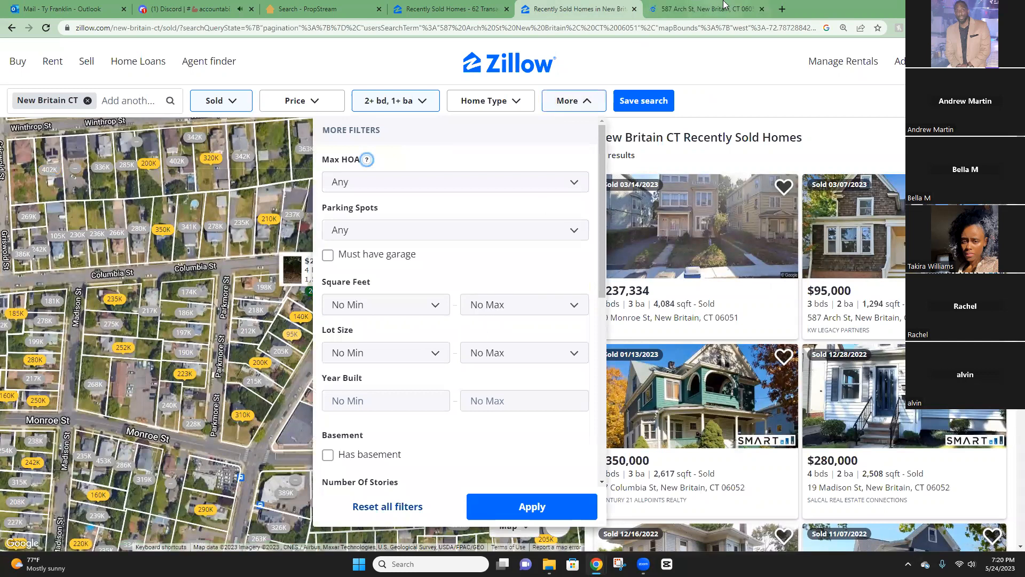
Limit the square footage to 1,000–1,750 sq ft.
left_click(705, 9)
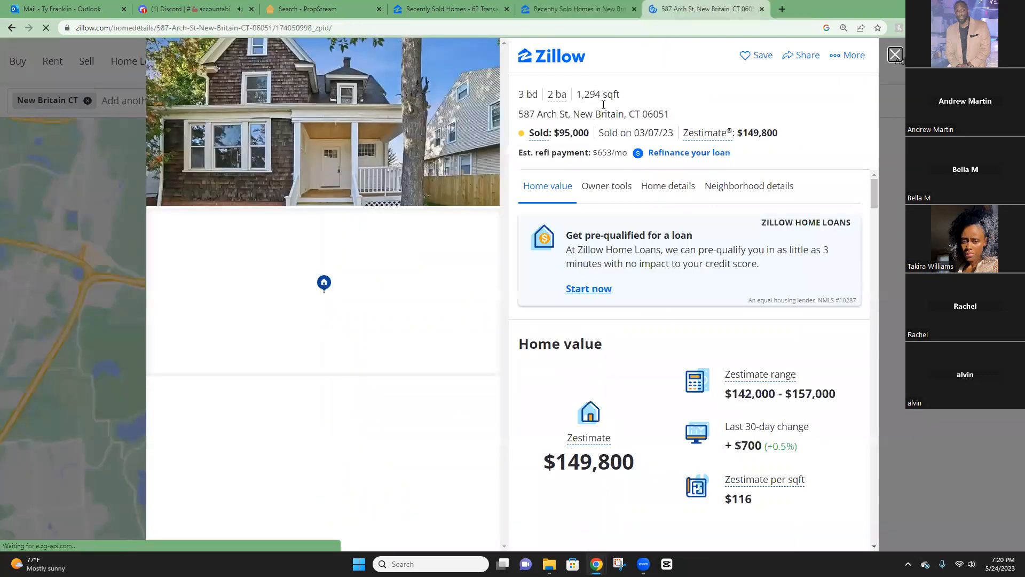
left_click(564, 11)
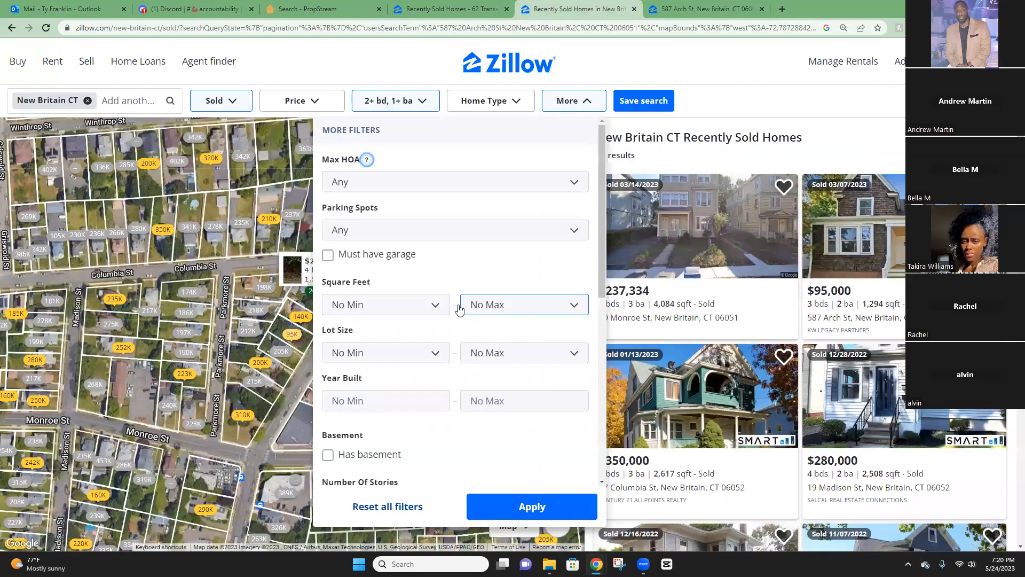
left_click(414, 306)
left_click(363, 363)
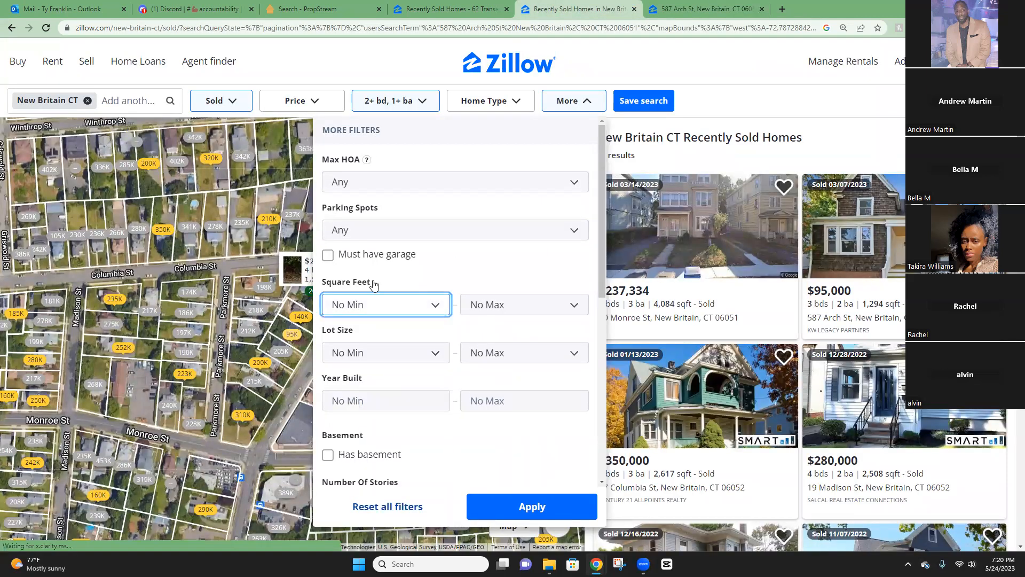
left_click(536, 309)
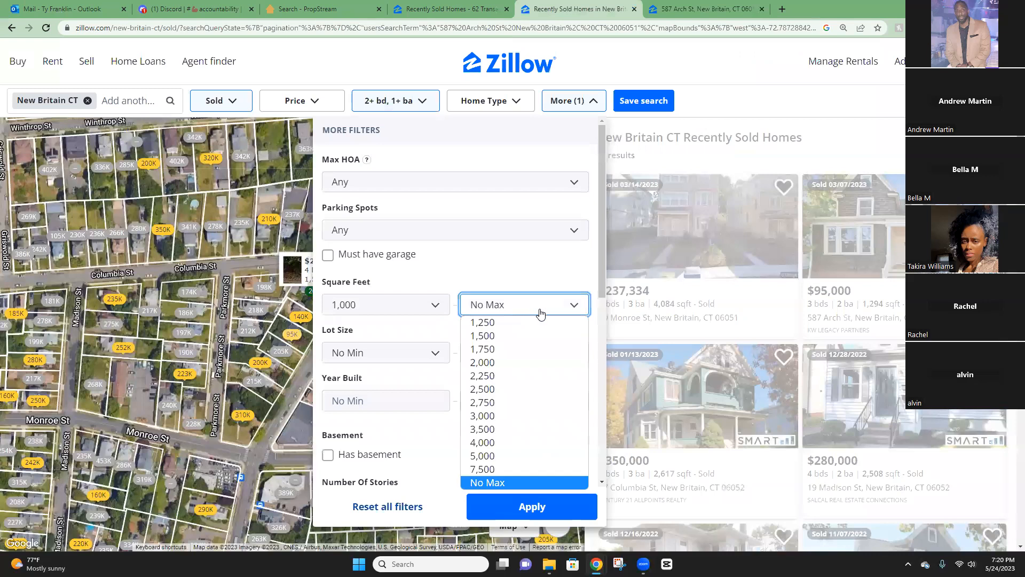
left_click(483, 349)
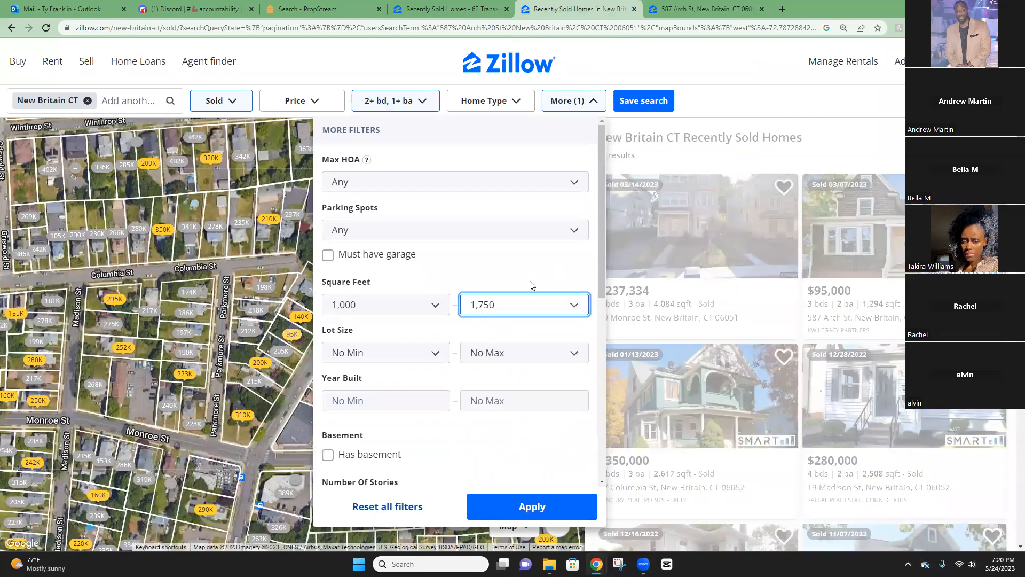
Set the Year Built maximum to 1919, matching the subject home's age.
left_click(696, 8)
left_click(583, 8)
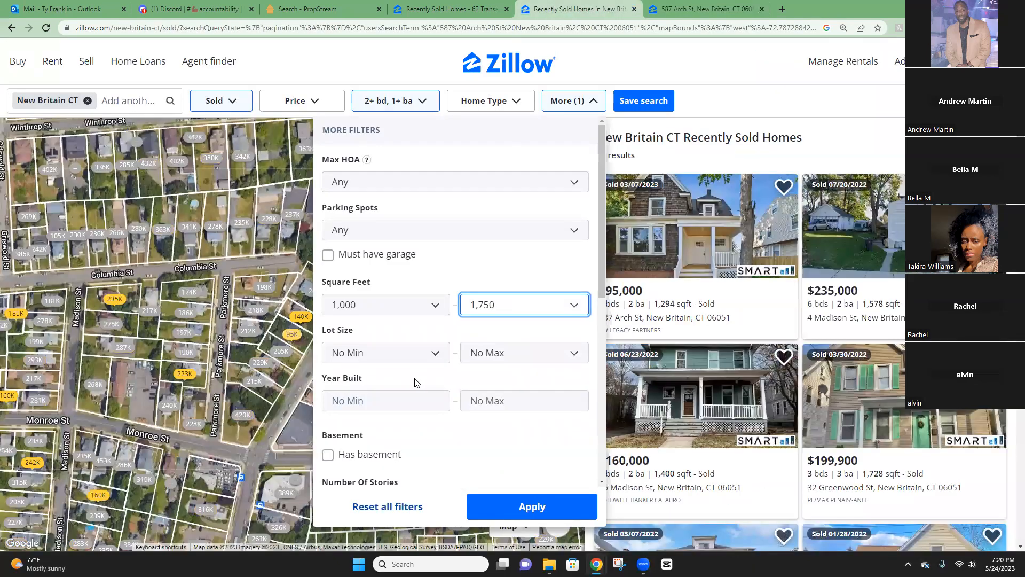
left_click(503, 400)
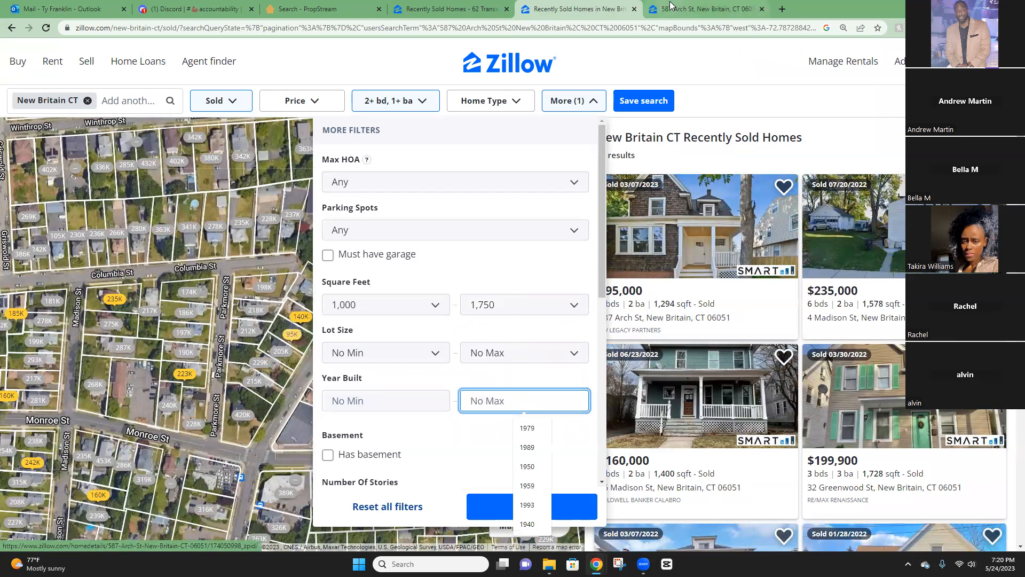
left_click(705, 8)
left_click(663, 184)
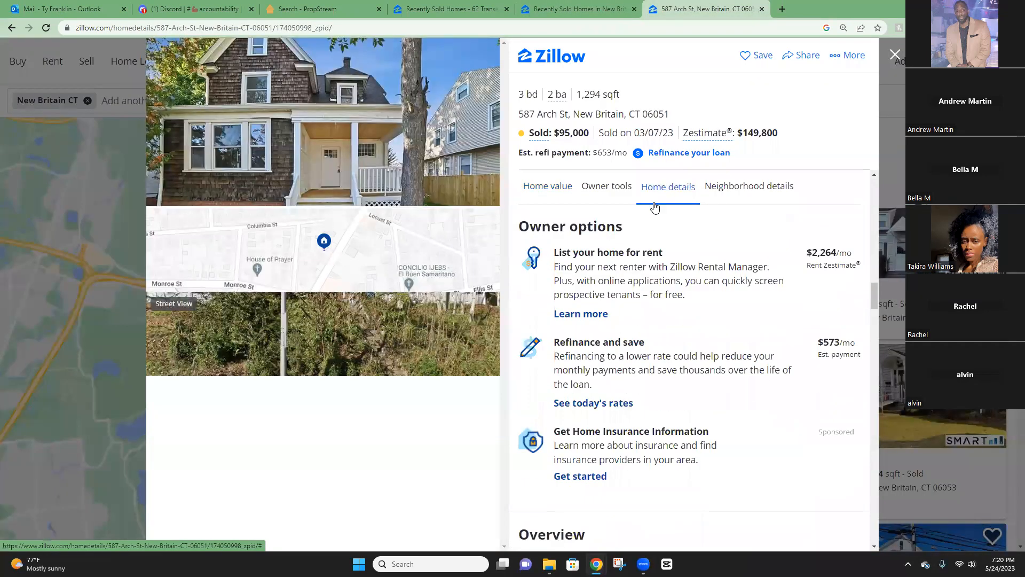
left_click(568, 8)
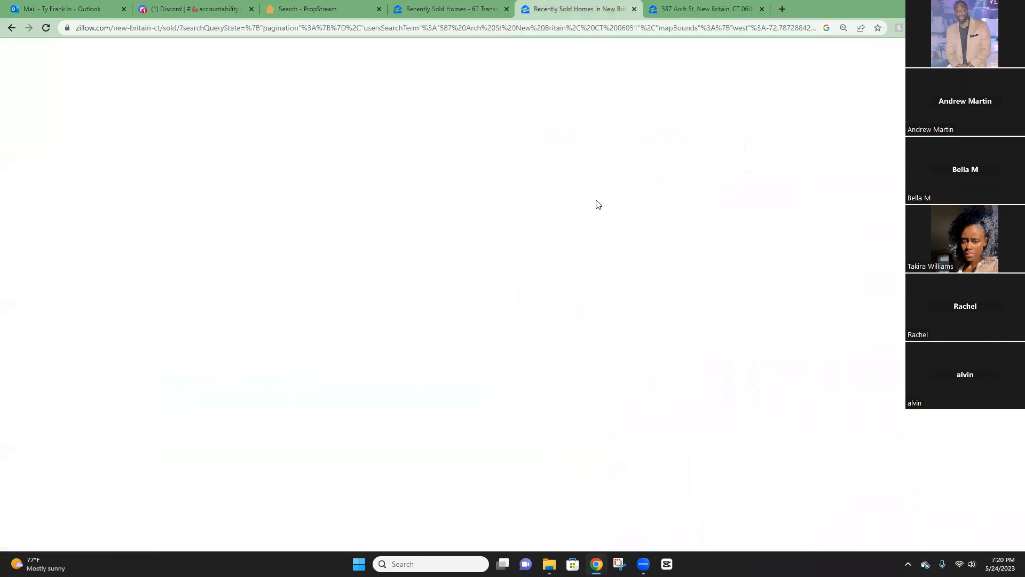
type("1919")
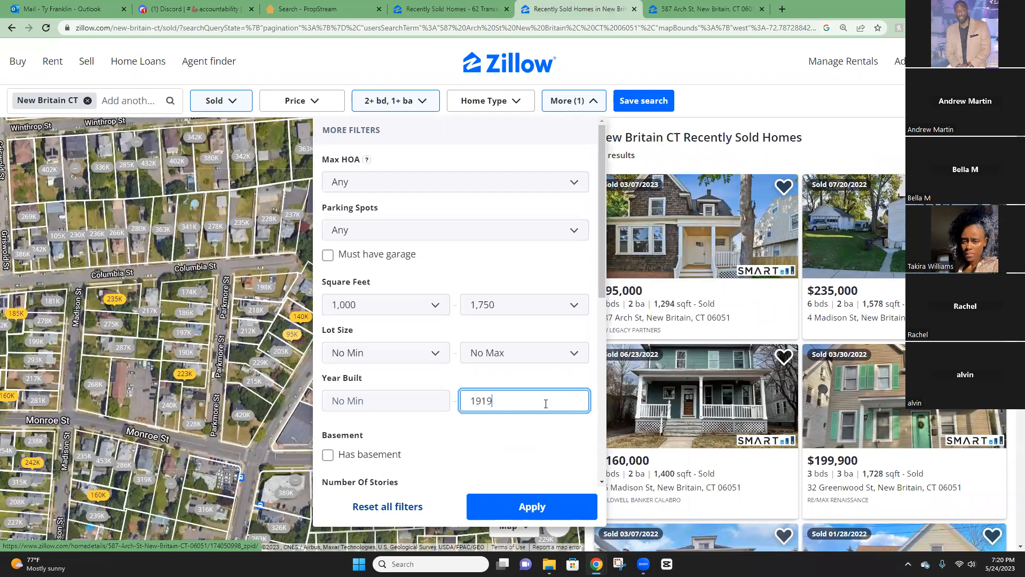
Limit sales to the last 90 days and apply the filters.
scroll(512, 390, "down", 2)
scroll(512, 389, "down", 5)
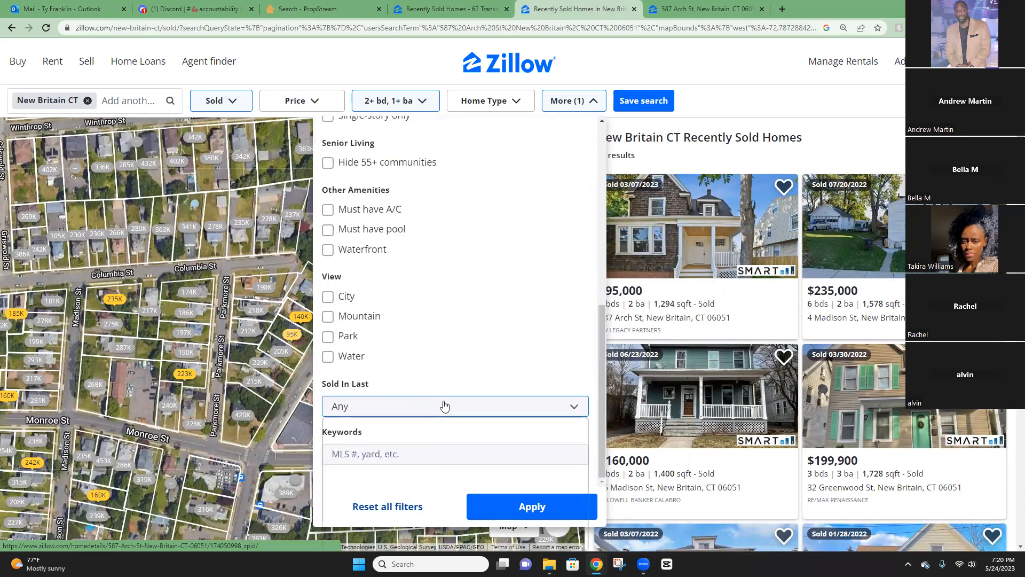
left_click(446, 405)
left_click(400, 407)
left_click(372, 494)
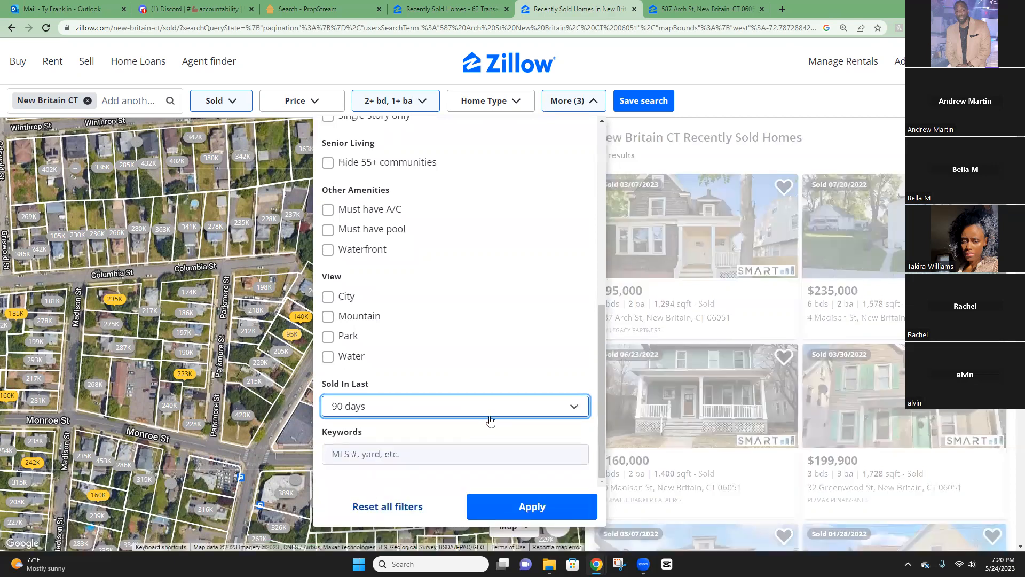
left_click(524, 508)
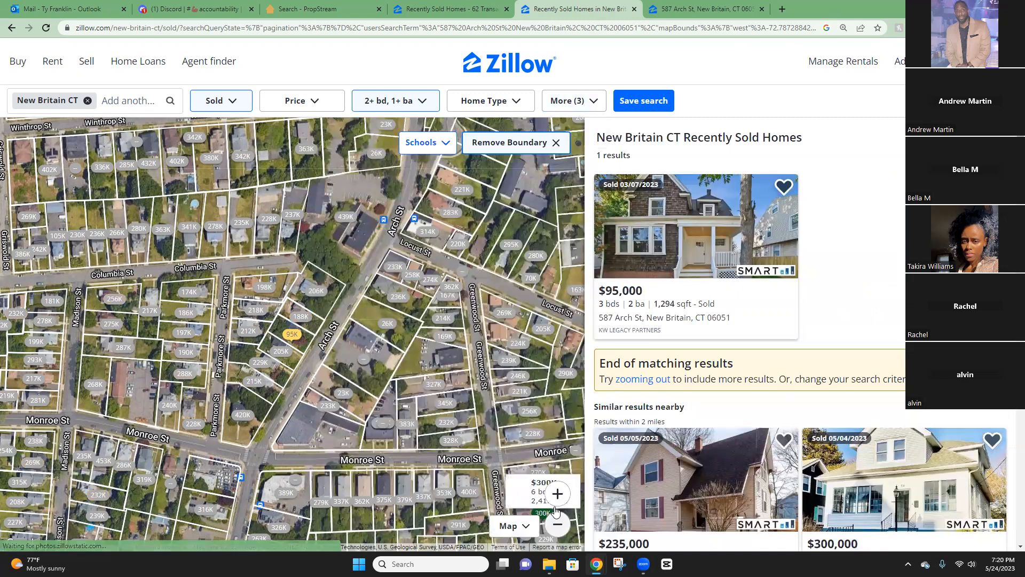
left_click(557, 524)
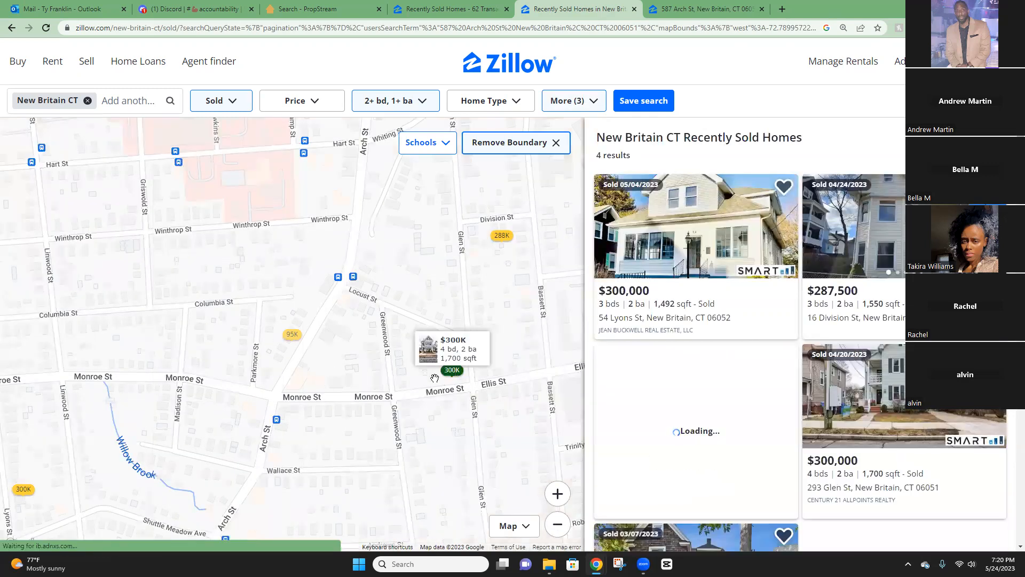
mouse_move(446, 361)
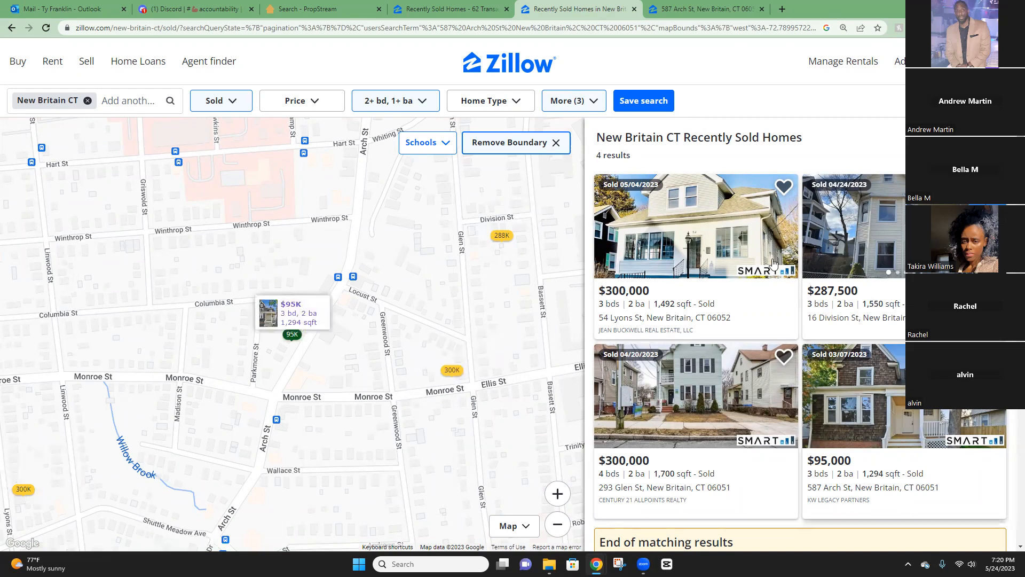
right_click(711, 231)
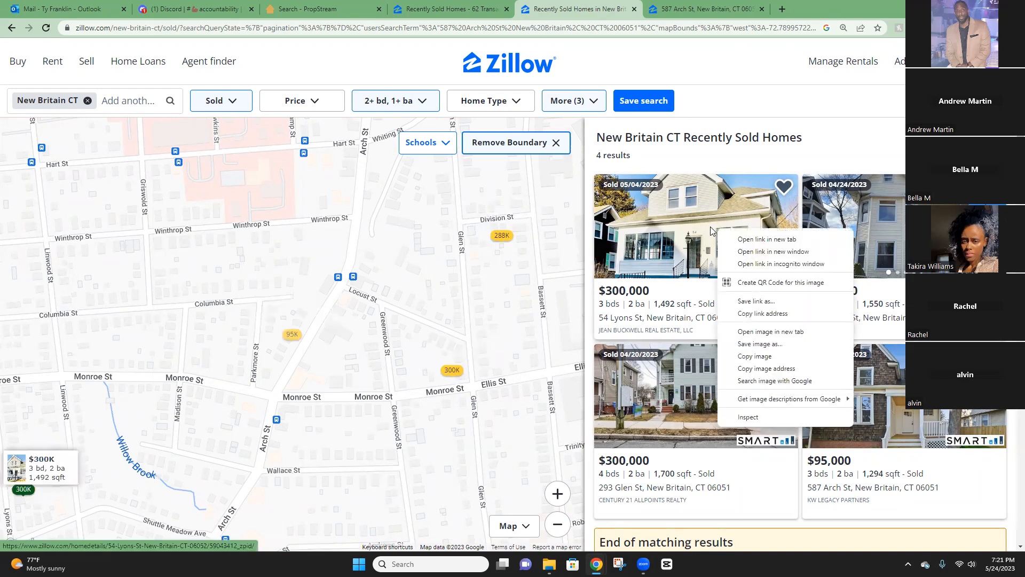
left_click(765, 240)
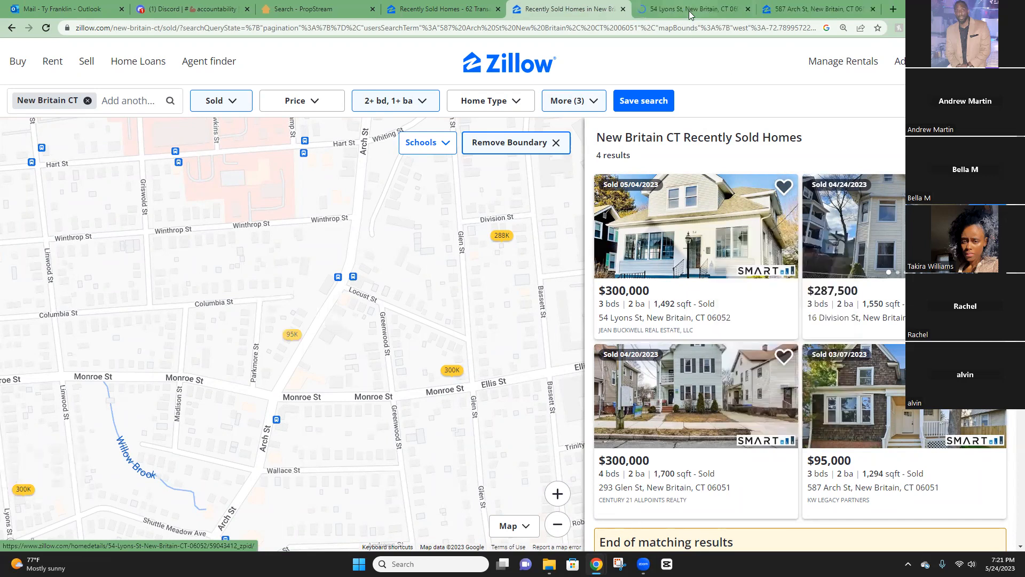
left_click(690, 10)
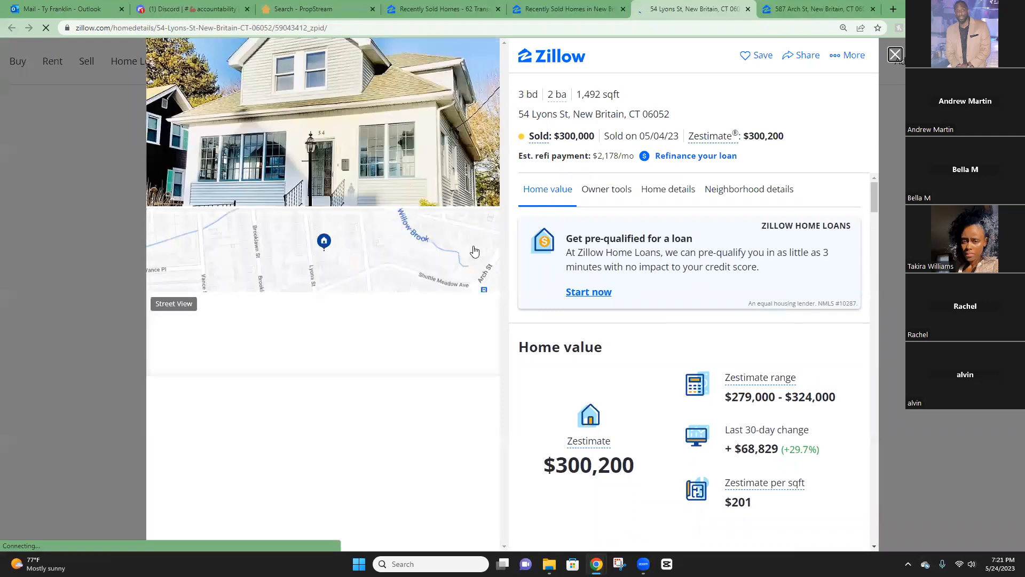
scroll(691, 313, "down", 6)
scroll(691, 313, "down", 10)
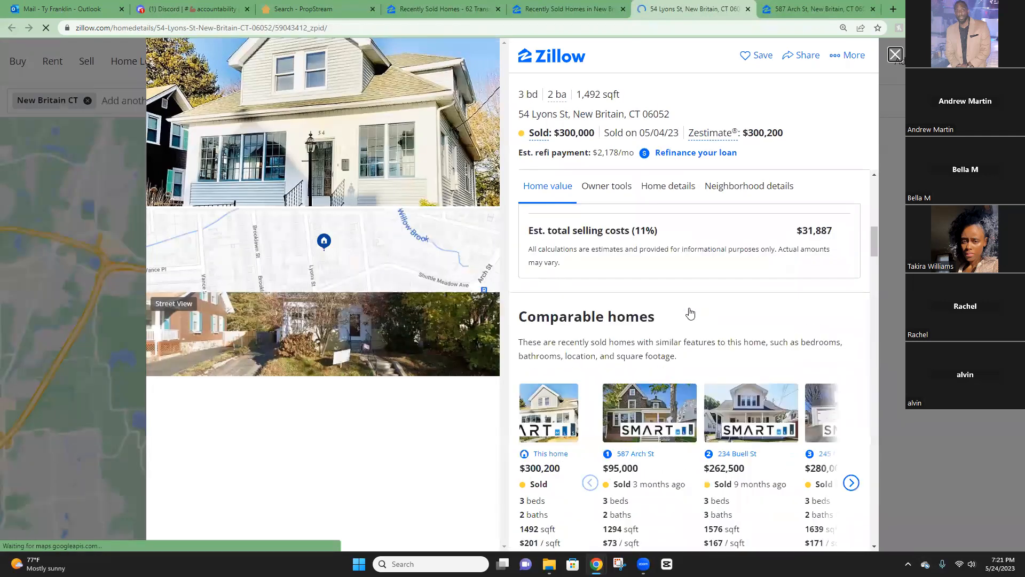
scroll(691, 313, "down", 5)
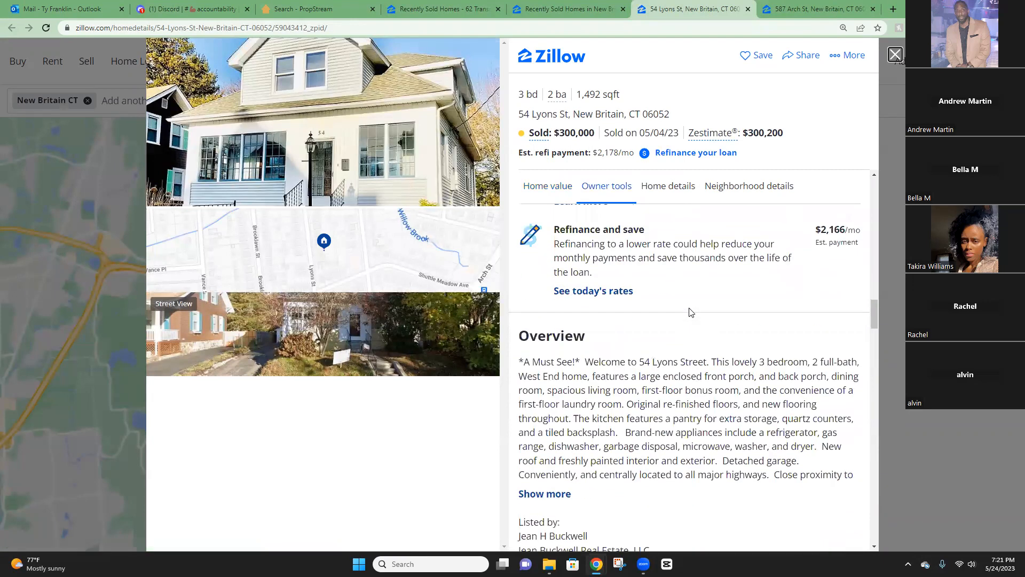
left_click_drag(674, 388, 771, 426)
left_click(723, 460)
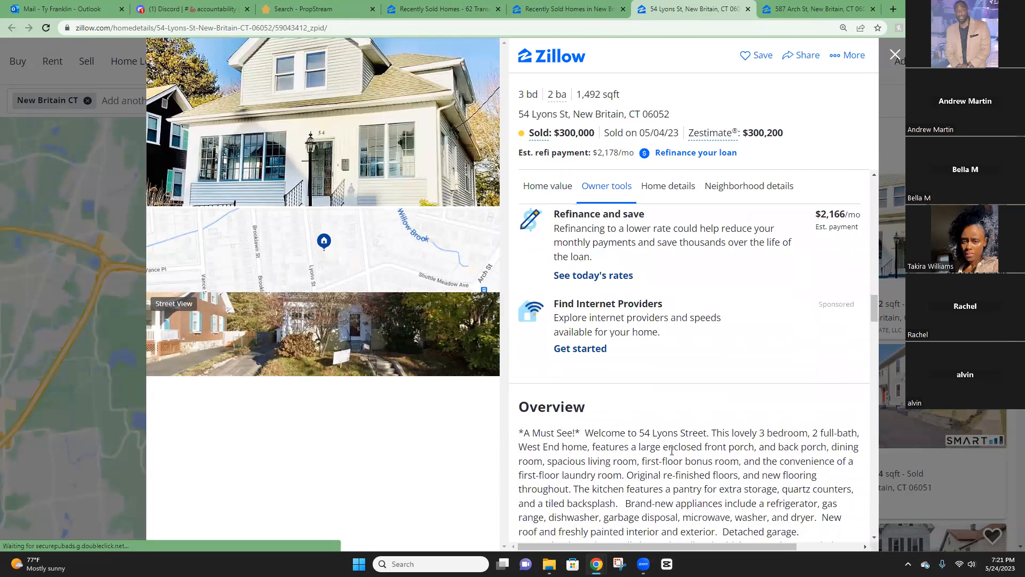
scroll(672, 450, "down", 2)
left_click_drag(586, 368, 708, 369)
left_click_drag(720, 369, 801, 372)
left_click(603, 383)
left_click_drag(627, 384, 745, 391)
left_click(667, 385)
left_click(772, 386)
Read the kitchen pantry, tiled backsplash, new appliances and new roof notes, then return to results.
left_click_drag(592, 397, 750, 399)
left_click(652, 397)
left_click_drag(752, 398, 772, 400)
left_click(795, 401)
left_click(665, 411)
left_click_drag(534, 416, 742, 412)
left_click(743, 412)
left_click_drag(645, 413, 666, 413)
left_click_drag(519, 441, 636, 441)
left_click(573, 441)
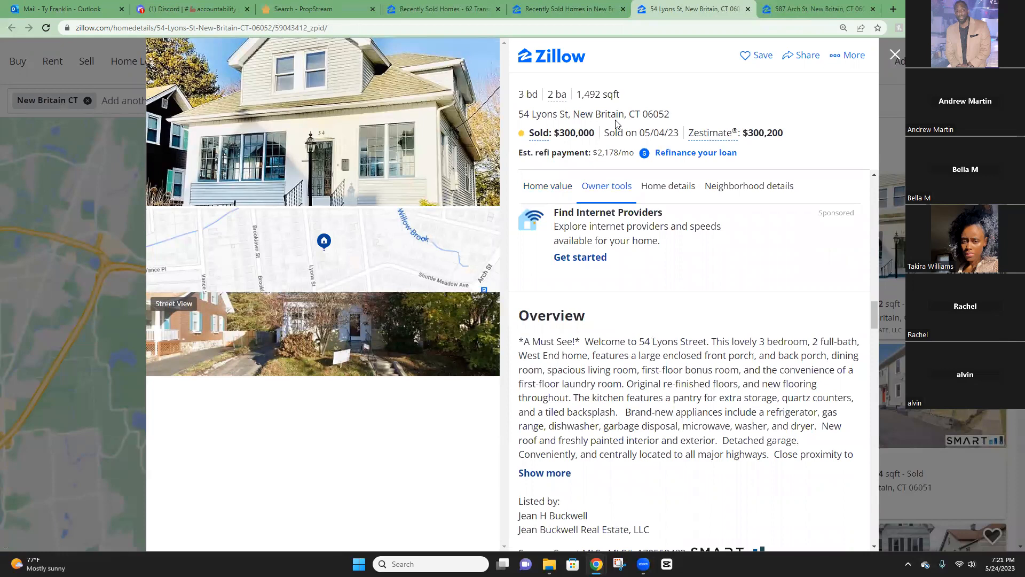
left_click(541, 9)
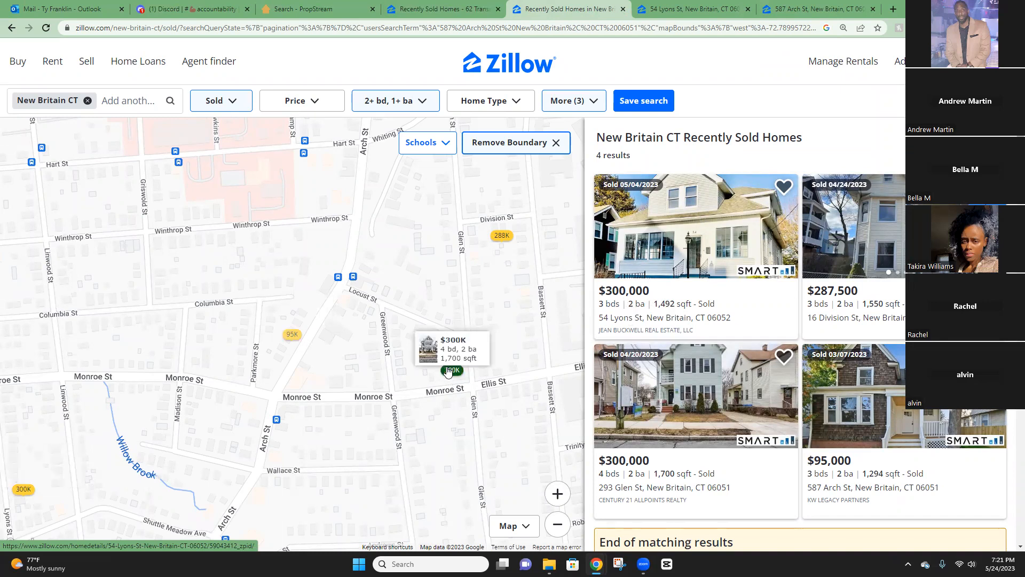
right_click(695, 413)
left_click(726, 220)
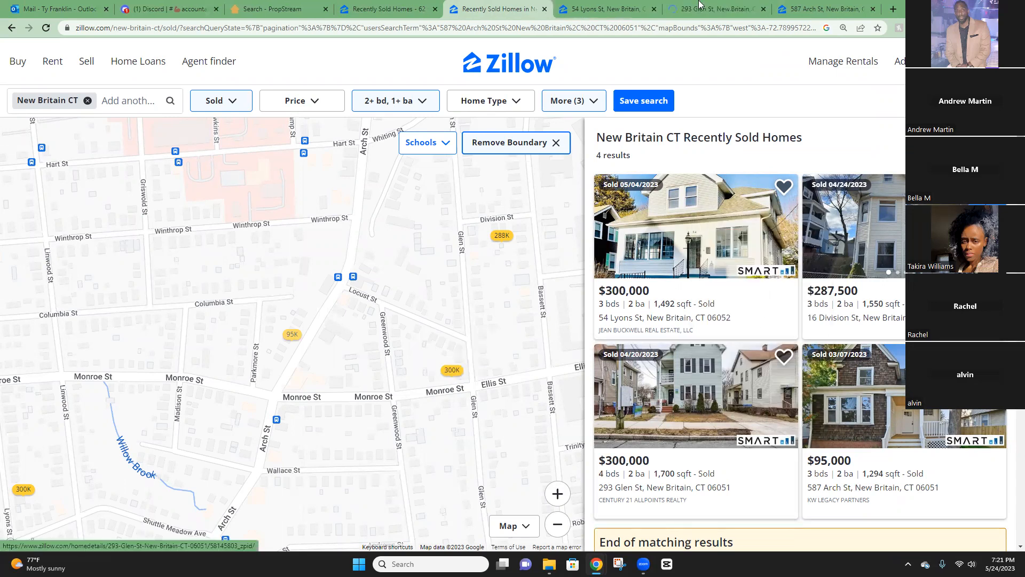
left_click(721, 10)
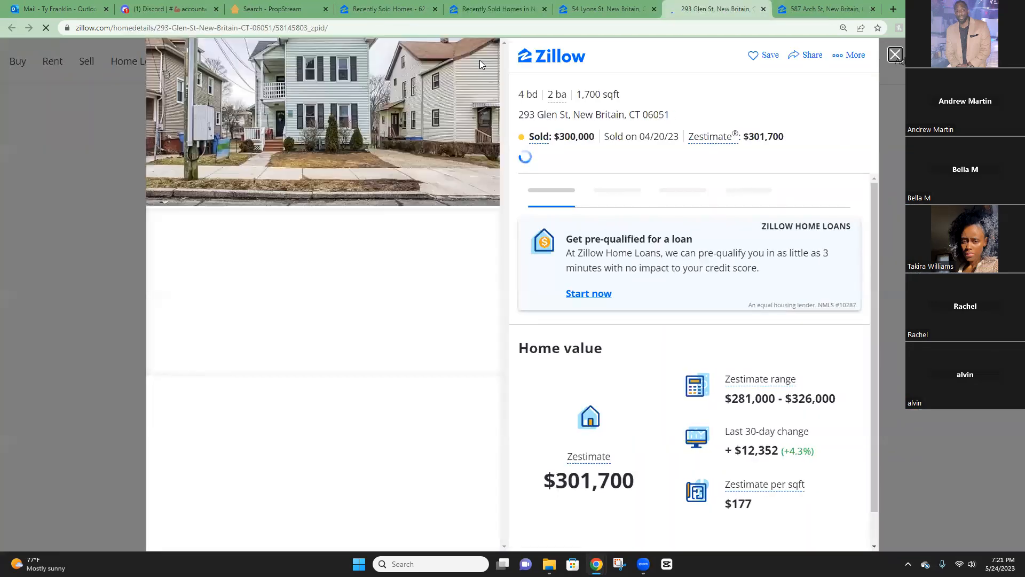
scroll(718, 252, "down", 1)
scroll(715, 261, "down", 10)
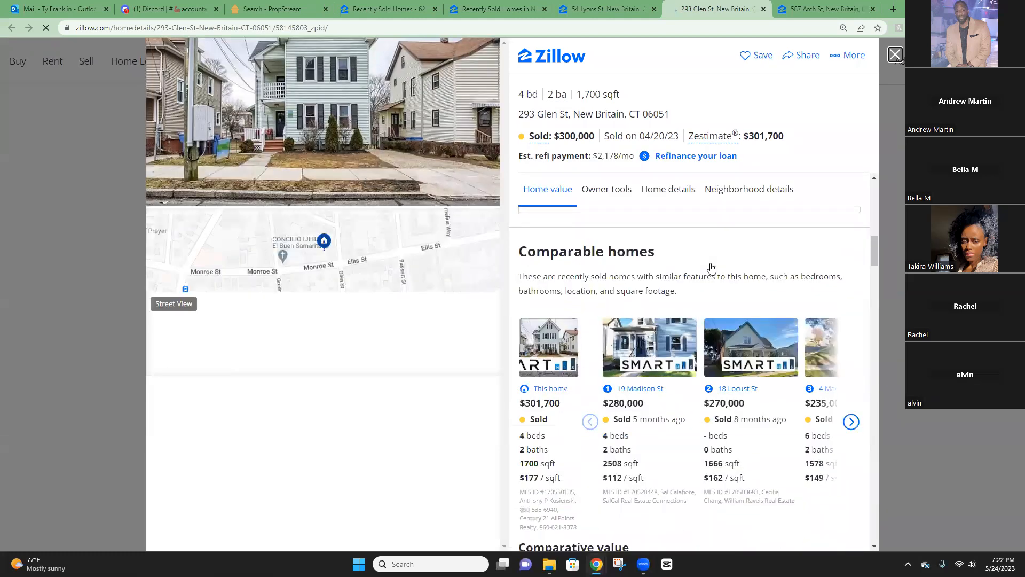
scroll(712, 267, "down", 10)
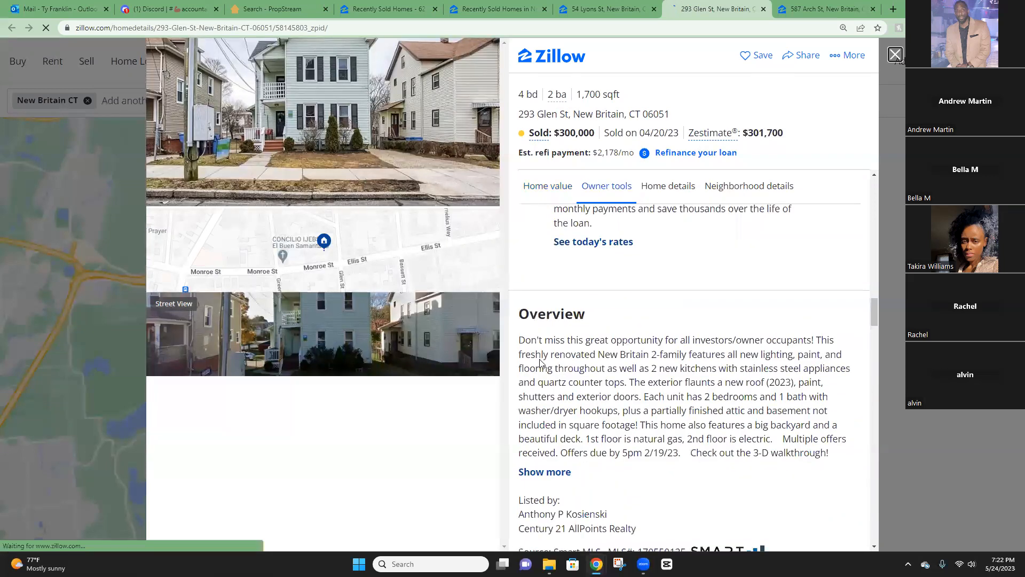
left_click_drag(605, 416, 708, 428)
left_click(600, 434)
left_click_drag(638, 431, 668, 470)
left_click(655, 446)
left_click(740, 441)
left_click(606, 495)
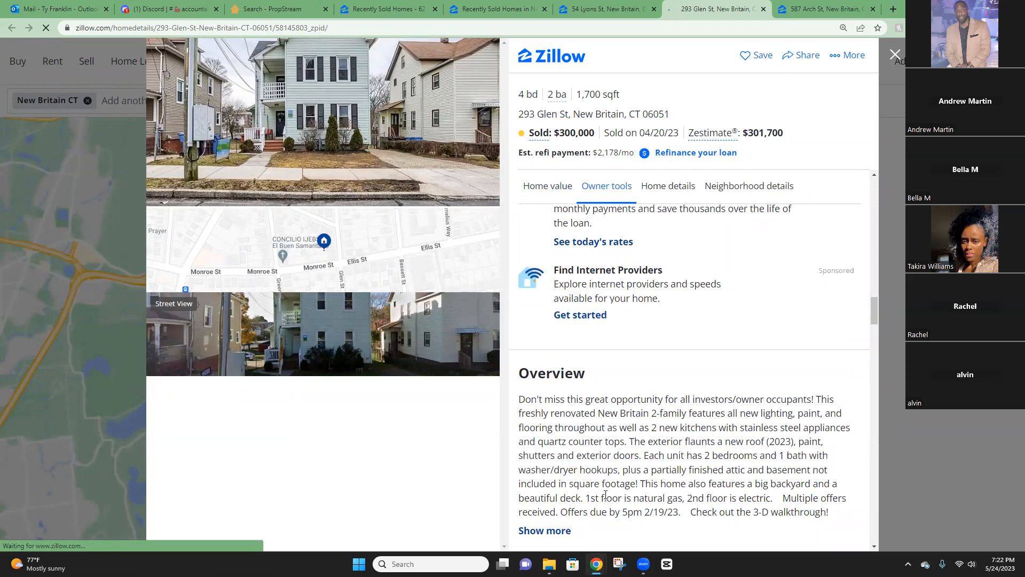
scroll(658, 449, "down", 1)
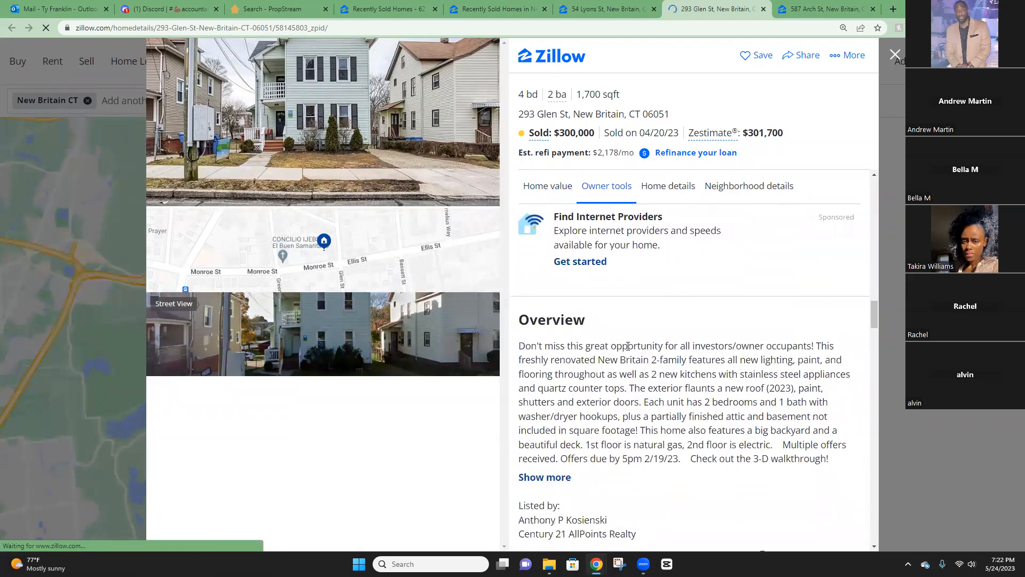
scroll(633, 343, "up", 3)
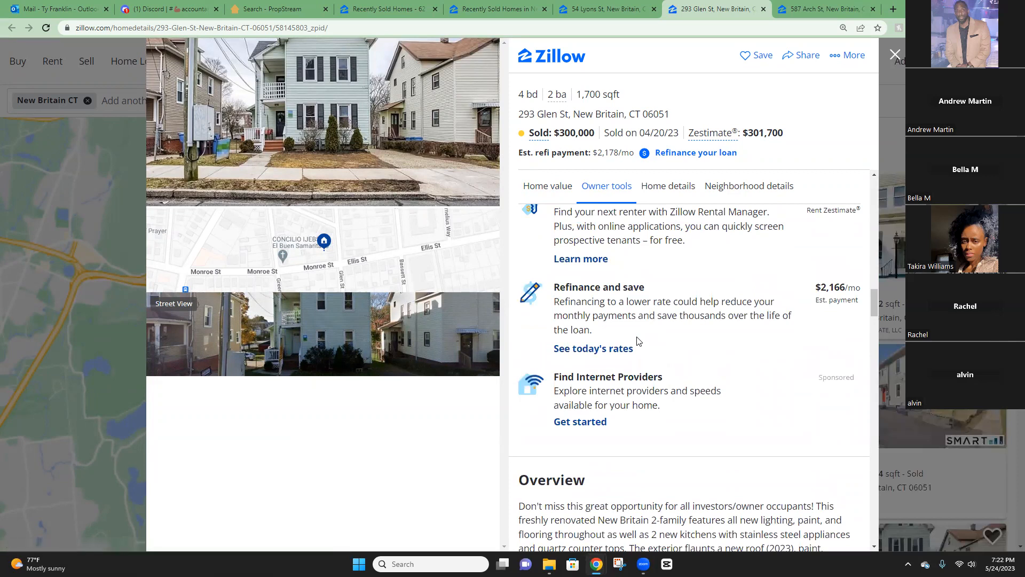
left_click(594, 8)
left_click(513, 7)
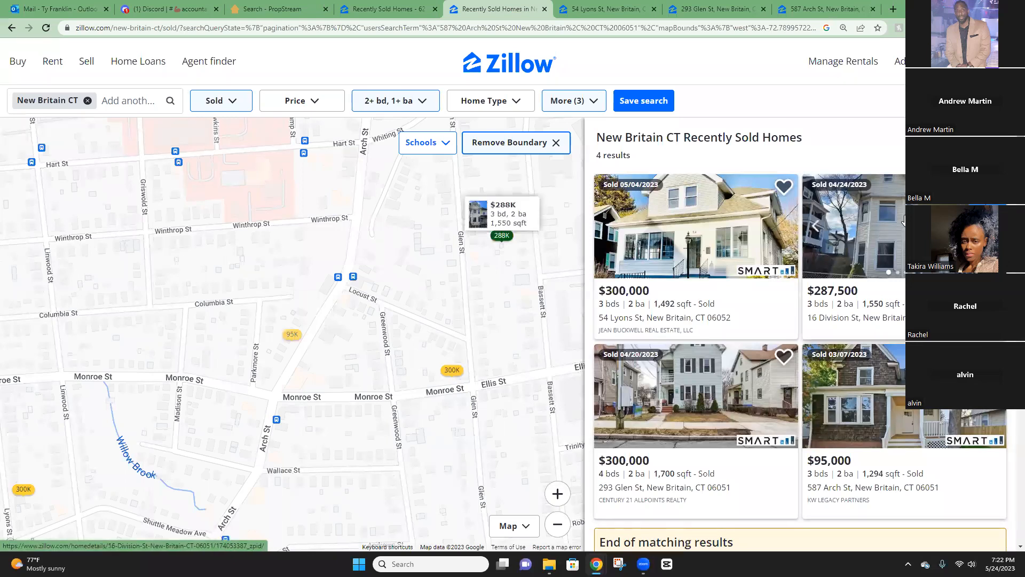
right_click(900, 221)
left_click(854, 230)
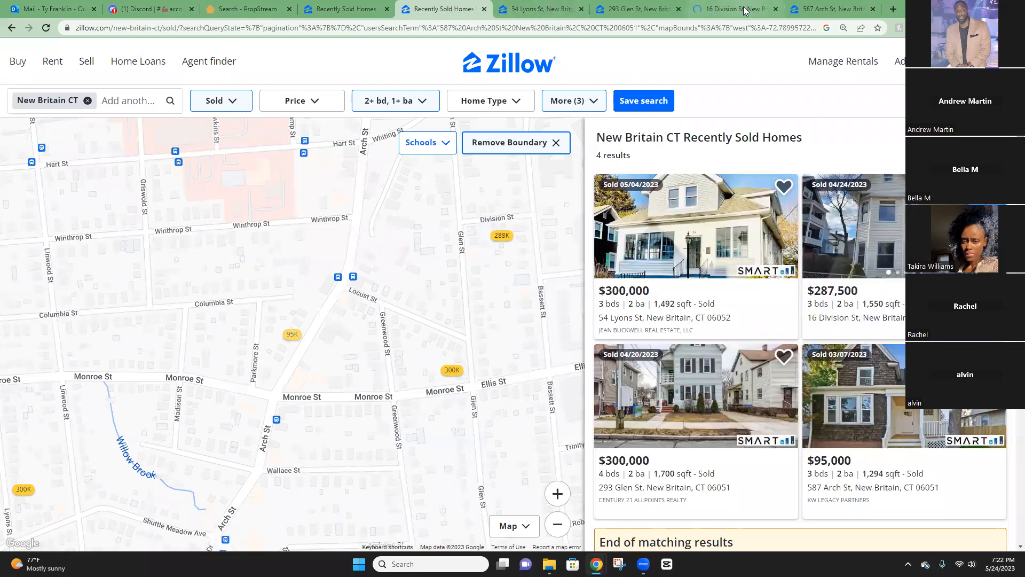
left_click(745, 11)
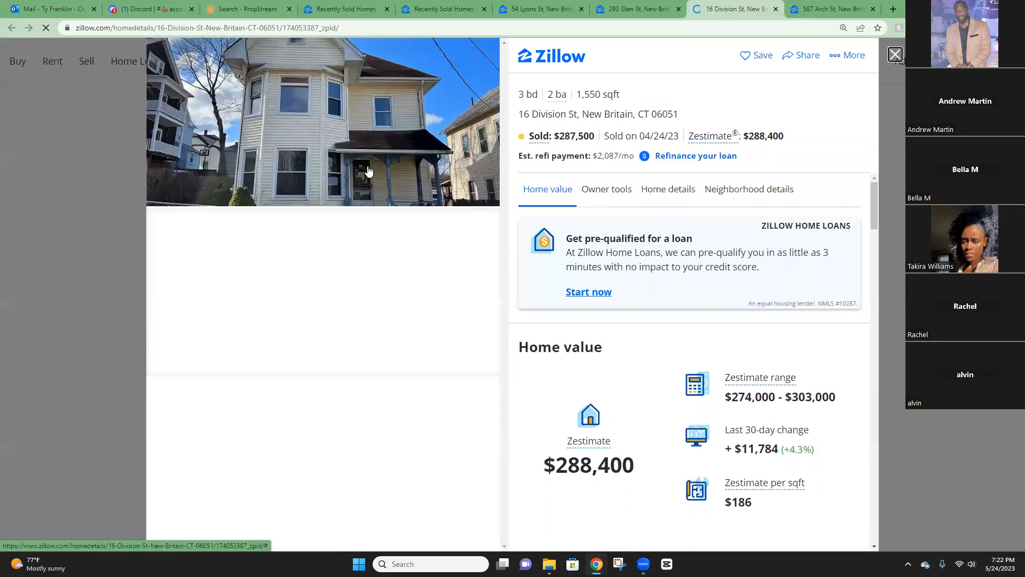
scroll(704, 224, "down", 2)
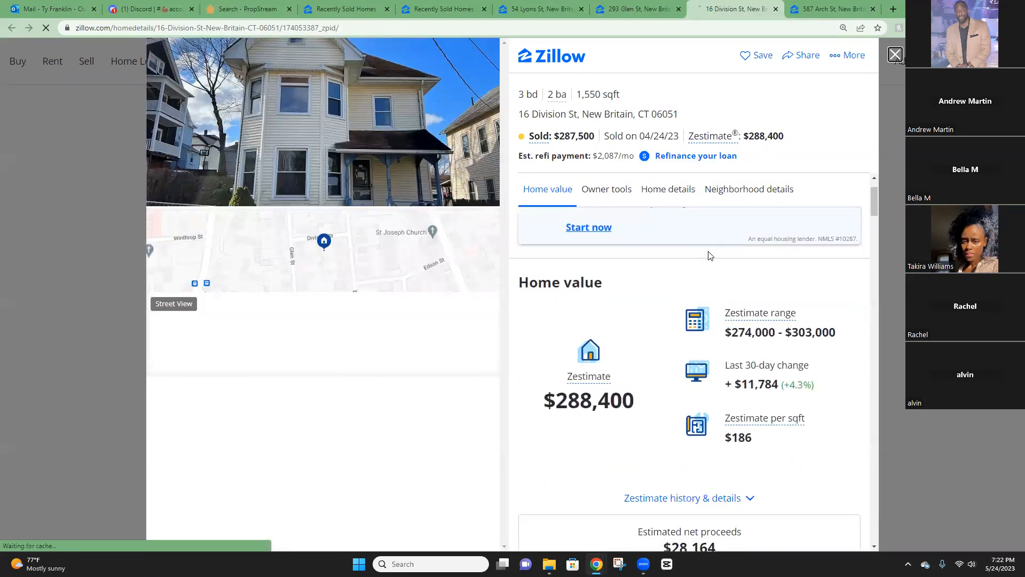
scroll(710, 259, "down", 15)
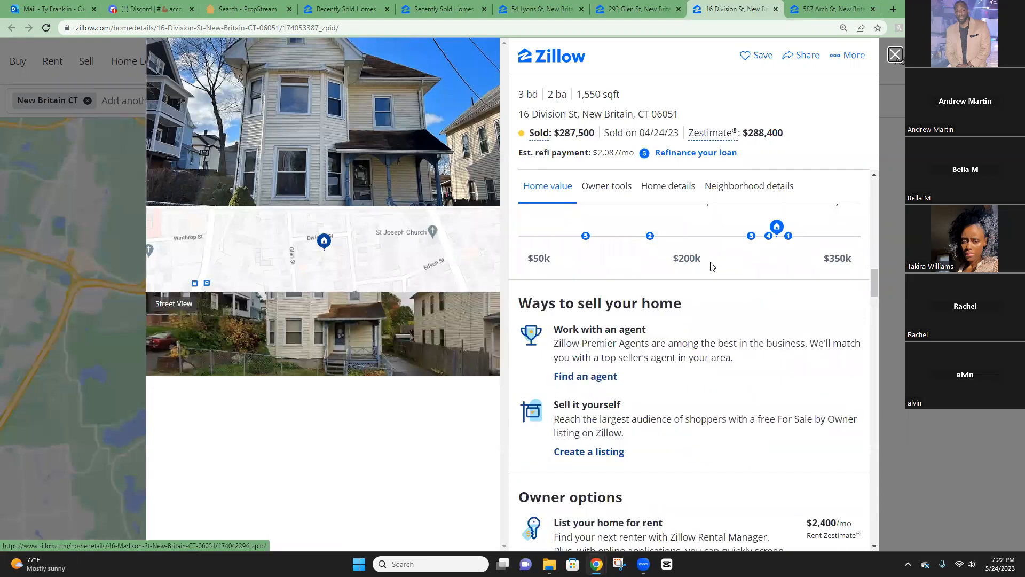
scroll(710, 265, "down", 5)
left_click_drag(535, 278, 653, 306)
left_click(681, 307)
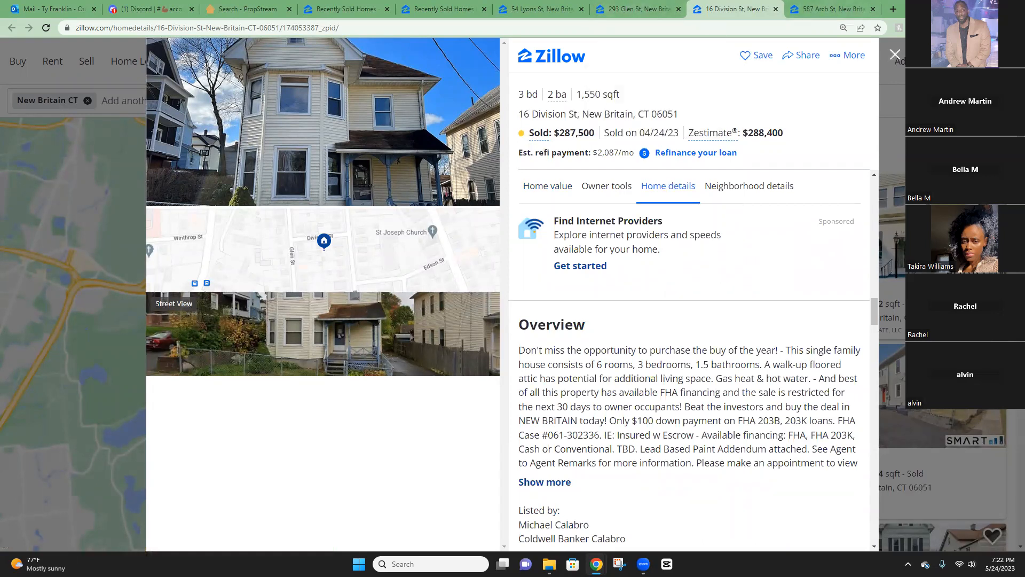
left_click(895, 54)
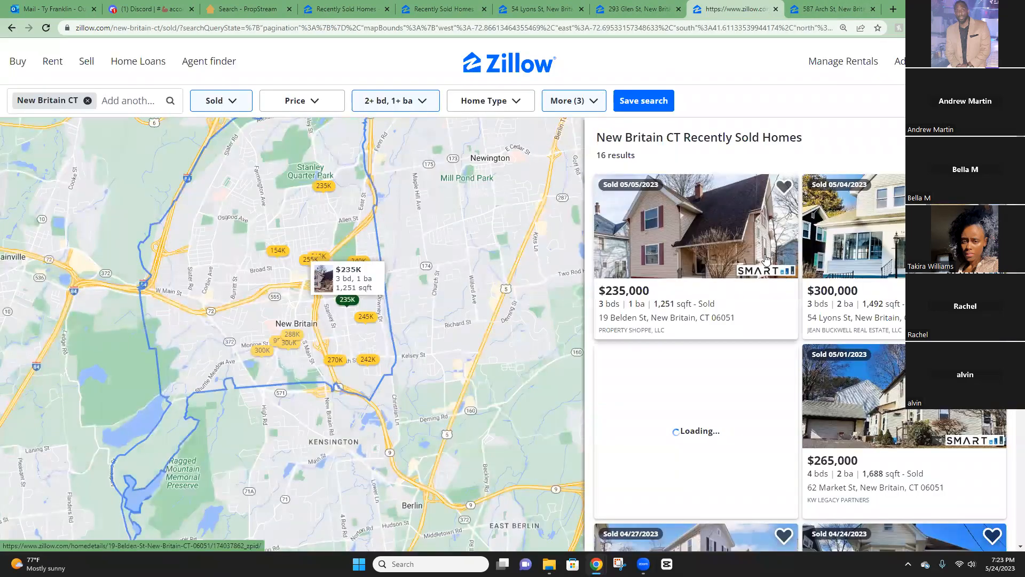
Browse the 15 New Britain sold results, then move to the Discord channel tab.
scroll(733, 275, "down", 1)
scroll(733, 275, "down", 7)
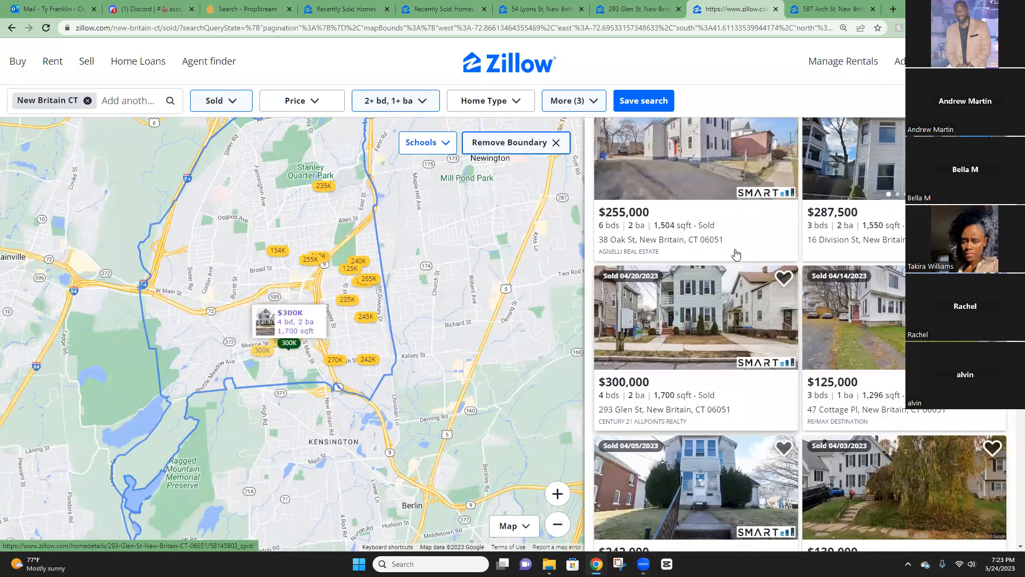
scroll(713, 253, "down", 1)
scroll(721, 259, "down", 5)
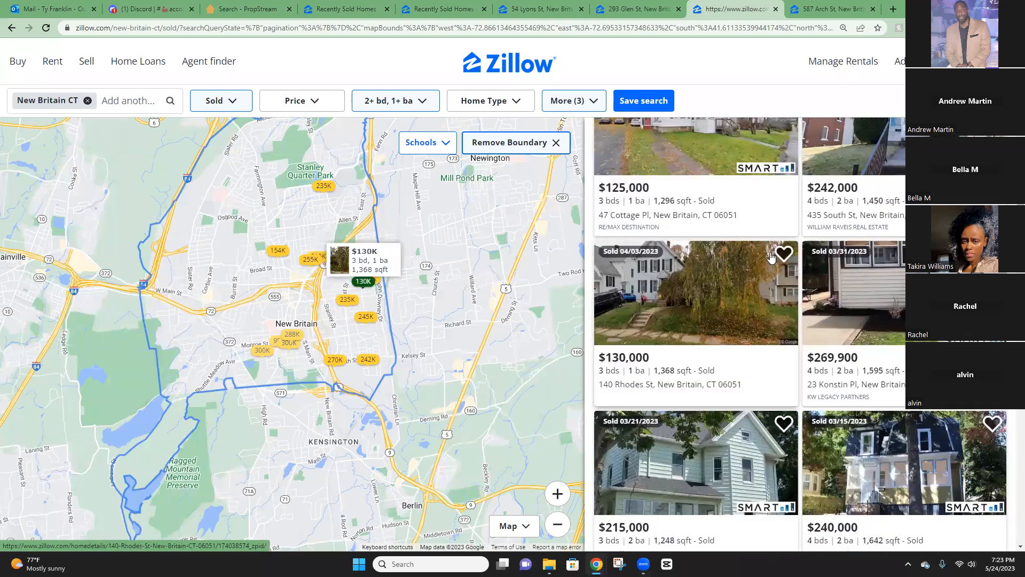
scroll(773, 256, "down", 3)
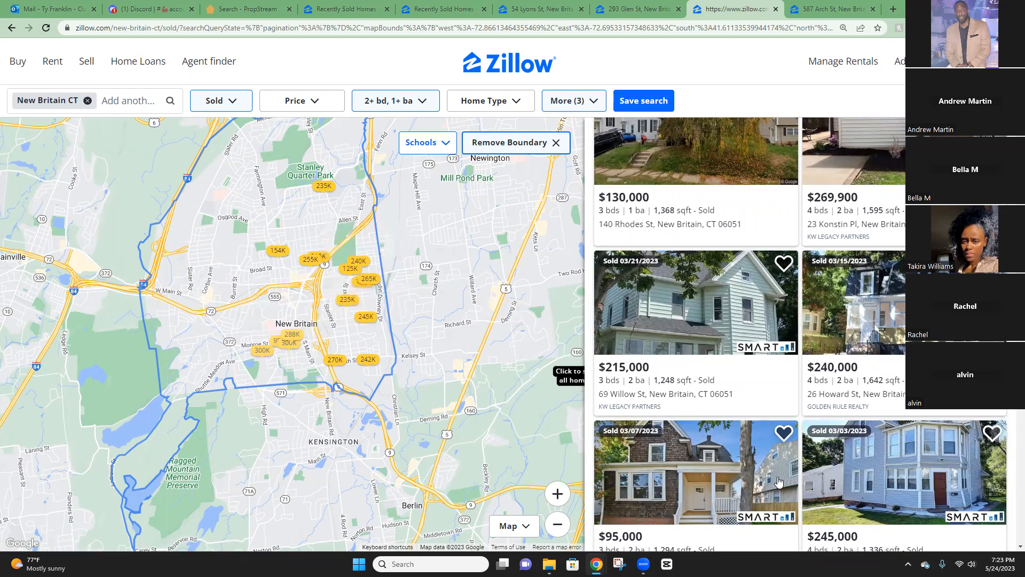
scroll(306, 337, "up", 5)
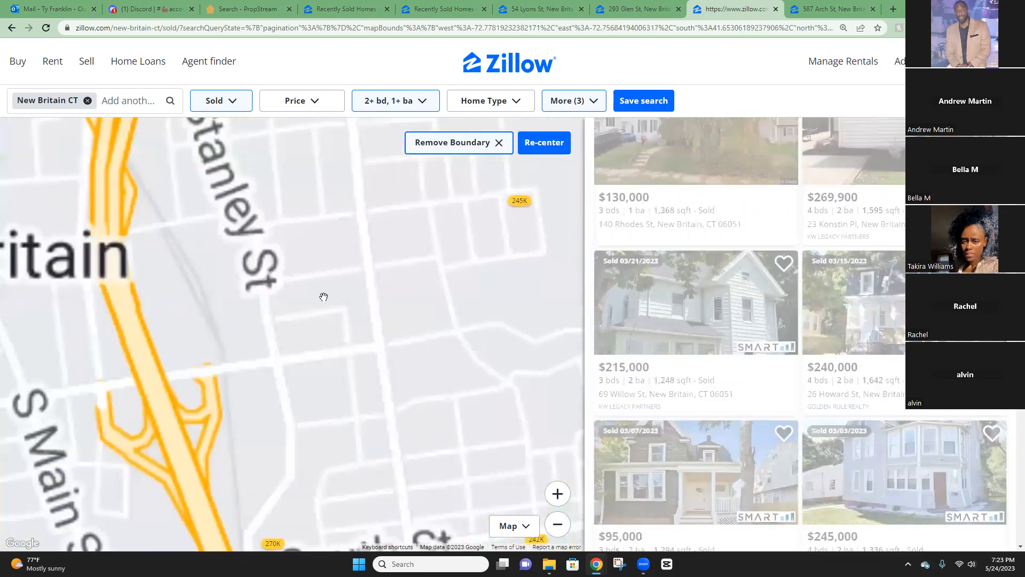
scroll(333, 300, "down", 5)
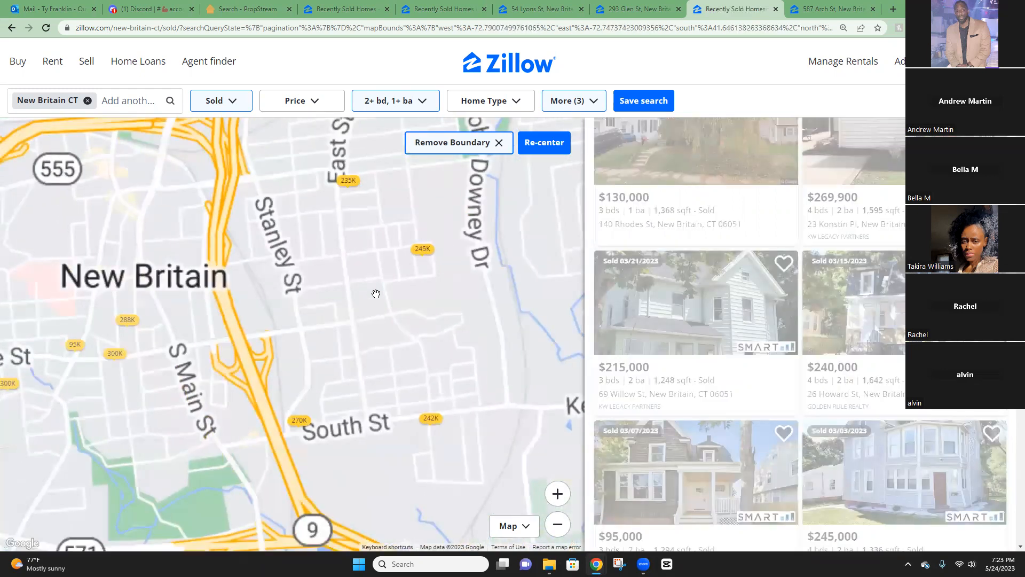
scroll(333, 264, "down", 2)
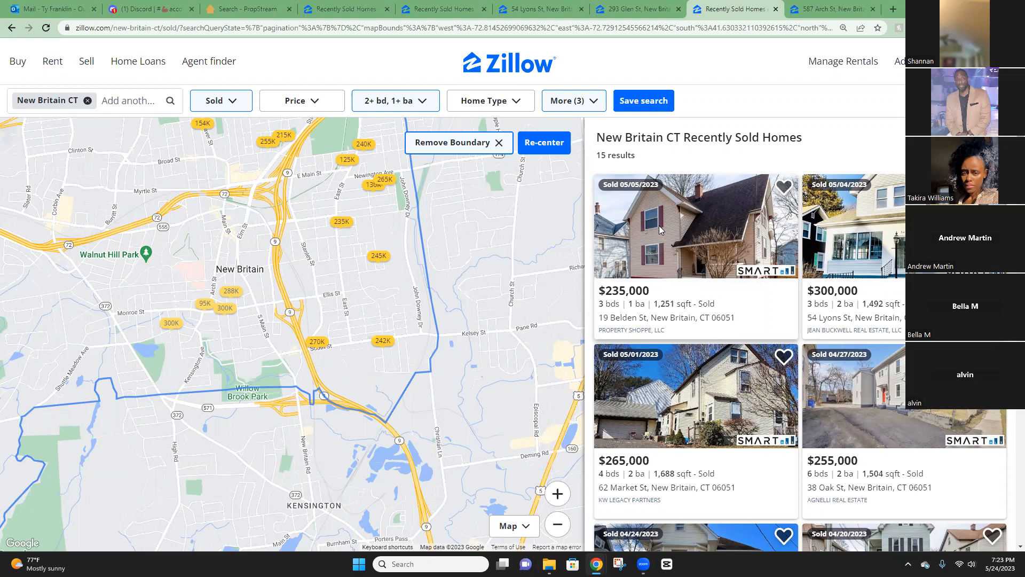
left_click(134, 5)
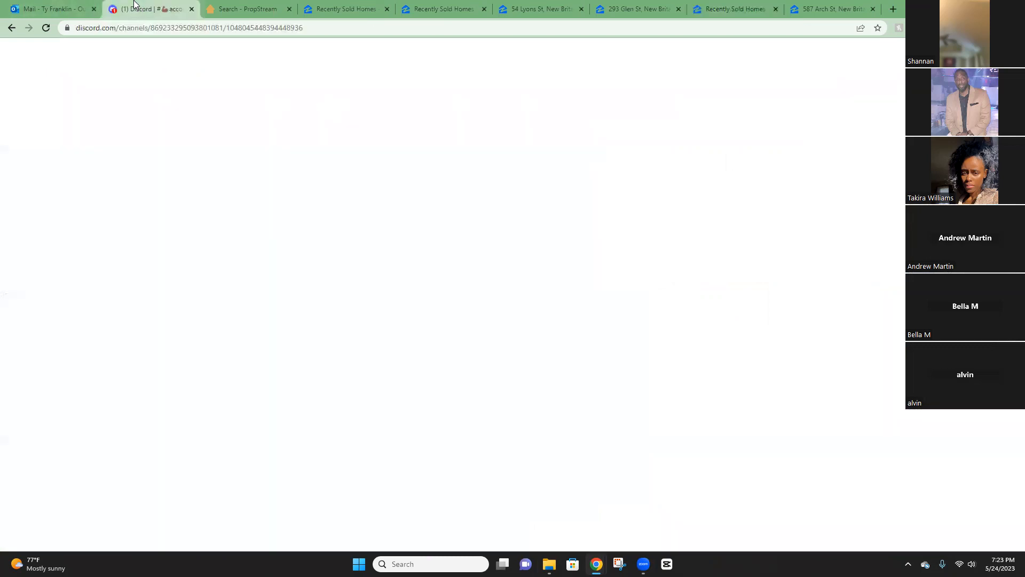